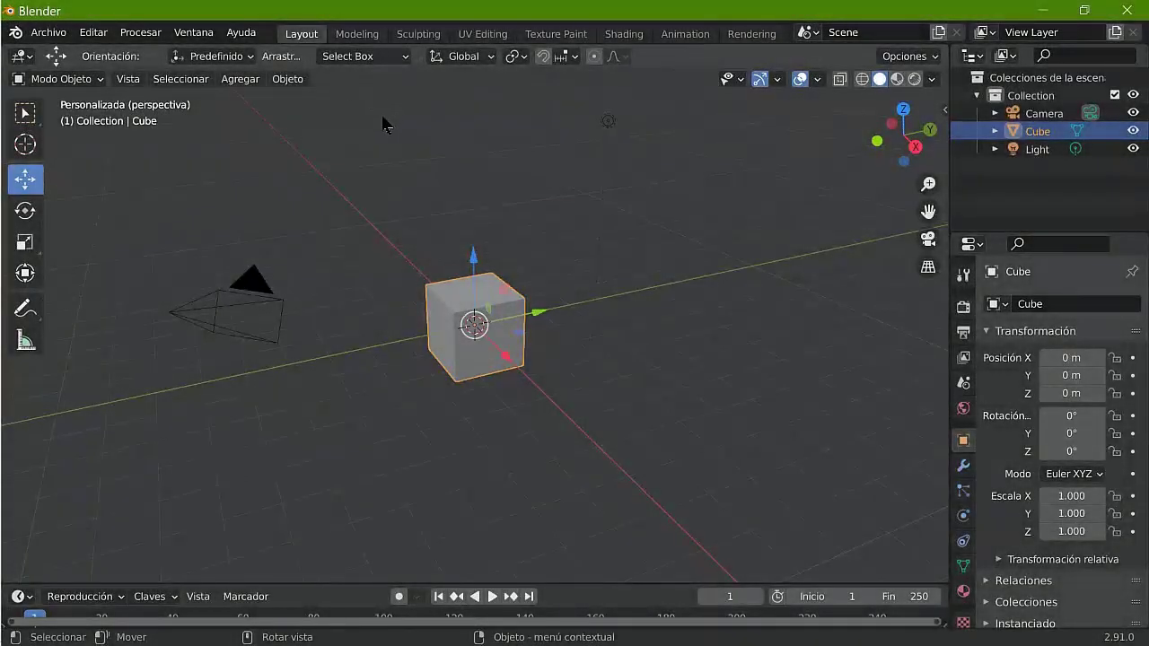
# Step: Delete the default cube and switch to the front orthographic view
pyautogui.press('x')
pyautogui.press('Return')
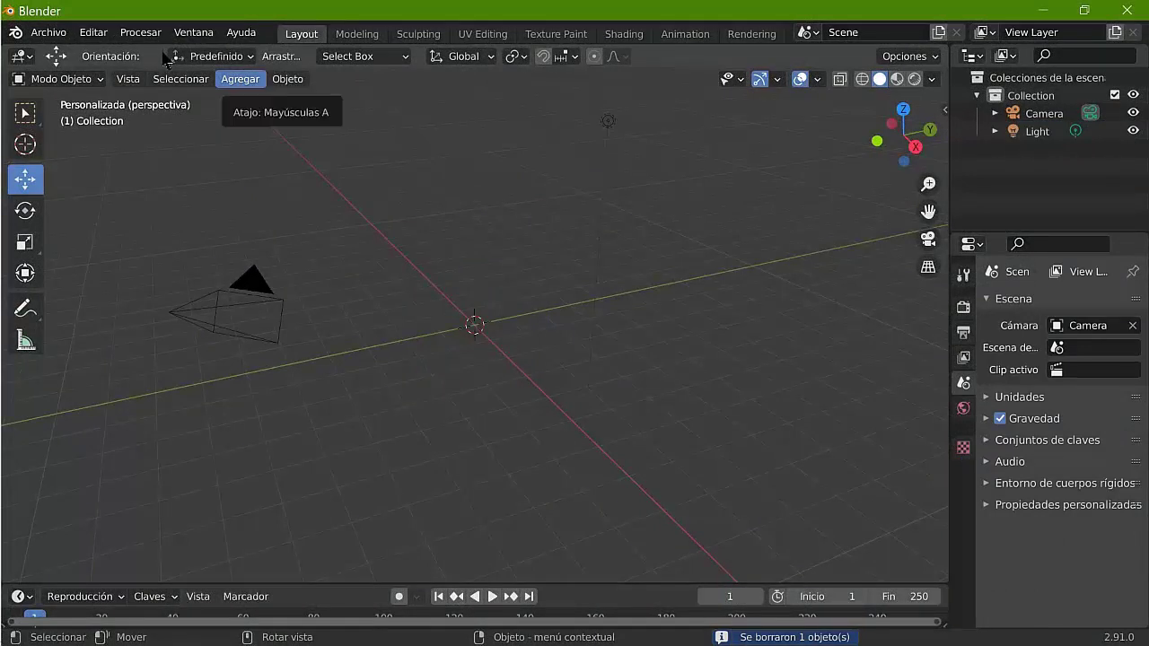
pyautogui.press('KP_1')
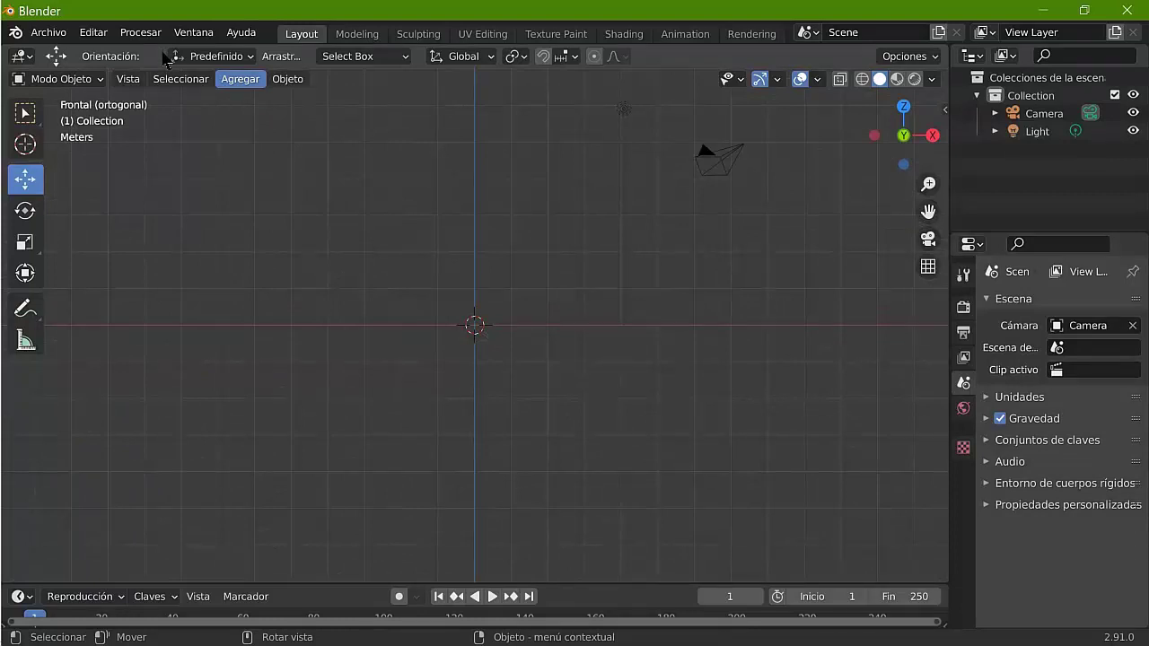
# Step: Add a capsule metaball at the origin
pyautogui.click(240, 78)
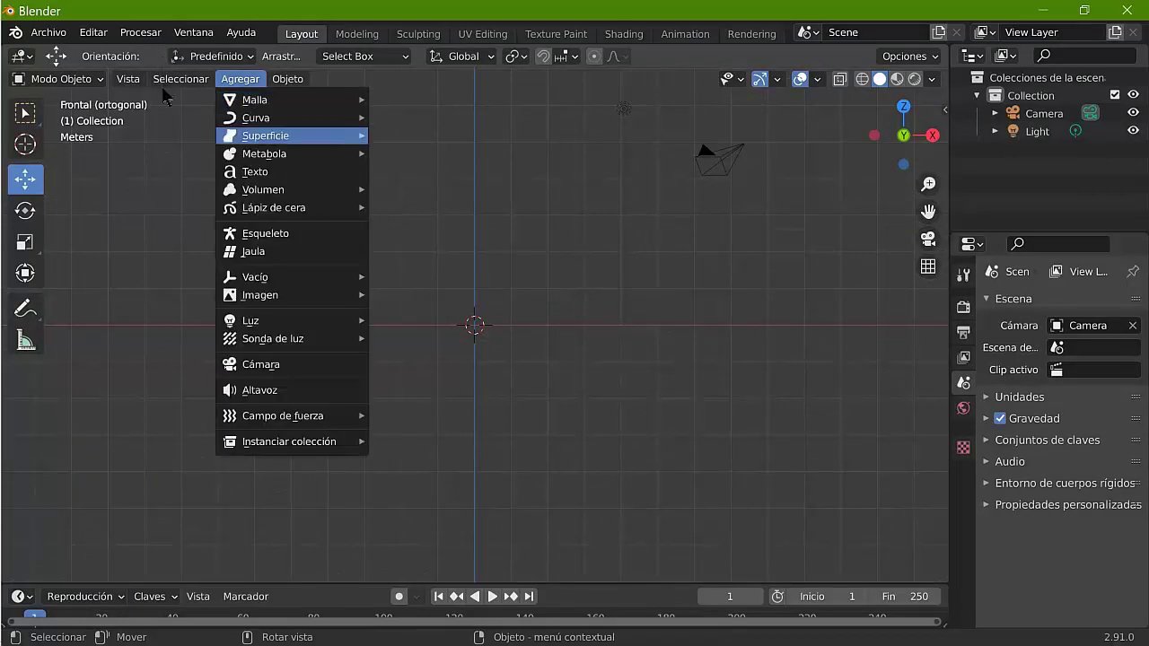
pyautogui.moveTo(264, 154)
pyautogui.press('Right')
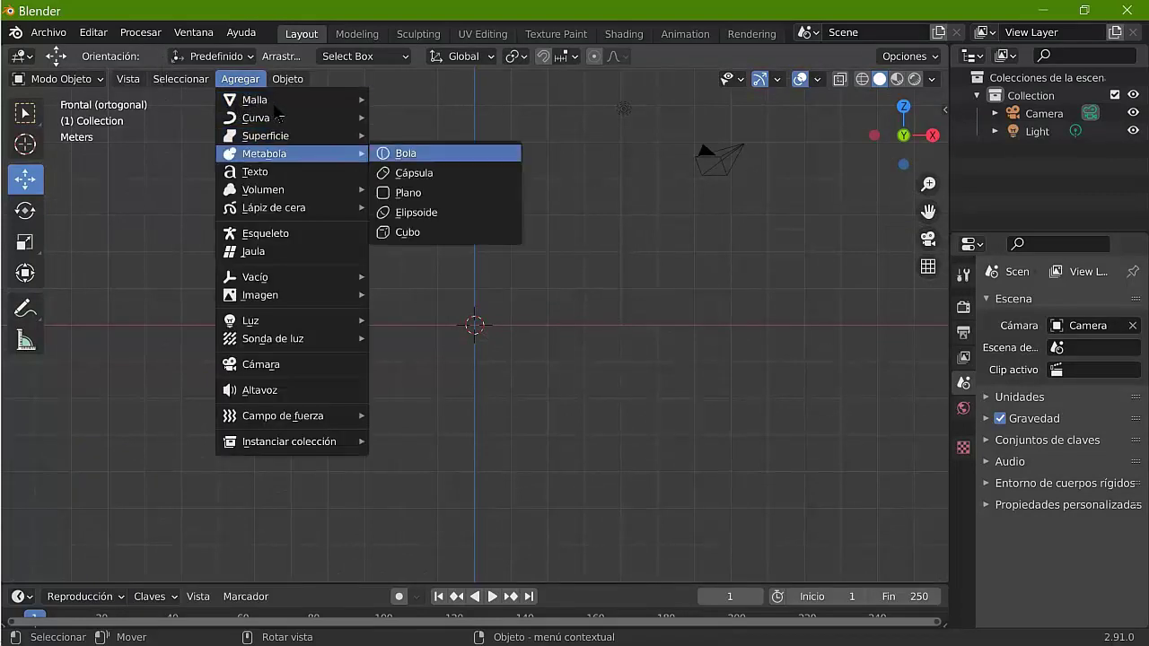
pyautogui.press('Down')
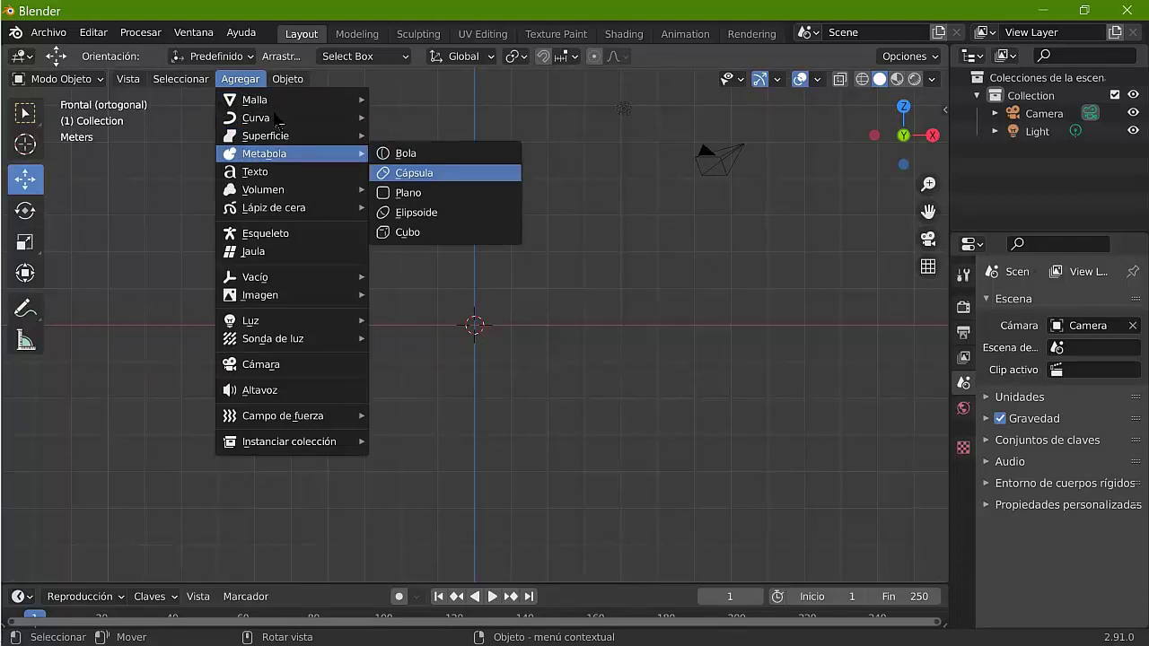
pyautogui.press('Return')
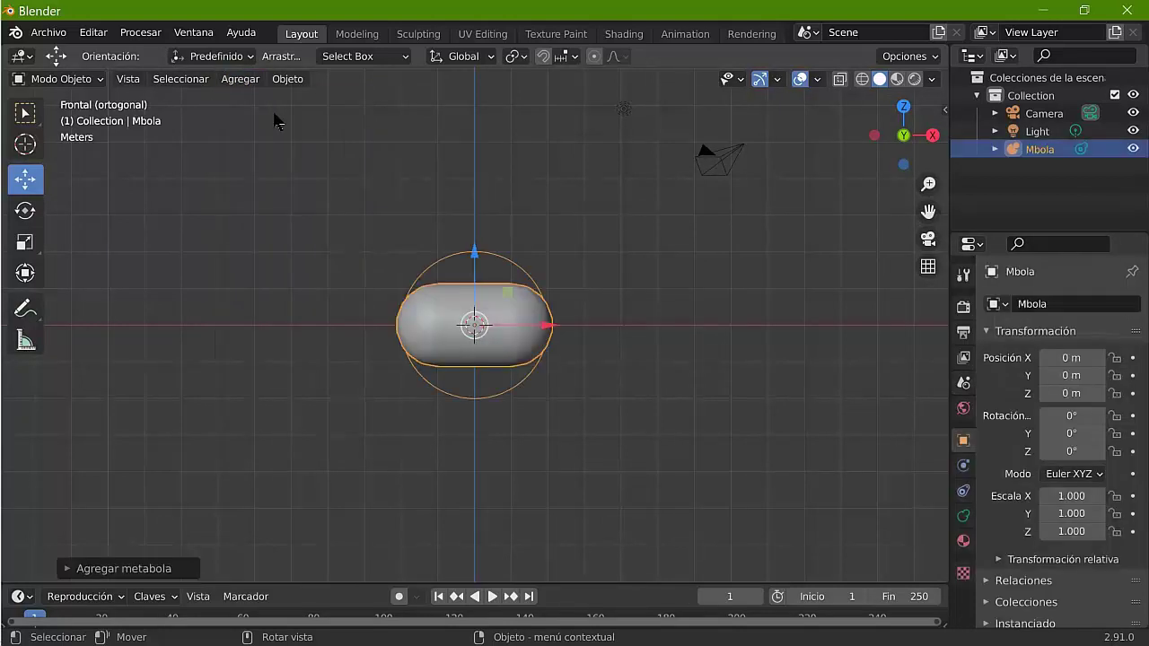
# Step: Flatten the capsule to Z scale 0.678 and duplicate it
pyautogui.click(25, 241)
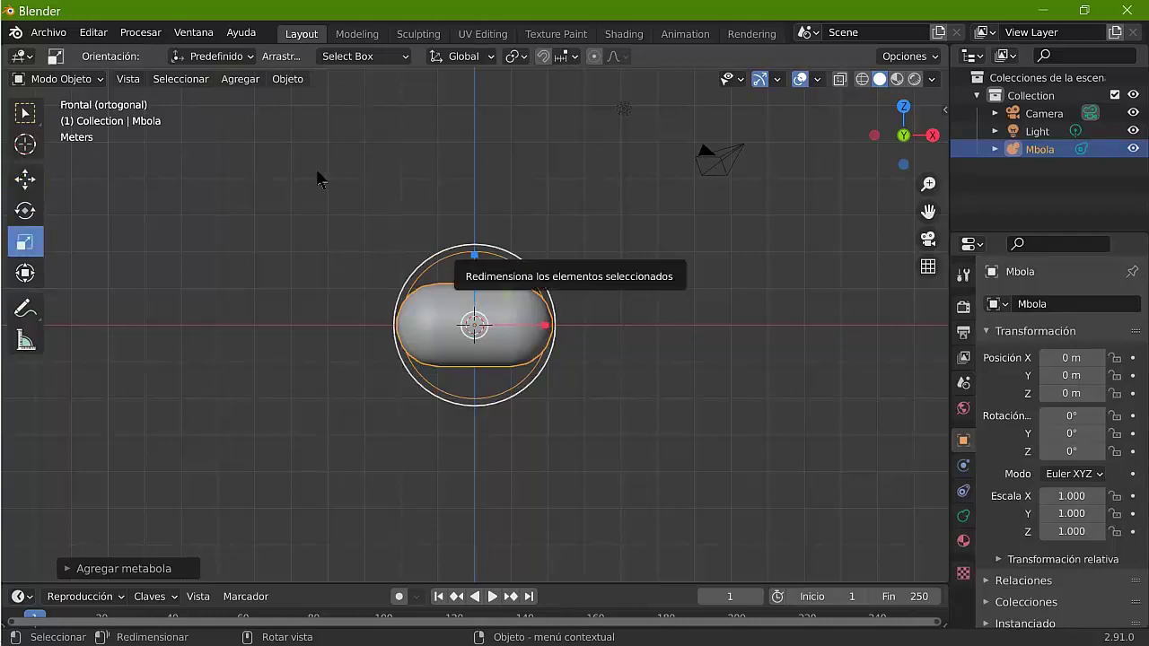
pyautogui.moveTo(474, 255); pyautogui.dragTo(474, 281)
pyautogui.moveTo(316, 195); pyautogui.dragTo(318, 193)
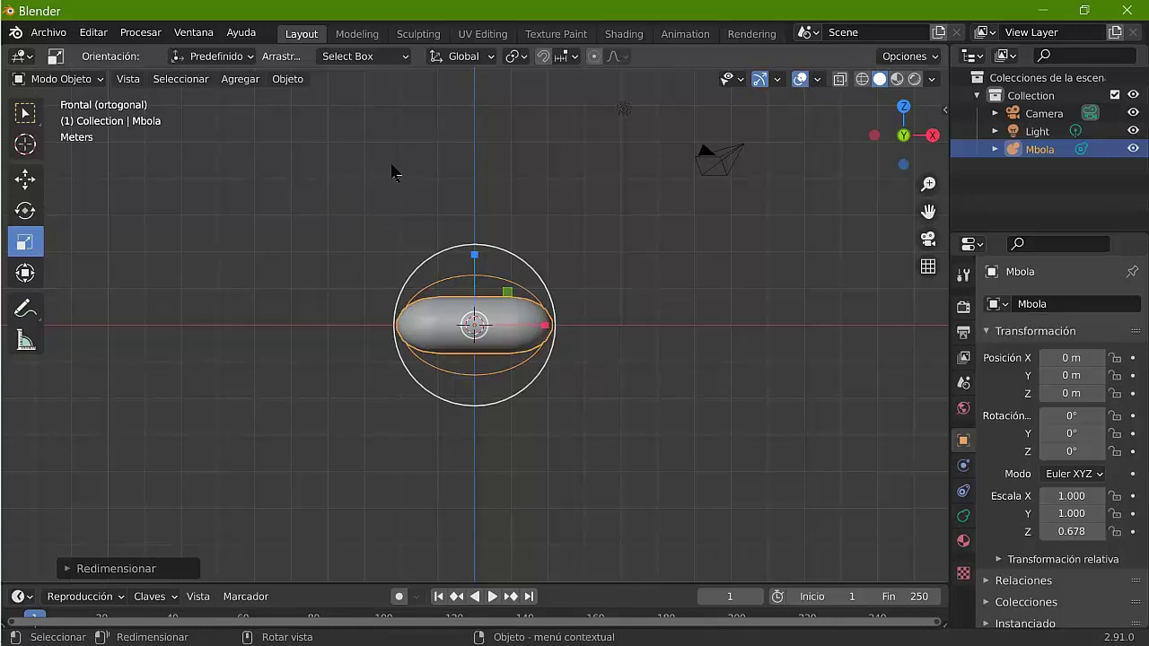
pyautogui.hotkey('shift', 'd')
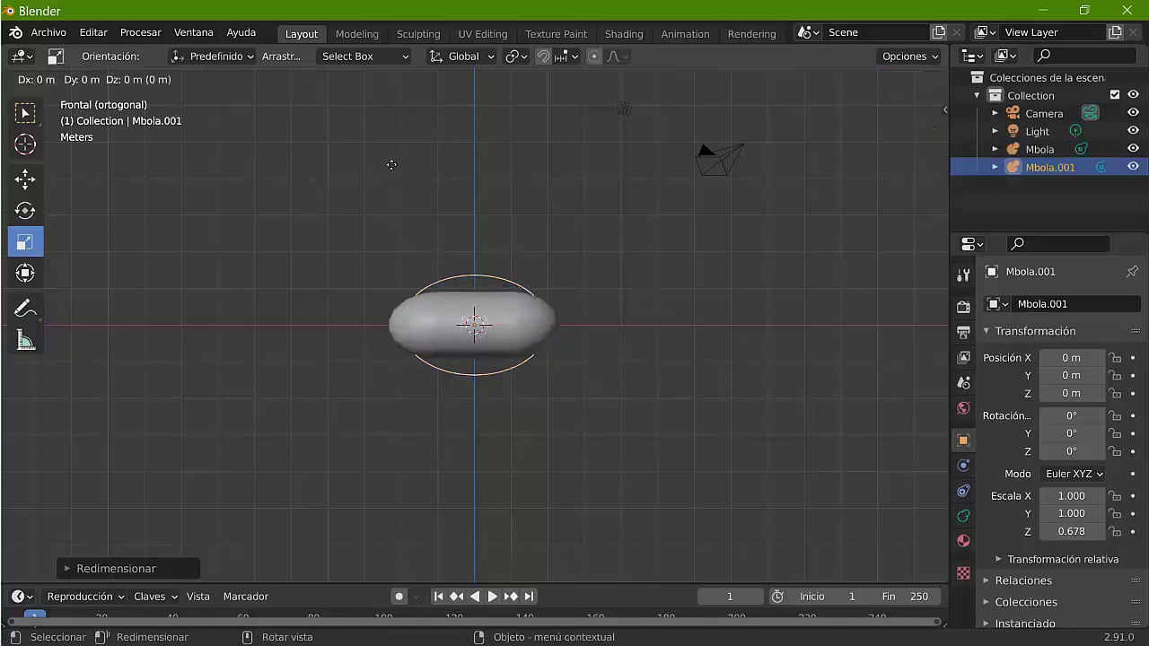
# Step: Try placing and raising the duplicate capsule, then undo those attempts
pyautogui.click(394, 166)
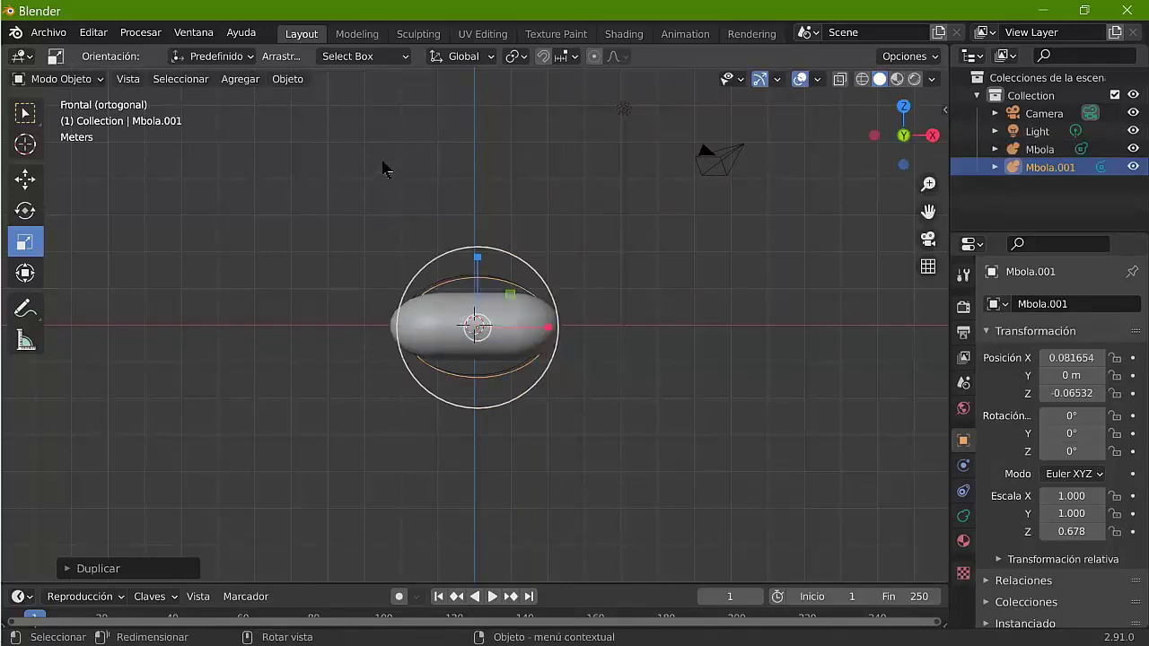
pyautogui.hotkey('ctrl', 'z')
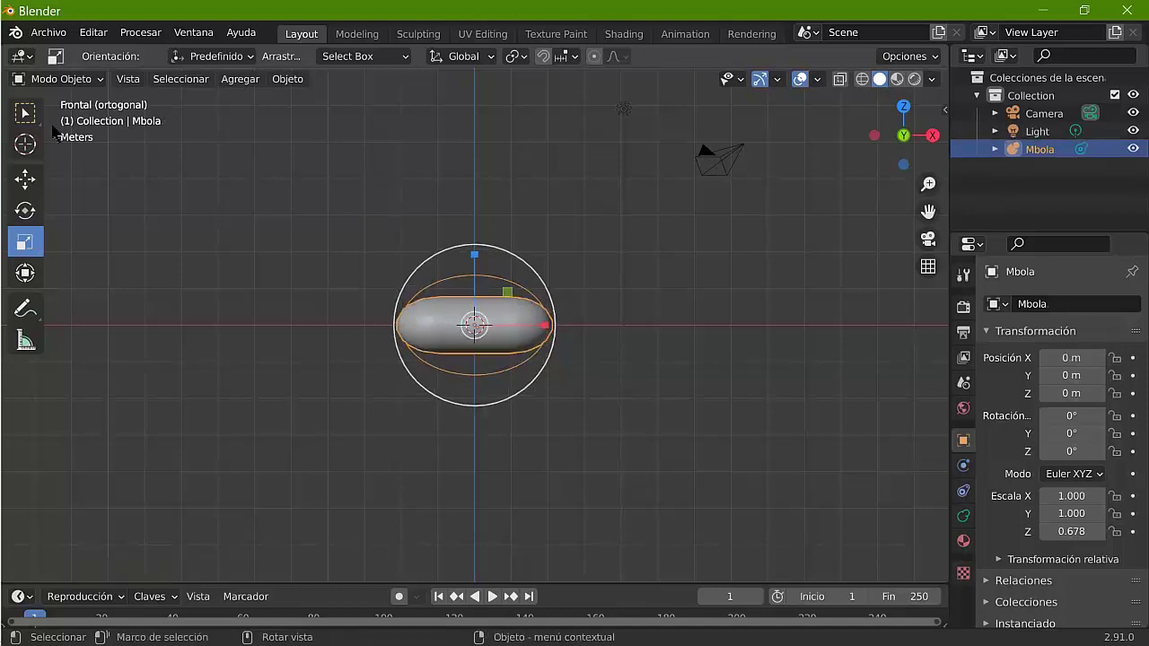
pyautogui.click(25, 179)
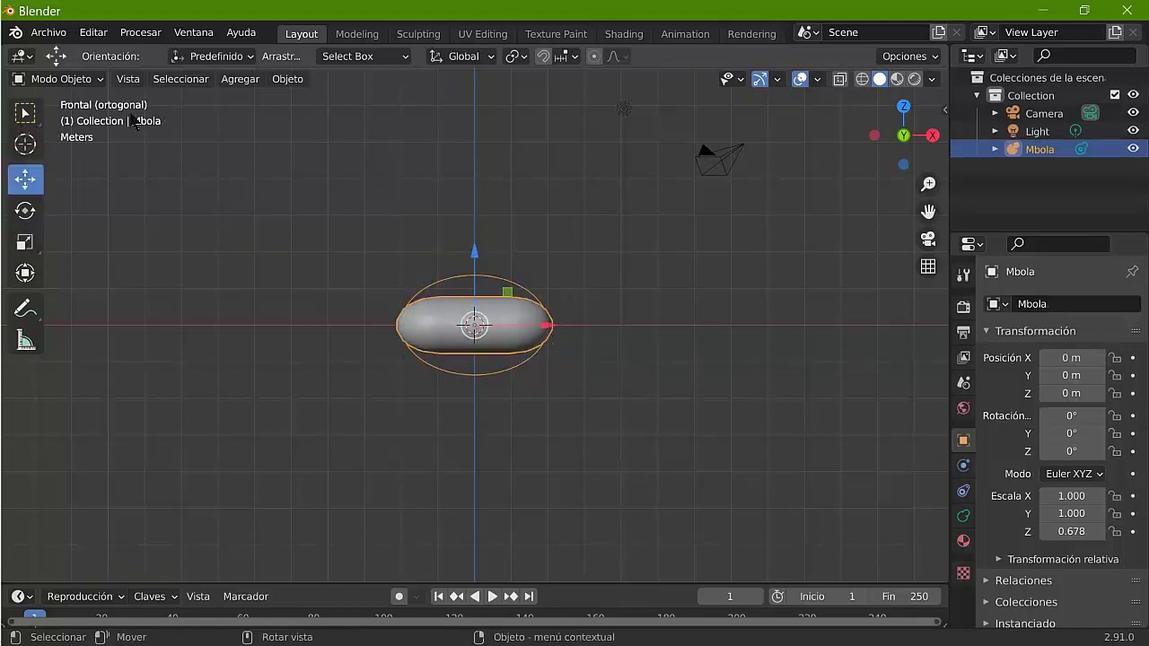
pyautogui.press('g')
pyautogui.press('z')
pyautogui.click(313, 149)
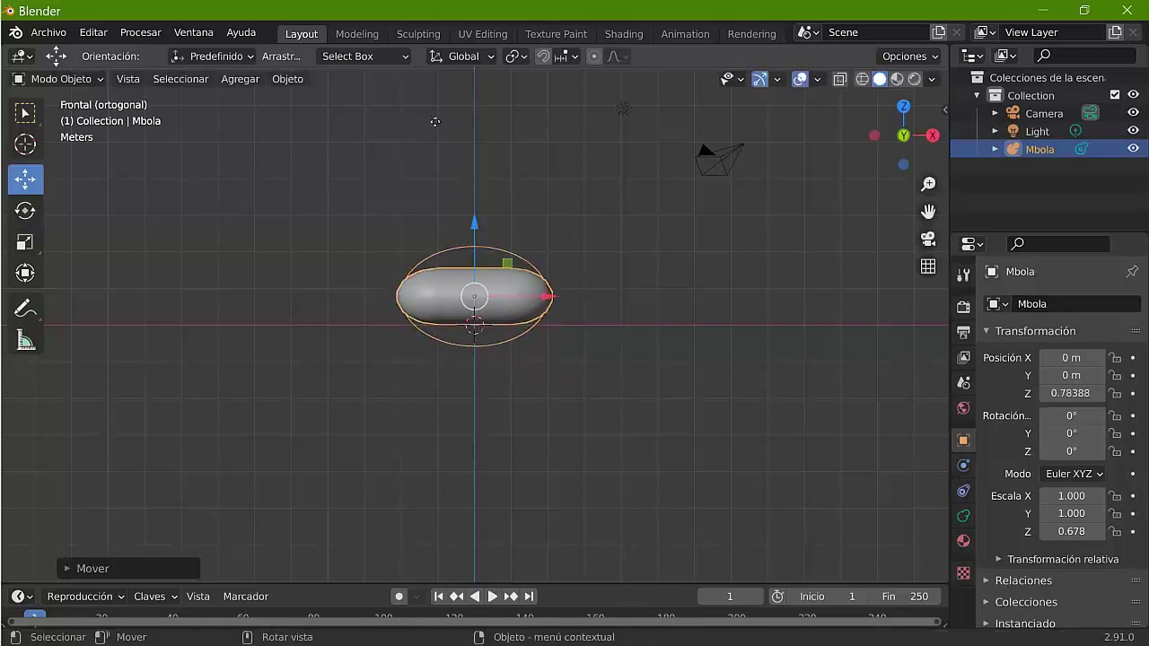
pyautogui.hotkey('ctrl', 'z')
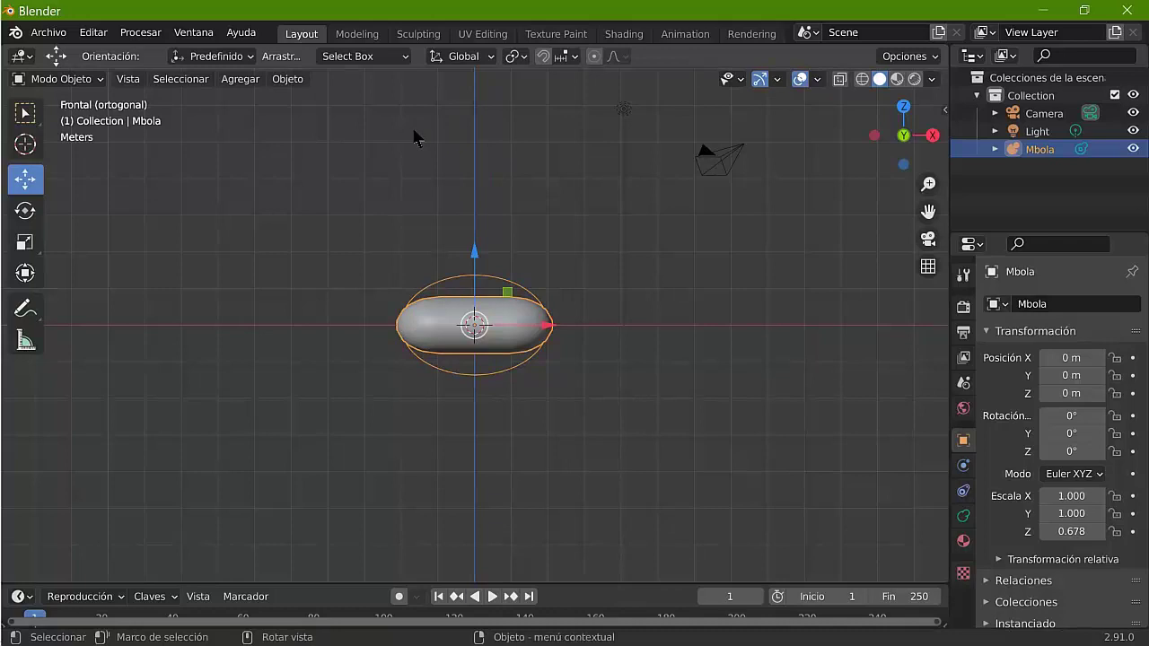
# Step: Duplicate the capsule in place and raise the copy to Z 1.2901 m
pyautogui.hotkey('shift', 'd')
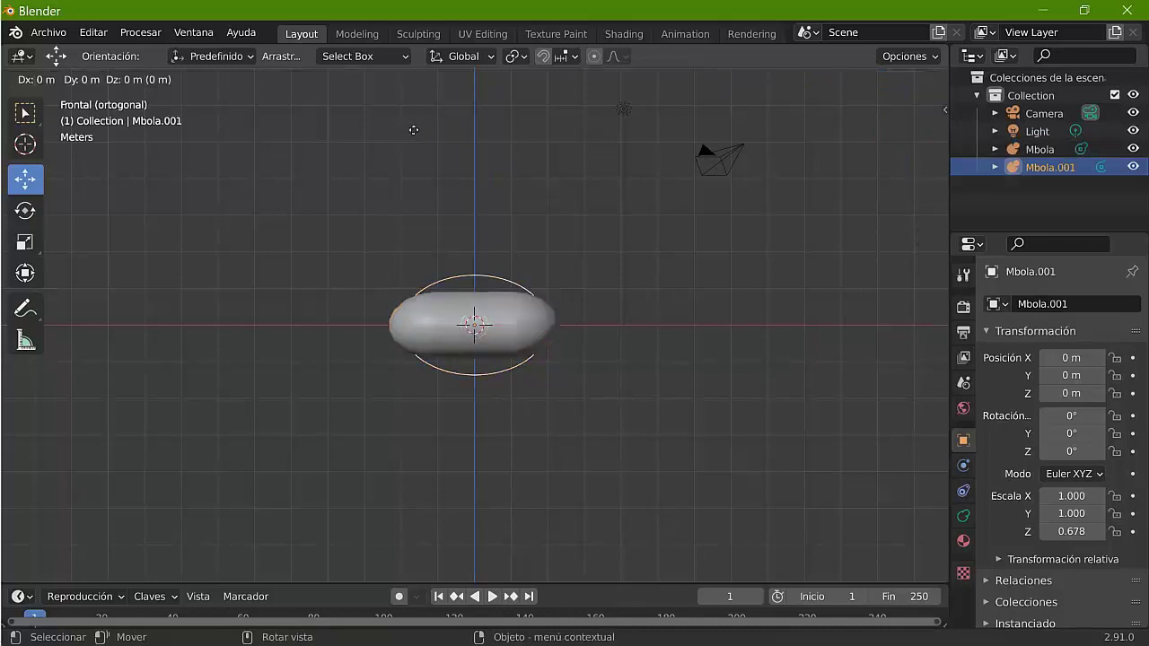
pyautogui.rightClick(414, 130)
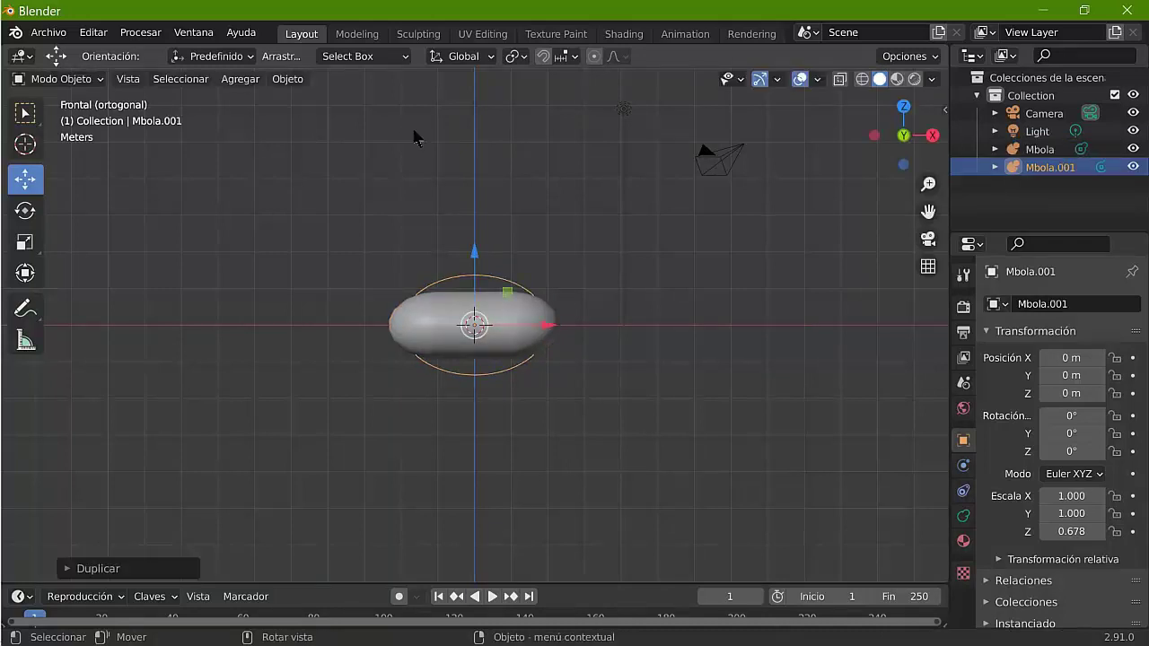
pyautogui.press('g')
pyautogui.press('z')
pyautogui.click(319, 156)
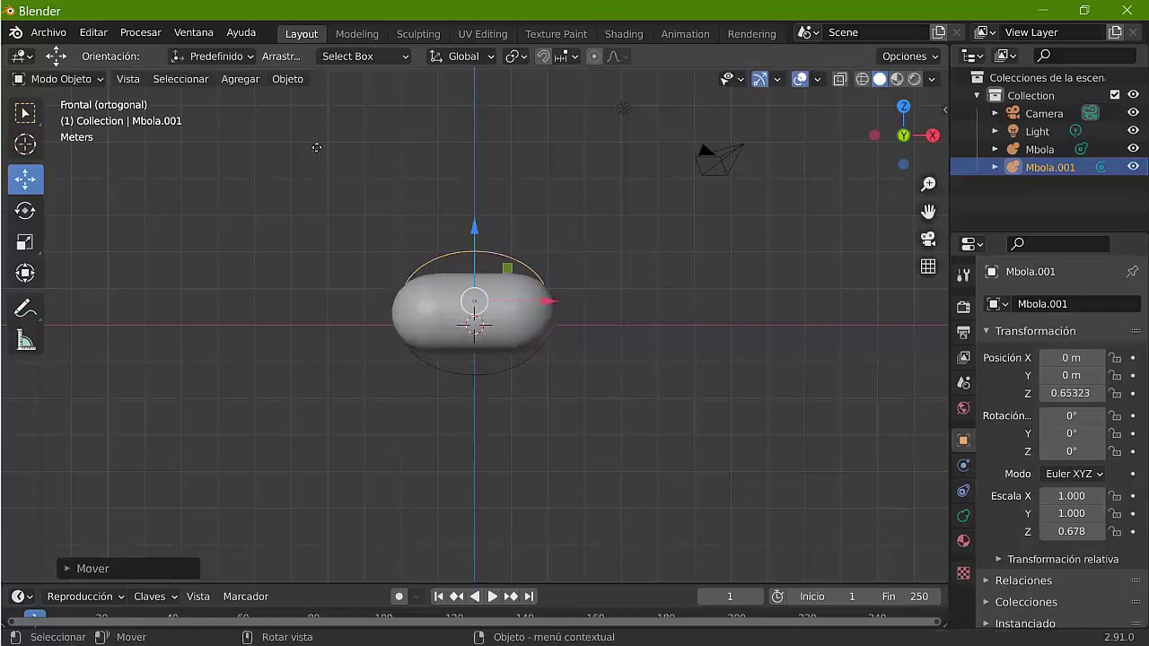
pyautogui.press('g')
pyautogui.press('z')
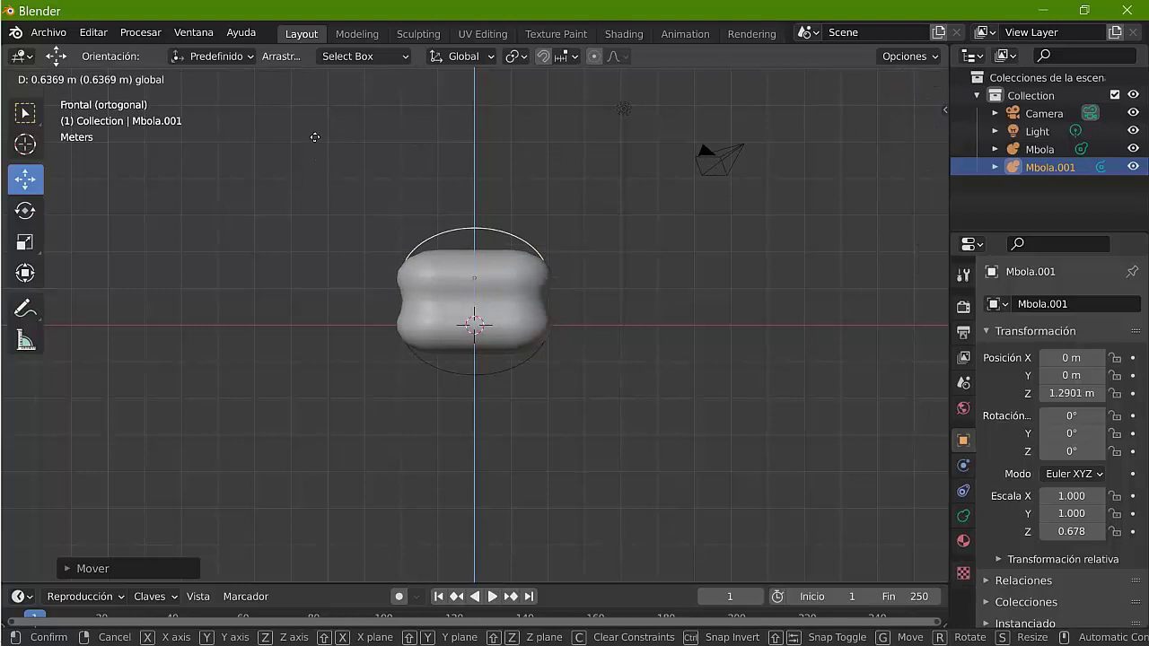
pyautogui.click(318, 137)
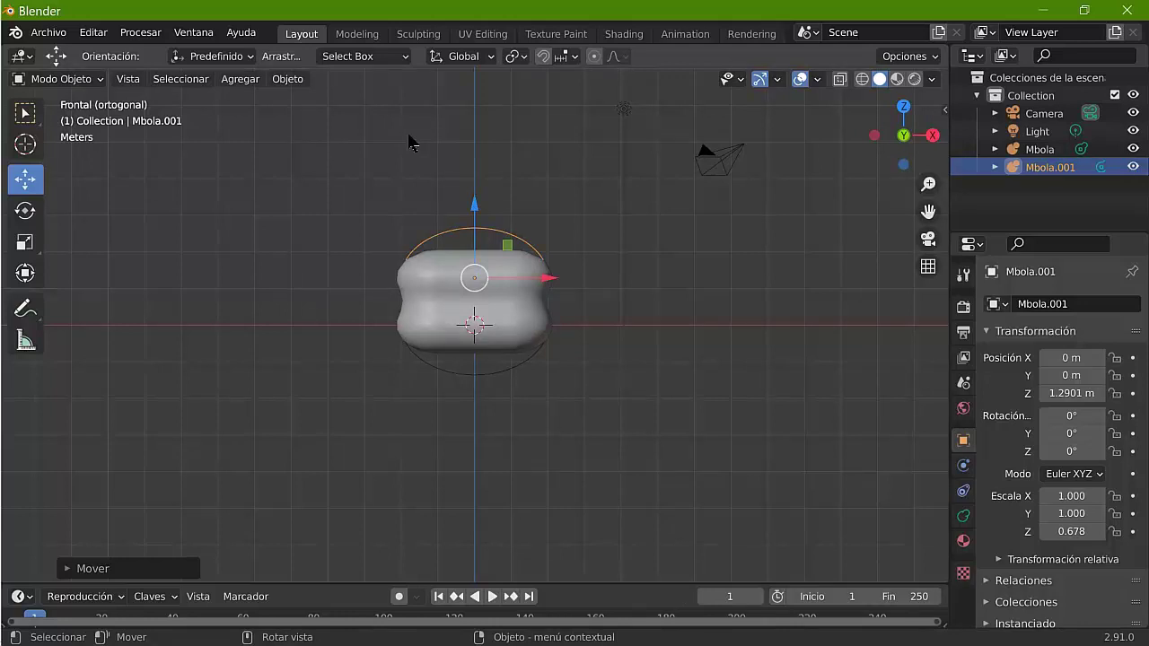
# Step: From the right view, stack a third capsule at Z 2.5803 m, then reselect the bottom capsule Mbola
pyautogui.press('KP_3')
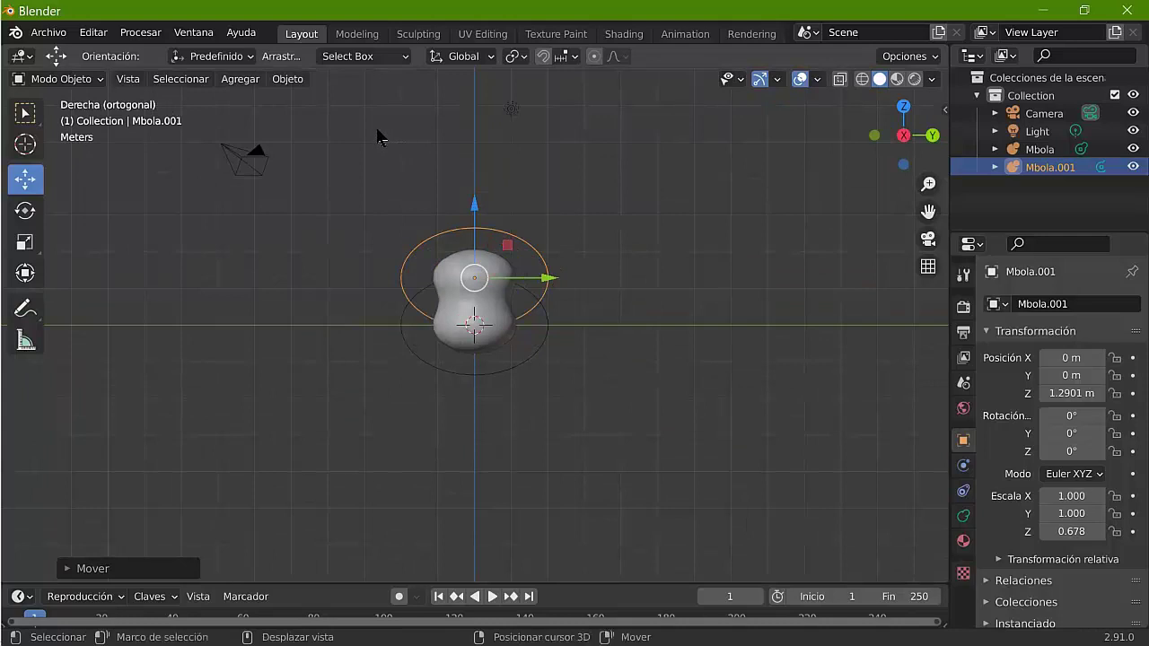
pyautogui.hotkey('shift', 'd')
pyautogui.rightClick(377, 129)
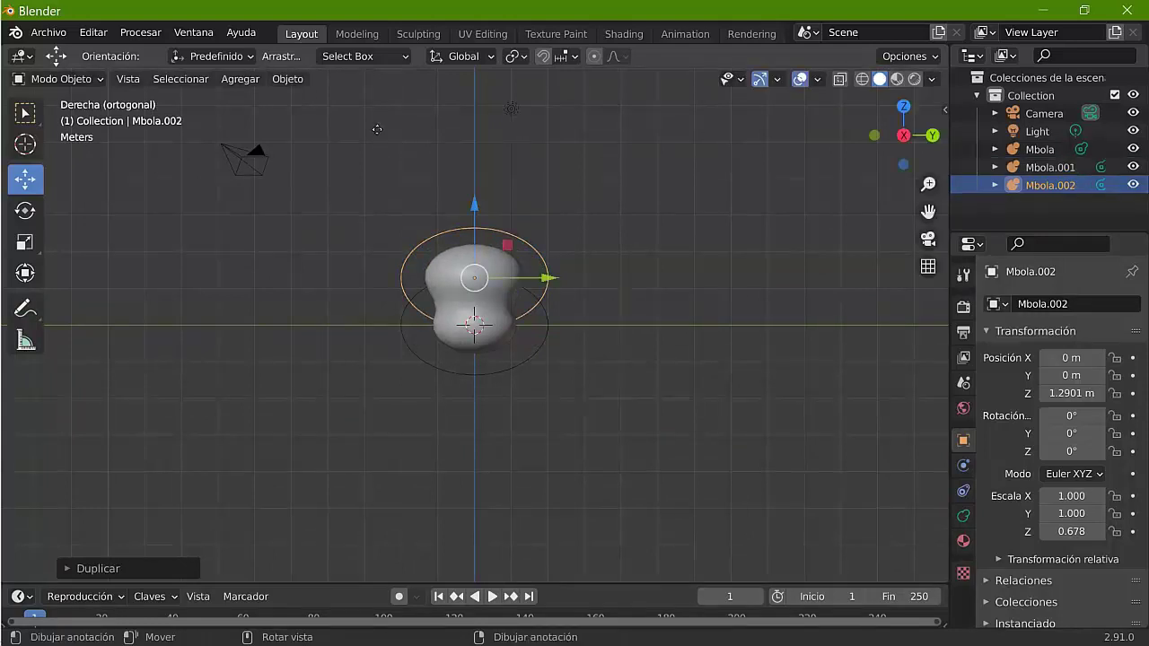
pyautogui.press('g')
pyautogui.press('z')
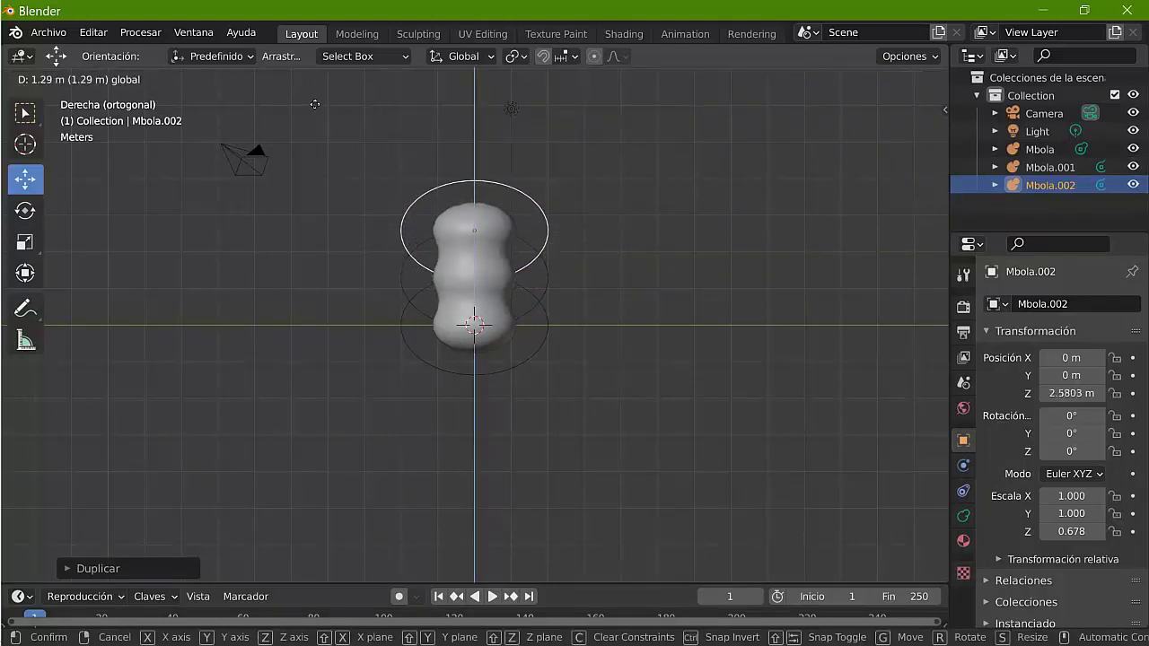
pyautogui.click(316, 107)
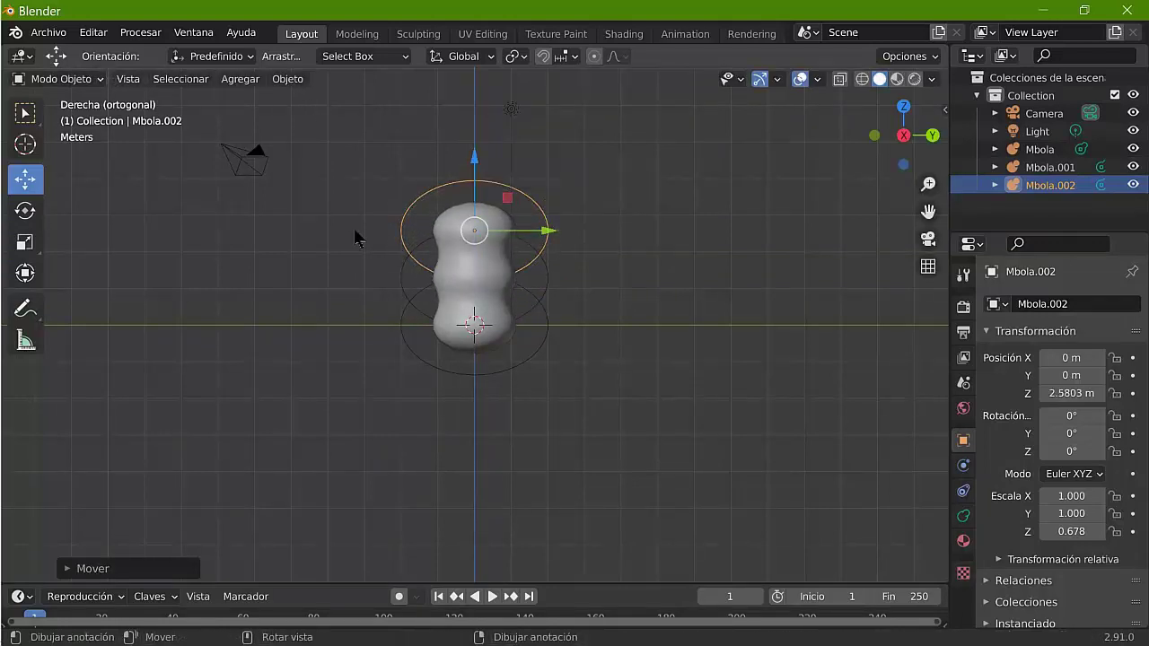
pyautogui.click(397, 249)
pyautogui.press('KP_1')
# Step: Narrow the bottom capsule along the X axis
pyautogui.click(25, 243)
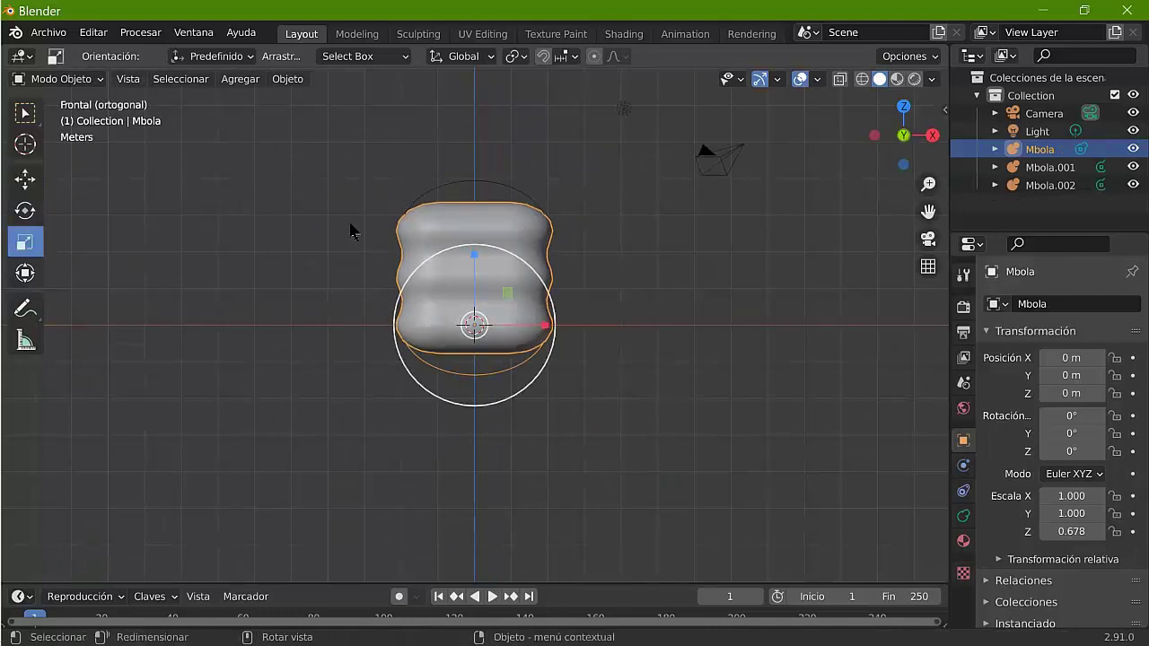
pyautogui.press('s')
pyautogui.press('x')
pyautogui.click(360, 223)
# Step: Duplicate the top capsule Mbola.002 into a fourth capsule at Z 3.9847 m
pyautogui.click(340, 131)
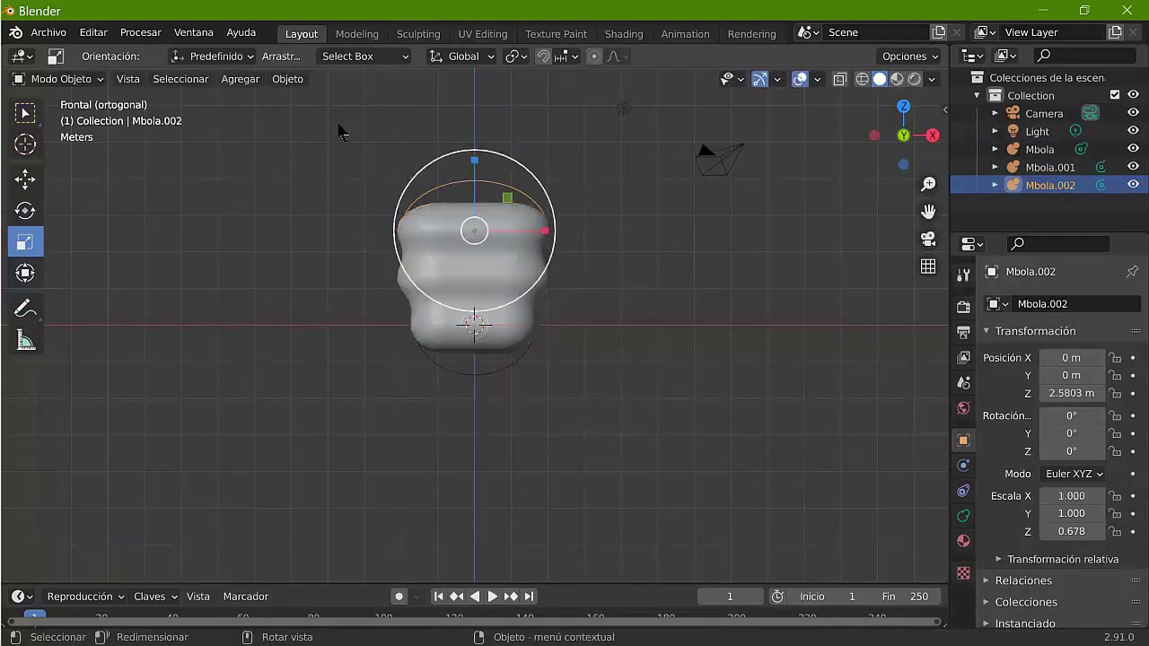
pyautogui.click(25, 273)
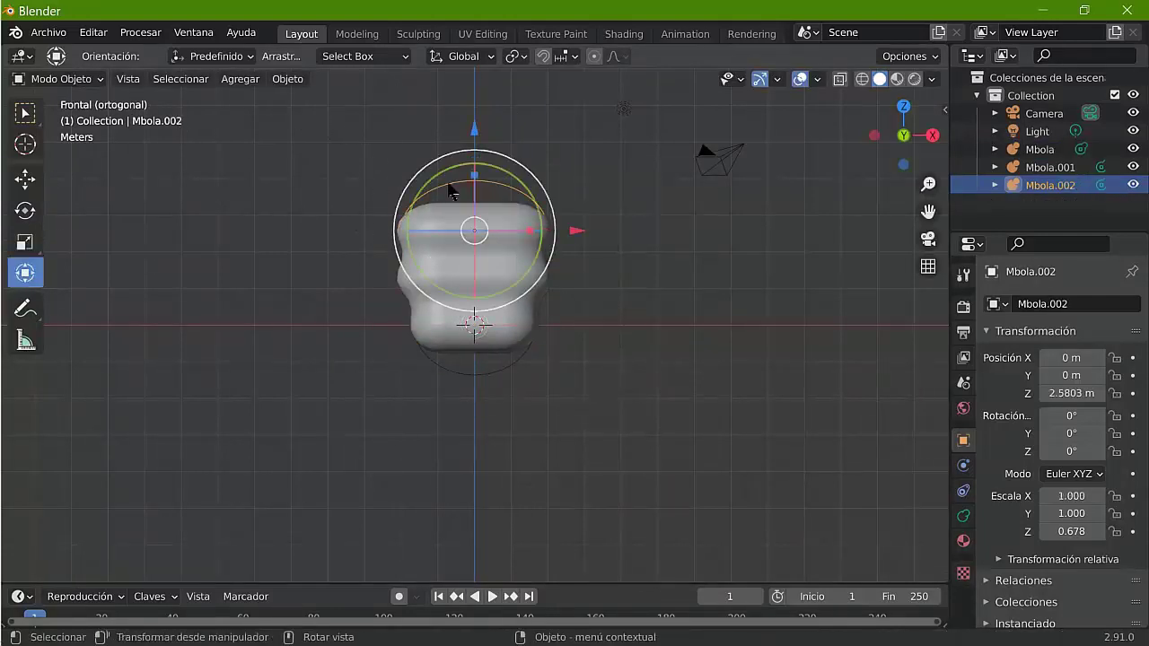
pyautogui.hotkey('shift', 'd')
pyautogui.press('z')
pyautogui.click(317, 54)
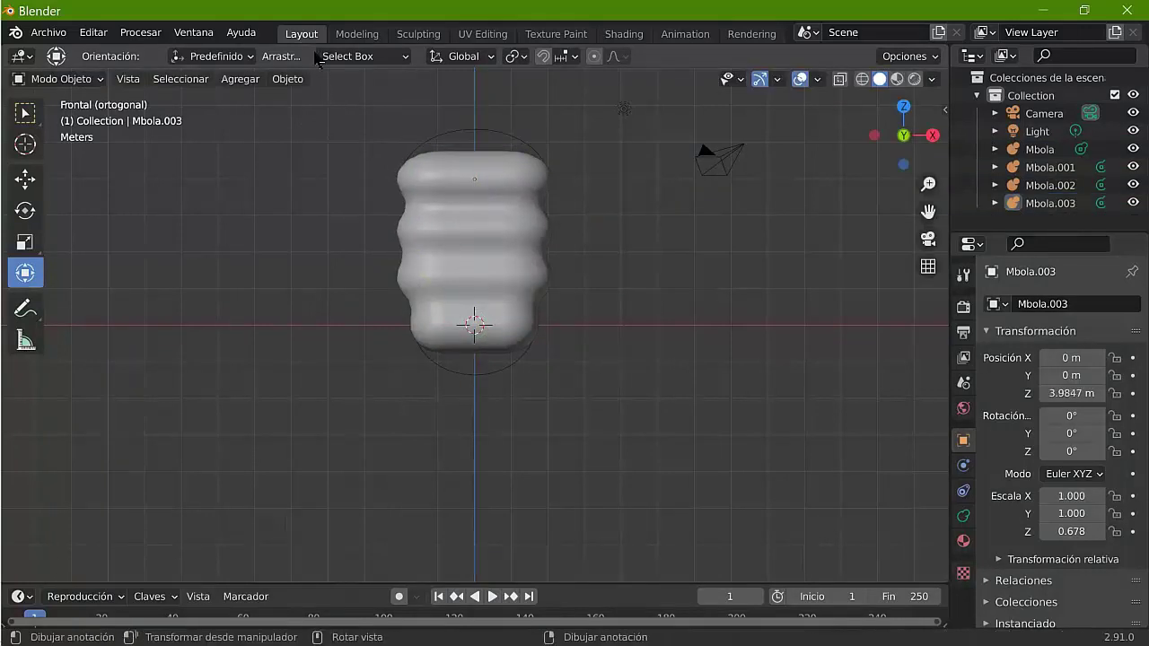
# Step: Widen the fourth capsule along X and Y
pyautogui.press('s')
pyautogui.press('x')
pyautogui.click(361, 123)
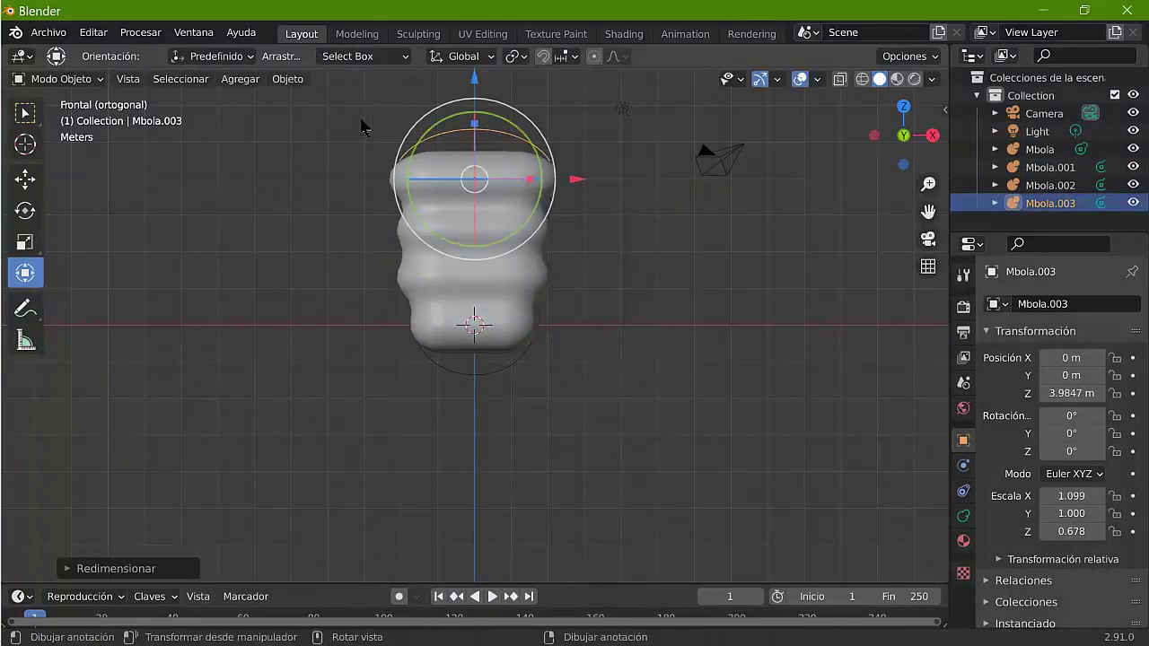
pyautogui.press('KP_3')
pyautogui.press('s')
pyautogui.press('y')
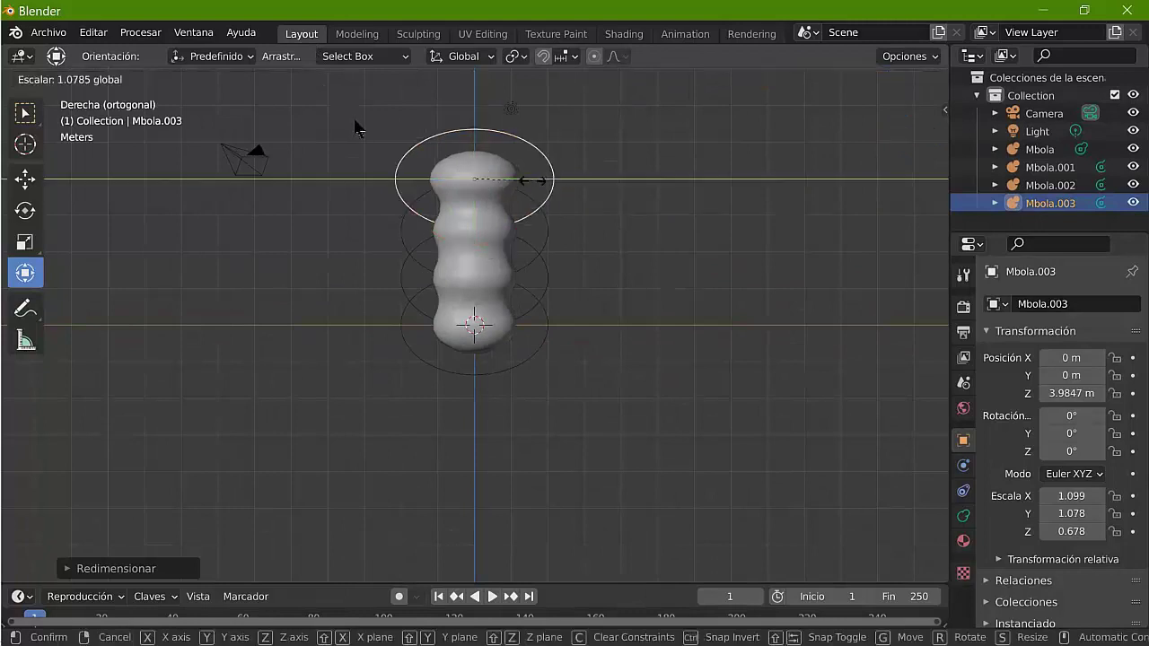
pyautogui.click(390, 175)
pyautogui.press('KP_1')
# Step: Add another segment above the body, stretched taller along Z
pyautogui.keyDown('shift'); pyautogui.scroll(1, 419, 193); pyautogui.keyUp('shift')
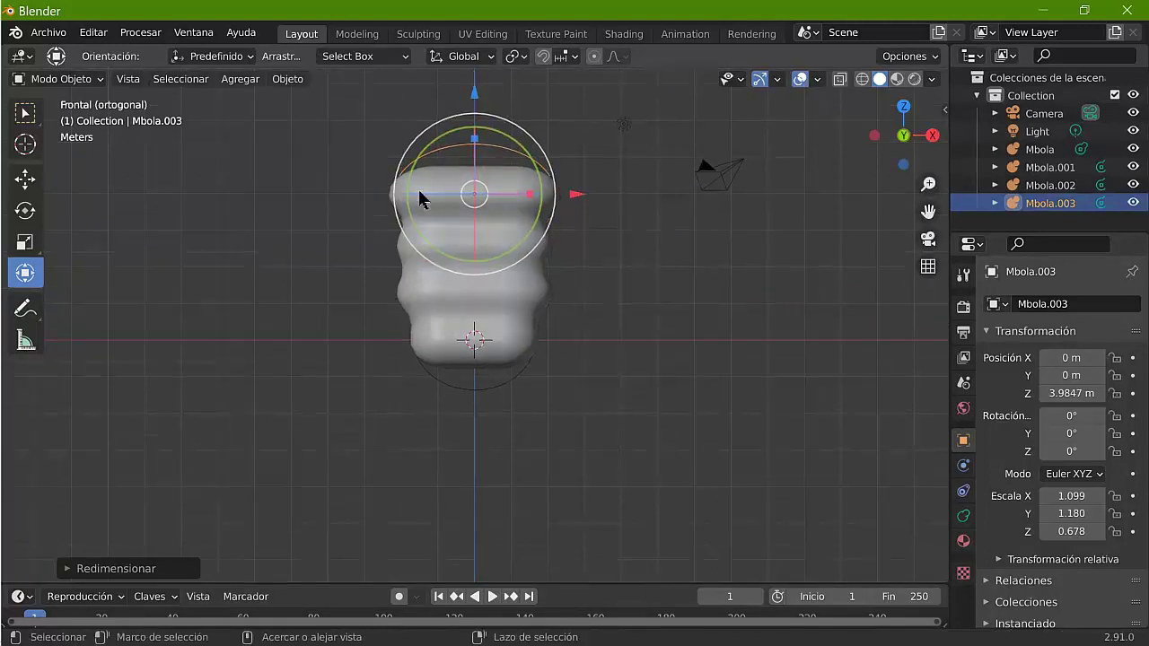
pyautogui.keyDown('shift'); pyautogui.scroll(5, 418, 193); pyautogui.keyUp('shift')
pyautogui.hotkey('shift', 'd')
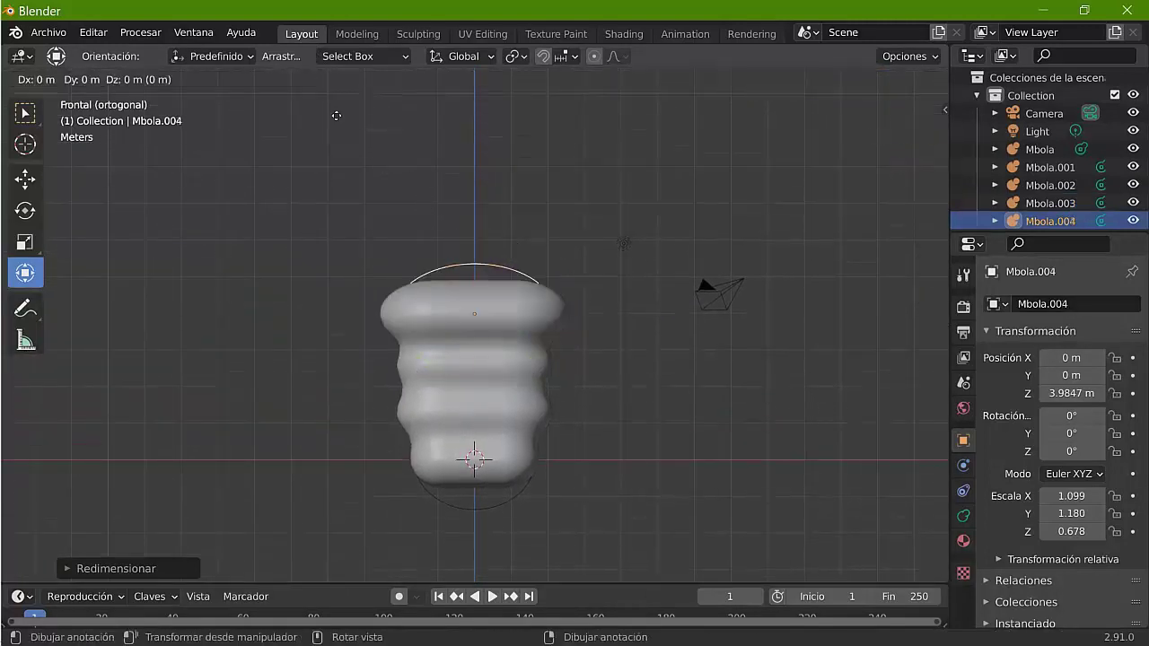
pyautogui.press('z')
pyautogui.click(312, 105)
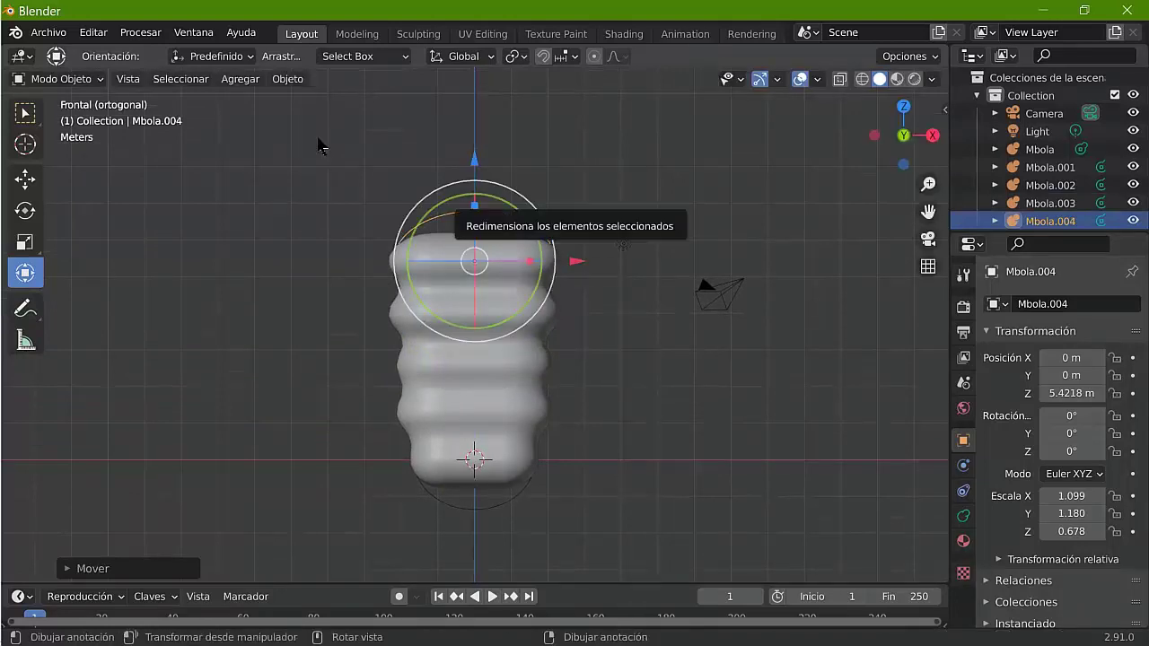
pyautogui.press('s')
pyautogui.press('z')
pyautogui.click(321, 141)
pyautogui.press('g')
pyautogui.press('z')
pyautogui.click(314, 100)
# Step: Duplicate the newest segment and raise it to the top of the body, around Z 7.1366 m
pyautogui.hotkey('shift', 'd')
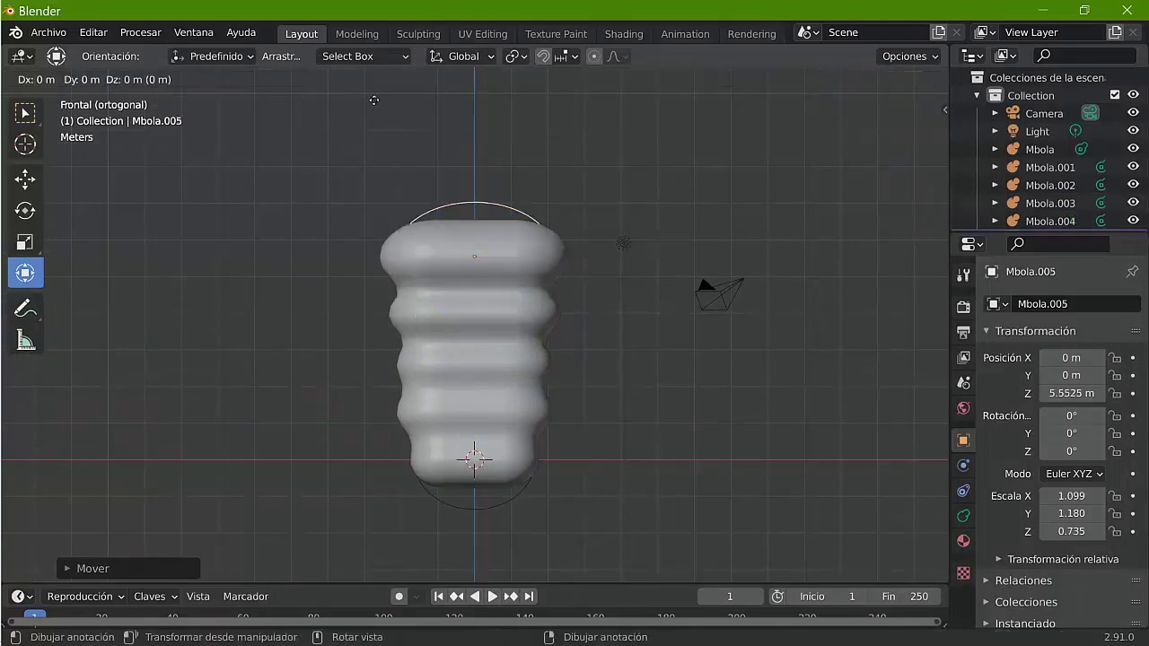
pyautogui.click(332, 113)
pyautogui.press('g')
pyautogui.press('z')
pyautogui.click(324, 112)
pyautogui.press('g')
pyautogui.press('z')
pyautogui.click(318, 81)
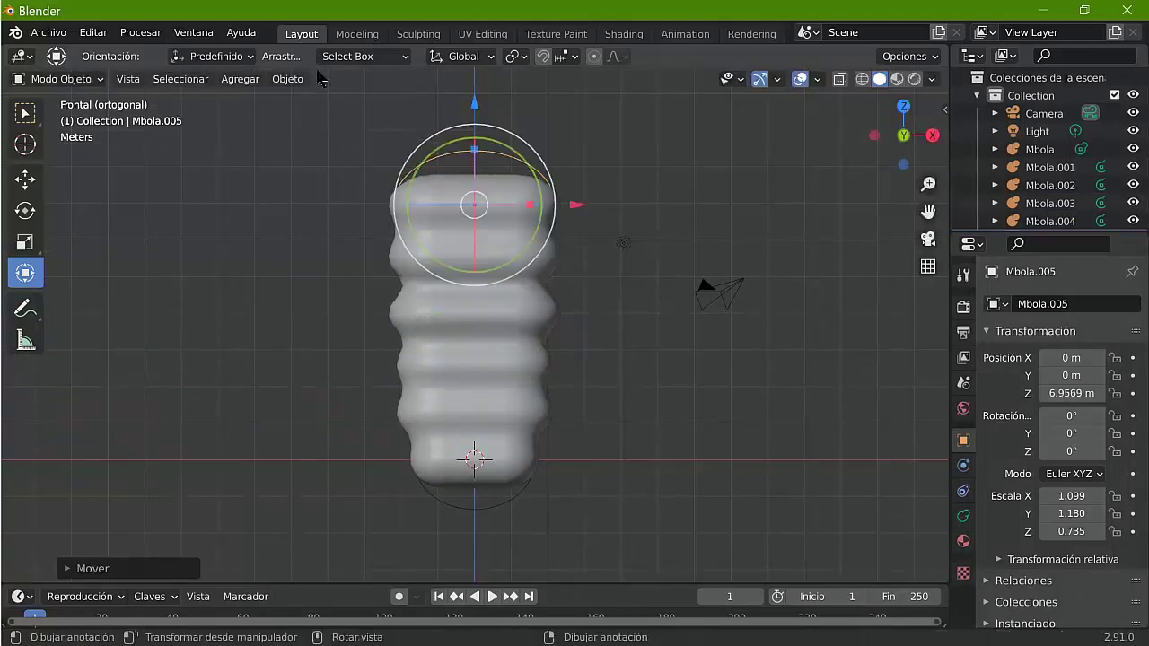
pyautogui.press('g')
pyautogui.press('z')
pyautogui.click(322, 68)
pyautogui.press('KP_3')
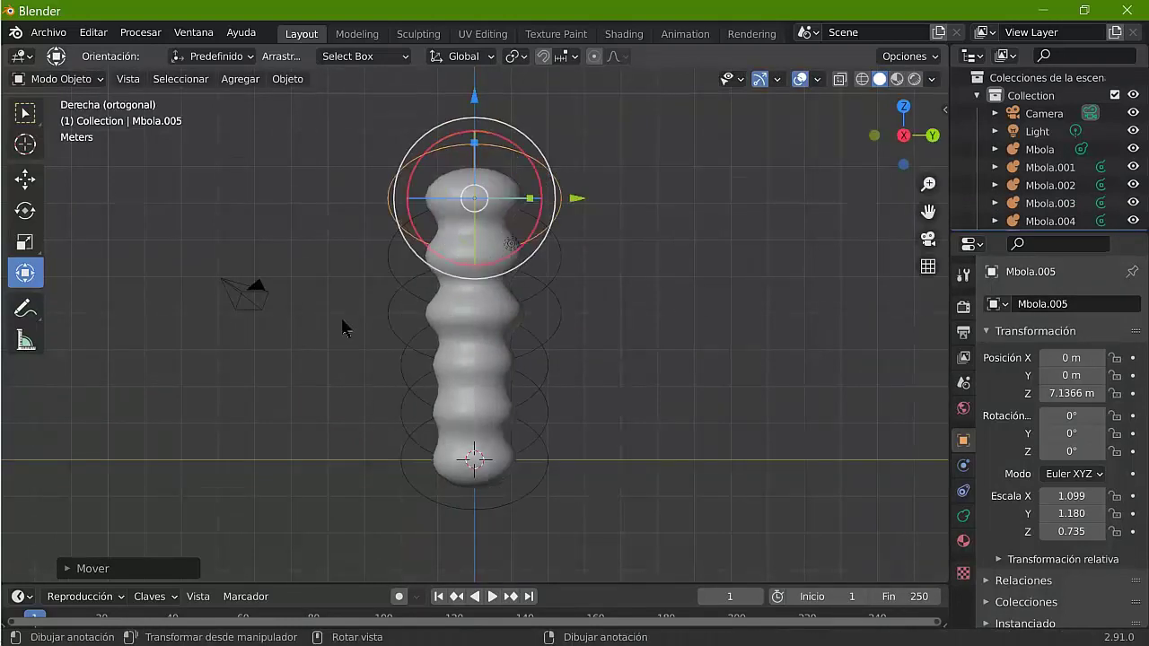
pyautogui.hotkey('ctrl', 'z')
# Step: Add a smaller capsule below the body's base to begin the tail
pyautogui.hotkey('shift', 'd')
pyautogui.click(410, 333)
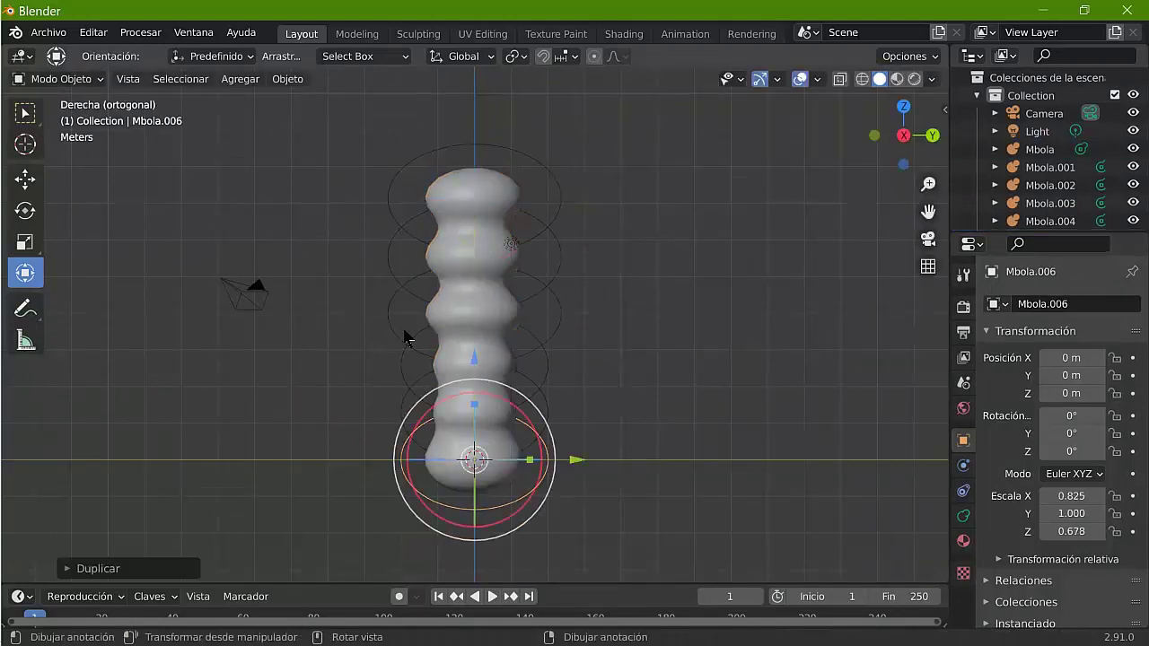
pyautogui.press('g')
pyautogui.press('z')
pyautogui.click(316, 274)
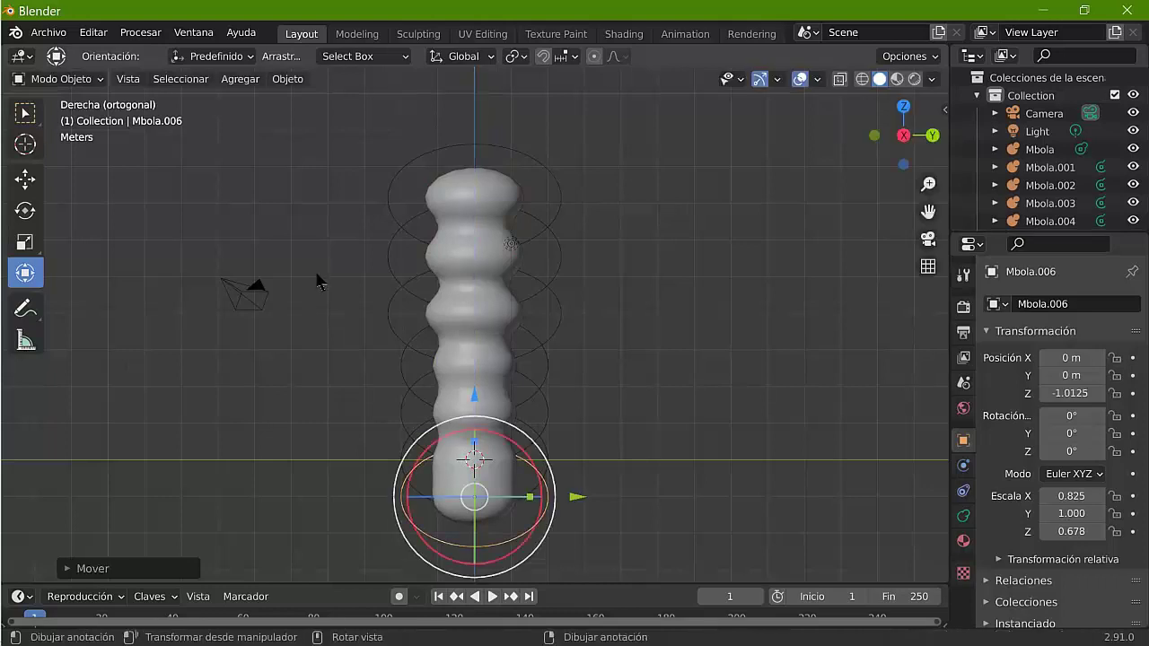
pyautogui.press('s')
pyautogui.click(436, 356)
pyautogui.press('KP_1')
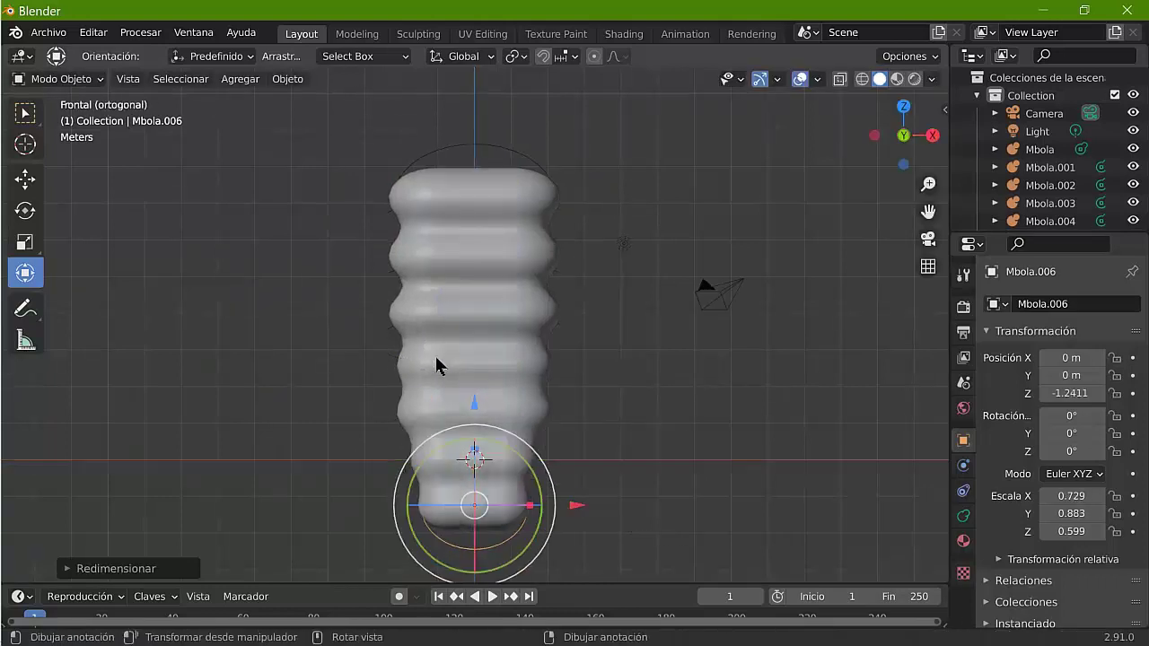
pyautogui.keyDown('shift'); pyautogui.scroll(-5, 476, 296); pyautogui.keyUp('shift')
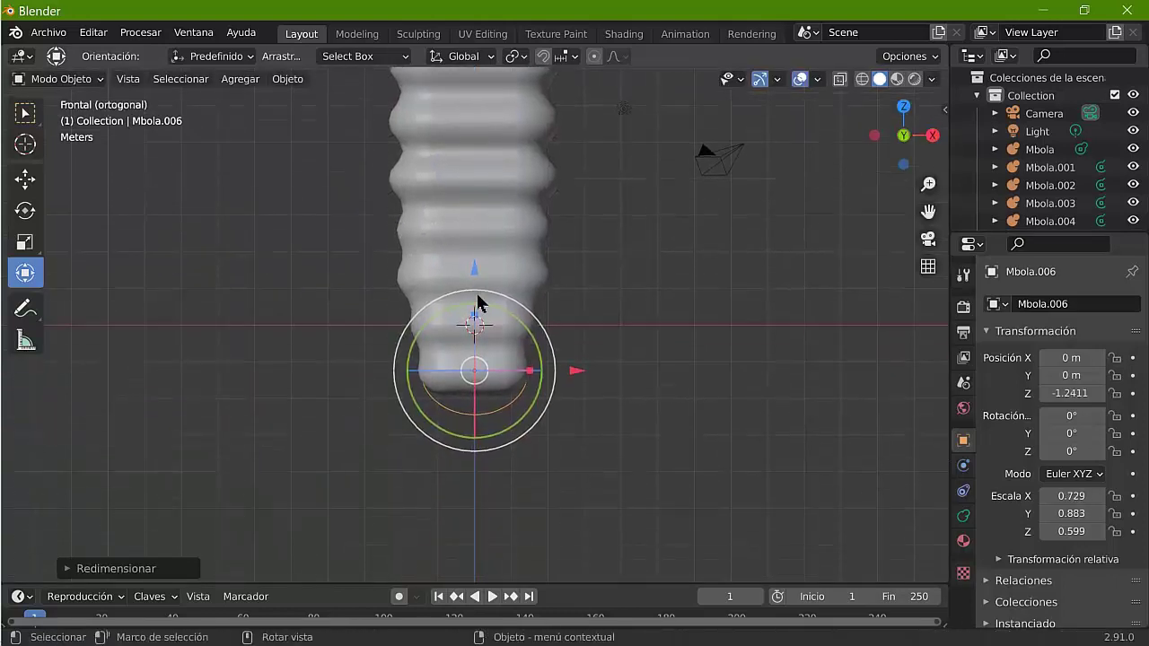
# Step: Add a second, smaller tail piece further down
pyautogui.hotkey('shift', 'd')
pyautogui.click(413, 310)
pyautogui.press('g')
pyautogui.press('z')
pyautogui.click(431, 346)
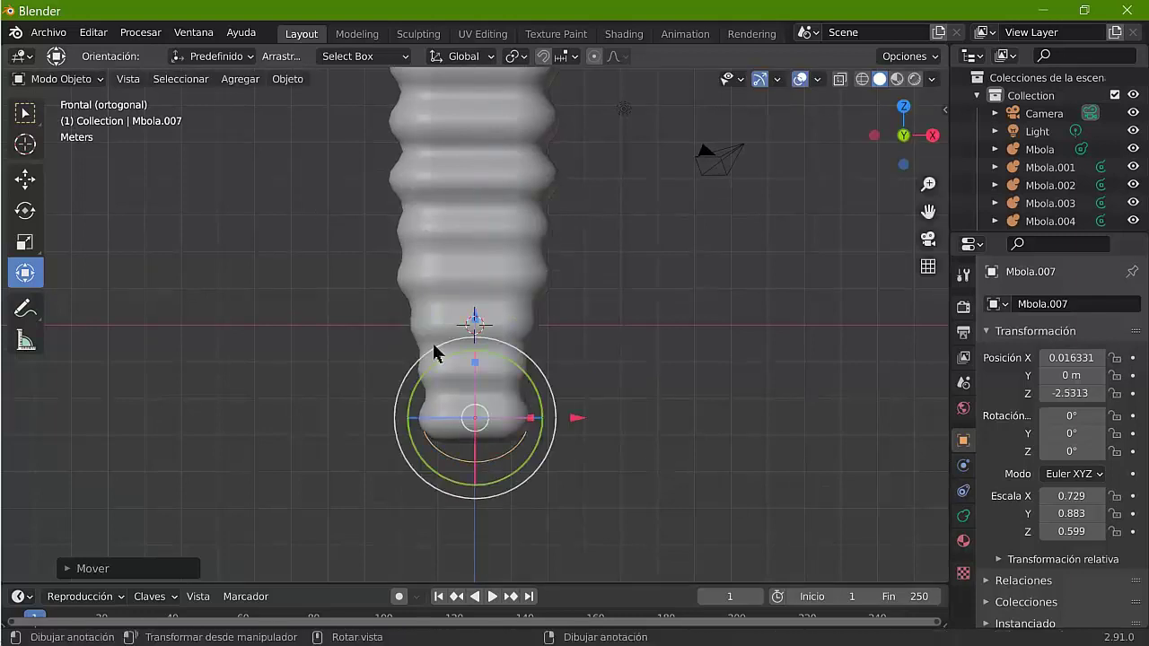
pyautogui.press('s')
pyautogui.click(415, 344)
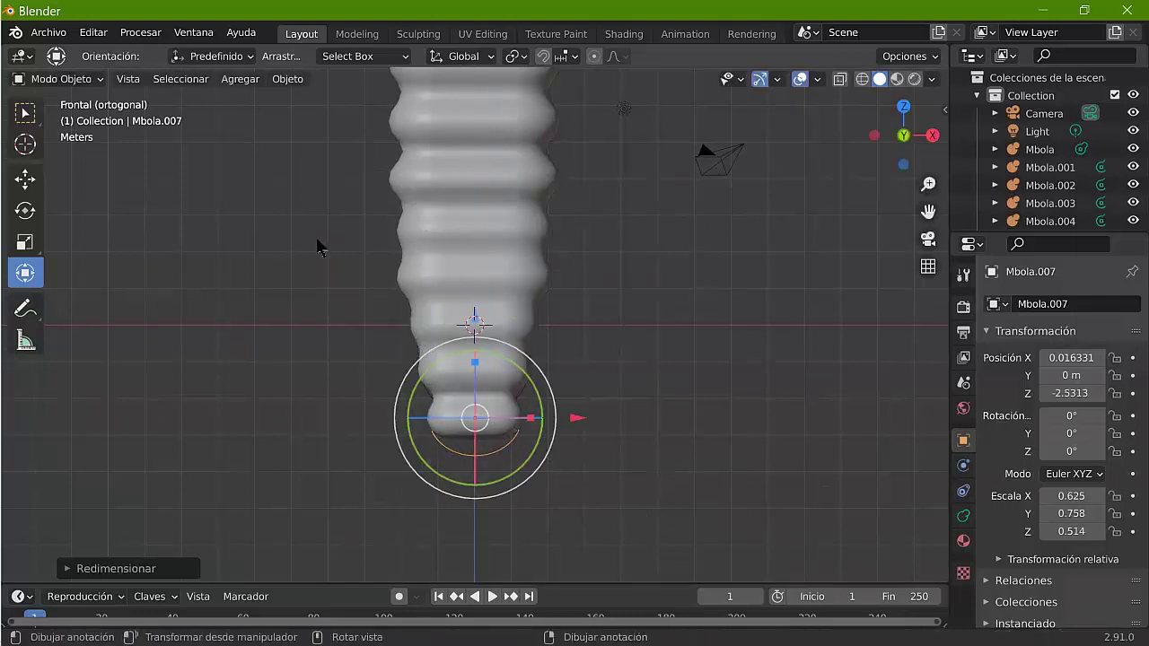
# Step: Add a third, smaller tail piece, shifted sideways and tilted 12°
pyautogui.hotkey('shift', 'd')
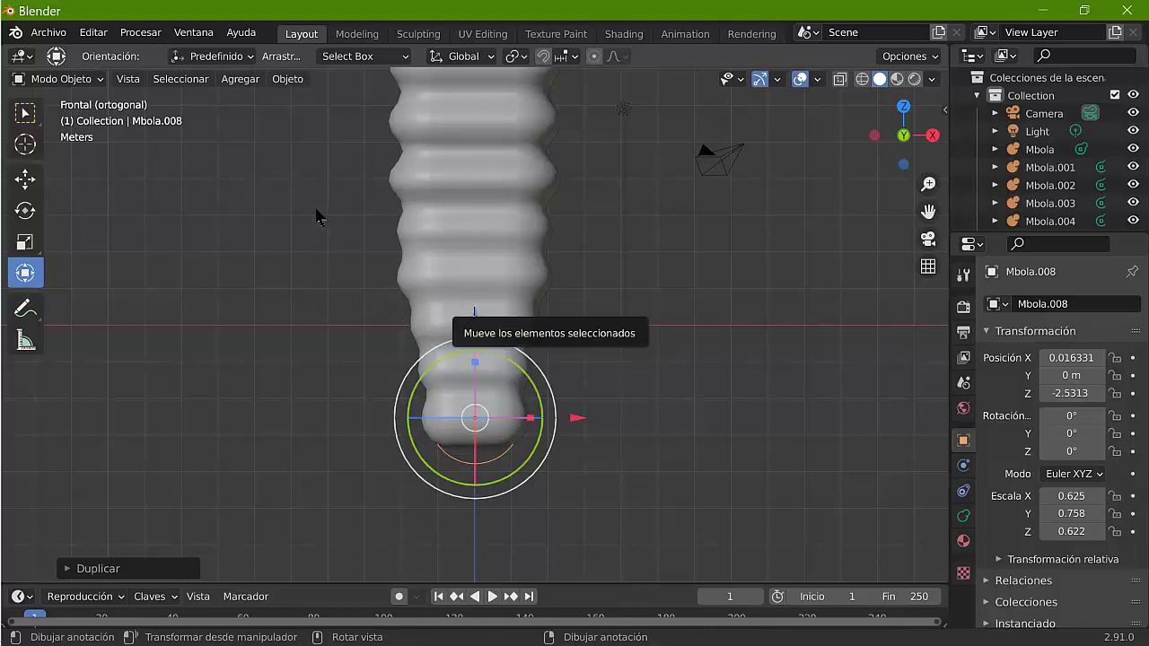
pyautogui.press('g')
pyautogui.press('z')
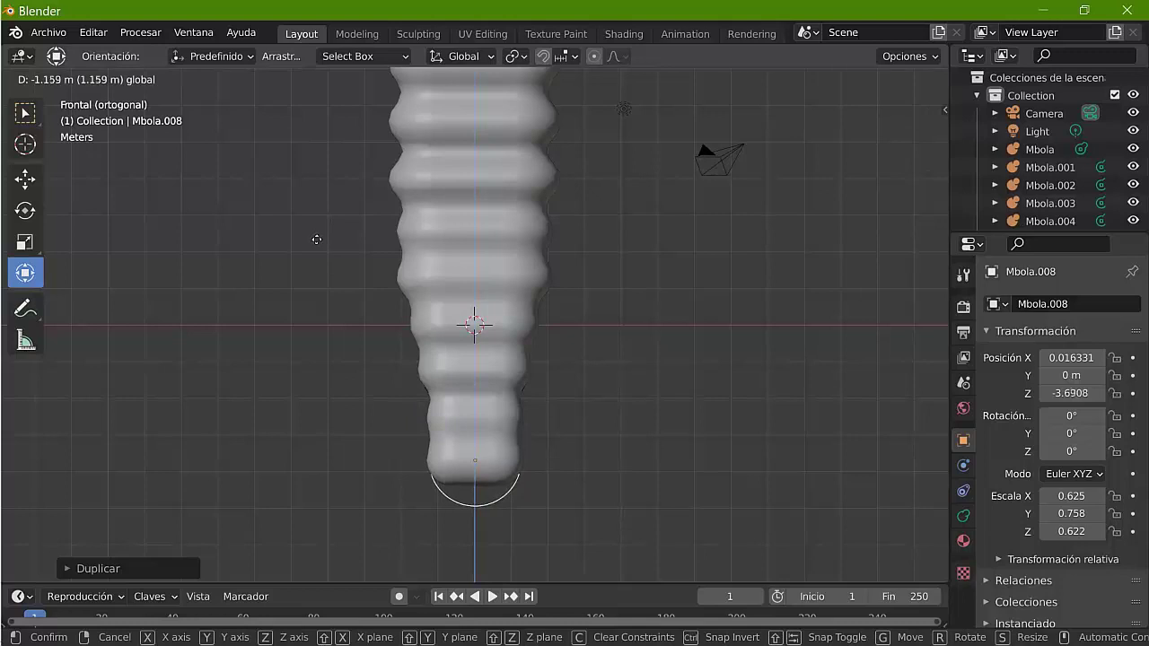
pyautogui.click(316, 240)
pyautogui.press('s')
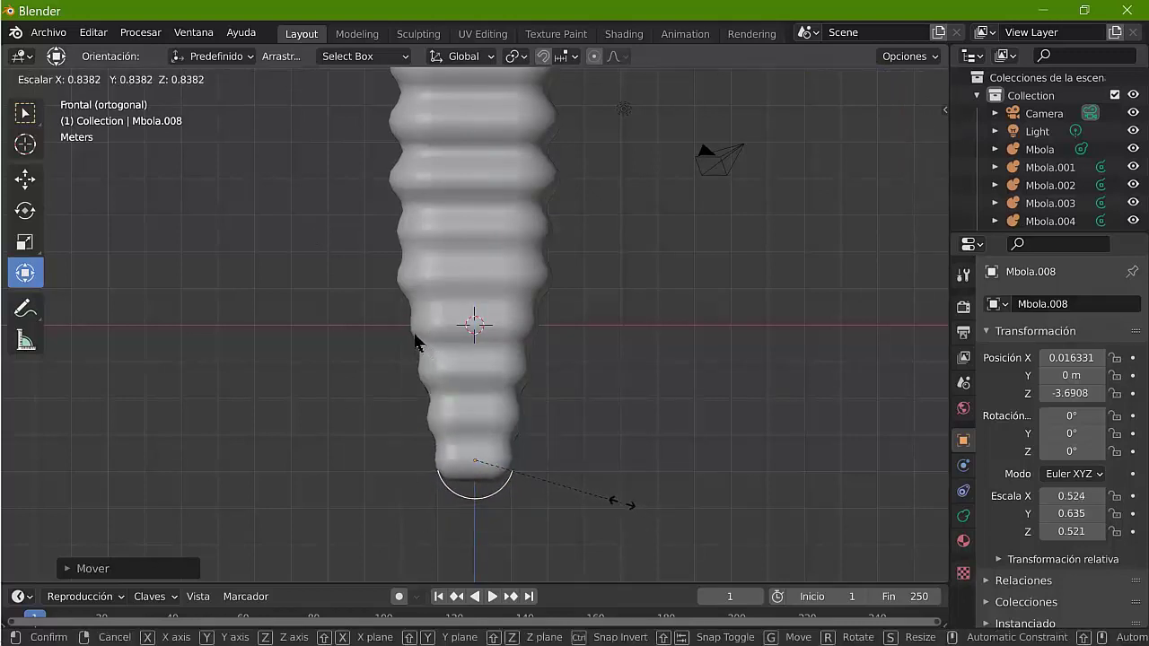
pyautogui.click(413, 339)
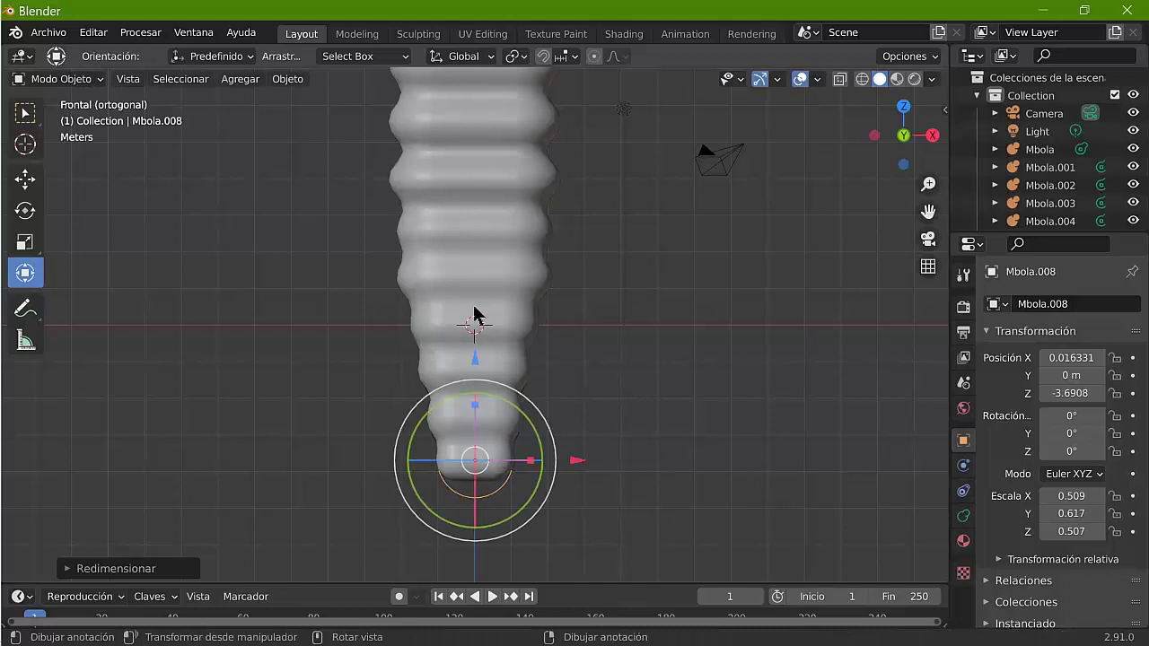
pyautogui.press('KP_3')
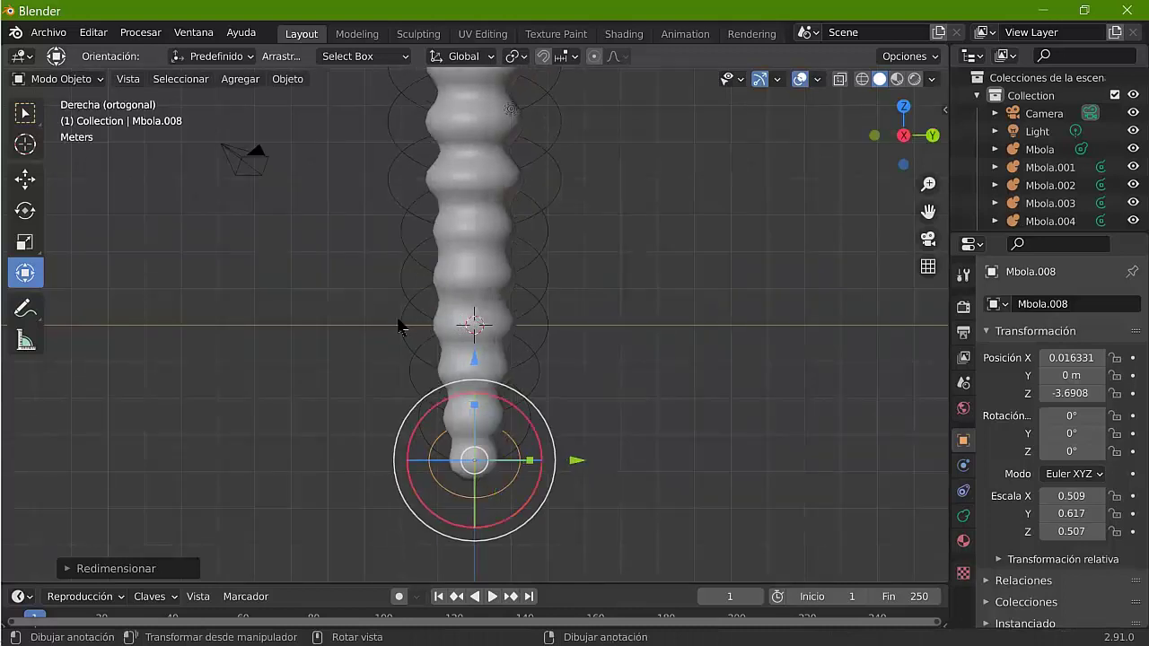
pyautogui.press('g')
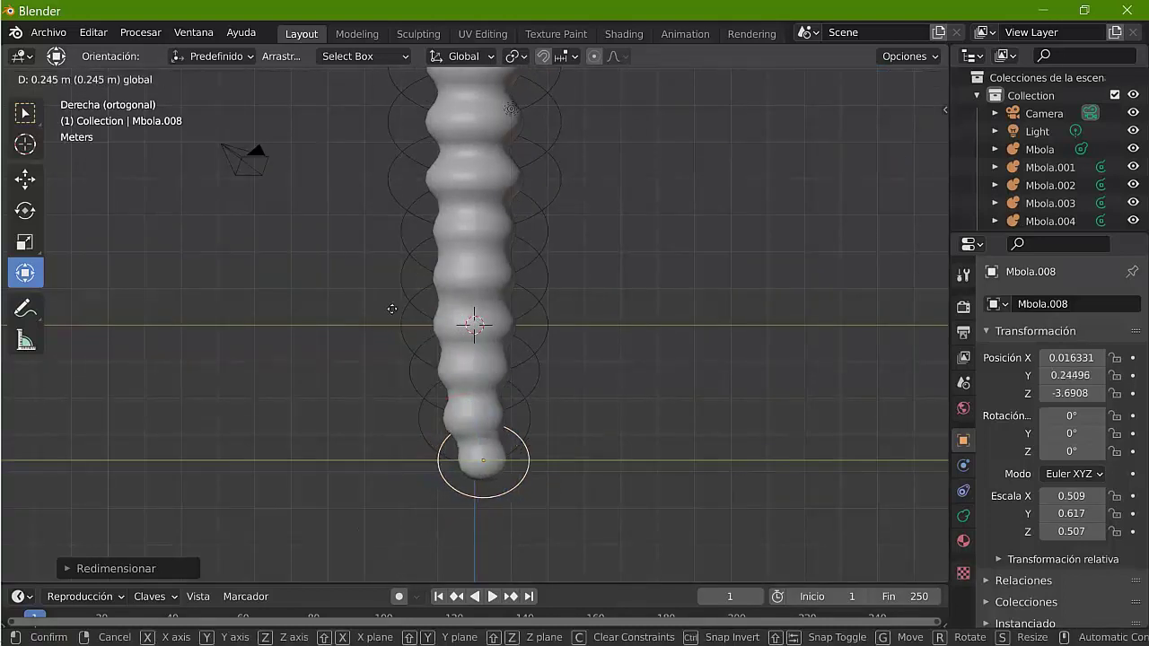
pyautogui.click(392, 317)
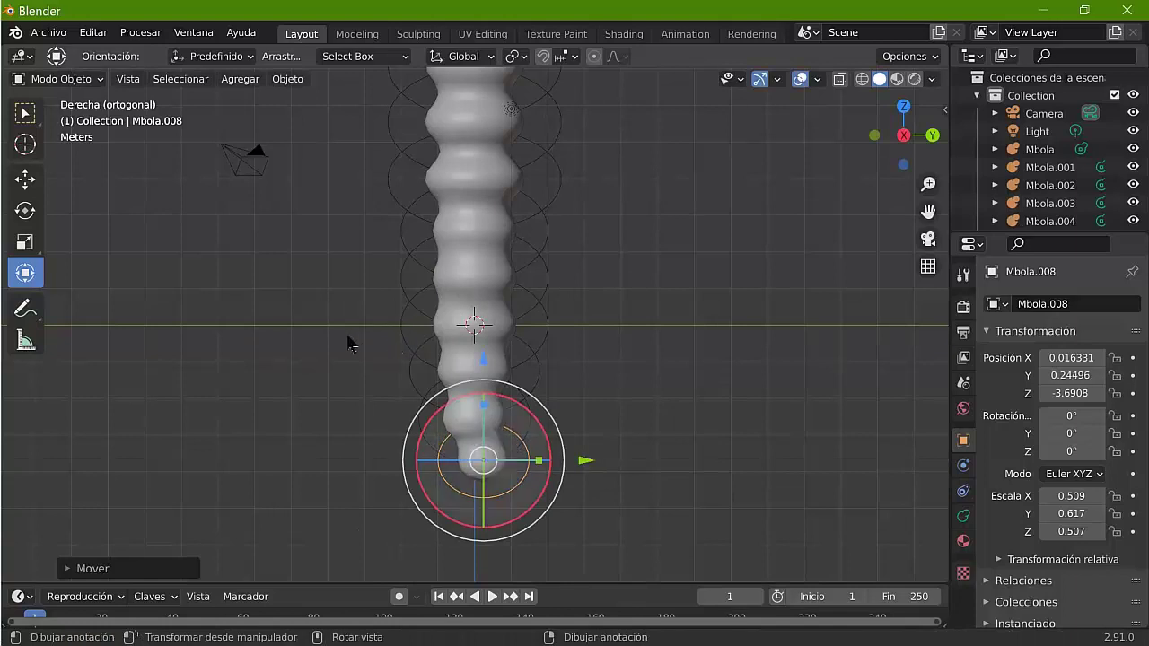
pyautogui.write('r12')
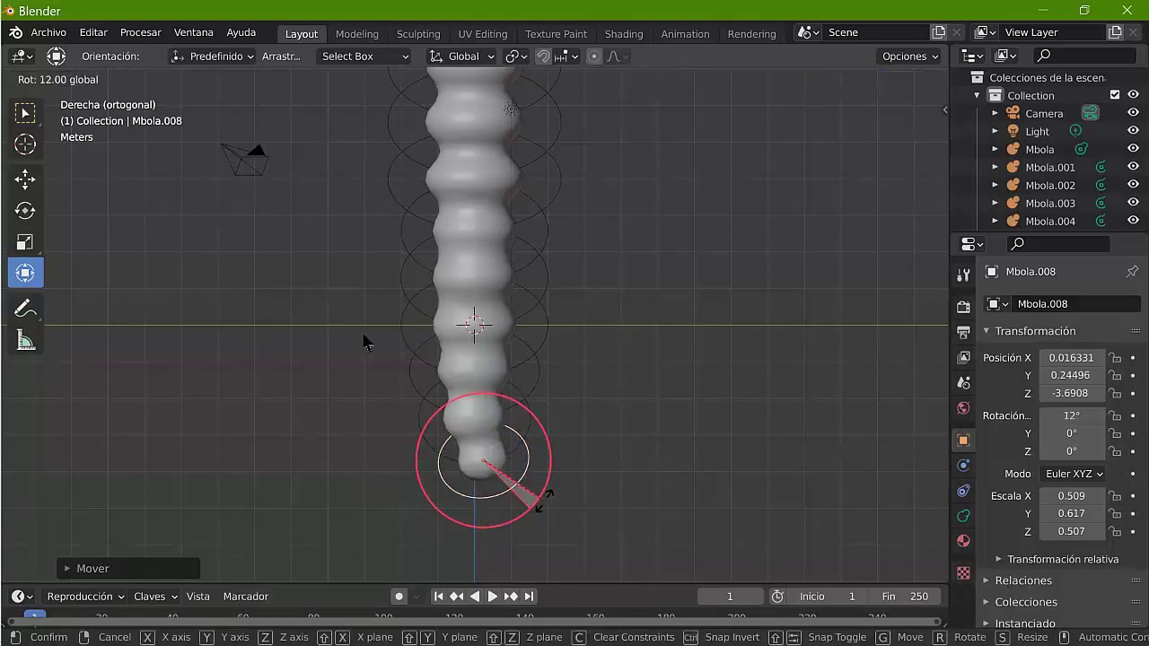
pyautogui.press('Return')
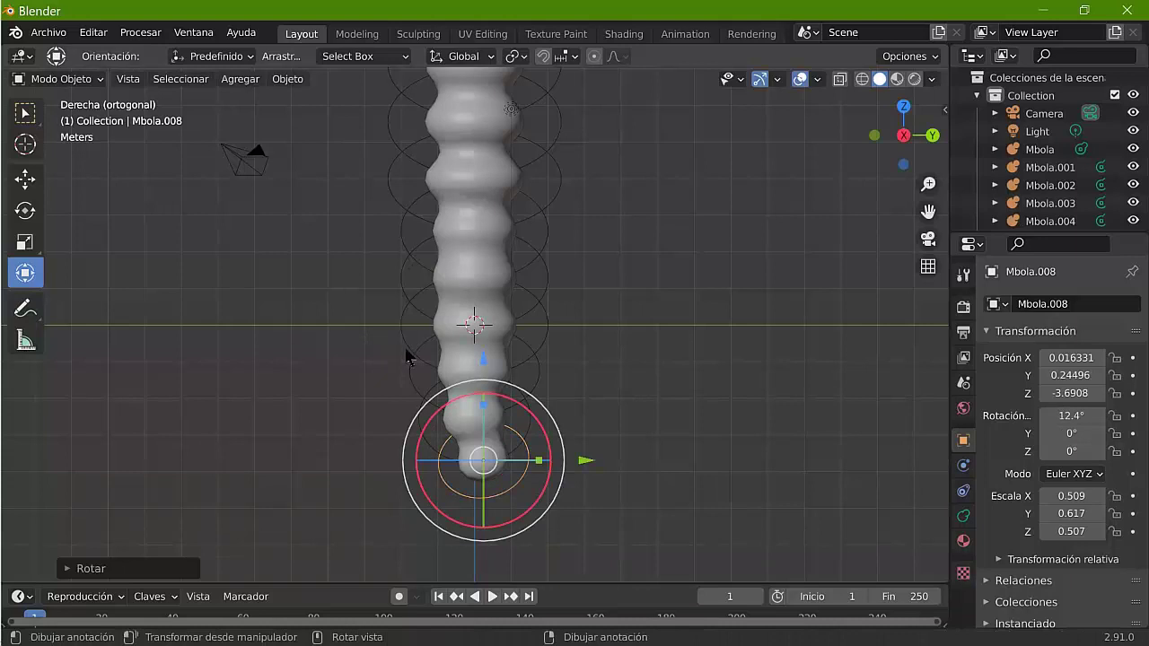
# Step: Duplicate the tail piece and push the copy outward and down to curl the tail
pyautogui.hotkey('shift', 'd')
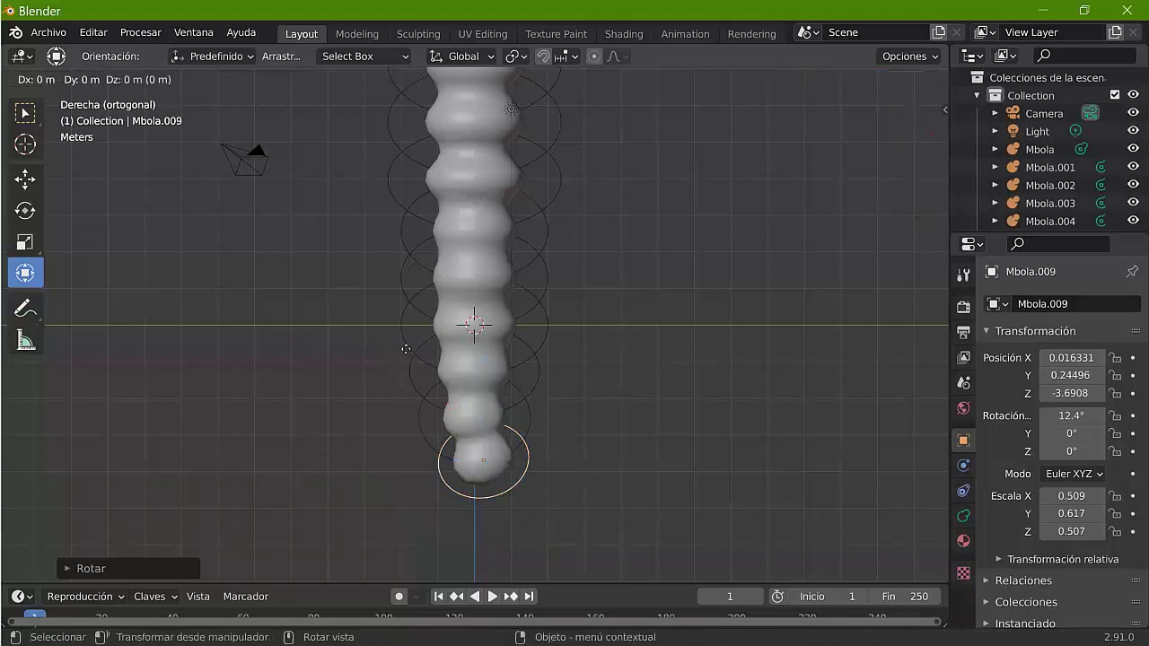
pyautogui.rightClick(406, 348)
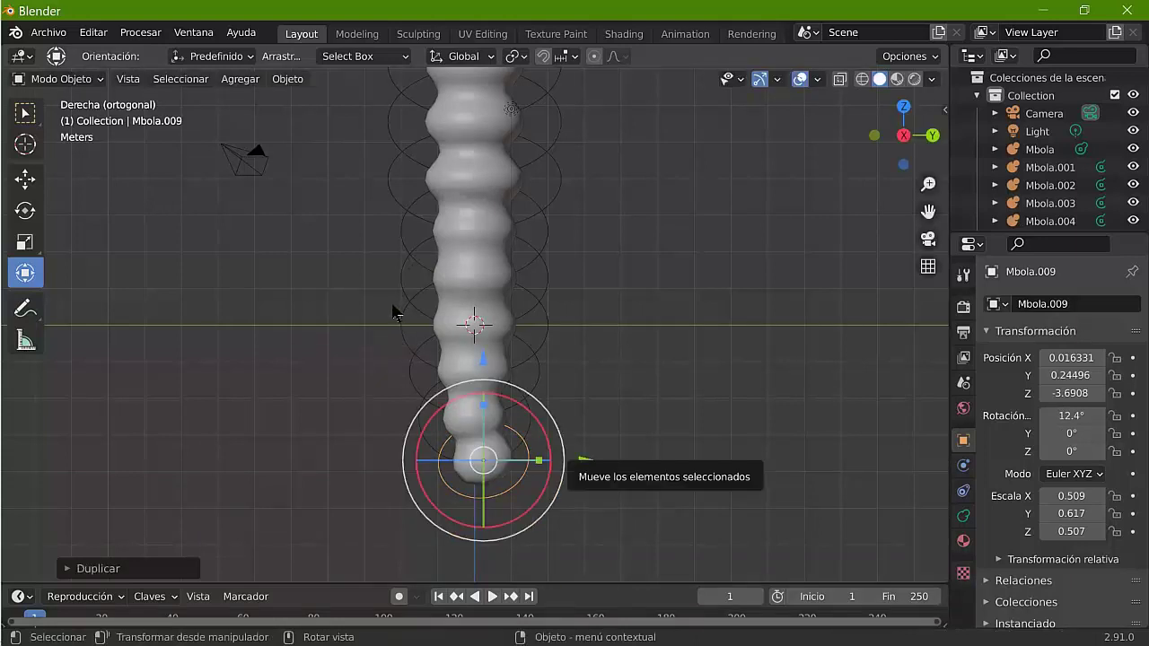
pyautogui.press('g')
pyautogui.press('y')
pyautogui.click(417, 311)
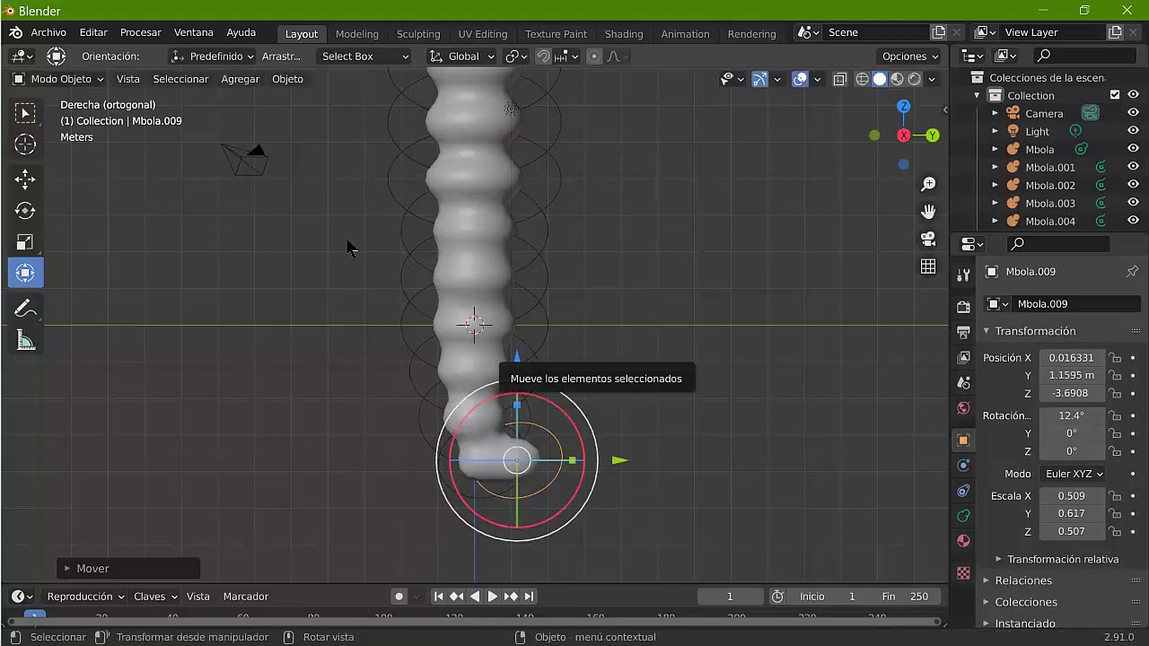
pyautogui.press('g')
pyautogui.press('z')
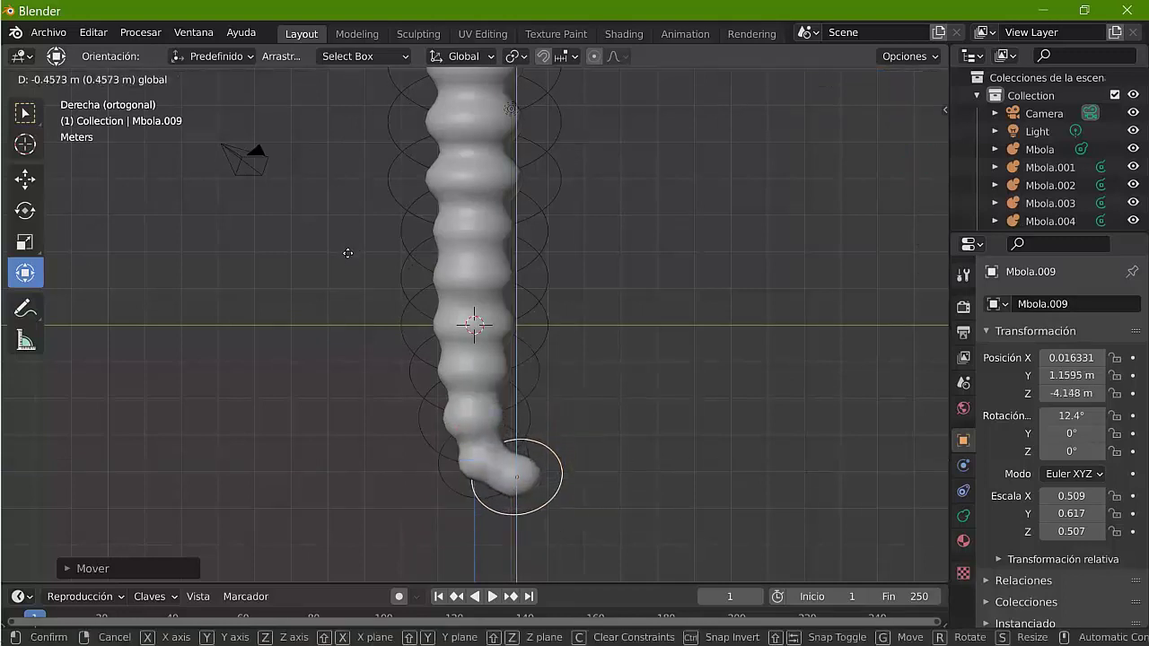
pyautogui.click(348, 254)
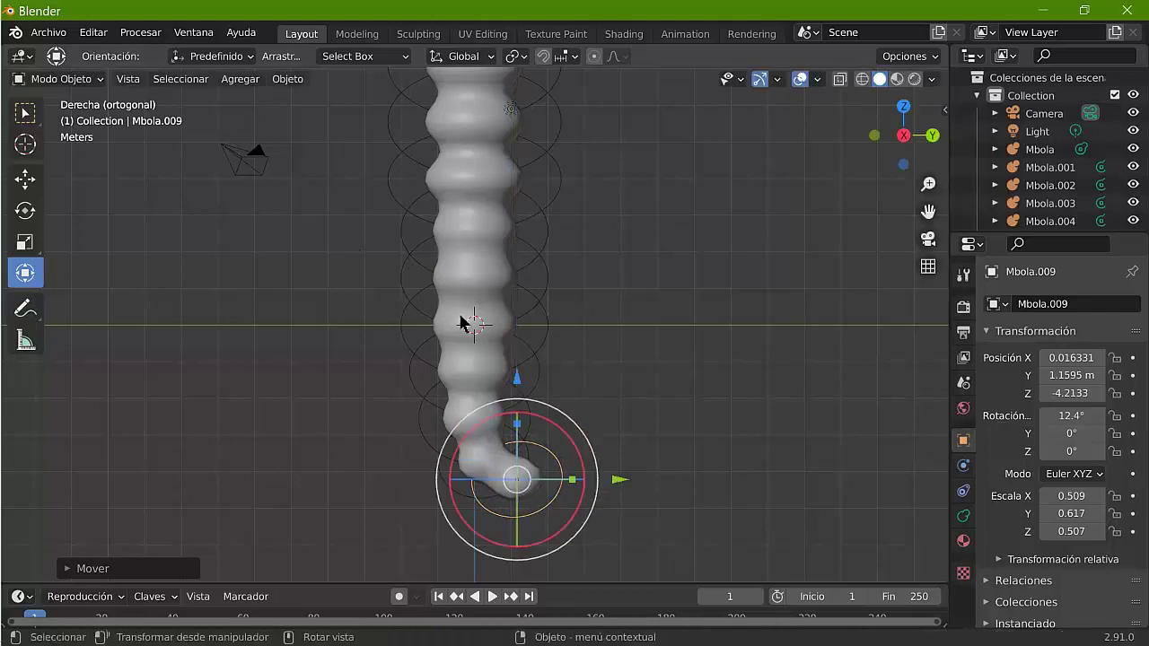
# Step: Shrink the tail tip and fine-tune its final position
pyautogui.press('s')
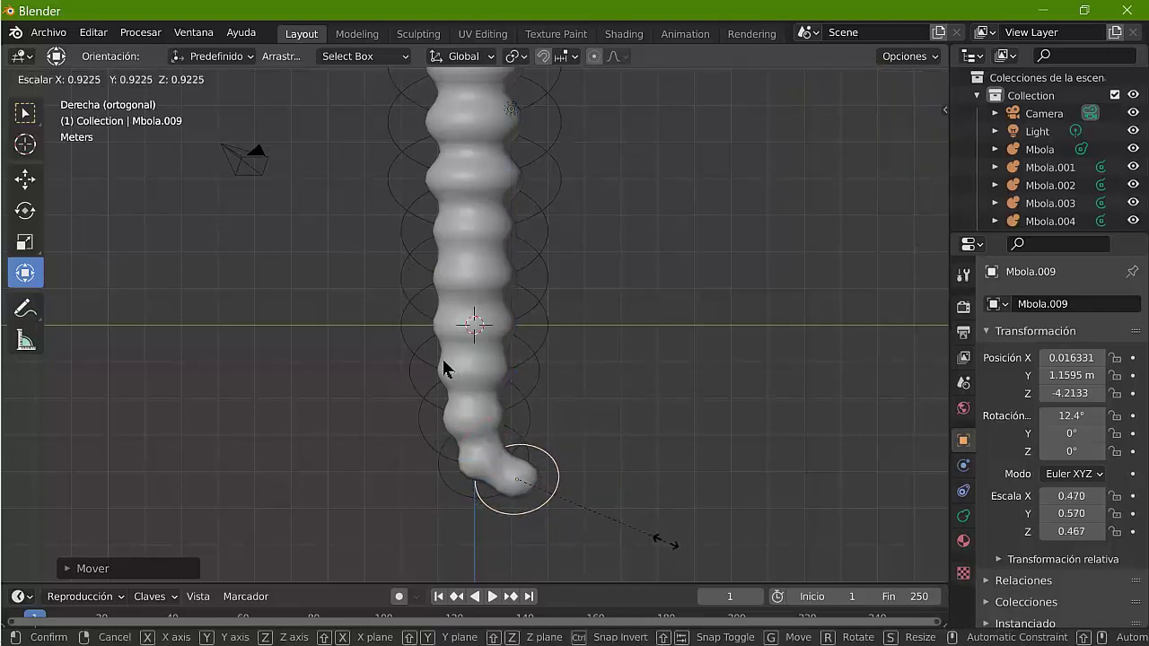
pyautogui.click(442, 356)
pyautogui.press('g')
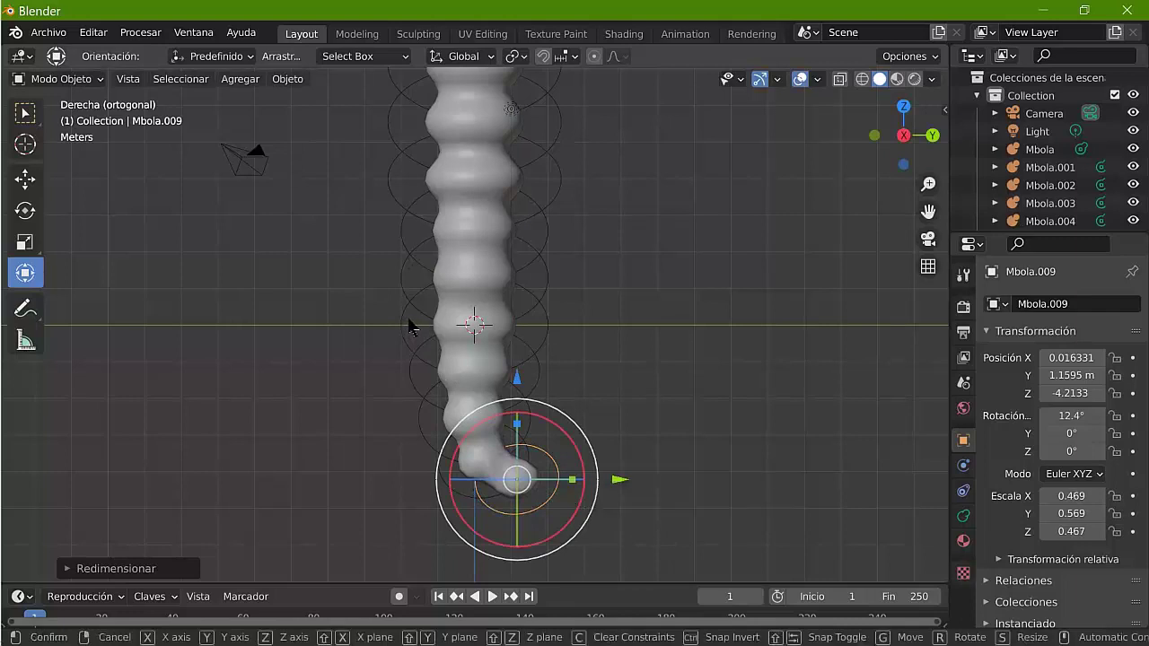
pyautogui.press('y')
pyautogui.click(407, 320)
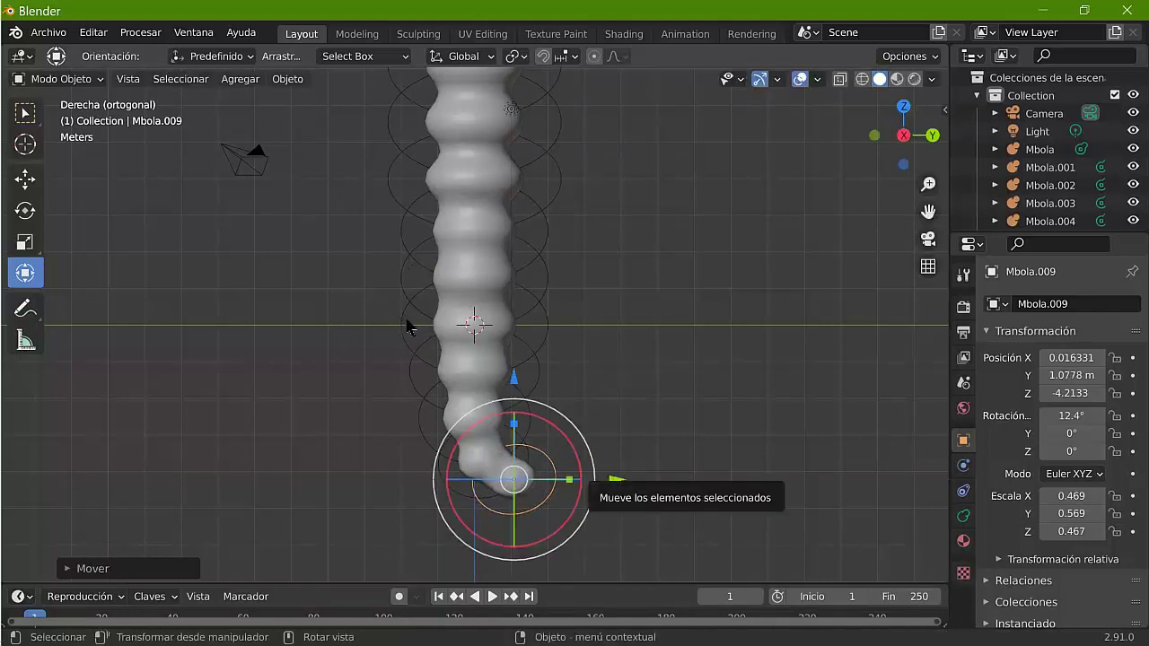
pyautogui.press('g')
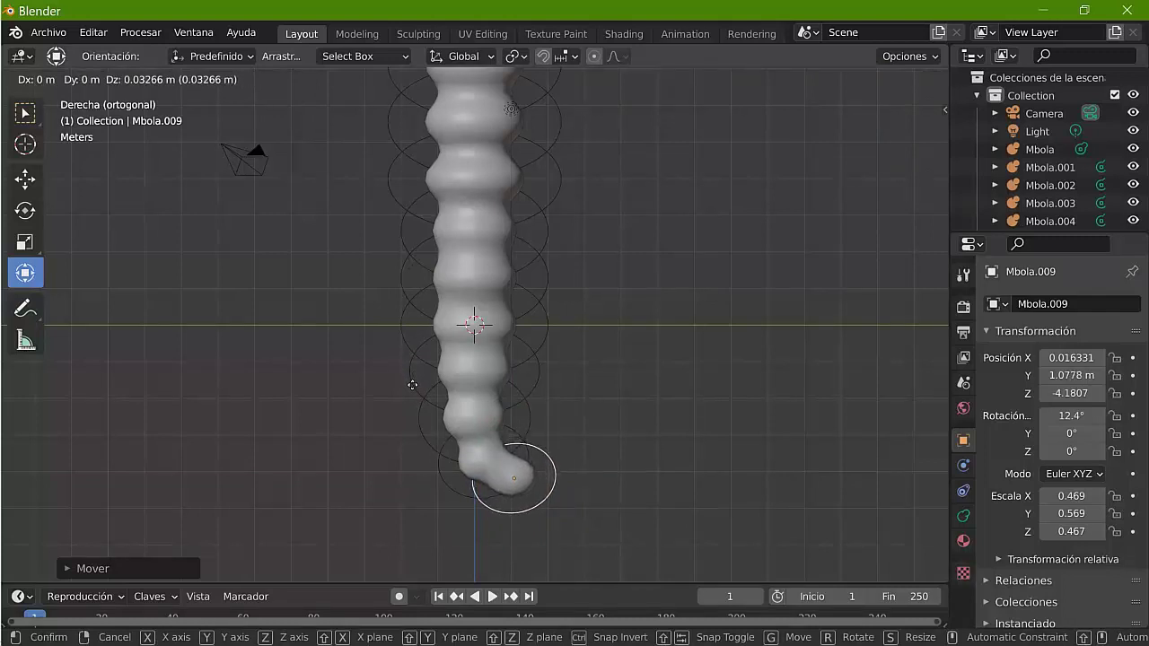
pyautogui.click(412, 384)
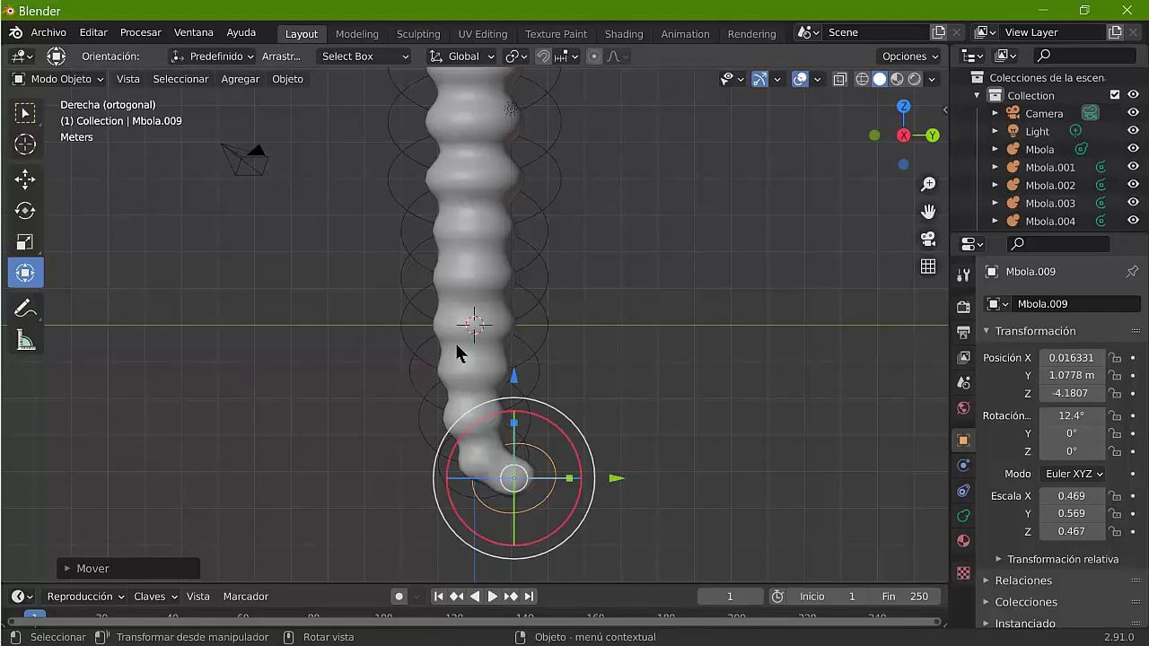
# Step: Frame the tail-end ball Mbola.009, then zoom out to see the whole body
pyautogui.press('KP_Decimal')
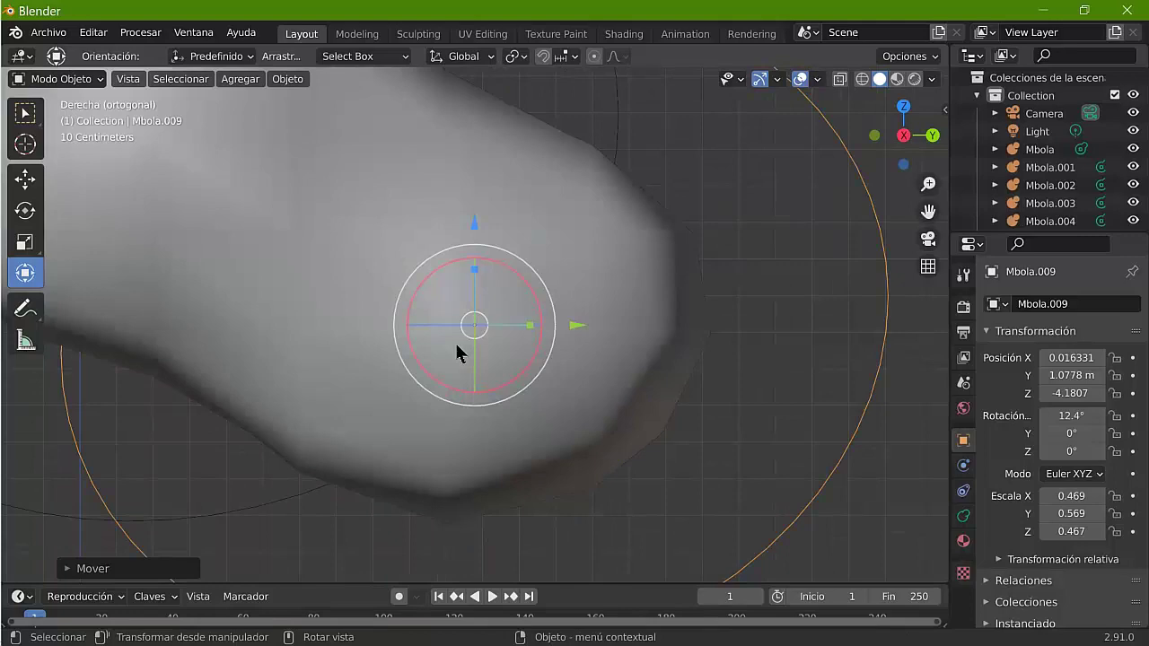
pyautogui.scroll(-3, 455, 340)
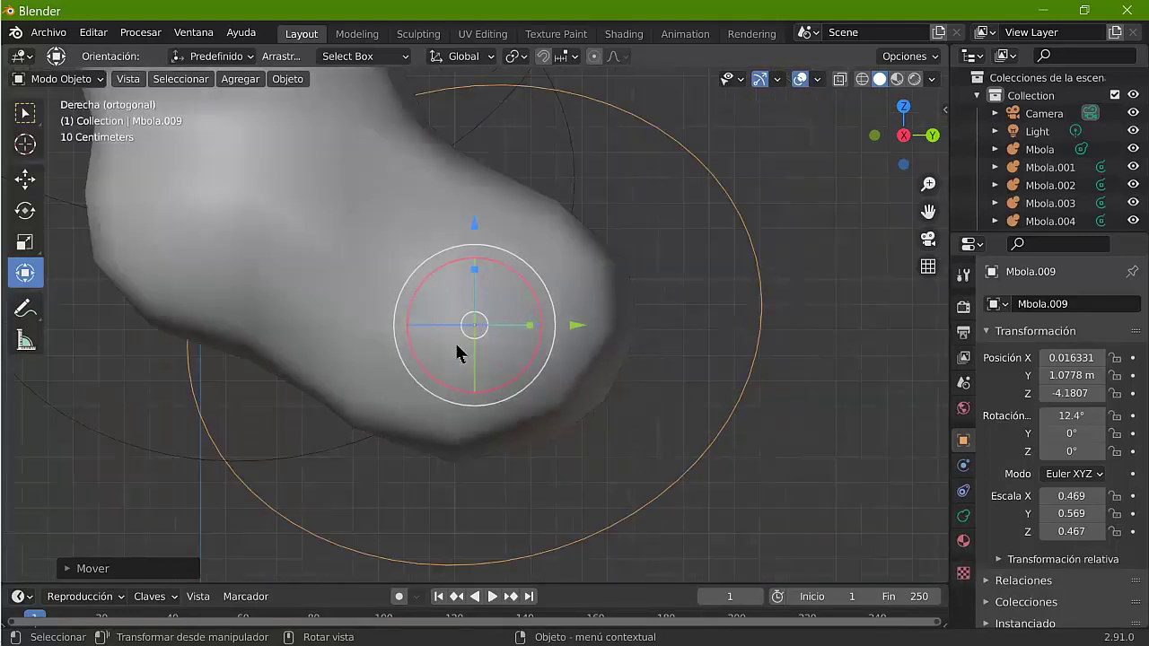
pyautogui.scroll(-2, 454, 340)
pyautogui.scroll(-2, 455, 340)
pyautogui.scroll(-2, 455, 341)
pyautogui.scroll(-2, 454, 340)
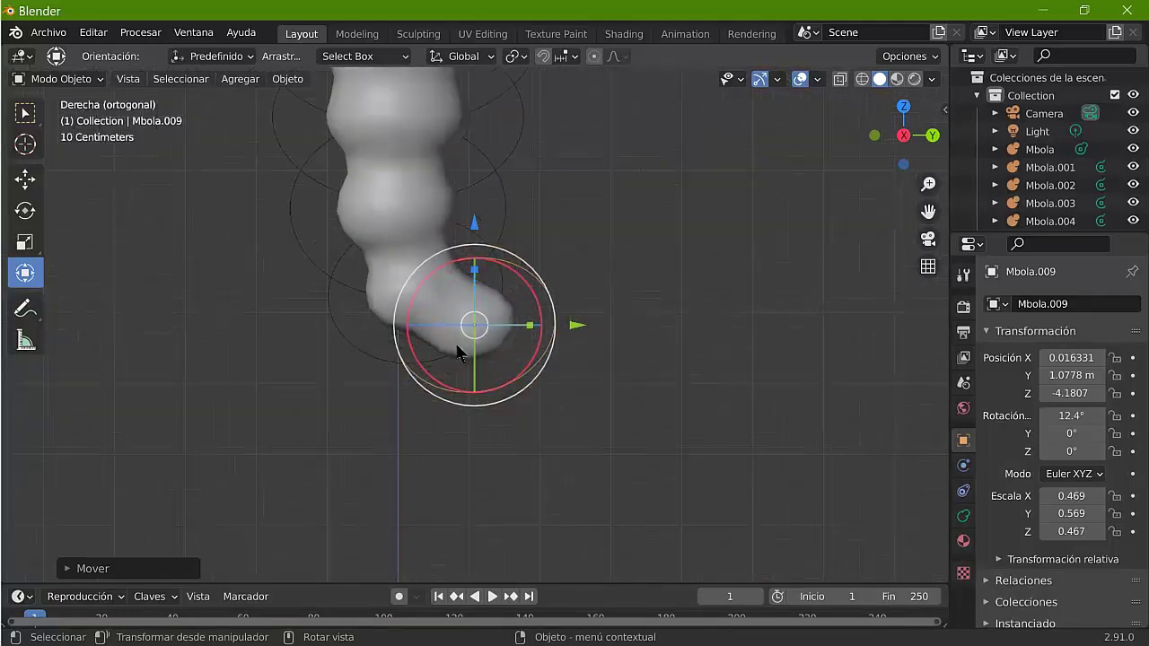
pyautogui.scroll(-1, 454, 340)
pyautogui.scroll(-1, 456, 346)
pyautogui.scroll(-1, 457, 353)
pyautogui.scroll(-1, 457, 353)
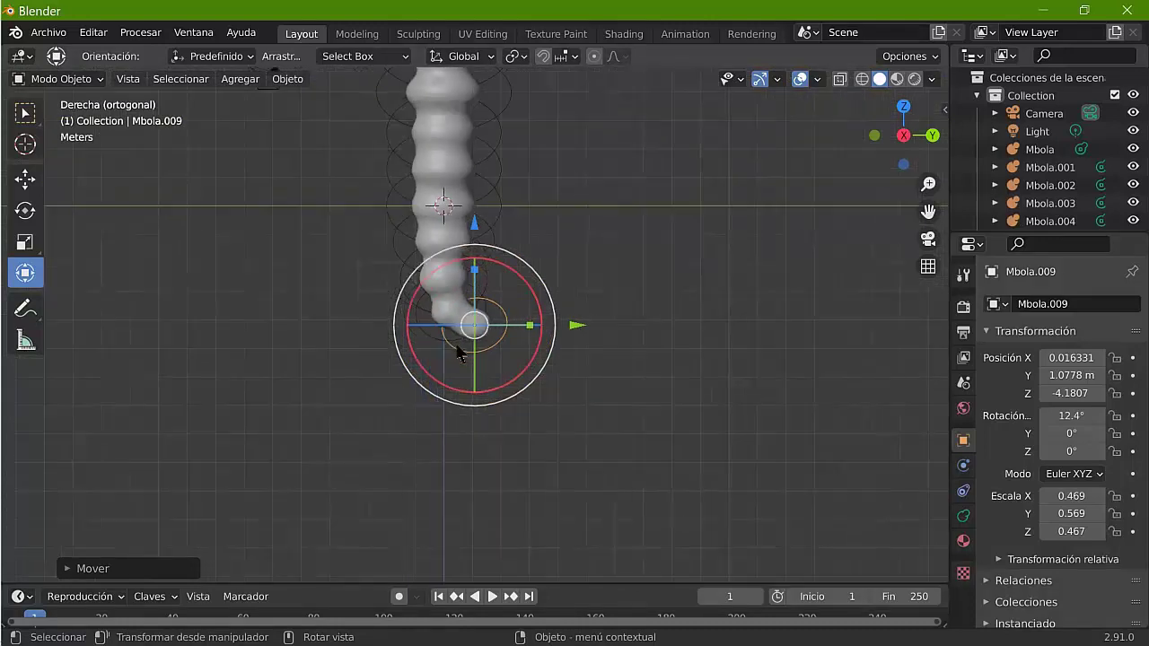
pyautogui.scroll(-1, 457, 353)
pyautogui.scroll(-1, 458, 354)
# Step: Duplicate the chain's top ball and raise the copy vertically above the chain
pyautogui.press('KP_1')
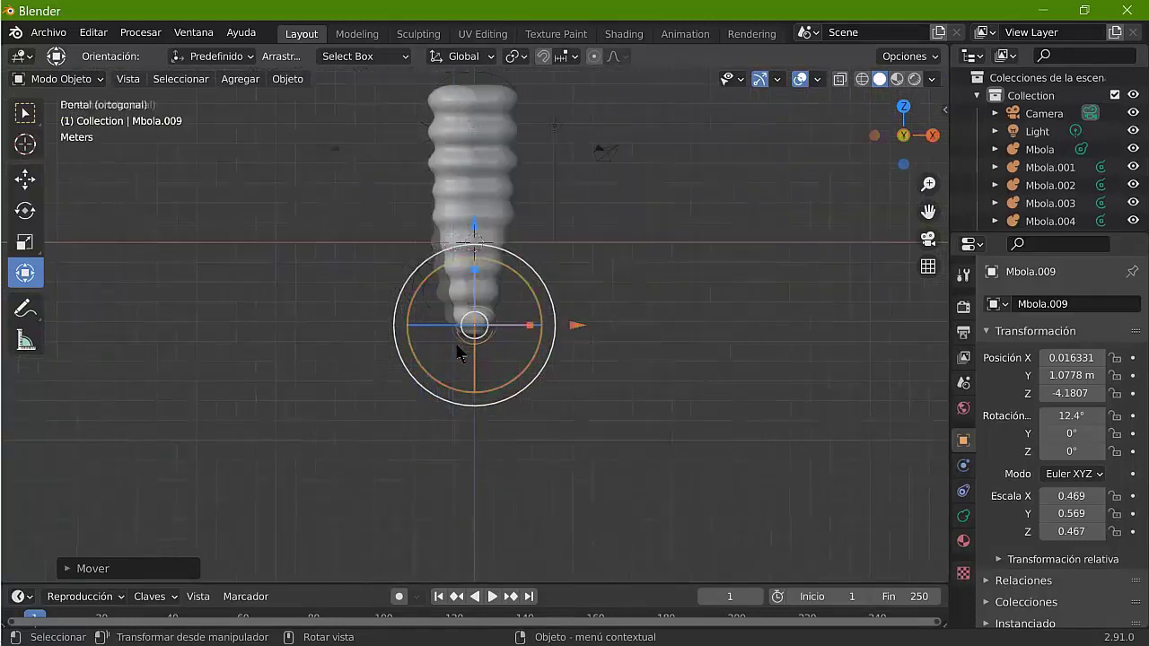
pyautogui.click(439, 105)
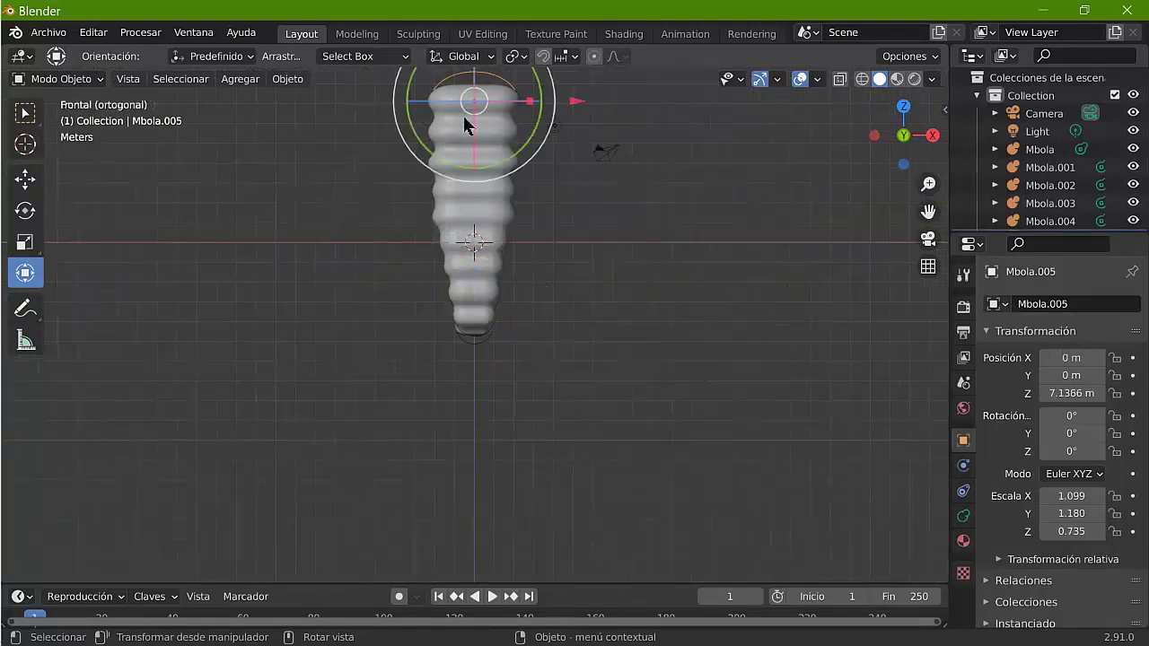
pyautogui.press('KP_Decimal')
pyautogui.scroll(-4, 467, 121)
pyautogui.scroll(-3, 464, 126)
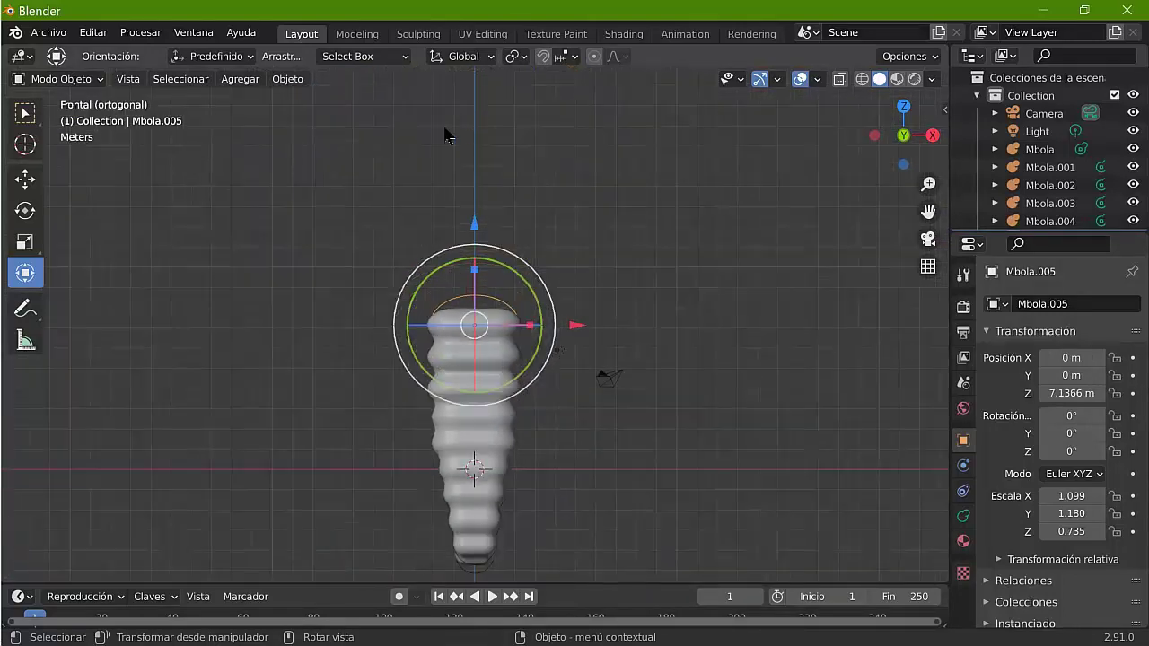
pyautogui.hotkey('shift', 'd')
pyautogui.press('Escape')
pyautogui.press('g')
pyautogui.press('z')
pyautogui.click(316, 157)
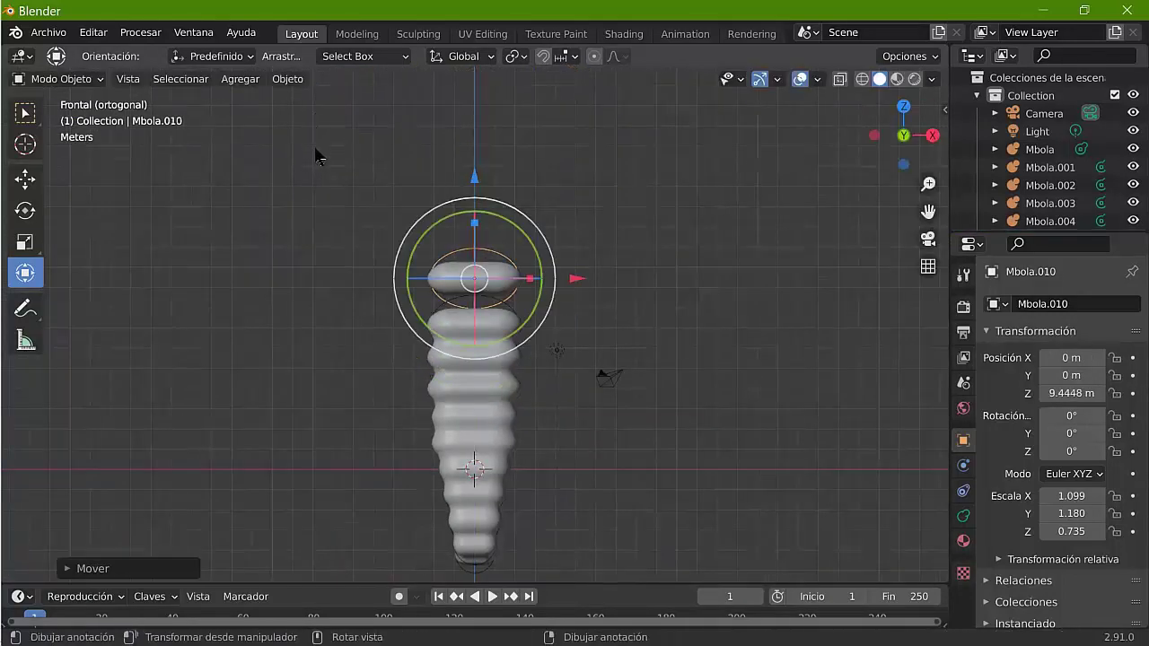
# Step: Stretch the new head ball in height, enlarge it overall, and shift it along Y
pyautogui.press('s')
pyautogui.press('z')
pyautogui.click(323, 144)
pyautogui.press('KP_3')
pyautogui.press('s')
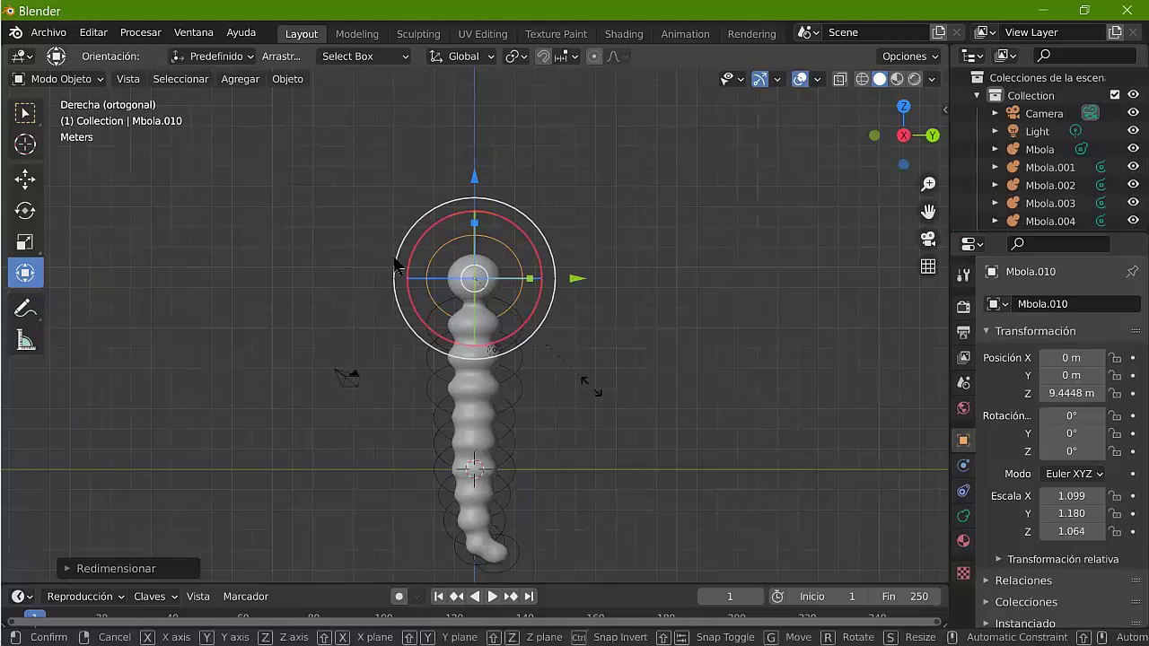
pyautogui.click(408, 275)
pyautogui.press('g')
pyautogui.press('y')
pyautogui.click(392, 193)
# Step: Raise the head ball, stretch it taller along Z, and lift it higher again
pyautogui.press('KP_1')
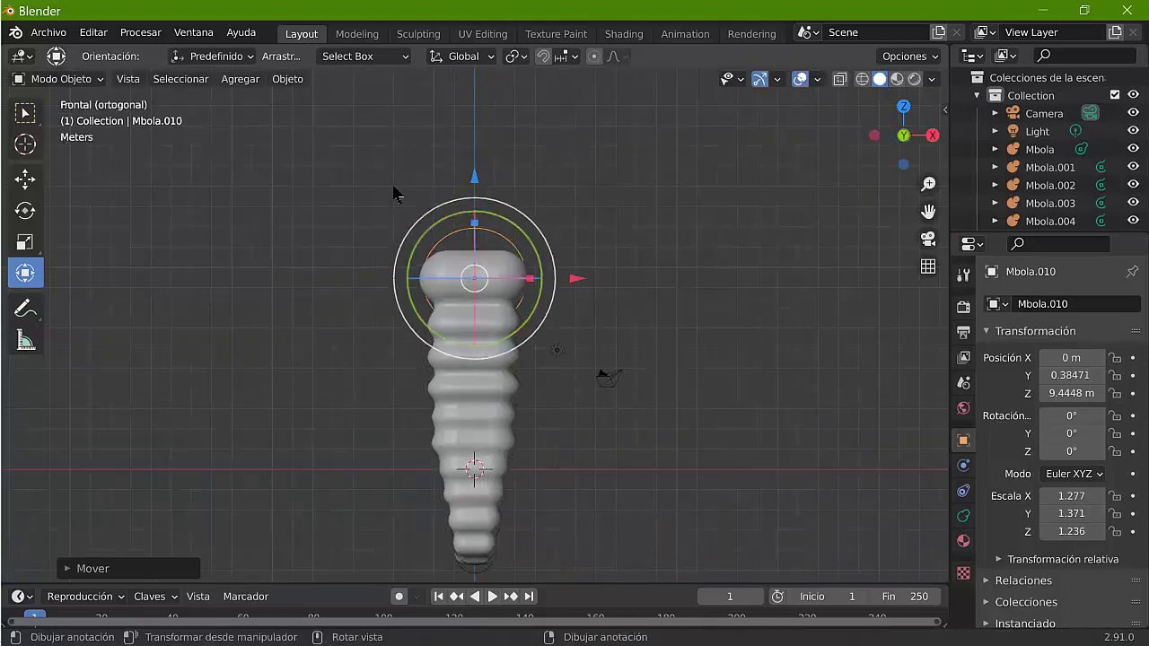
pyautogui.press('g')
pyautogui.click(386, 134)
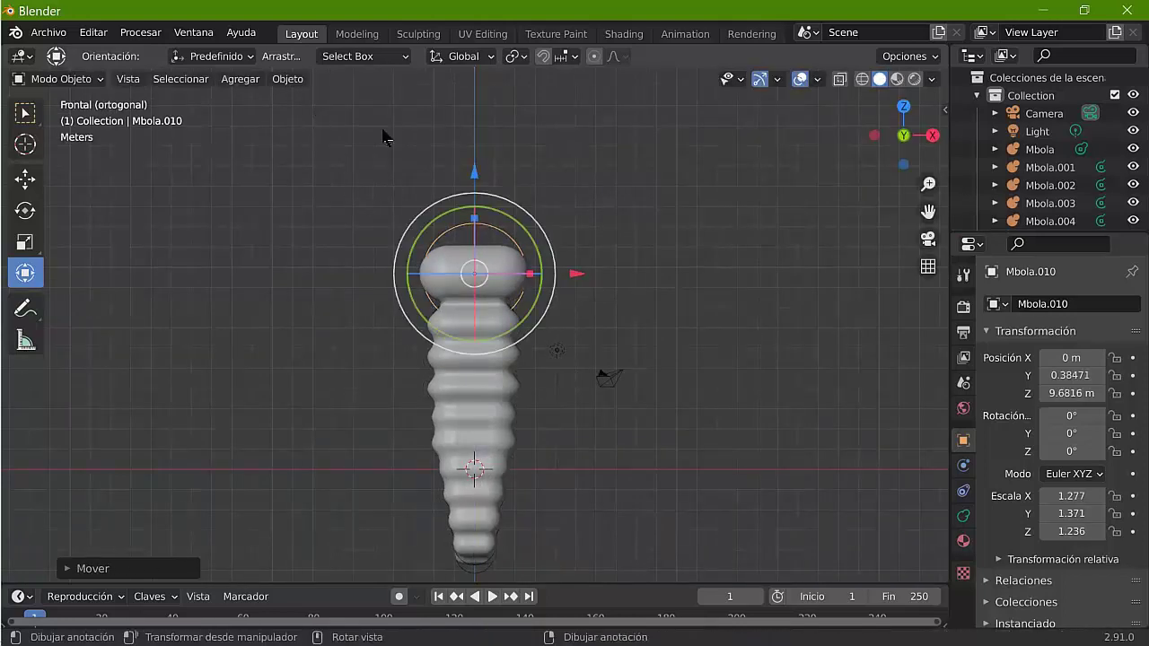
pyautogui.press('s')
pyautogui.press('z')
pyautogui.click(318, 144)
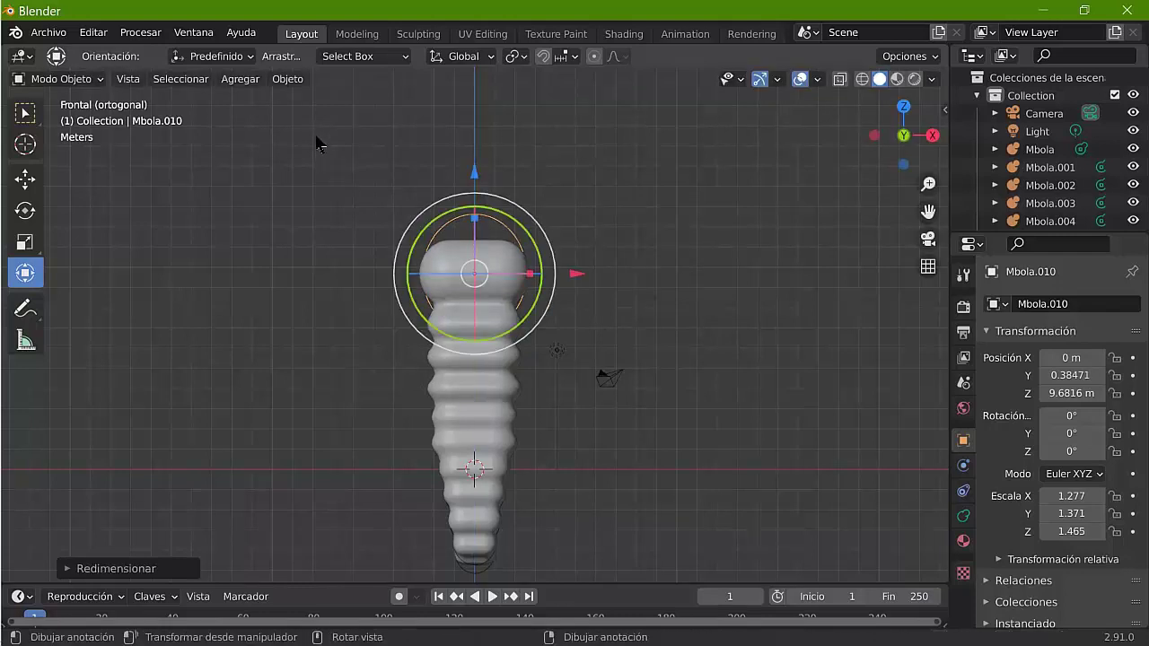
pyautogui.press('g')
pyautogui.press('z')
pyautogui.click(385, 123)
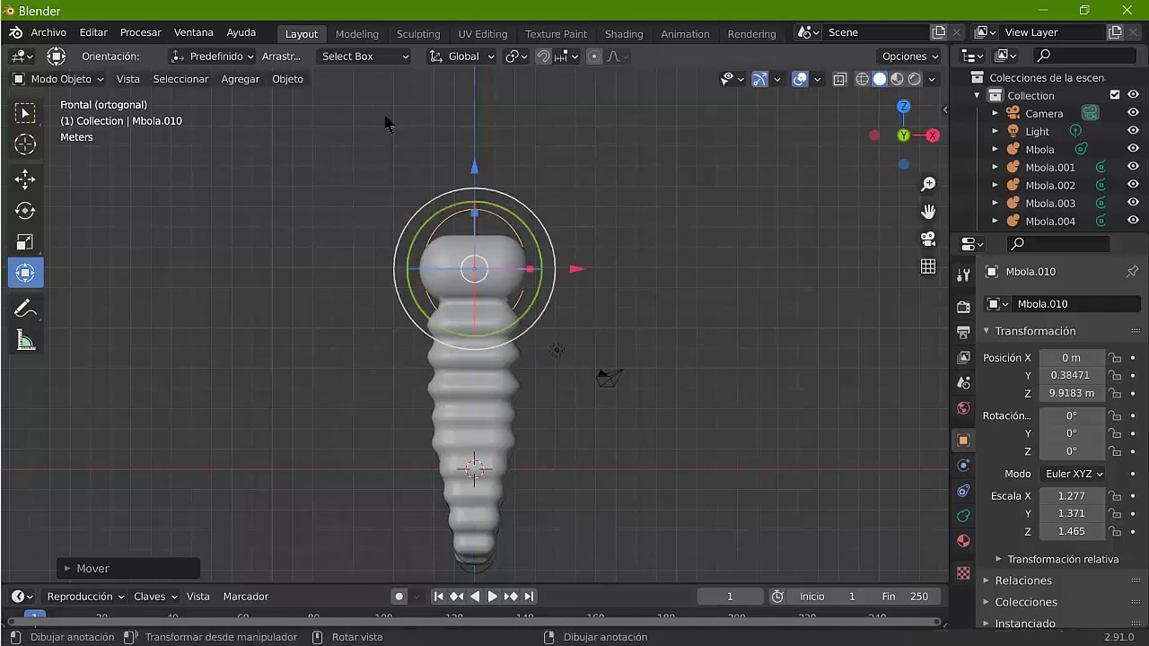
# Step: Select the body metaballs and frame the whole larva body
pyautogui.click(348, 273)
pyautogui.click(348, 273)
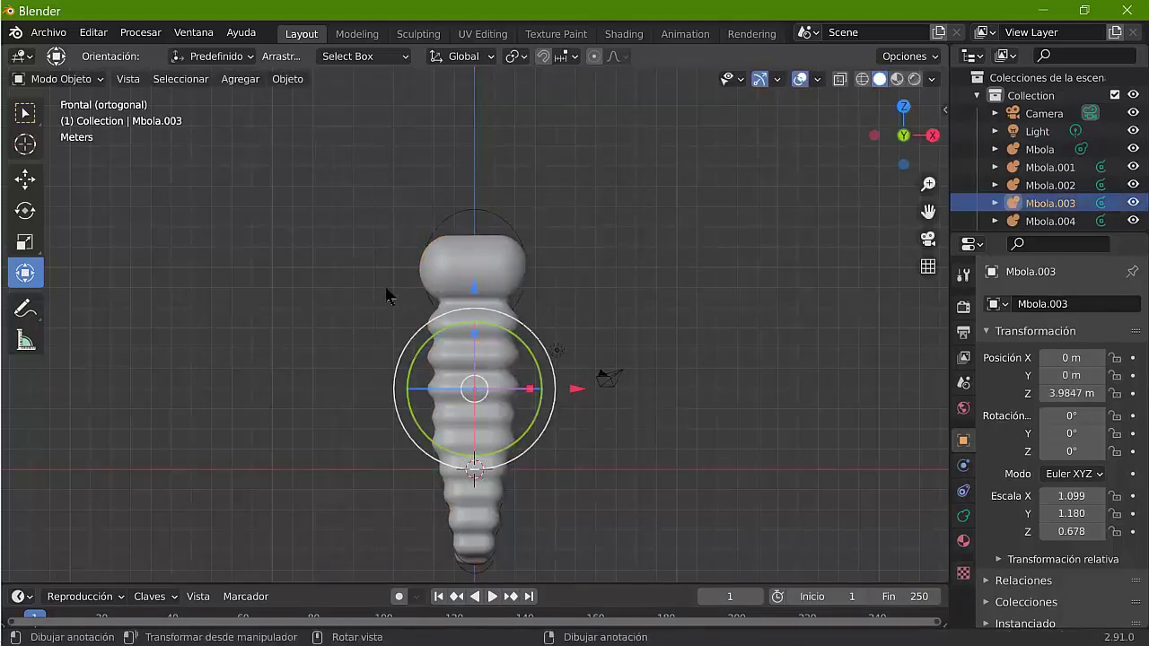
pyautogui.press('KP_Decimal')
pyautogui.click(516, 218)
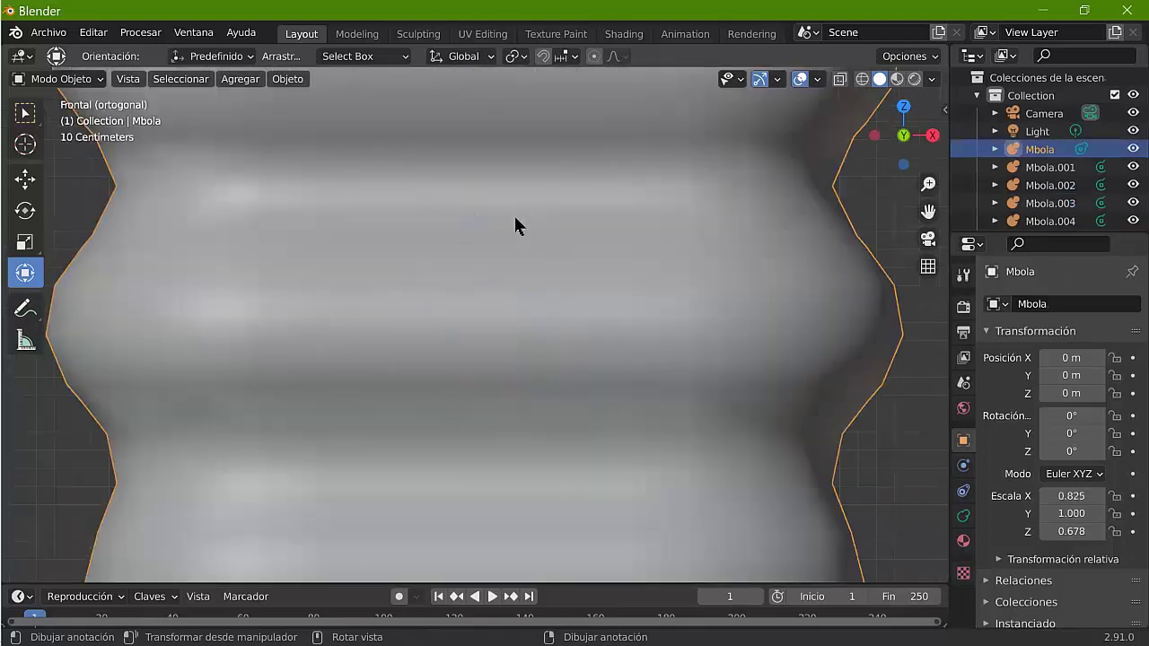
pyautogui.press('KP_Decimal')
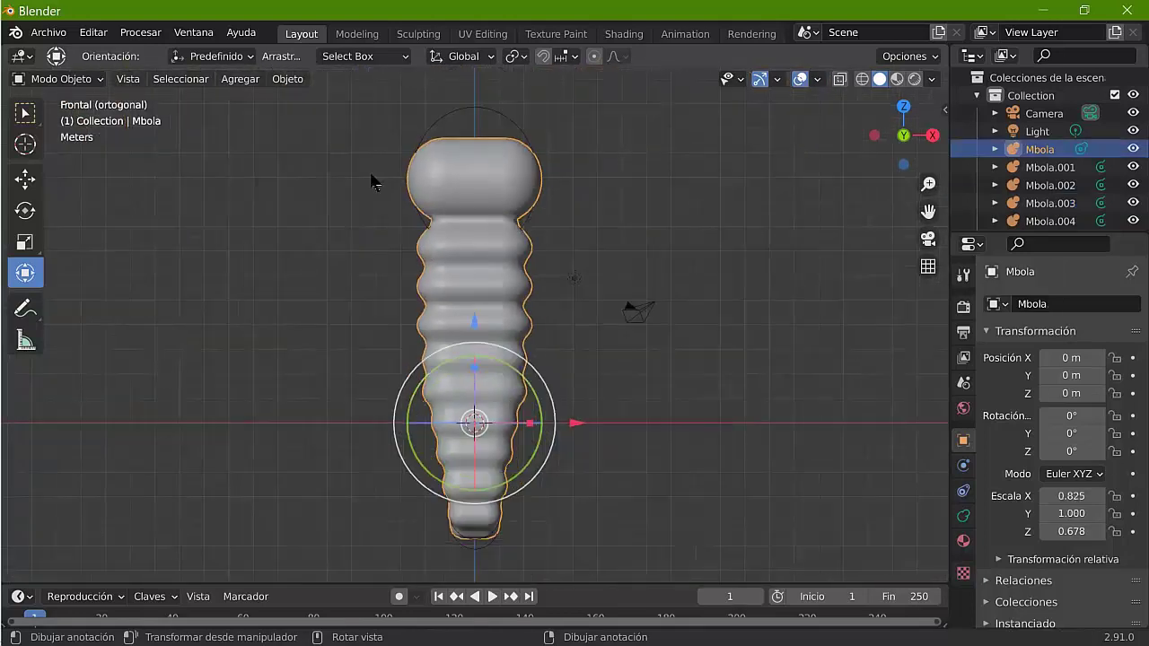
# Step: Reselect the head ball, Mbola.010, and undo two unwanted duplicates of it
pyautogui.press(']')
pyautogui.hotkey('shift', 'd')
pyautogui.click(412, 98)
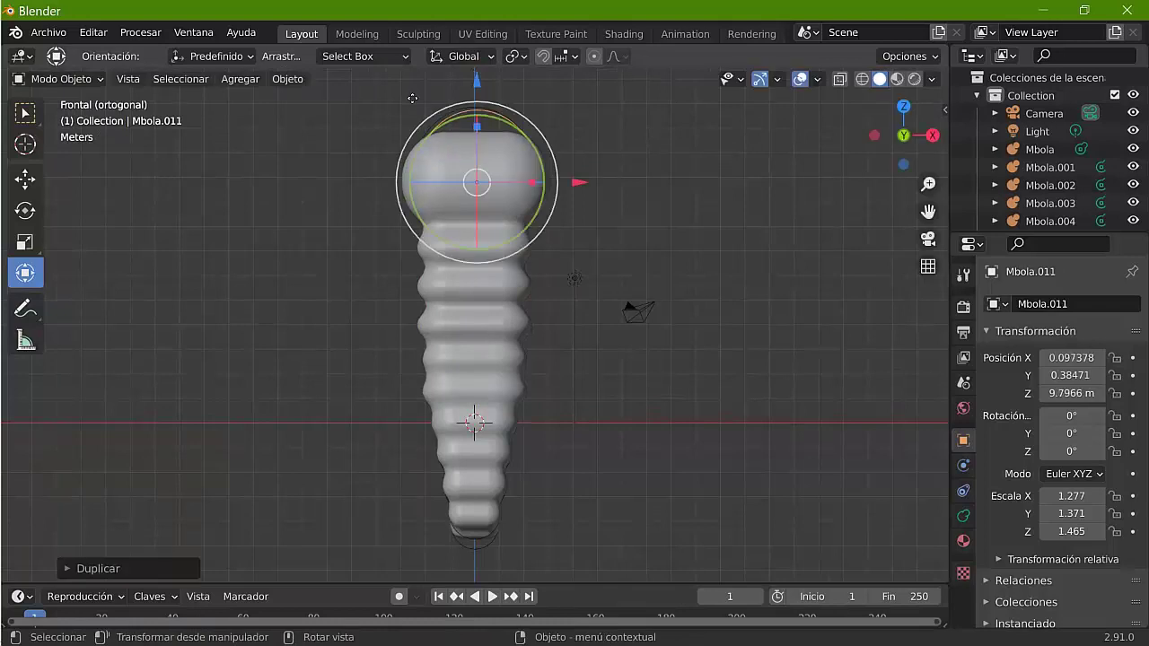
pyautogui.hotkey('ctrl', 'z')
pyautogui.hotkey('shift', 'd')
pyautogui.click(448, 187)
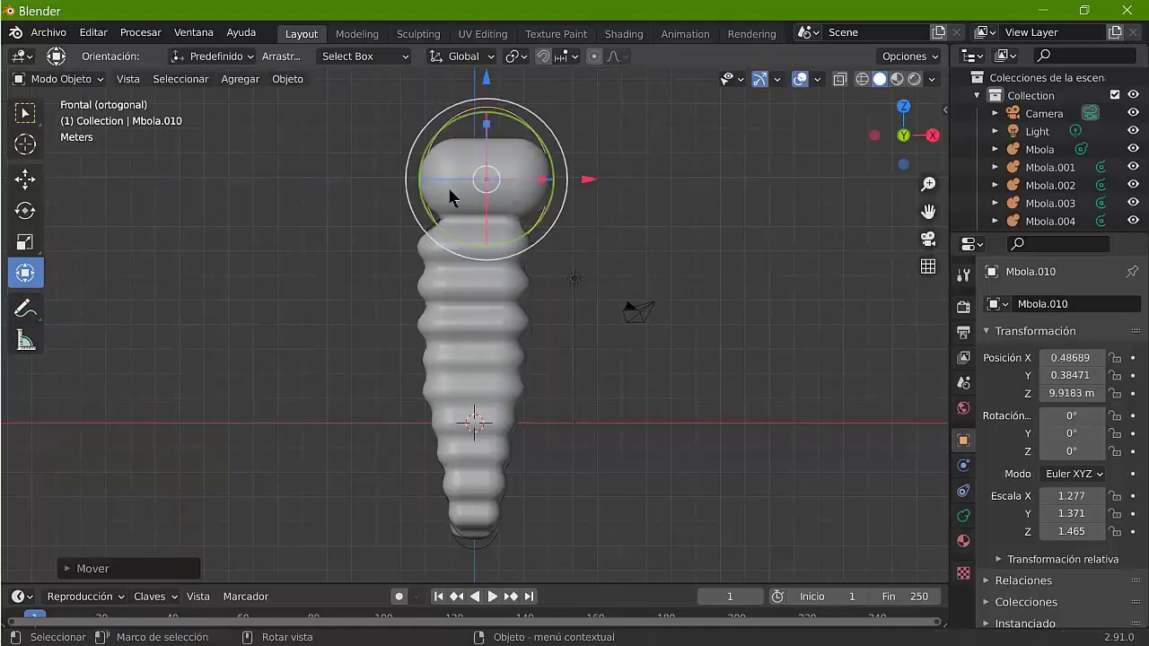
pyautogui.hotkey('ctrl', 'z')
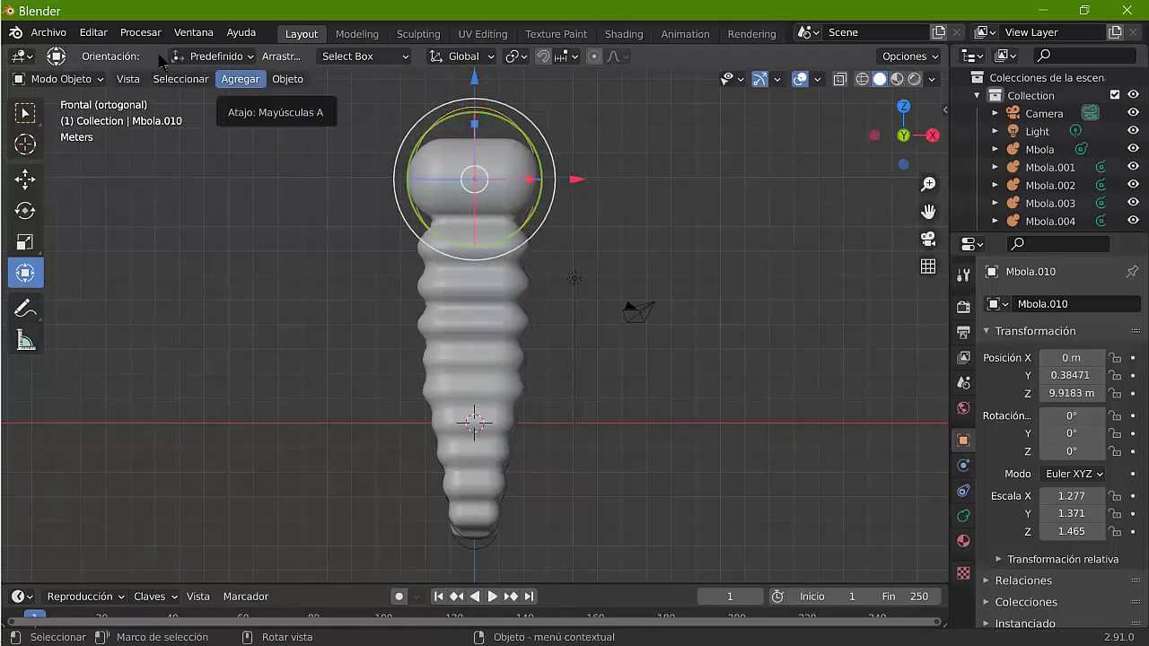
# Step: Add a capsule metaball scaled to 0.45, stretched along X, as a leg on the body's side
pyautogui.click(241, 79)
pyautogui.moveTo(264, 153)
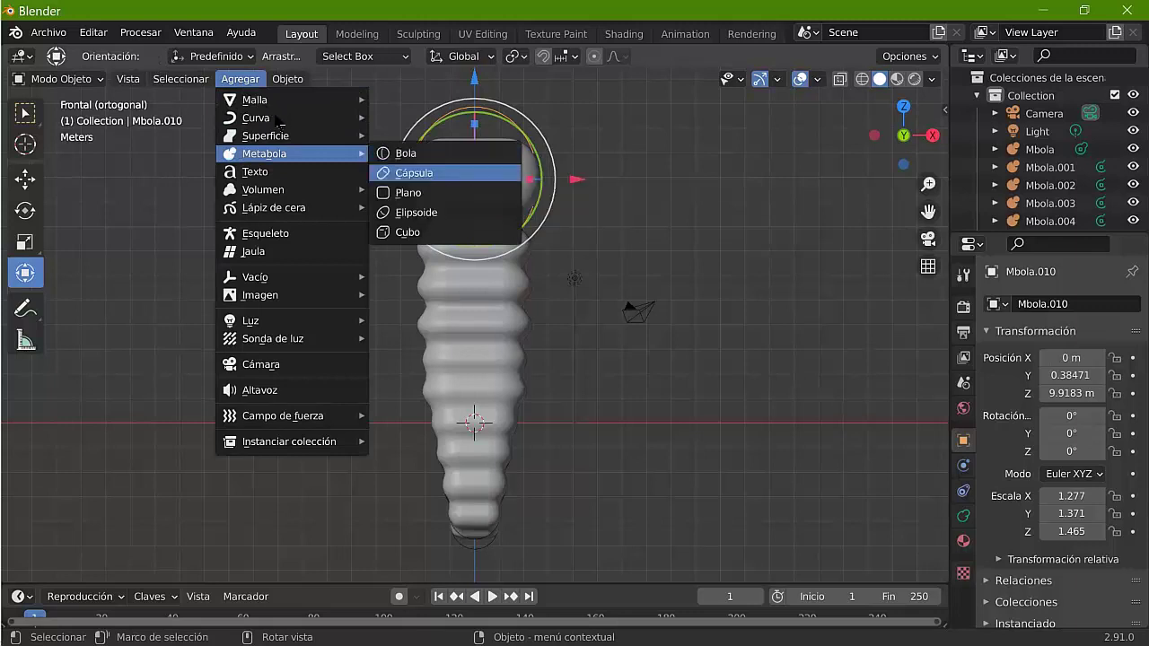
pyautogui.click(408, 172)
pyautogui.write('gx')
pyautogui.write('s')
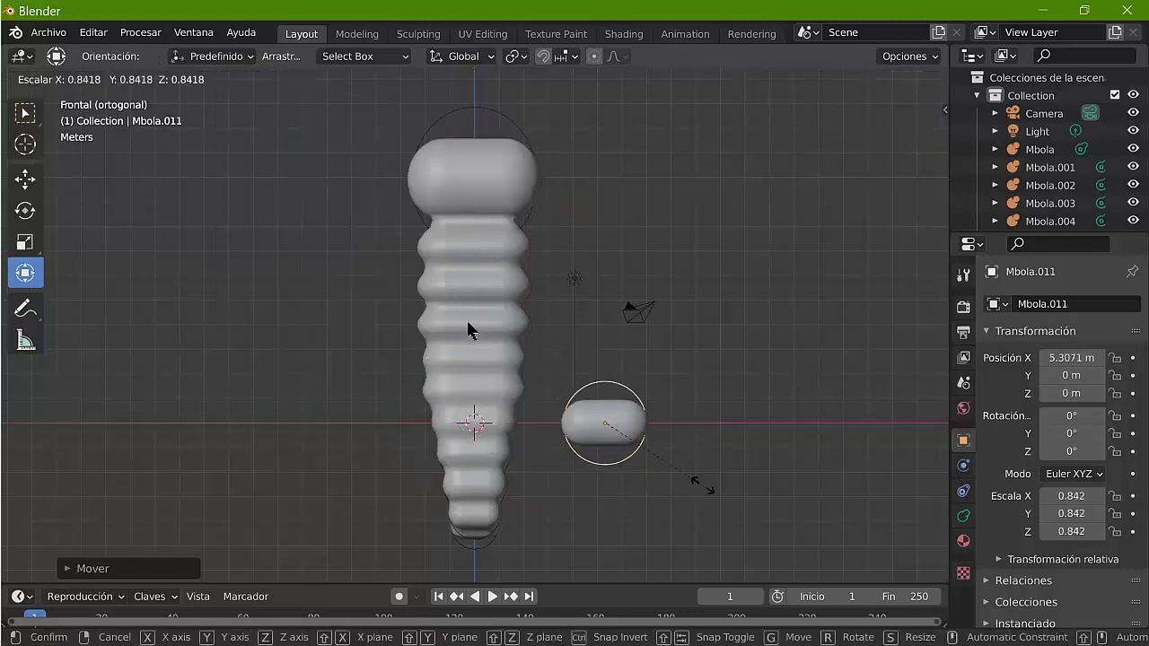
pyautogui.write('.45')
pyautogui.press('Return')
pyautogui.press('s')
pyautogui.press('x')
pyautogui.click(449, 337)
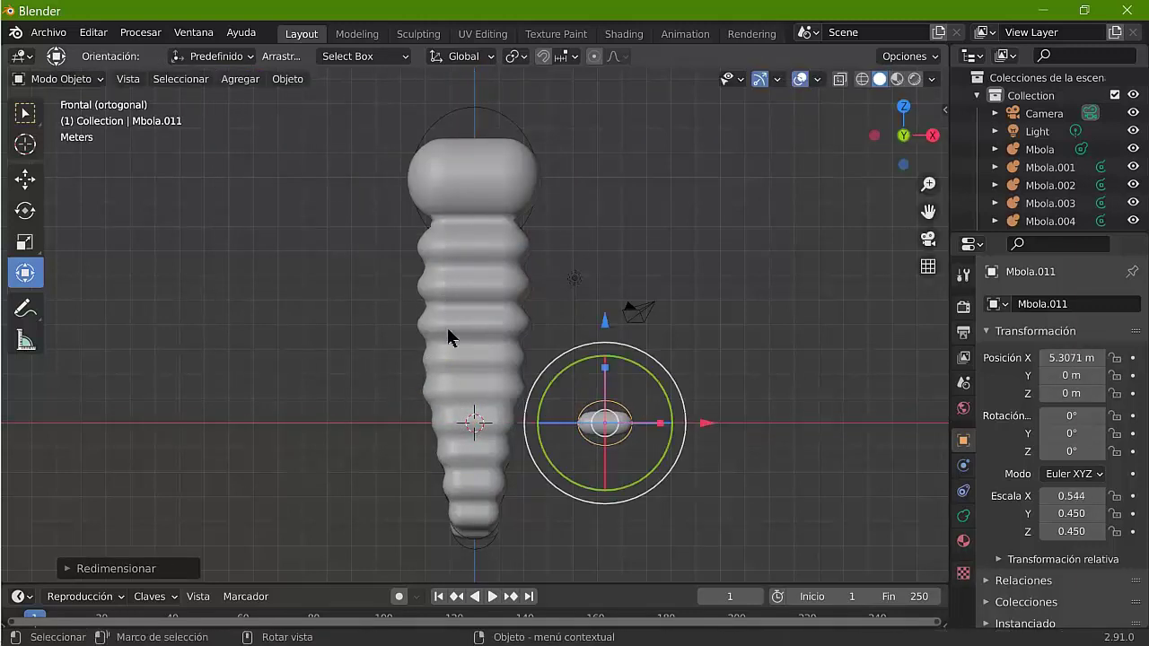
pyautogui.press('KP_3')
pyautogui.press('KP_1')
pyautogui.press('g')
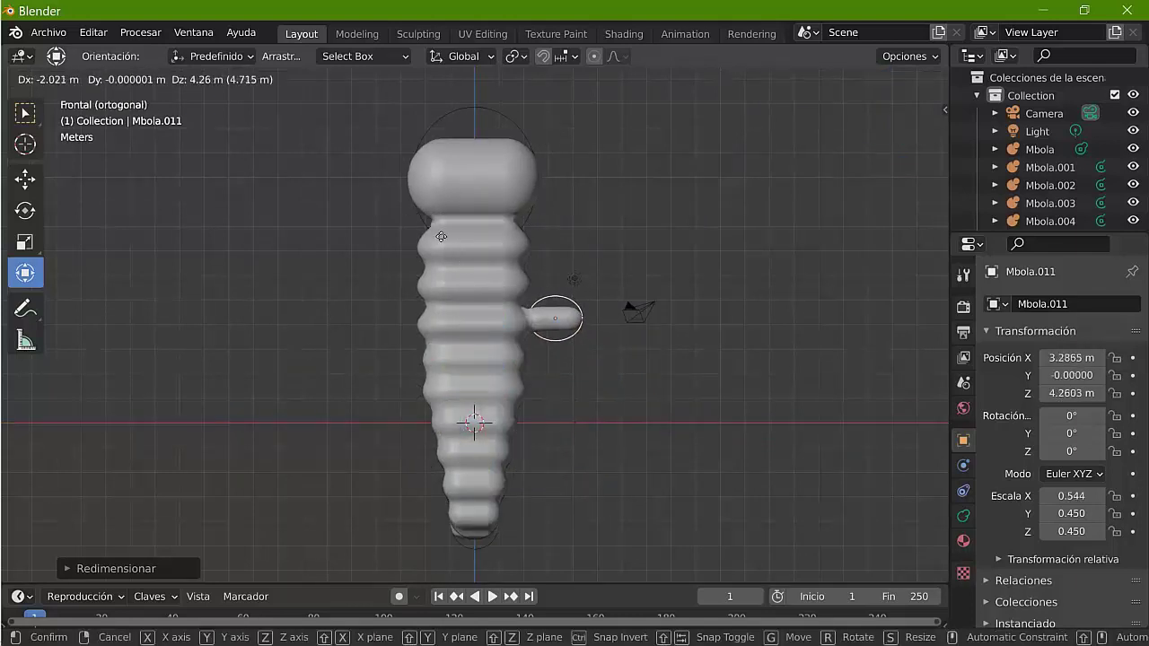
pyautogui.click(466, 269)
# Step: Duplicate the leg capsule and slide it outward as the outer leg segment
pyautogui.hotkey('shift', 'd')
pyautogui.press('Escape')
pyautogui.press('g')
pyautogui.press('x')
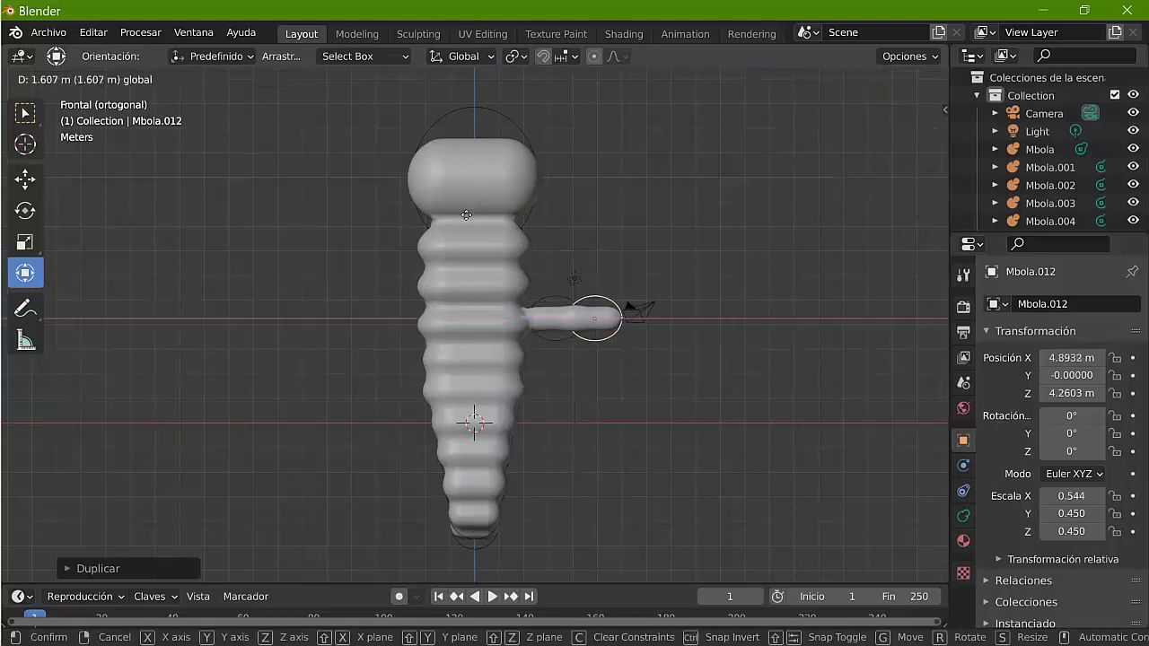
pyautogui.click(473, 212)
pyautogui.press('g')
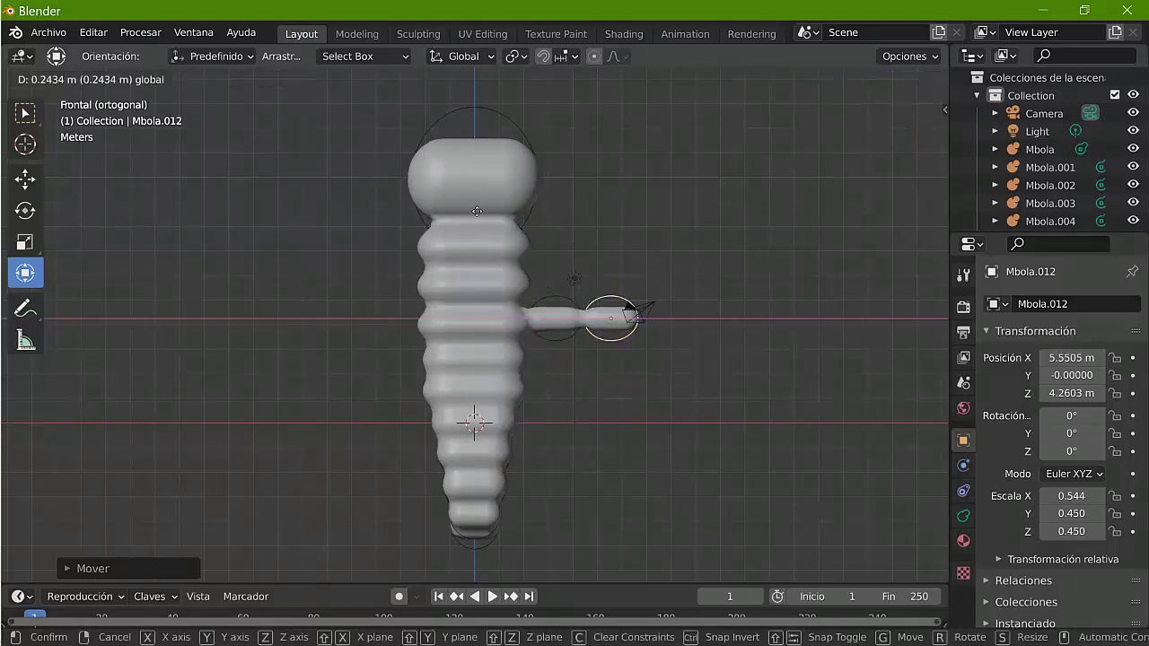
pyautogui.click(466, 256)
# Step: Copy the leg segment along X to the body's left side
pyautogui.hotkey('shift', 'd')
pyautogui.press('Escape')
pyautogui.press('g')
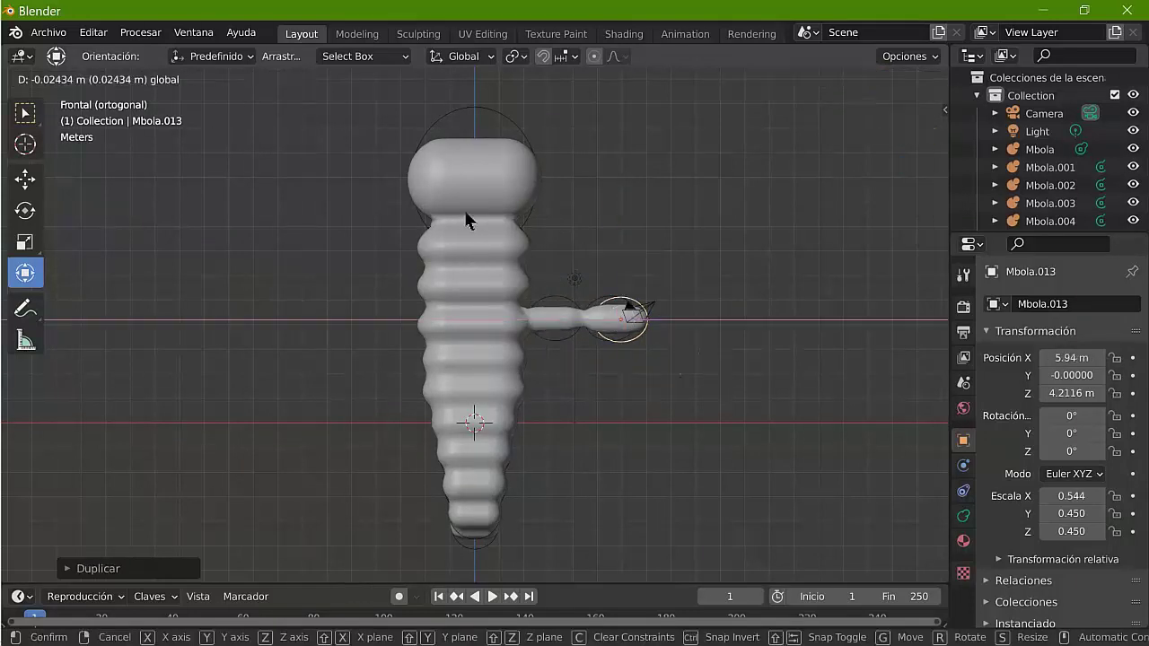
pyautogui.press('x')
pyautogui.click(270, 224)
pyautogui.press('g')
pyautogui.press('x')
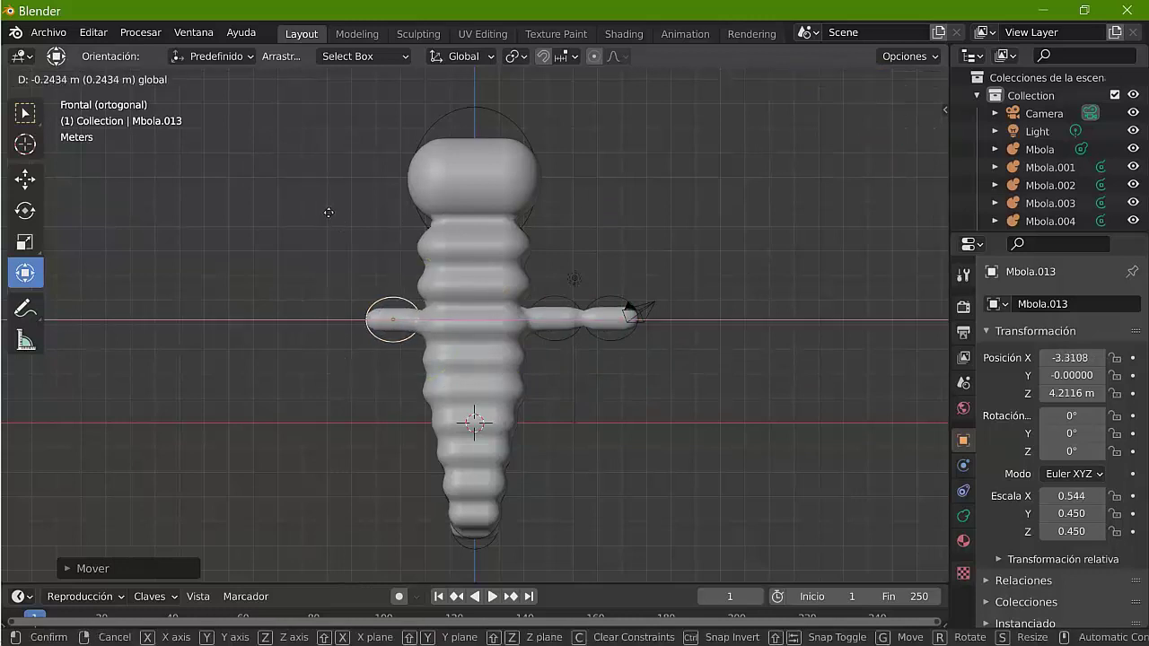
pyautogui.click(332, 216)
# Step: Duplicate the left leg piece and move it along X as the outer left segment
pyautogui.hotkey('shift', 'd')
pyautogui.press('Escape')
pyautogui.hotkey('ctrl', 'z')
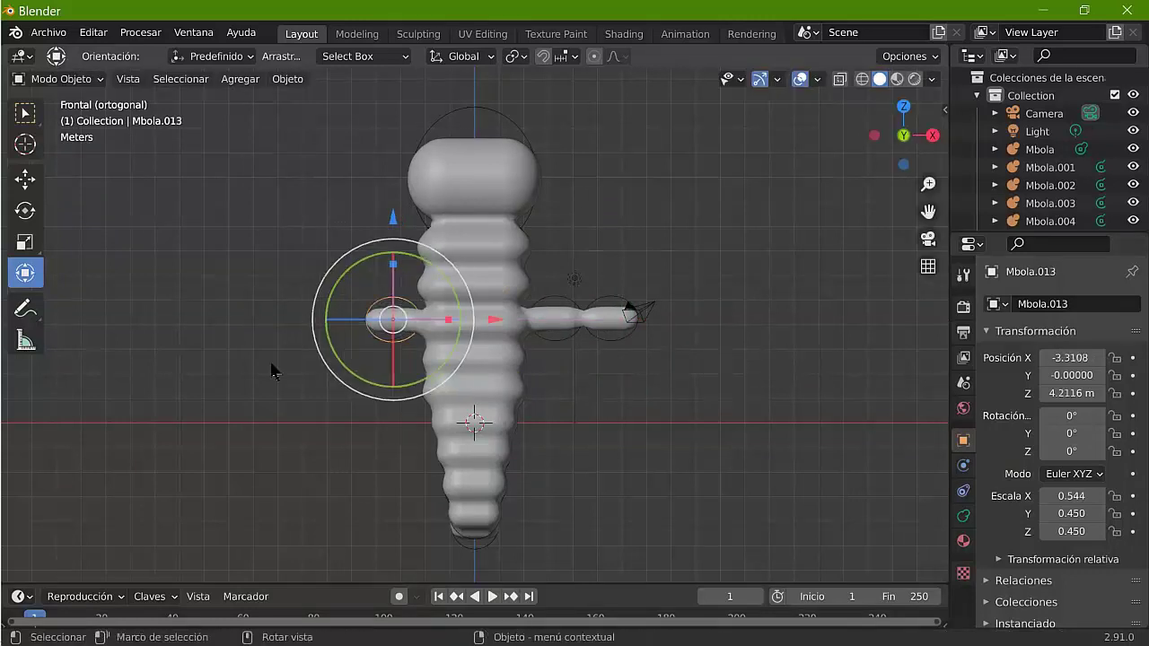
pyautogui.hotkey('shift', 'd')
pyautogui.click(241, 337)
pyautogui.press('g')
pyautogui.press('x')
pyautogui.click(302, 221)
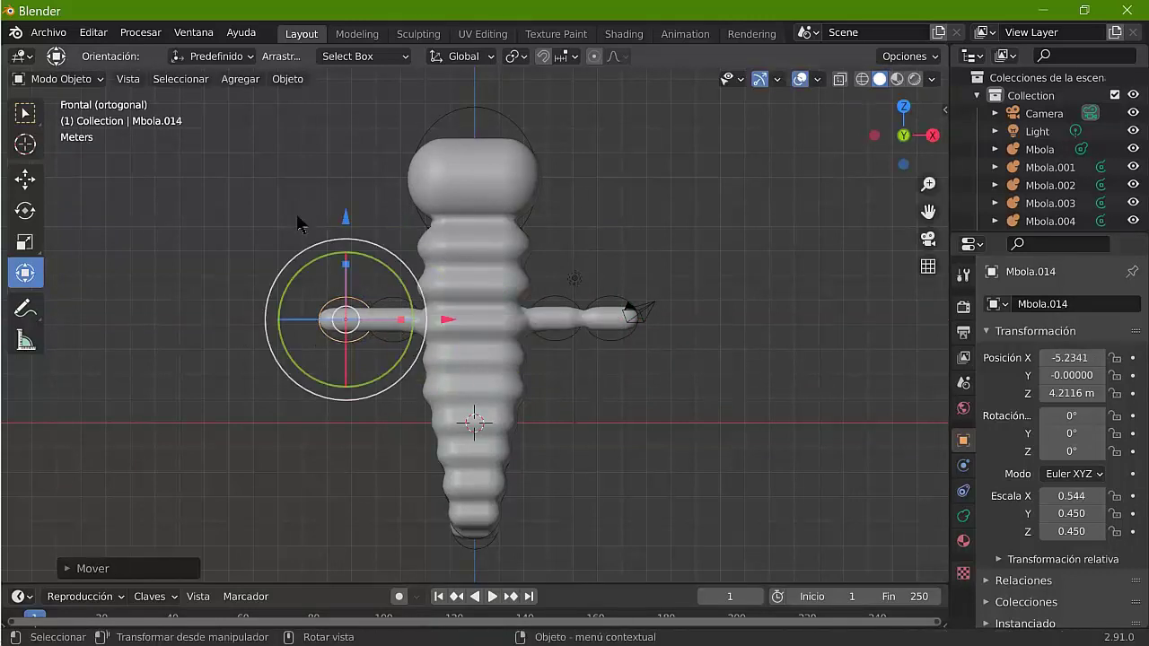
pyautogui.press('g')
pyautogui.press('x')
pyautogui.click(291, 212)
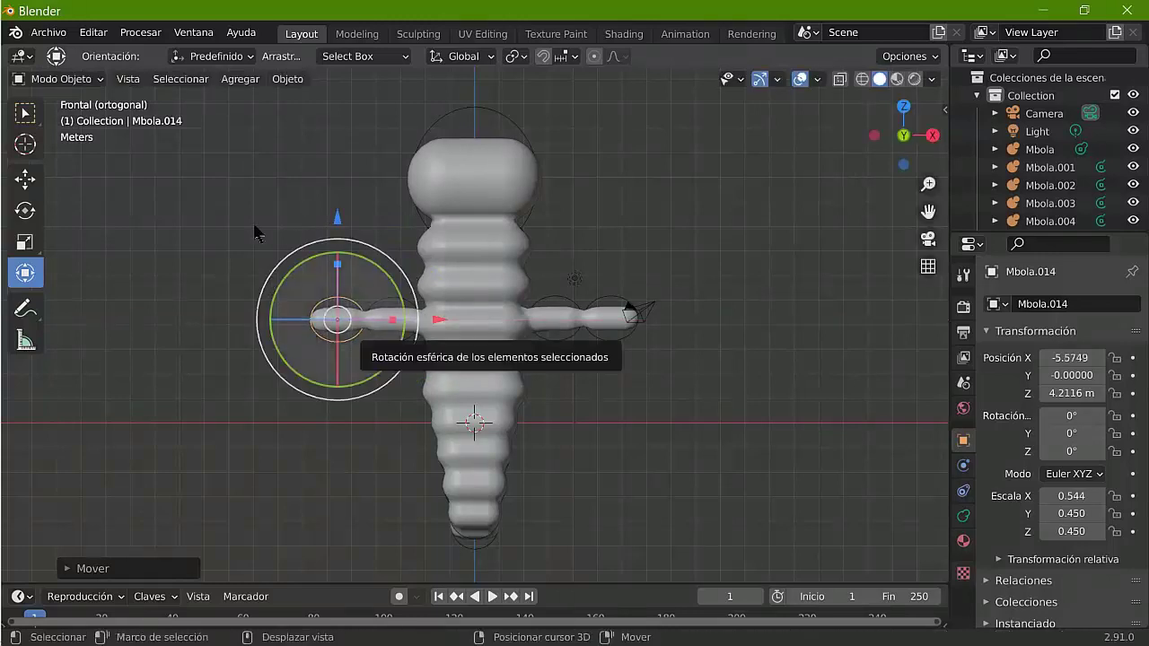
# Step: Duplicate the arm balls and move them down along Z as a second leg pair
pyautogui.hotkey('ctrl', 'z')
pyautogui.hotkey('ctrl', 'z')
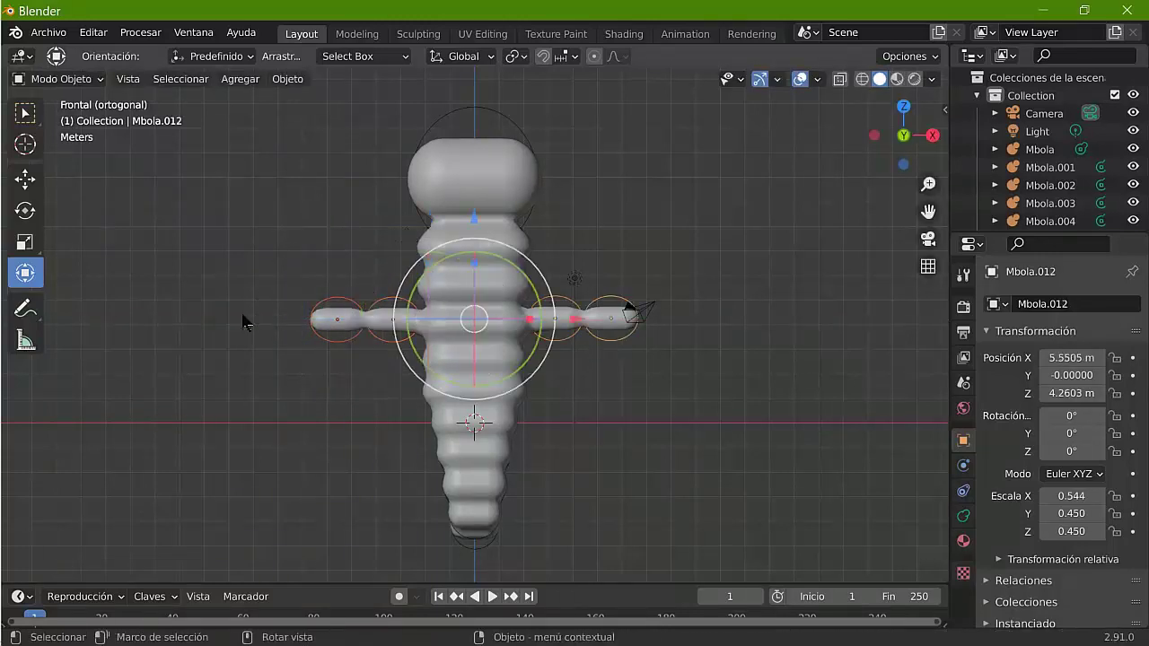
pyautogui.hotkey('shift', 'd')
pyautogui.rightClick(238, 301)
pyautogui.press('g')
pyautogui.press('z')
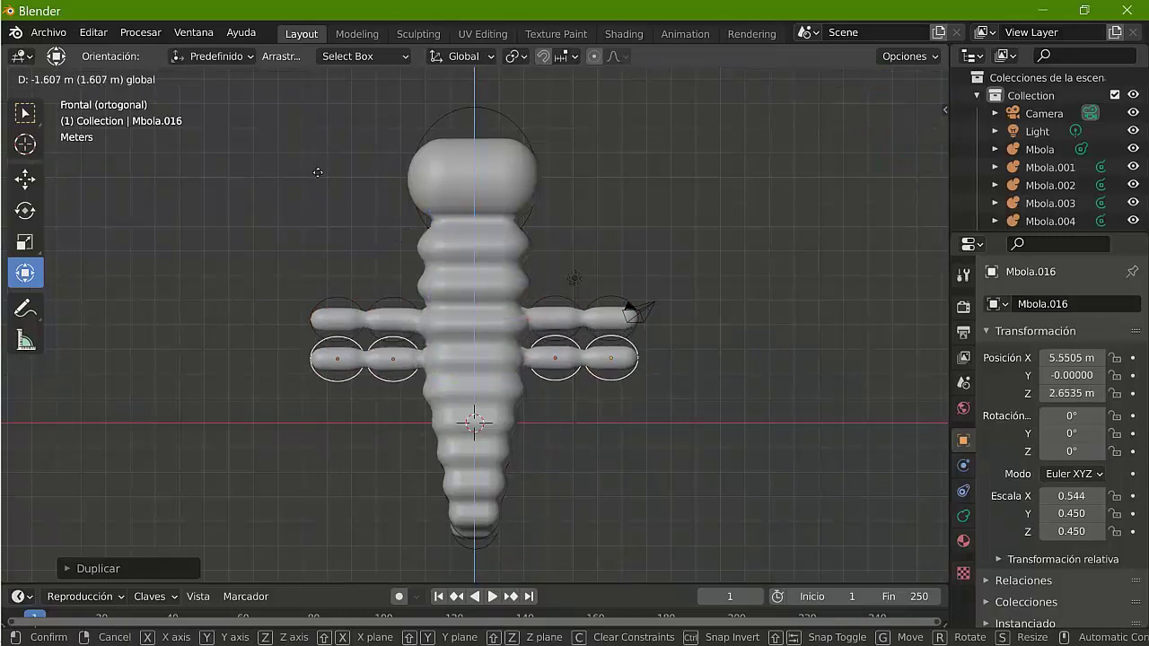
pyautogui.click(319, 194)
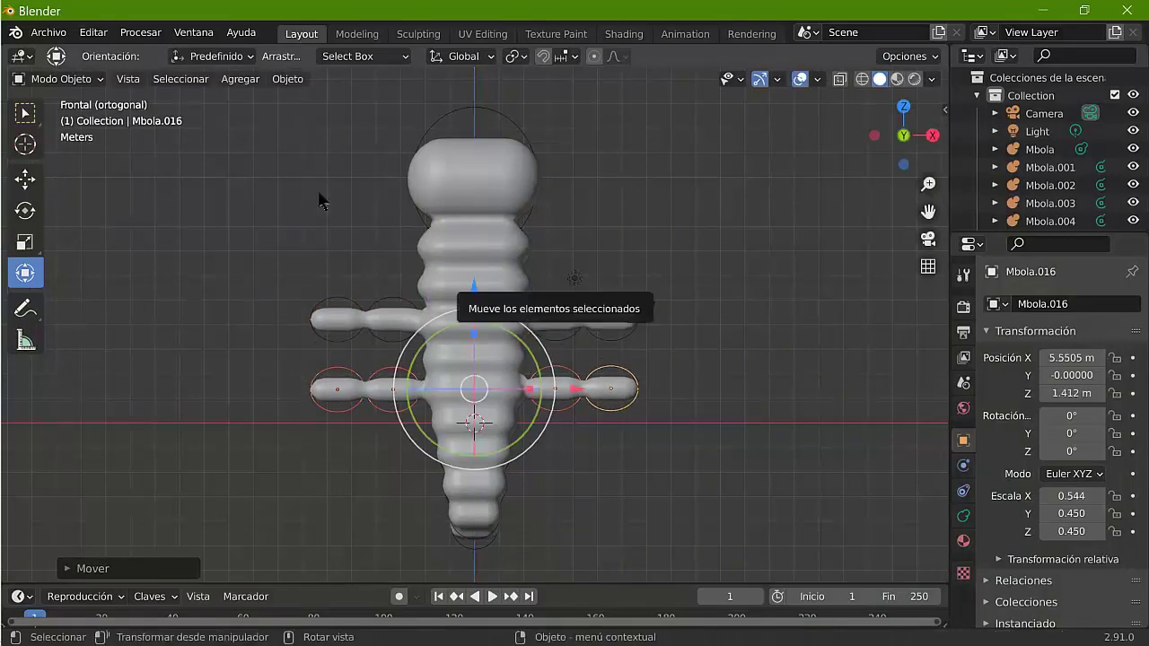
# Step: Duplicate the leg pair again and move it down to the lower body as a third pair
pyautogui.hotkey('shift', 'd')
pyautogui.rightClick(452, 319)
pyautogui.press('g')
pyautogui.press('z')
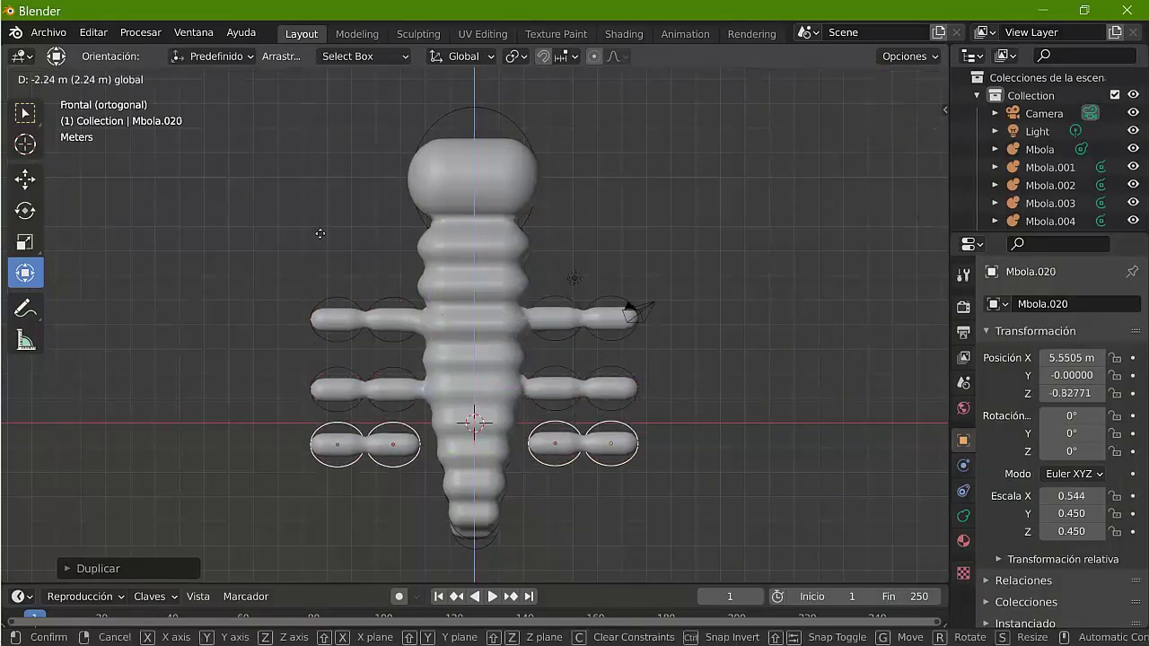
pyautogui.click(319, 236)
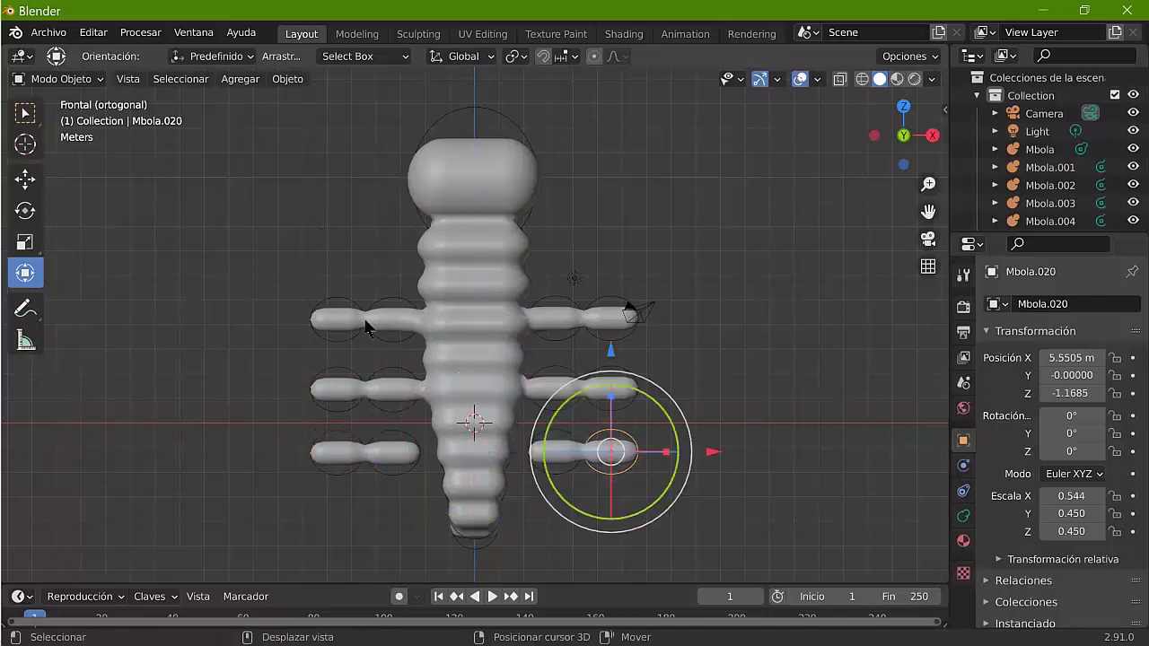
pyautogui.hotkey('ctrl', 'z')
# Step: Duplicate a bottom-pair leg ball and place it outward along X on the lower left
pyautogui.hotkey('shift', 'd')
pyautogui.click(248, 326)
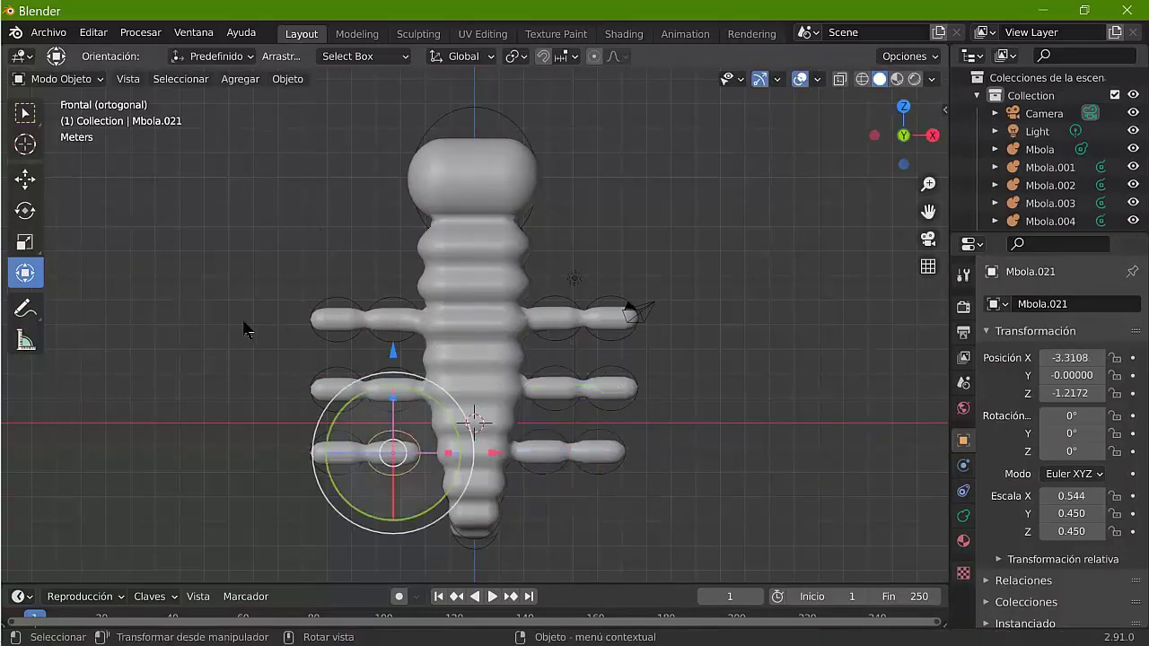
pyautogui.hotkey('shift', 'd')
pyautogui.press('g')
pyautogui.press('x')
pyautogui.click(381, 377)
# Step: In side view, duplicate the bottom body ball and move it back into a curled tail tip, Mbola.023
pyautogui.press('KP_3')
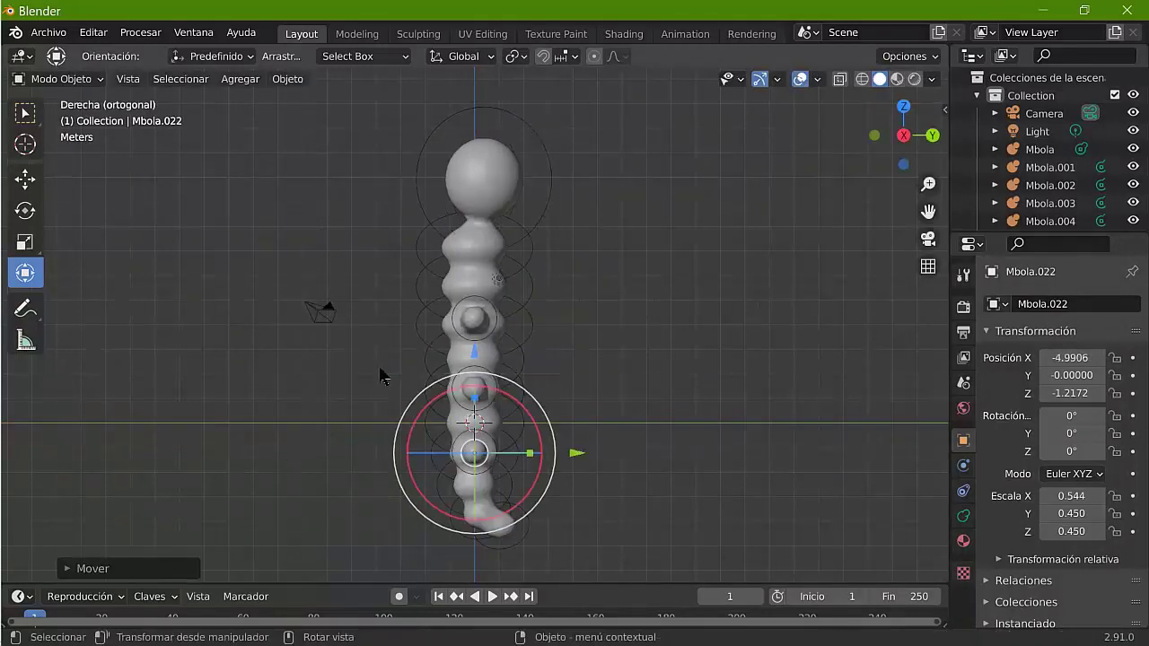
pyautogui.click(427, 366)
pyautogui.hotkey('shift', 'd')
pyautogui.click(465, 364)
pyautogui.press('g')
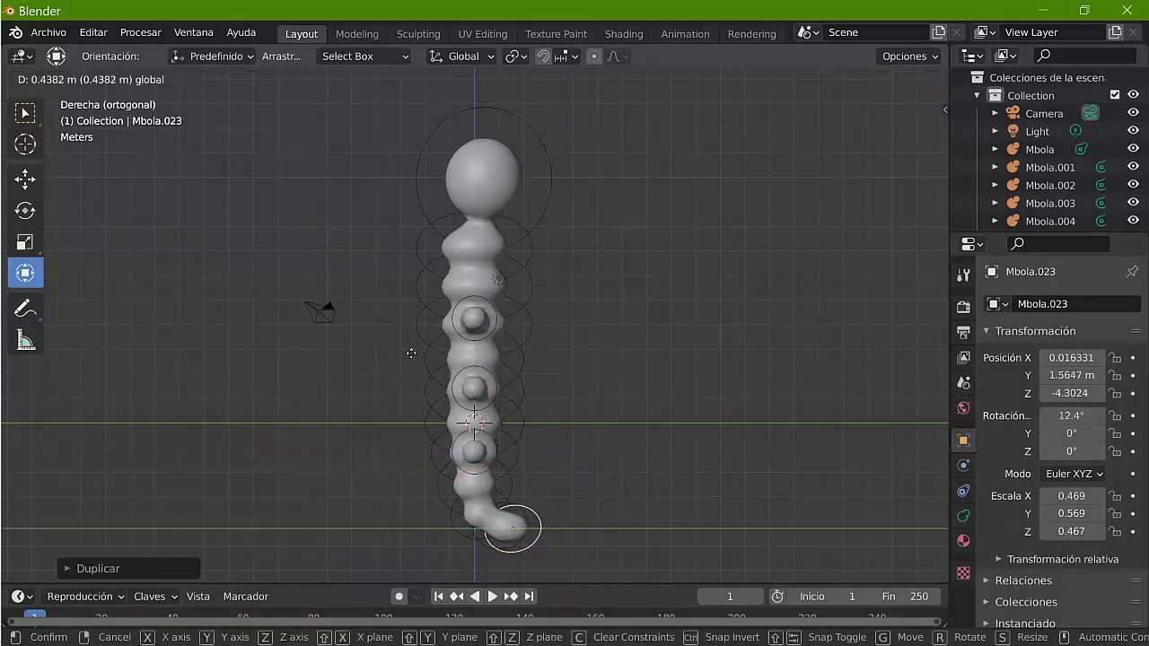
pyautogui.click(417, 355)
pyautogui.press('g')
pyautogui.click(351, 290)
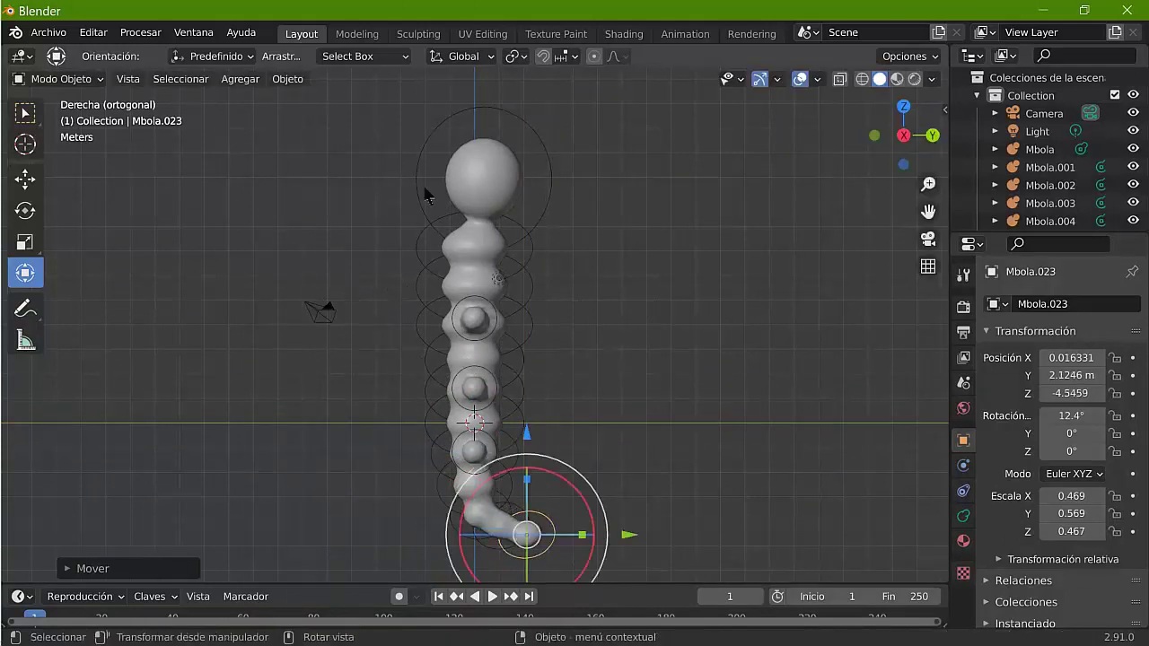
pyautogui.press('KP_1')
pyautogui.click(337, 321)
# Step: Duplicate an arm ball and move it up to head height, next to the head
pyautogui.hotkey('shift', 'd')
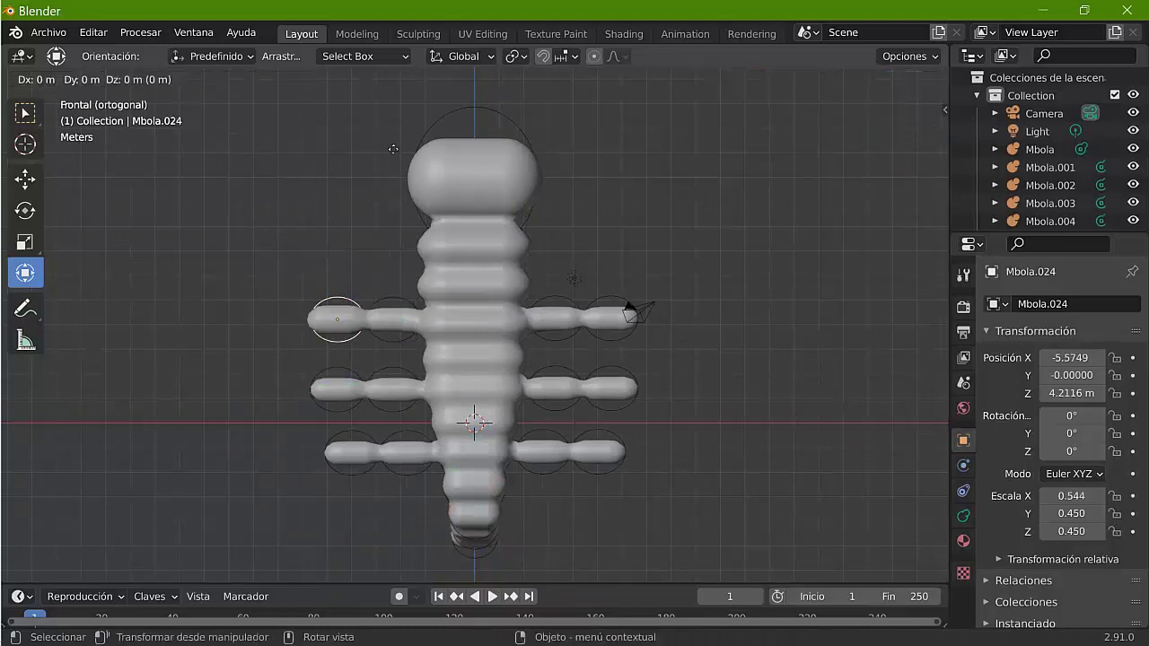
pyautogui.click(365, 165)
pyautogui.press('g')
pyautogui.click(229, 101)
pyautogui.press('g')
pyautogui.click(389, 245)
pyautogui.press('KP_7')
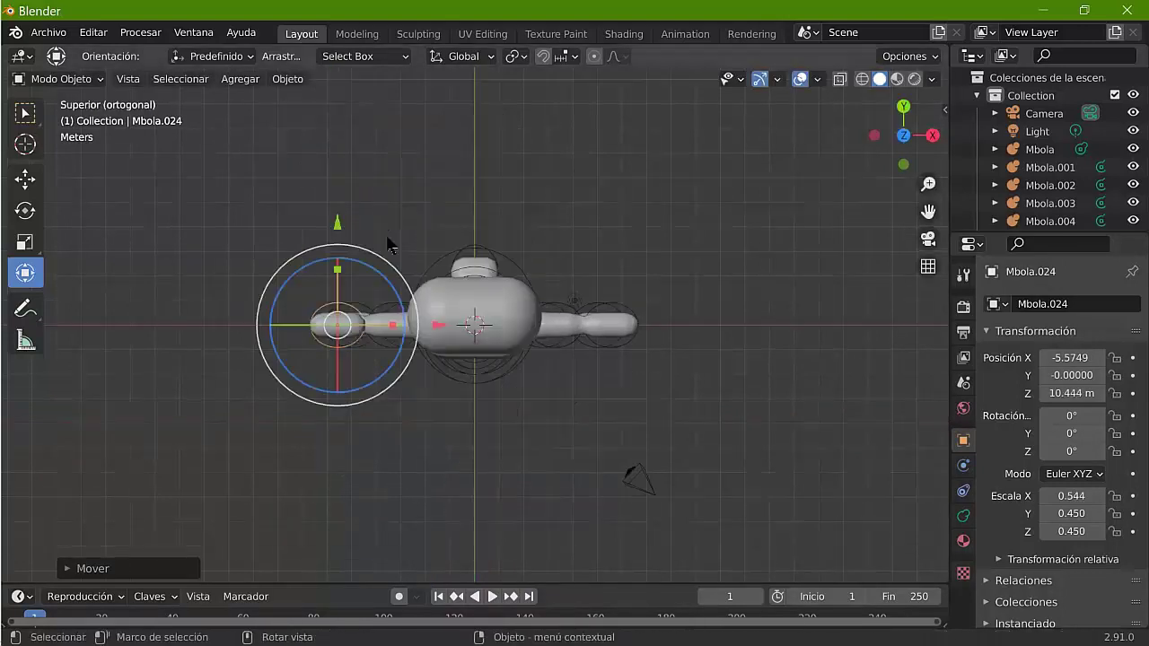
pyautogui.press('g')
pyautogui.click(325, 226)
pyautogui.press('KP_1')
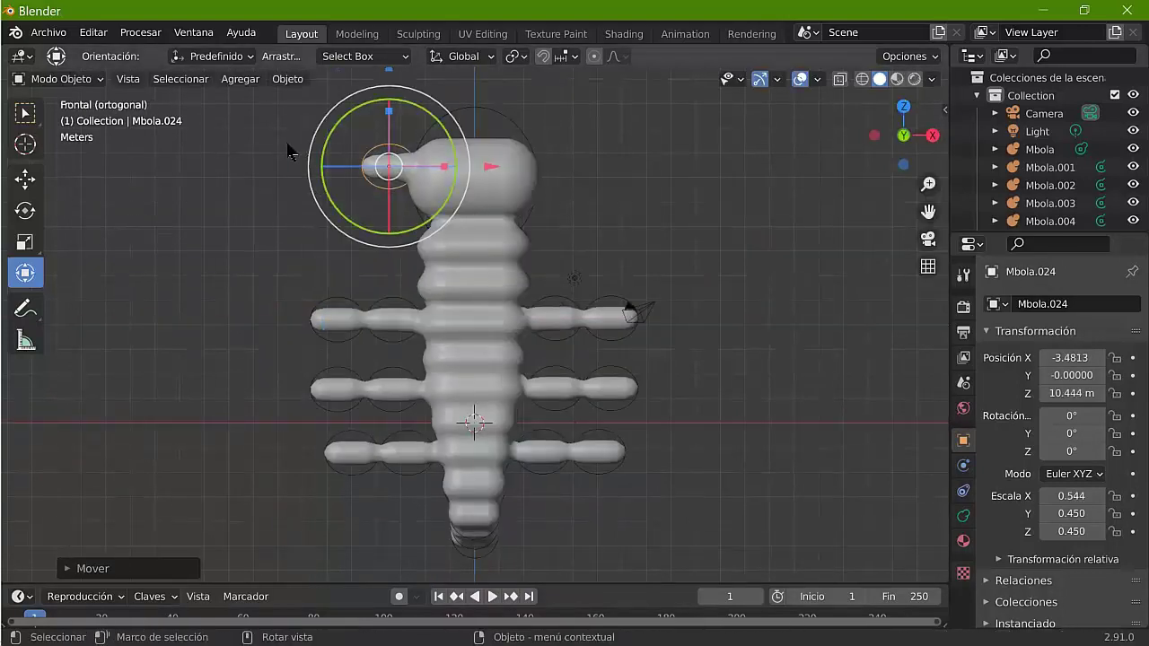
# Step: Tilt the ball outward and seat it on top of the head as the left antenna
pyautogui.press('r')
pyautogui.click(269, 134)
pyautogui.keyDown('shift'); pyautogui.scroll(3, 405, 112); pyautogui.keyUp('shift')
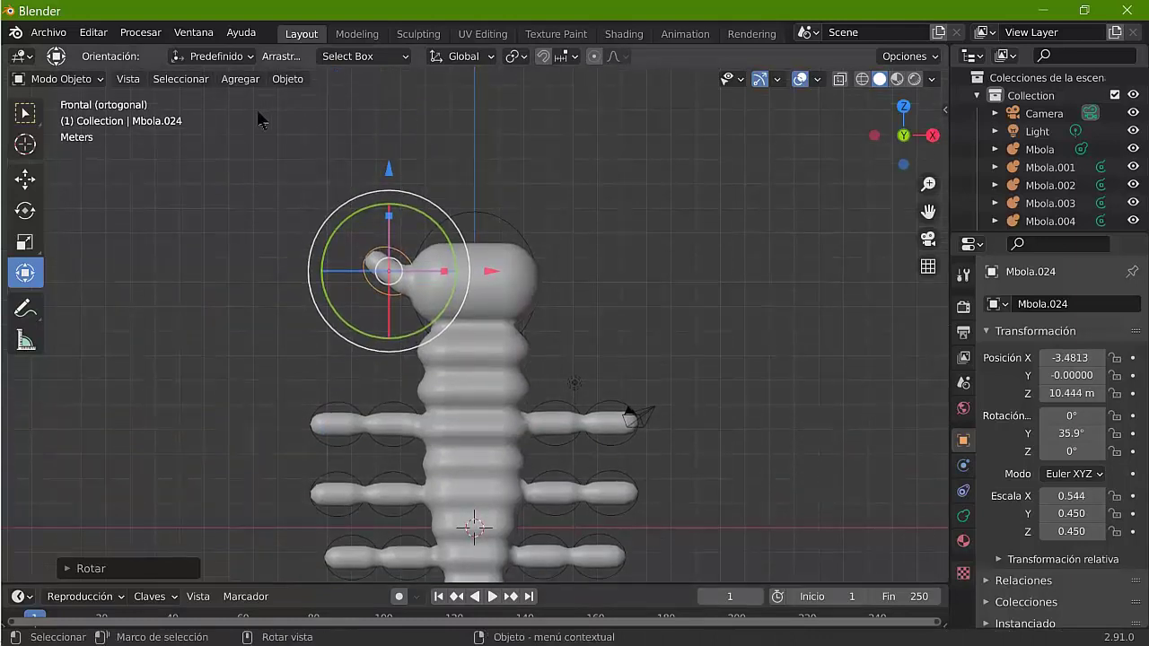
pyautogui.press('g')
pyautogui.click(262, 81)
pyautogui.press('g')
pyautogui.click(377, 180)
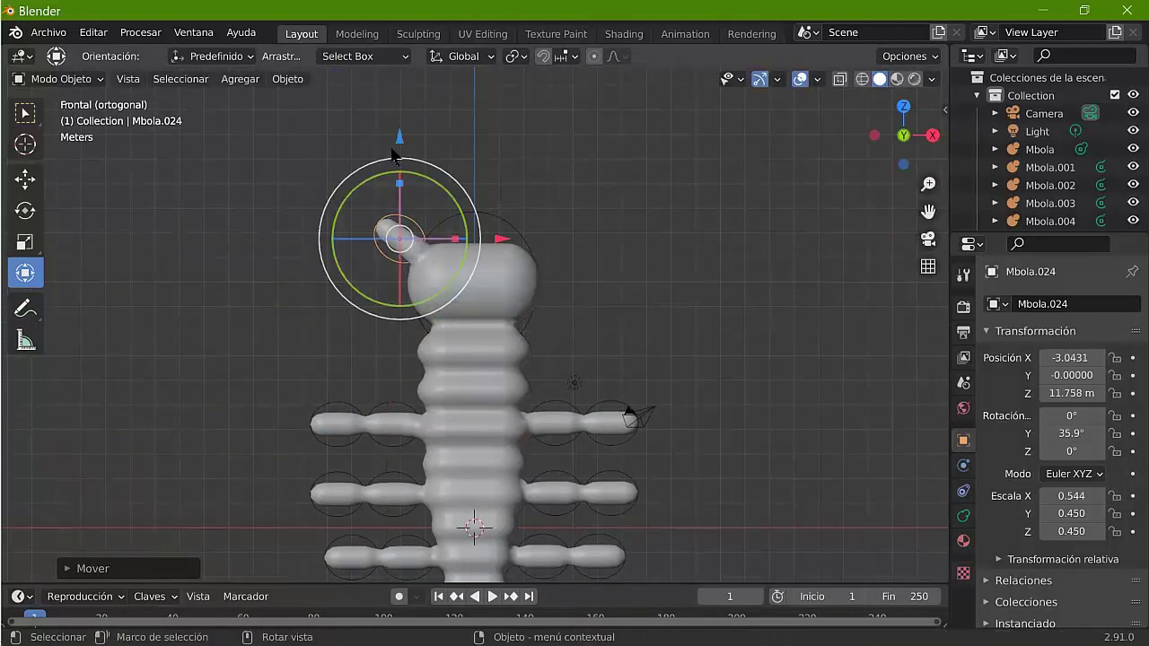
# Step: Duplicate the antenna, rotate it to 140°, and place it on the head's right at X 2.9944, Z 11.758
pyautogui.hotkey('shift', 'd')
pyautogui.press('Escape')
pyautogui.press('r')
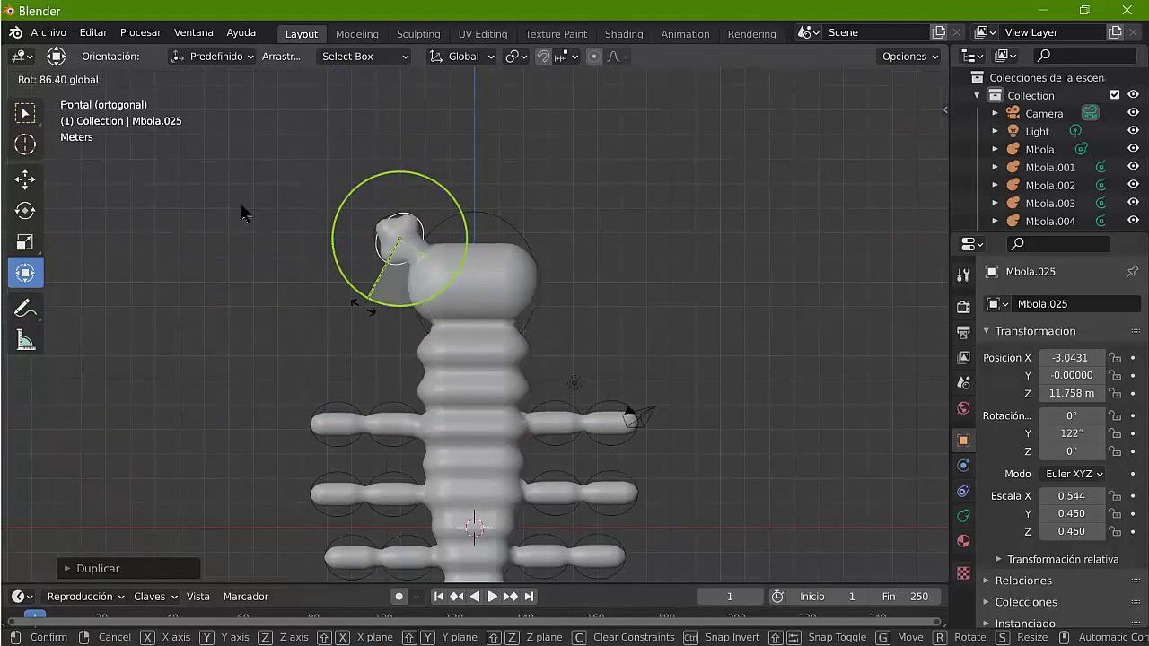
pyautogui.click(243, 213)
pyautogui.press('g')
pyautogui.click(426, 152)
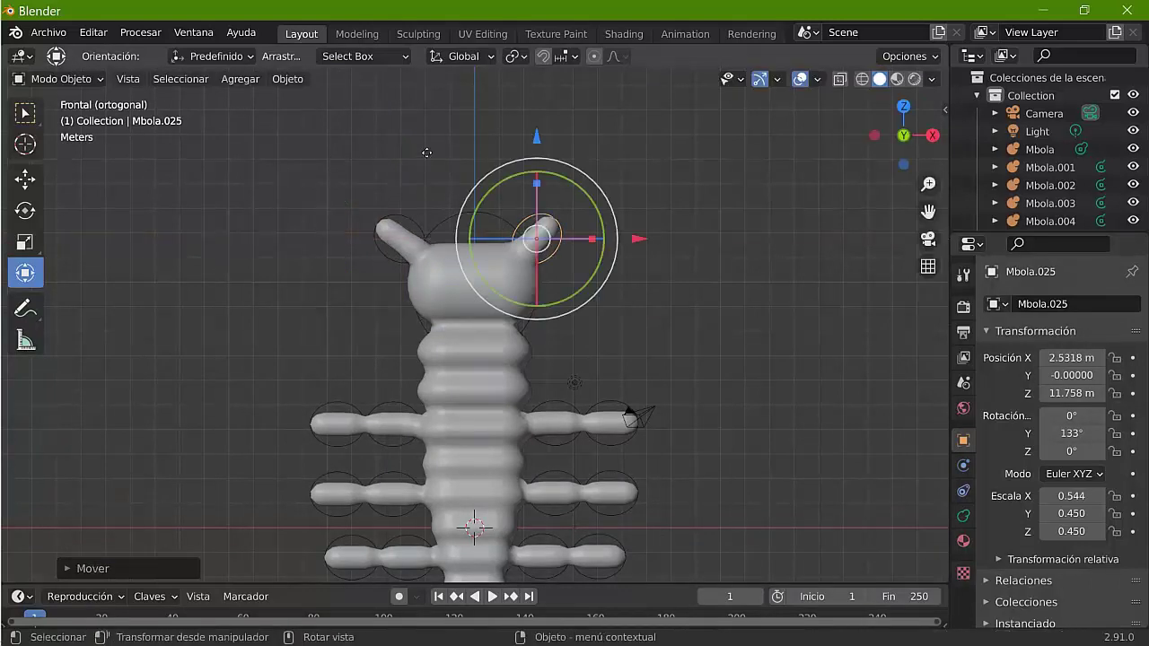
pyautogui.press('g')
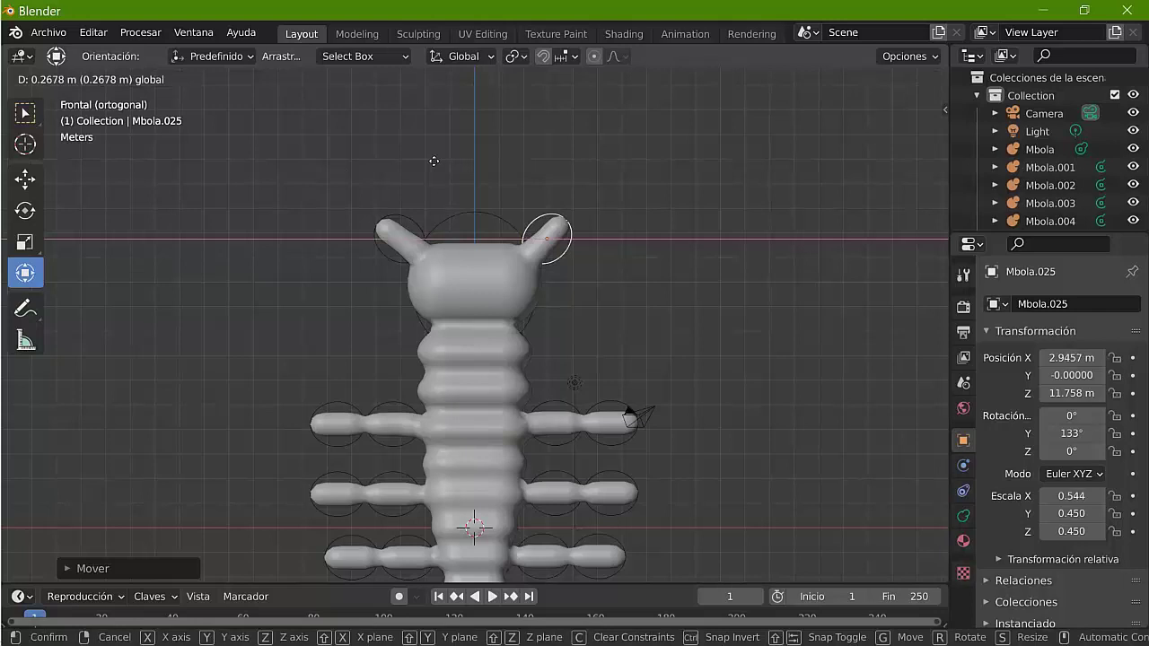
pyautogui.click(419, 177)
pyautogui.press('r')
pyautogui.click(408, 196)
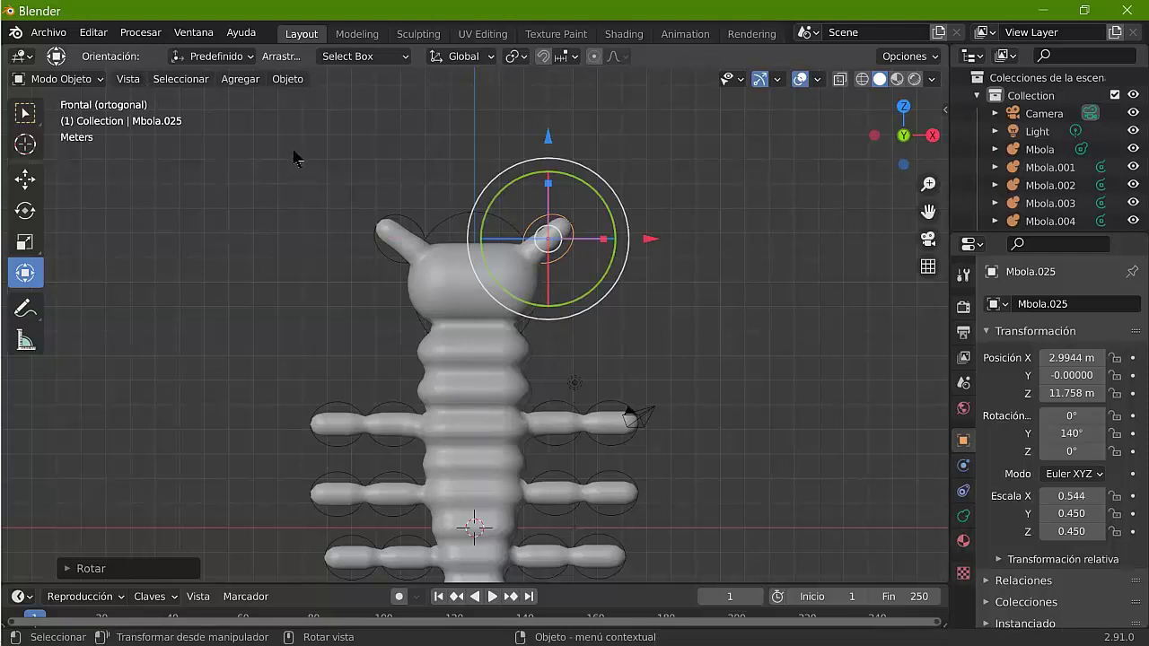
pyautogui.click(531, 176)
# Step: Hide the Camera and Light, then orbit to view the larva in perspective
pyautogui.click(1133, 113)
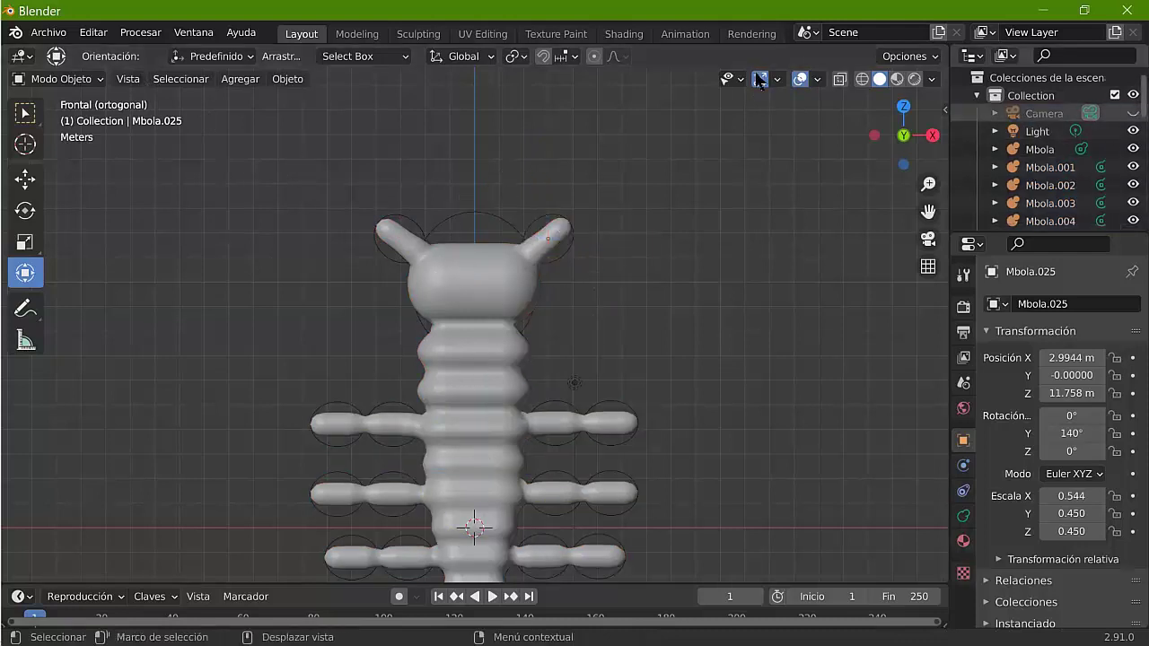
pyautogui.click(1133, 131)
pyautogui.scroll(-3, 474, 244)
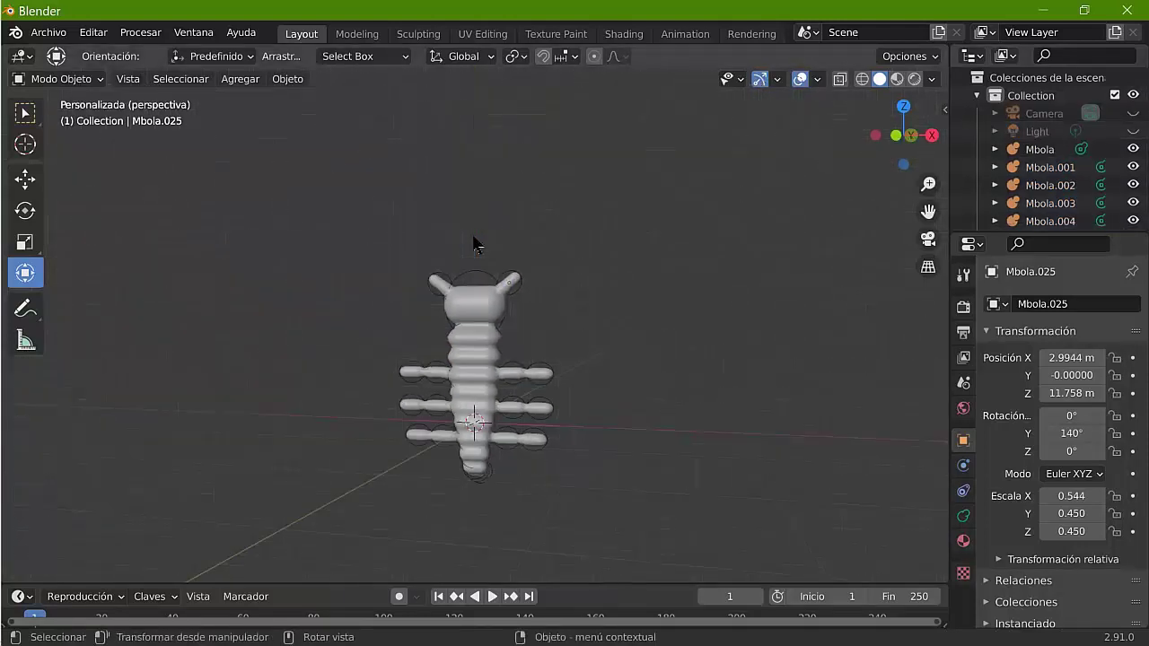
pyautogui.moveTo(474, 245); pyautogui.dragTo(547, 116, button='middle')
pyautogui.moveTo(380, 227); pyautogui.dragTo(548, 541)
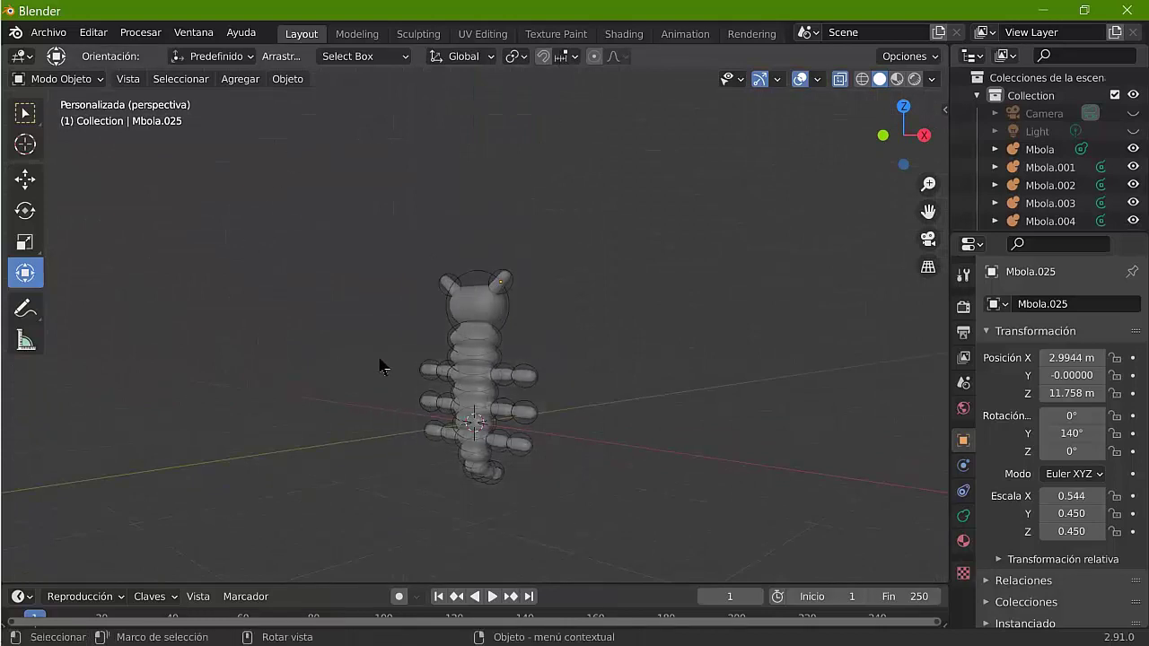
pyautogui.moveTo(369, 241); pyautogui.dragTo(607, 505)
# Step: Brush-select all the larva's metaball pieces with C, then switch to the side view
pyautogui.press('c')
pyautogui.moveTo(330, 175)
pyautogui.mouseDown()
pyautogui.moveTo(342, 301)
pyautogui.moveTo(308, 274)
pyautogui.mouseUp()
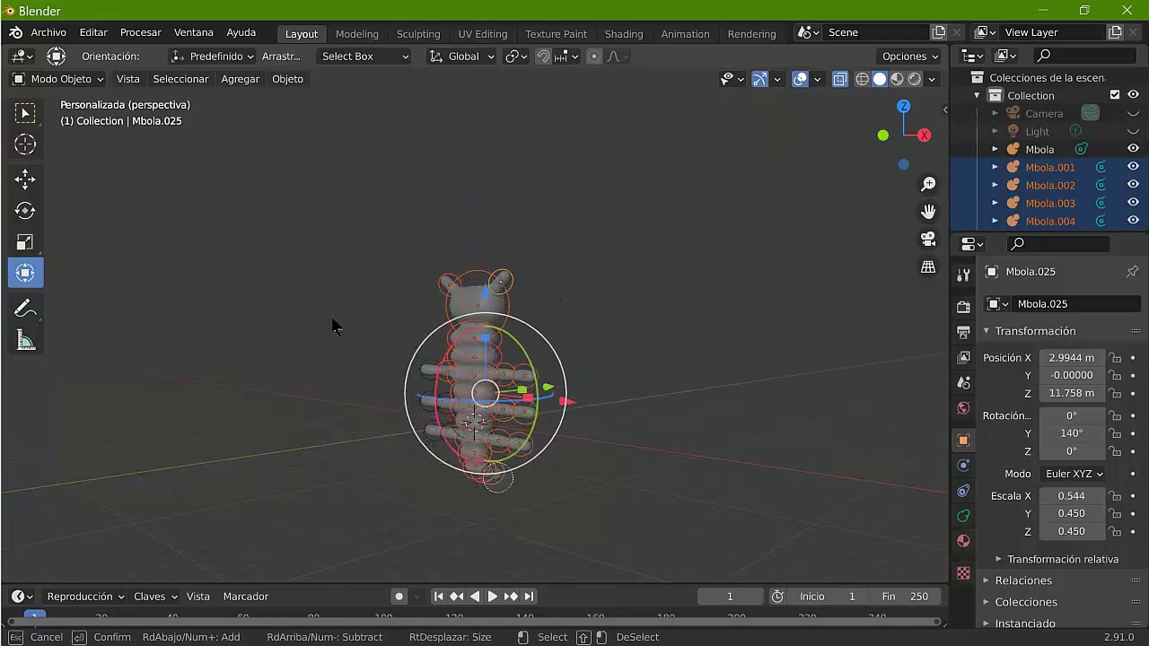
pyautogui.rightClick(420, 214)
pyautogui.press('KP_3')
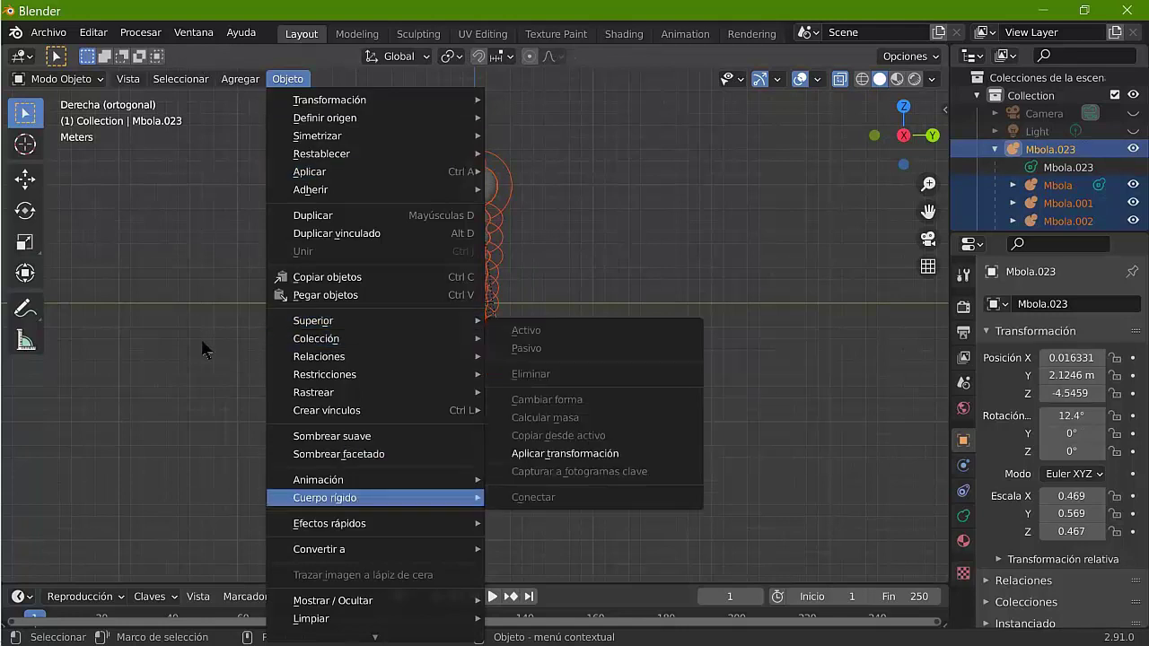
pyautogui.moveTo(318, 549)
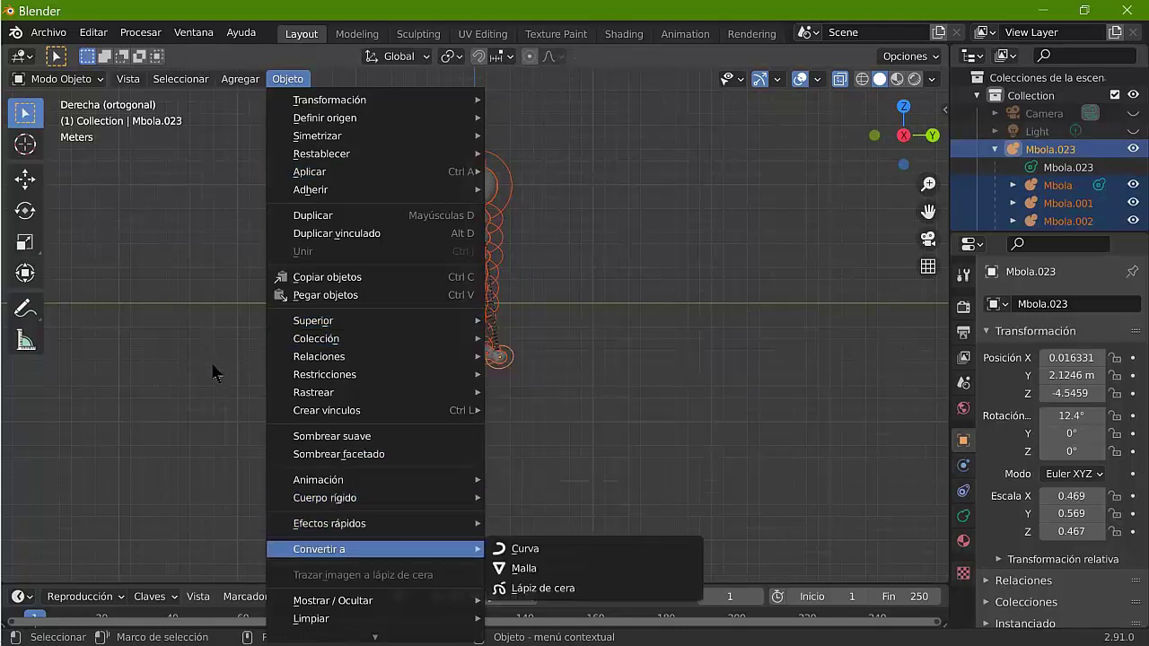
# Step: Convert the metaballs into a single mesh object, Mbola.026
pyautogui.press('Down')
pyautogui.press('Down')
pyautogui.press('Return')
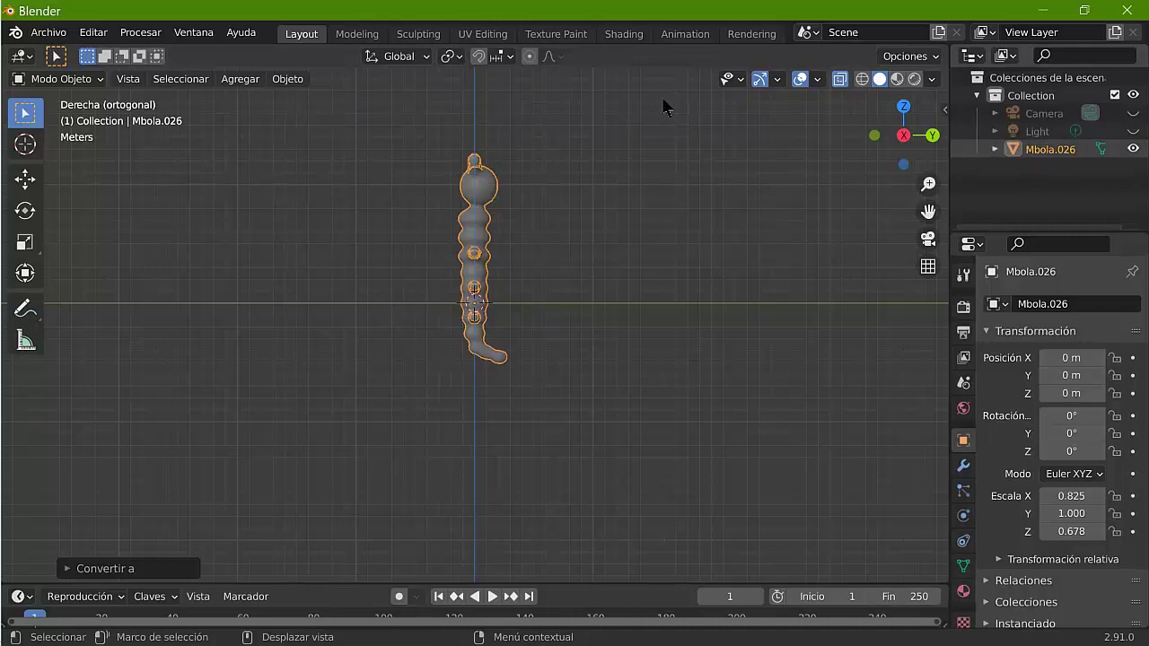
pyautogui.moveTo(584, 99); pyautogui.dragTo(646, 180, button='middle')
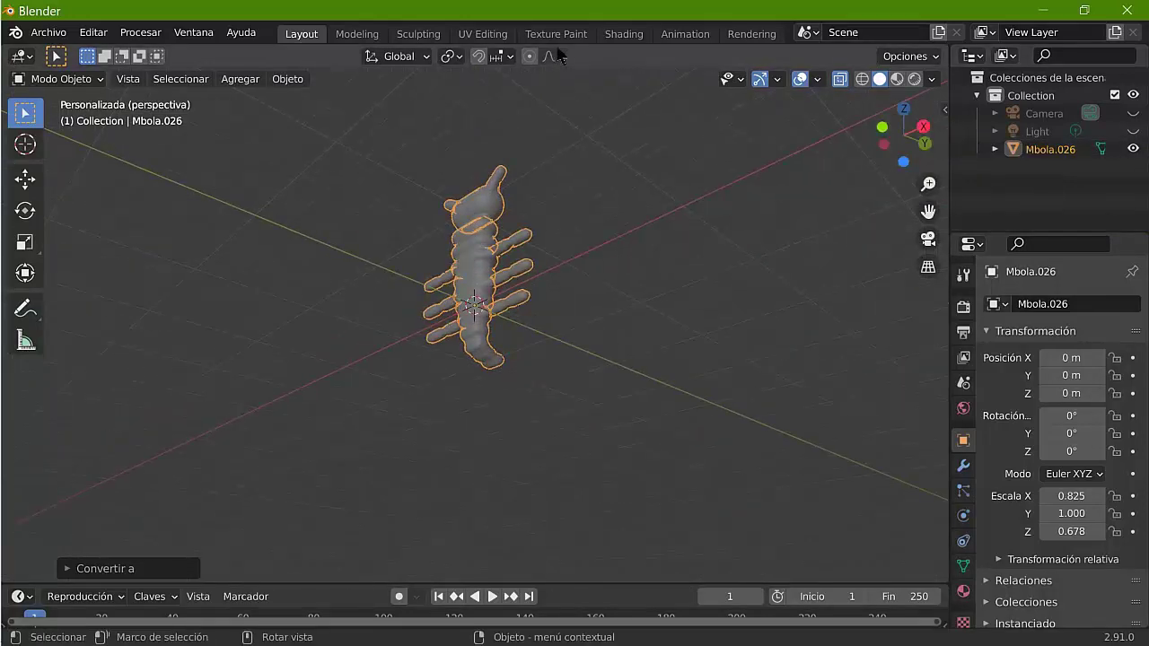
# Step: Turn off X-ray and preview the larva mesh in Rendered shading
pyautogui.hotkey('alt', 'z')
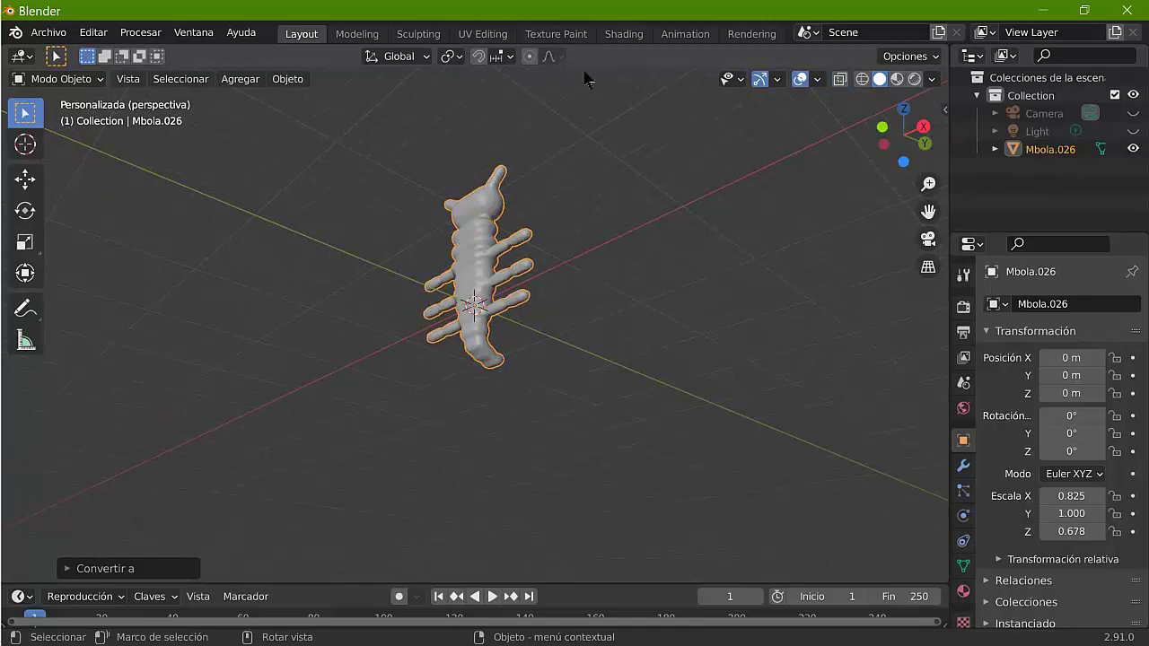
pyautogui.press('z')
pyautogui.press('6')
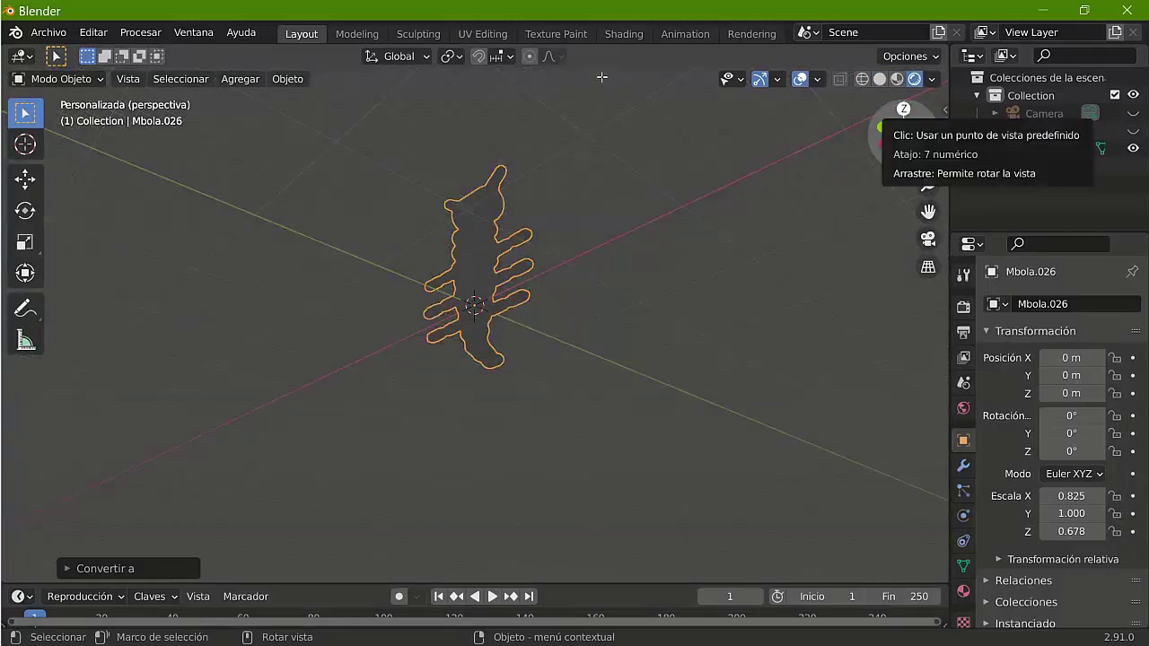
pyautogui.moveTo(897, 125)
pyautogui.mouseDown()
pyautogui.moveTo(502, 170)
pyautogui.moveTo(580, 120)
pyautogui.mouseUp()
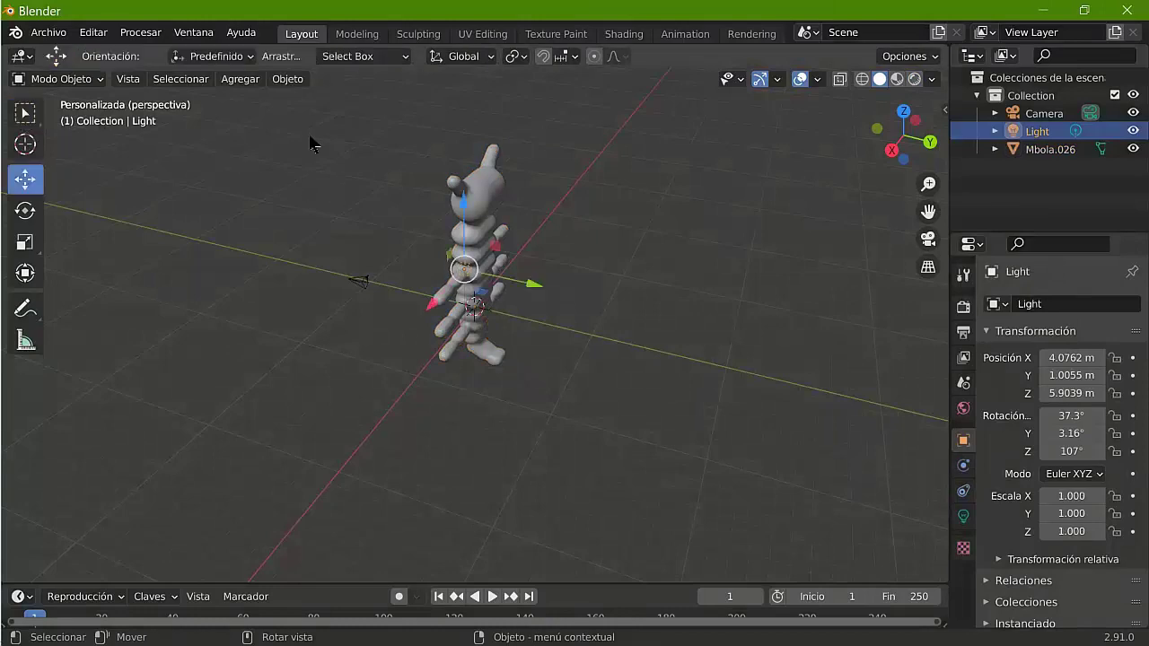
# Step: Reposition the light, then move the camera in camera view to frame the caterpillar
pyautogui.press('g')
pyautogui.click(287, 147)
pyautogui.press('ctrl+KP_0')
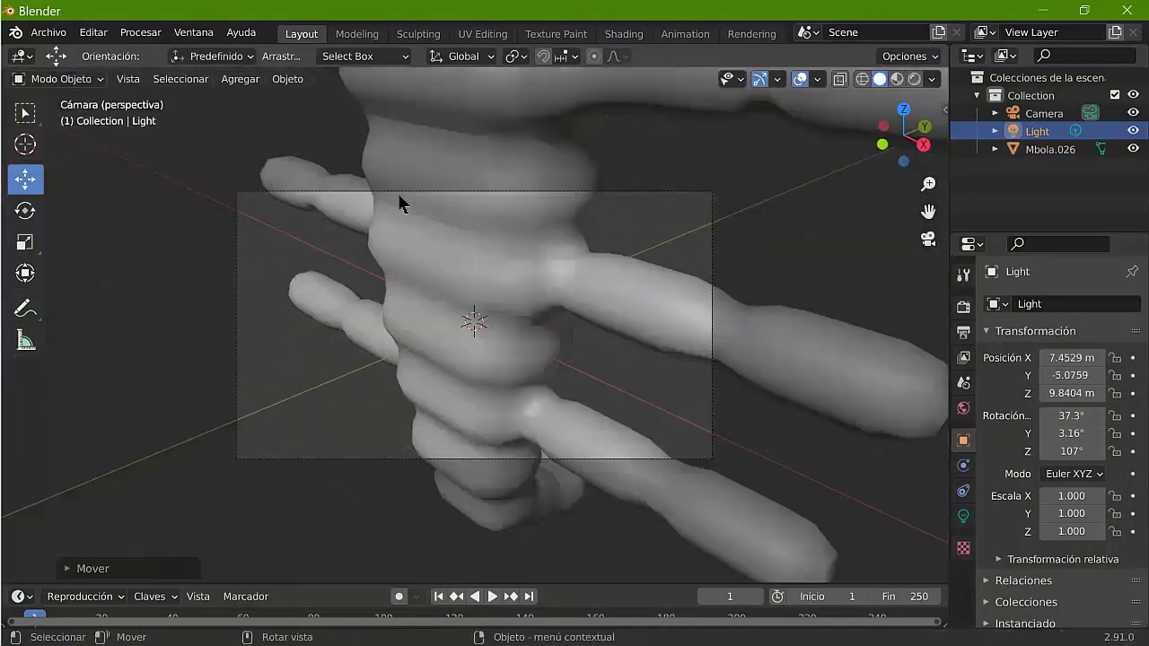
pyautogui.click(1045, 113)
pyautogui.moveTo(1071, 376); pyautogui.dragTo(714, 246)
pyautogui.moveTo(1071, 416); pyautogui.dragTo(715, 253)
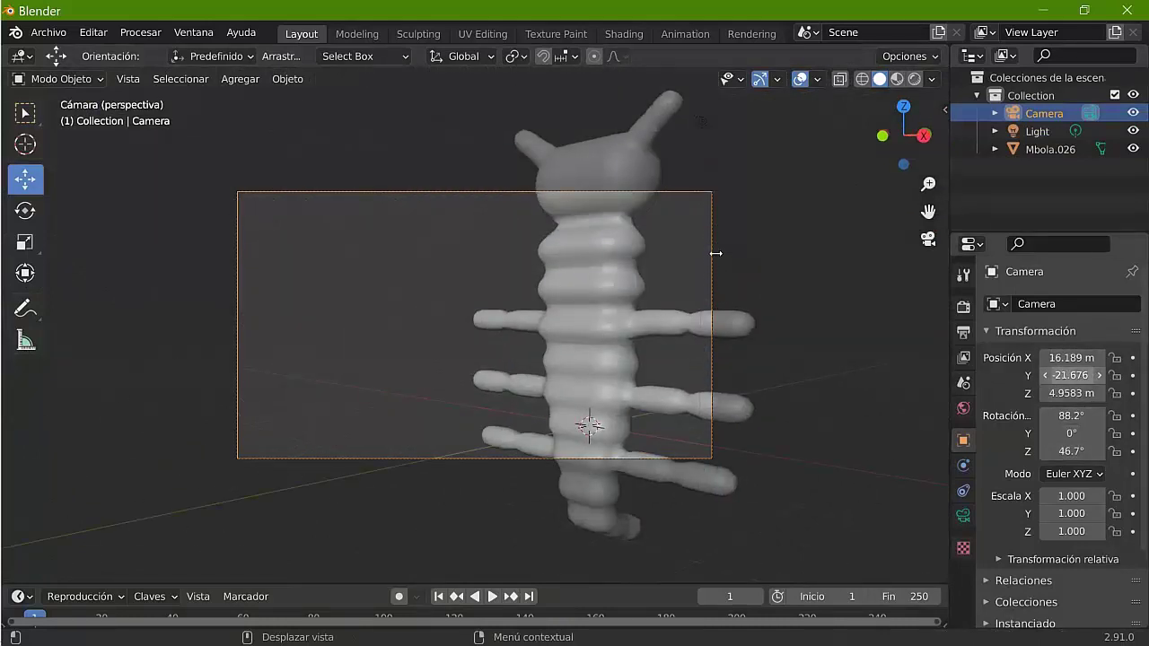
pyautogui.moveTo(1071, 357)
pyautogui.mouseDown()
pyautogui.moveTo(709, 239)
pyautogui.moveTo(270, 242)
pyautogui.moveTo(714, 258)
pyautogui.mouseUp()
pyautogui.moveTo(1071, 416); pyautogui.dragTo(528, 296)
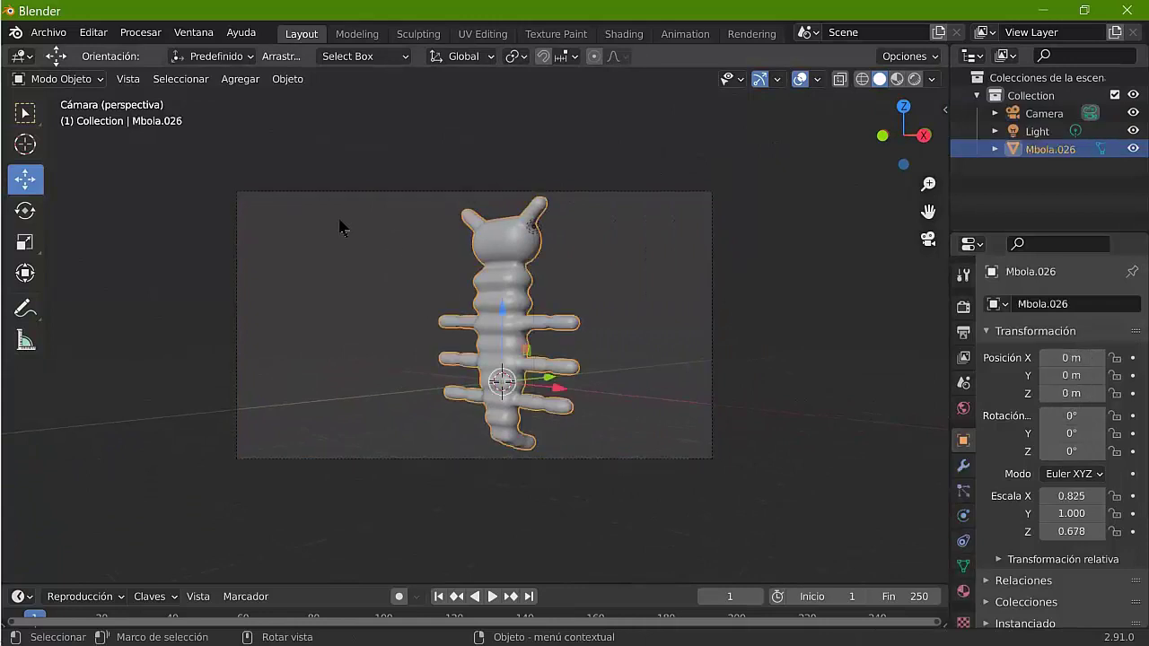
# Step: Frame Mbola.026 in front view and display it as a see-through wireframe
pyautogui.press('KP_1')
pyautogui.press('KP_Decimal')
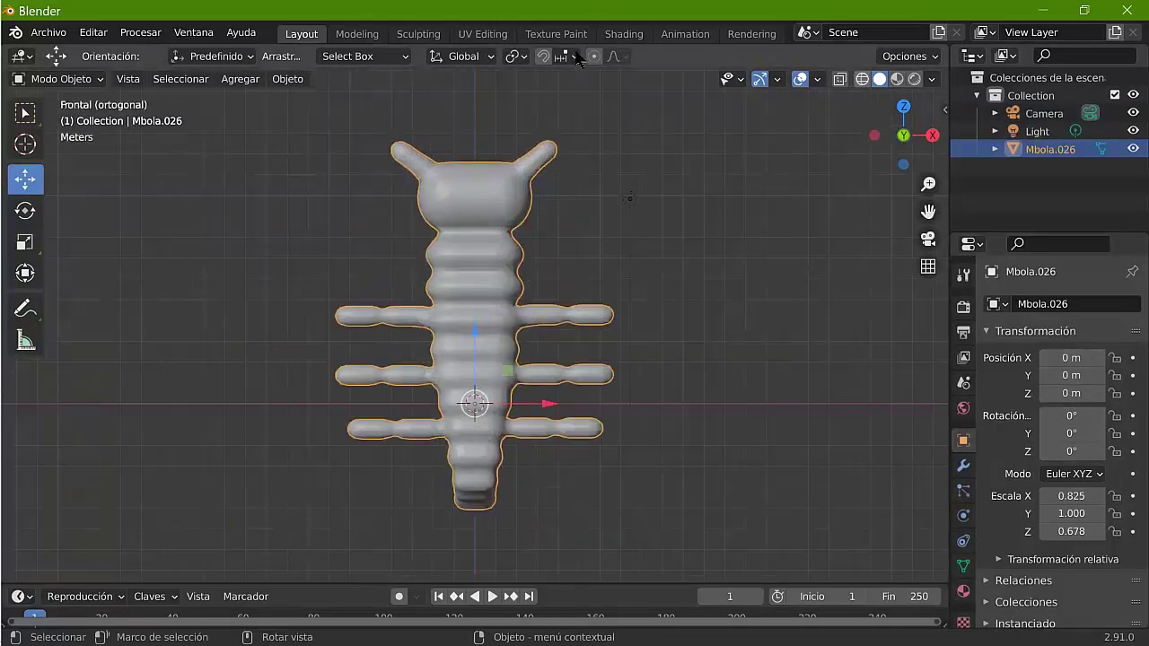
pyautogui.hotkey('shift', 'z')
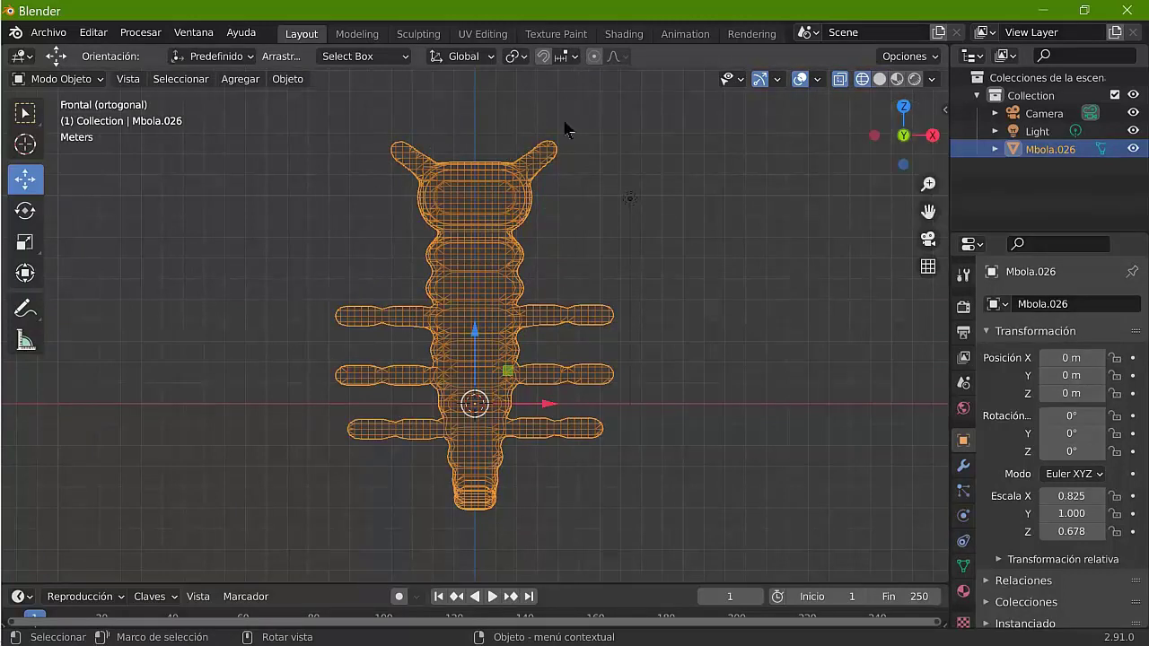
pyautogui.moveTo(602, 76)
pyautogui.mouseDown(button='middle')
pyautogui.moveTo(519, 107)
pyautogui.moveTo(605, 106)
pyautogui.moveTo(593, 70)
pyautogui.mouseUp(button='middle')
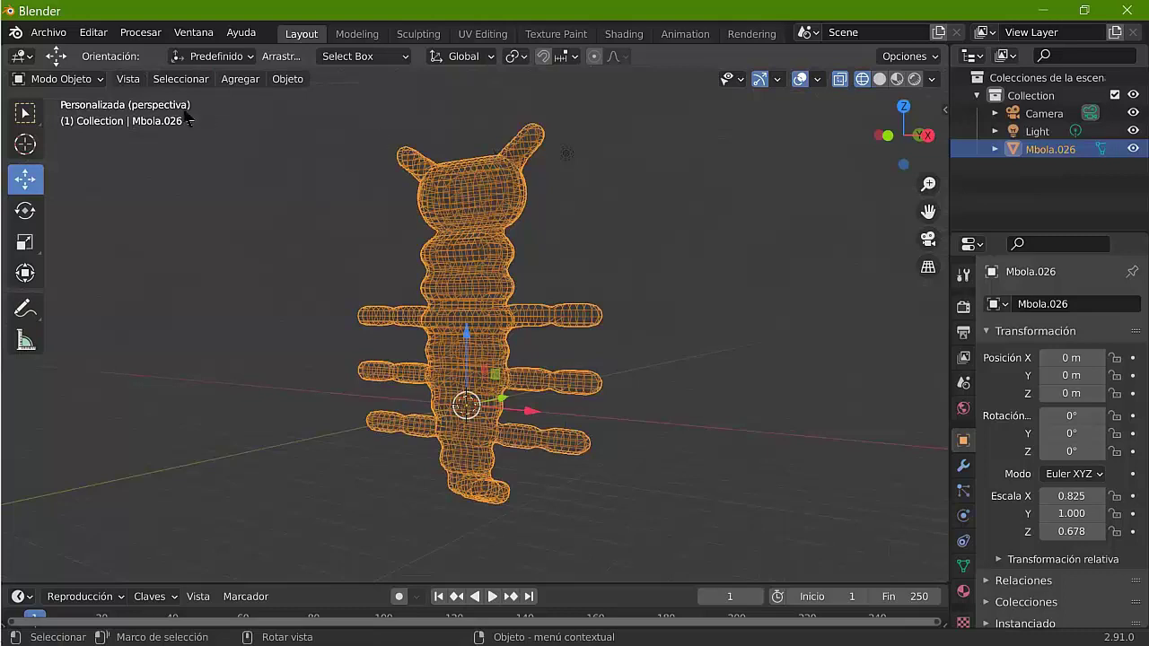
pyautogui.hotkey('shift', 'a')
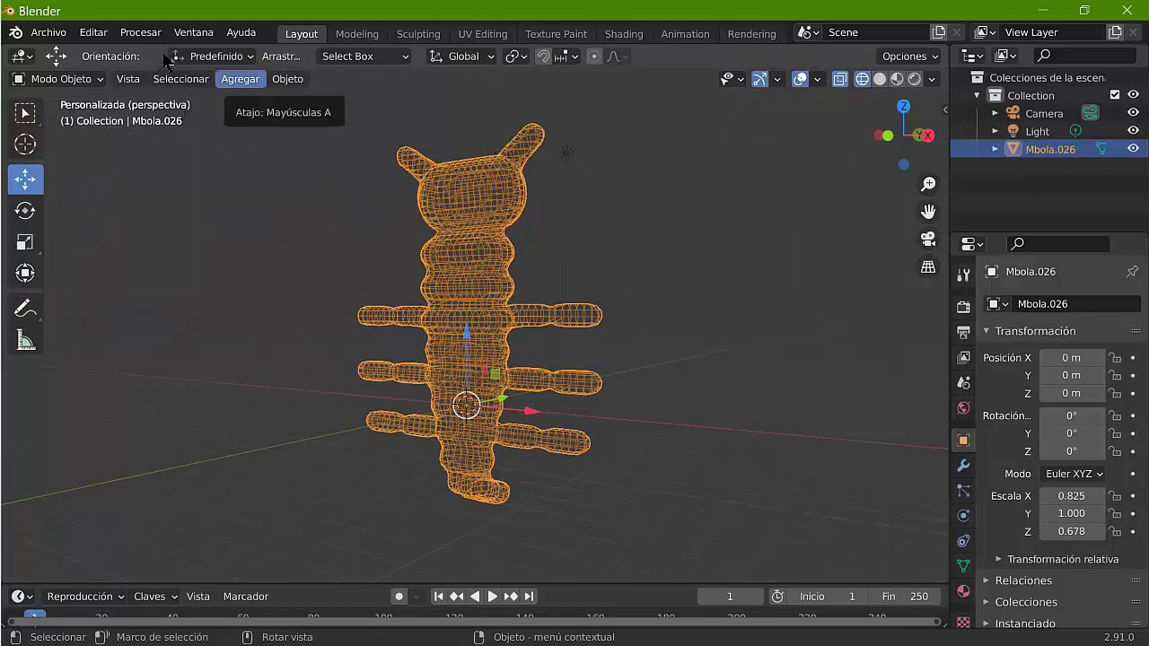
# Step: Add an armature, Esqueleto, and frame it in front view
pyautogui.click(240, 79)
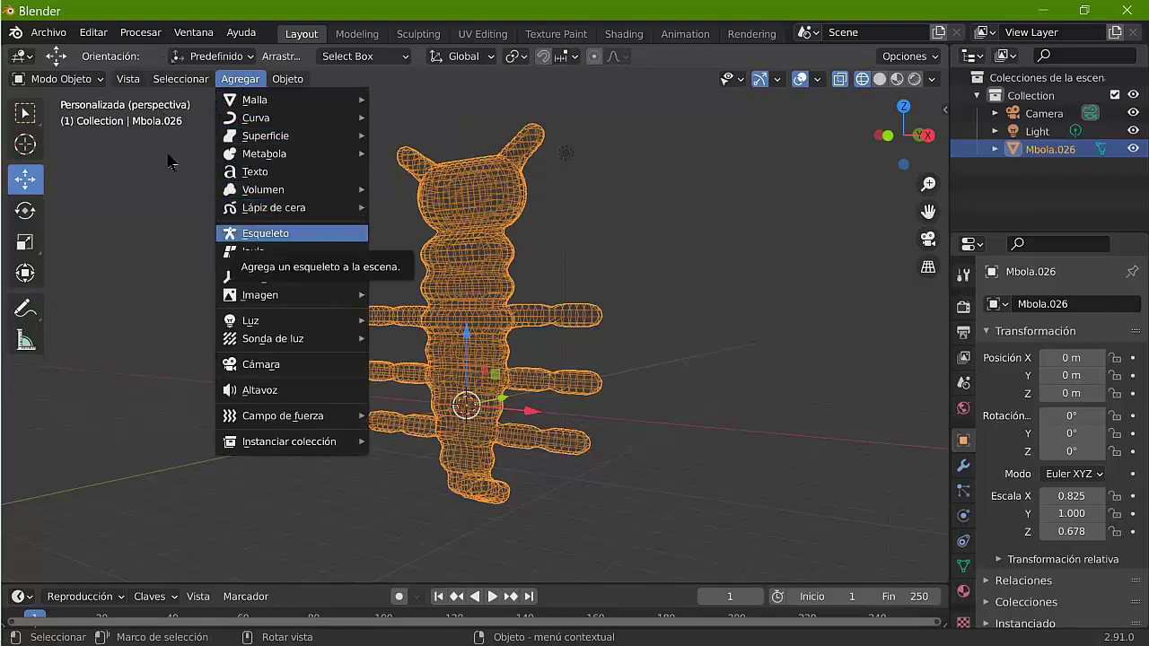
pyautogui.press('Return')
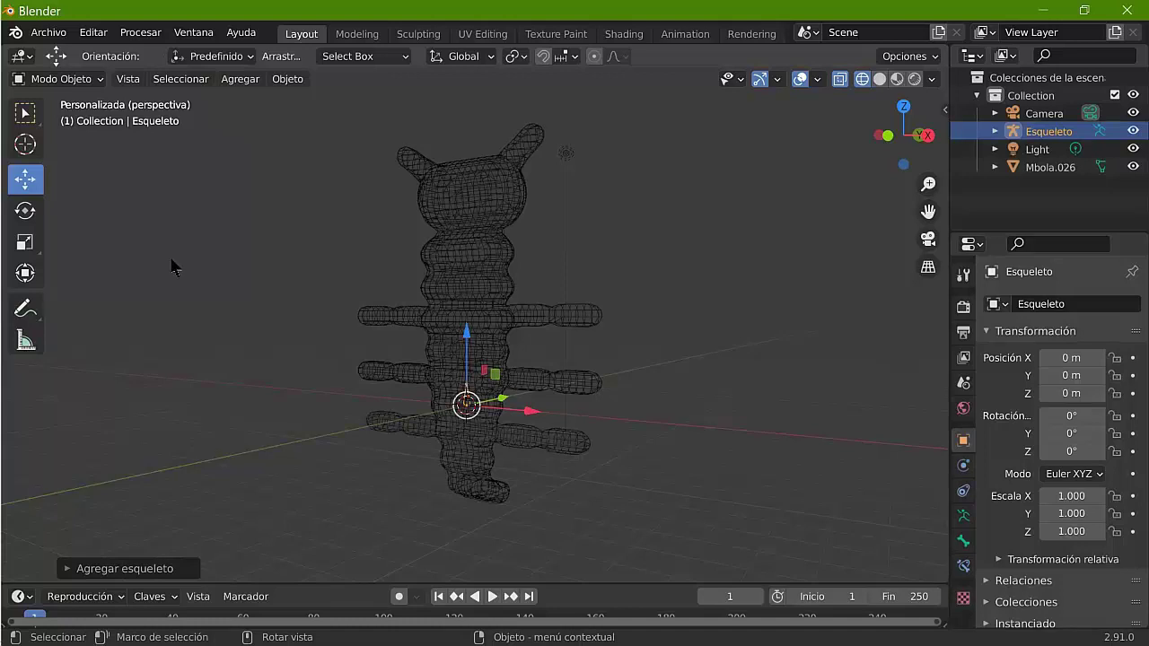
pyautogui.press('KP_1')
pyautogui.press('KP_Decimal')
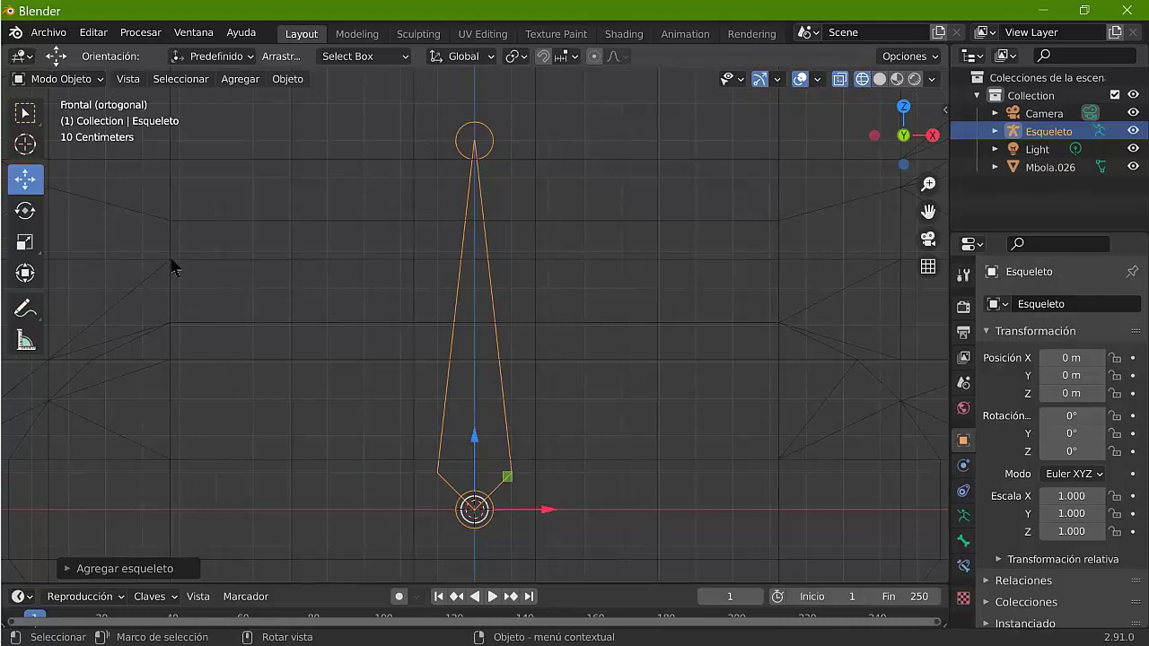
# Step: Zoom out and lower the armature to Z -2.8326 m inside the larva's lower body
pyautogui.scroll(-2, 173, 266)
pyautogui.scroll(-3, 173, 267)
pyautogui.scroll(-2, 174, 266)
pyautogui.scroll(-2, 173, 266)
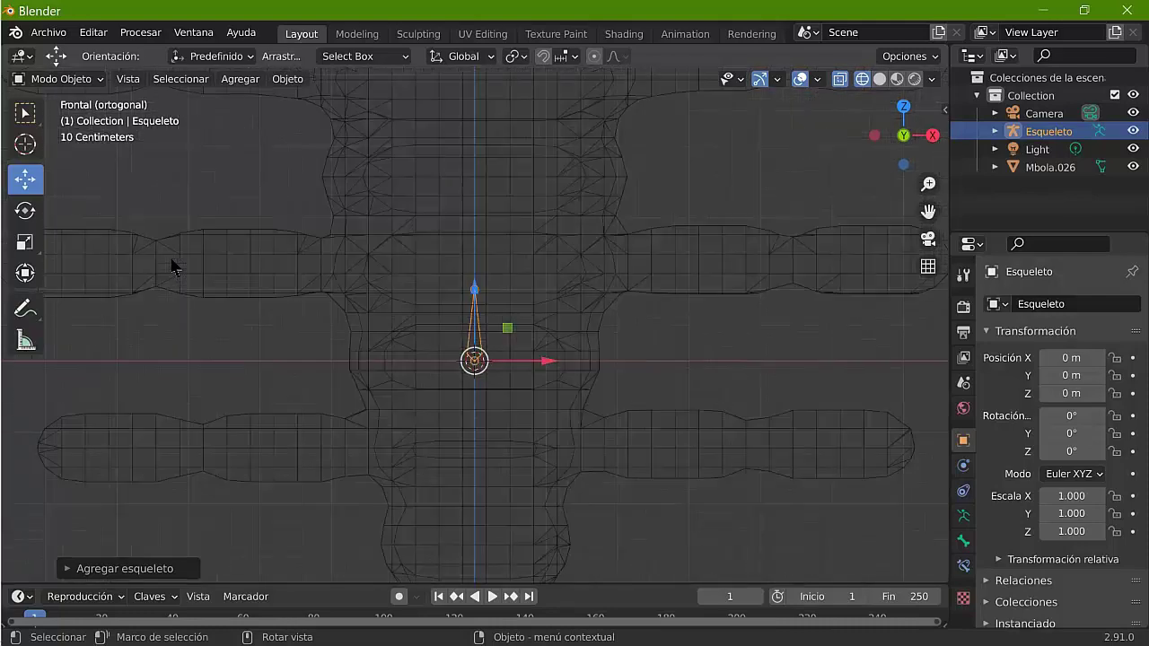
pyautogui.scroll(-1, 173, 267)
pyautogui.scroll(-1, 173, 267)
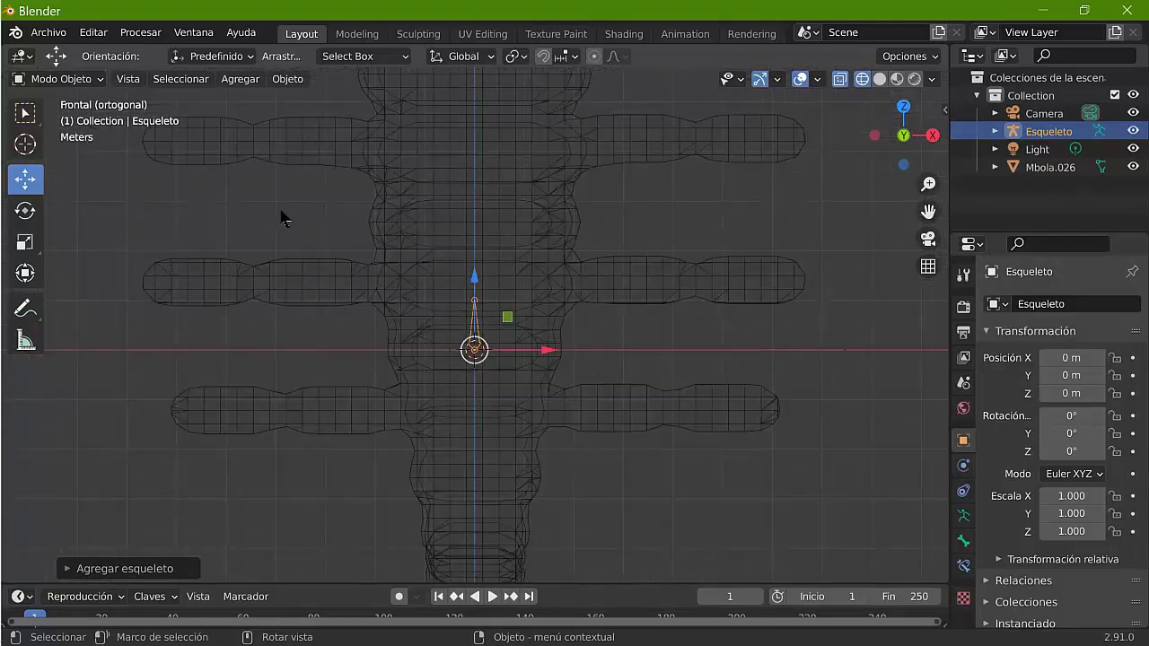
pyautogui.moveTo(475, 277); pyautogui.dragTo(475, 326)
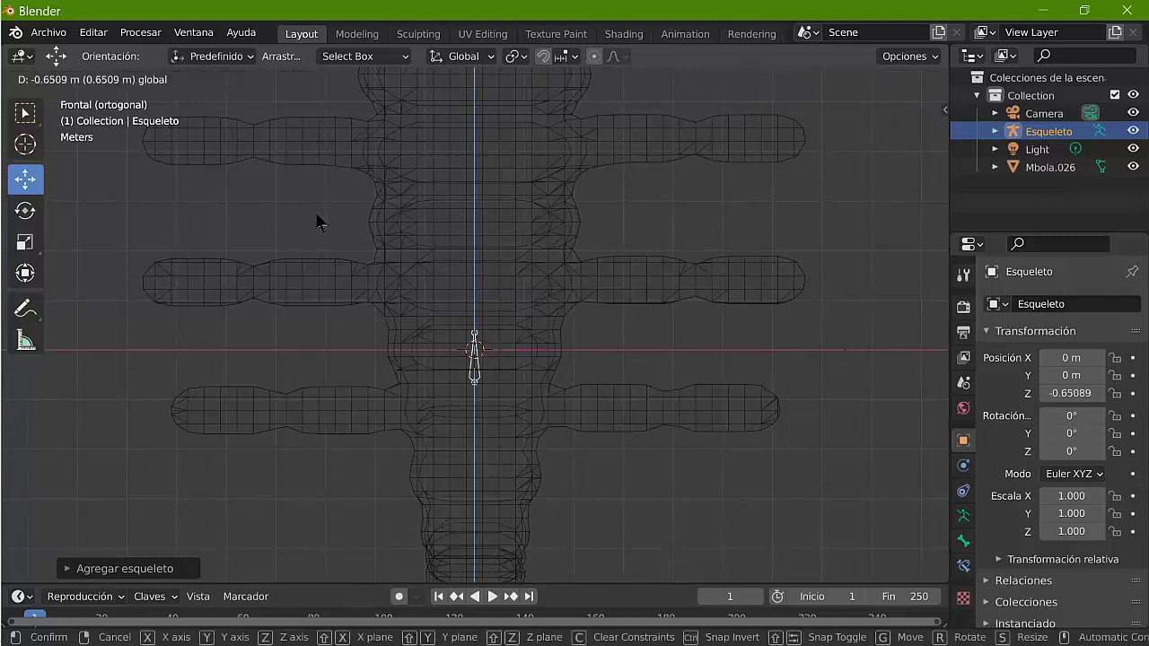
pyautogui.moveTo(316, 225); pyautogui.dragTo(317, 286)
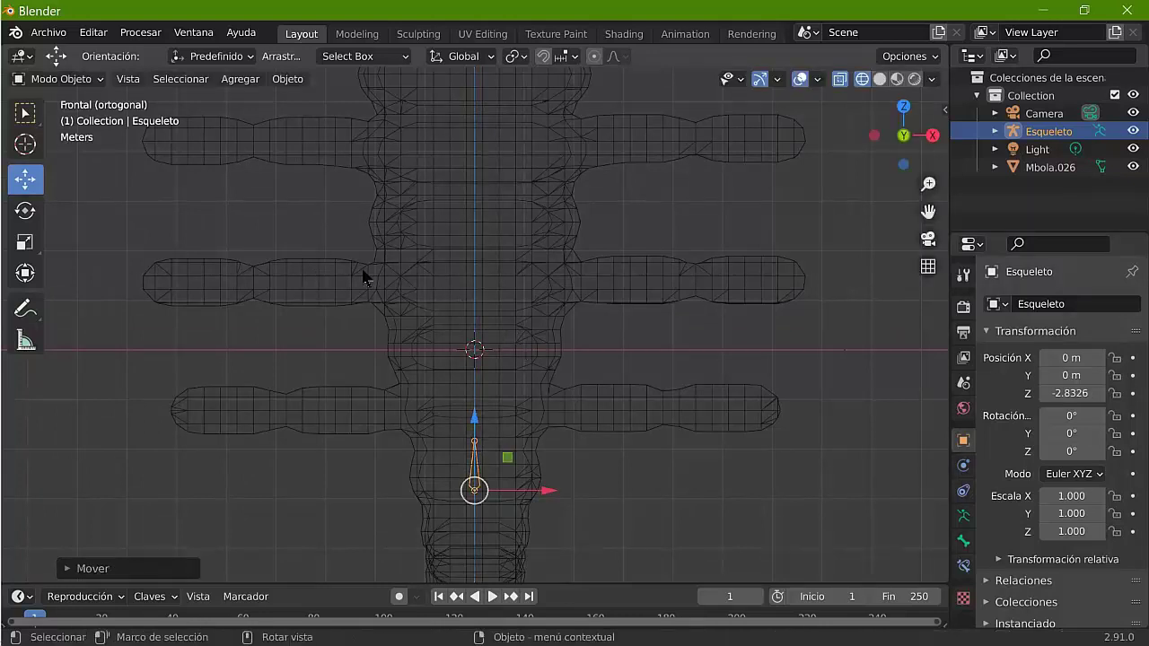
# Step: Switch the armature to Edit Mode and select the Move tool
pyautogui.click(51, 79)
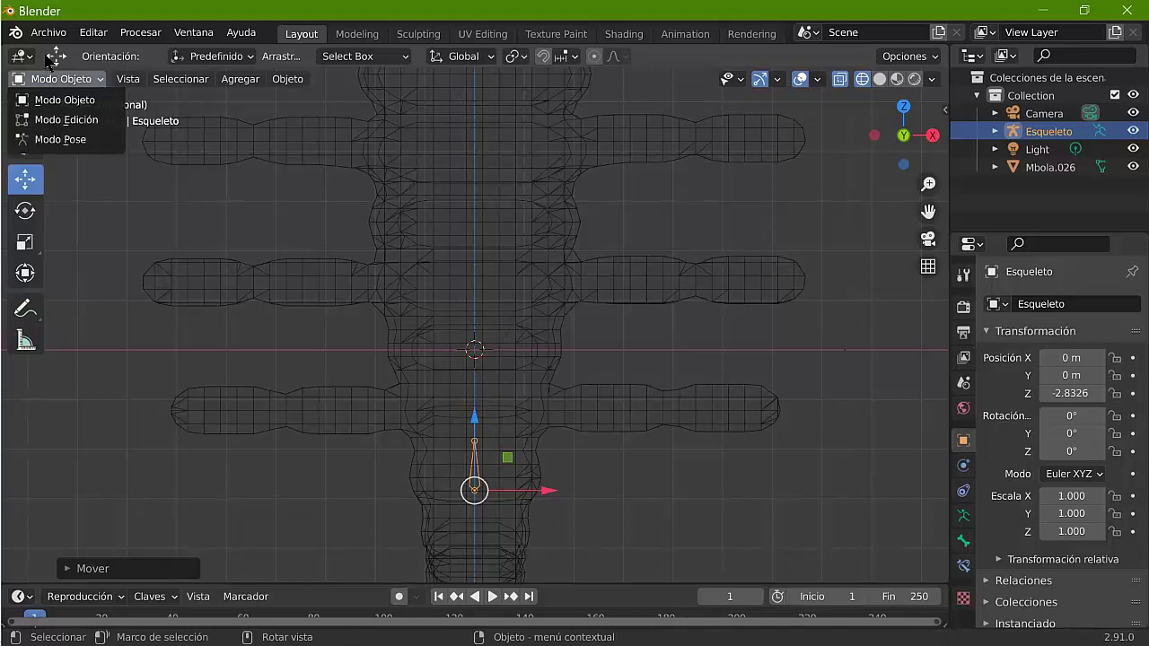
pyautogui.press('Return')
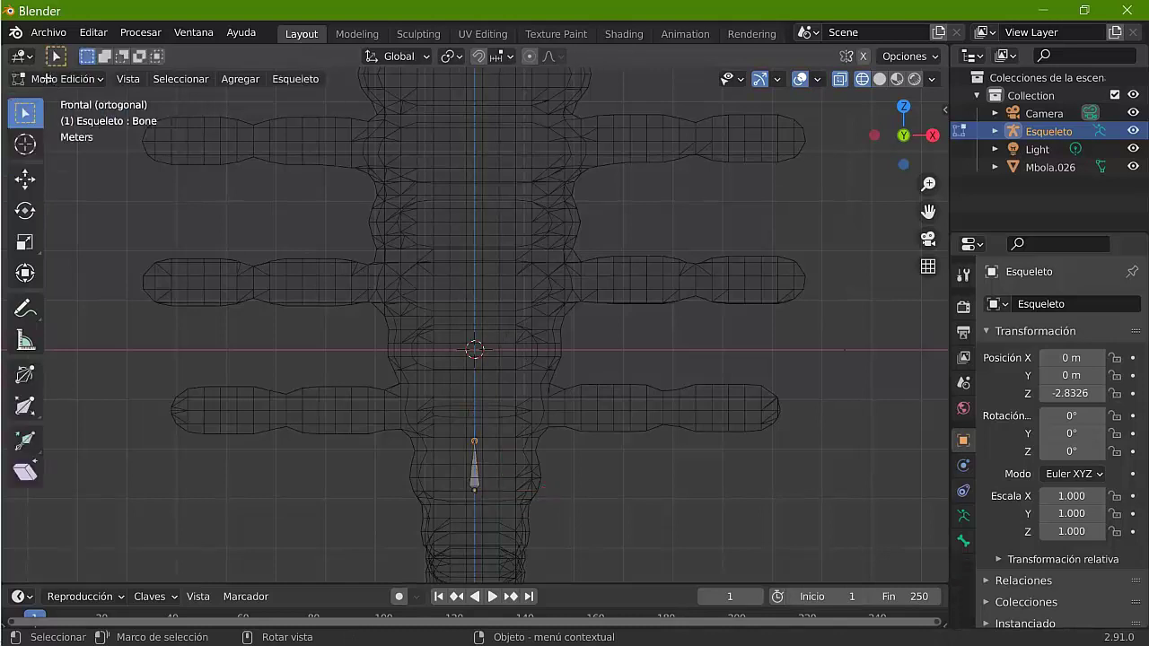
pyautogui.click(26, 178)
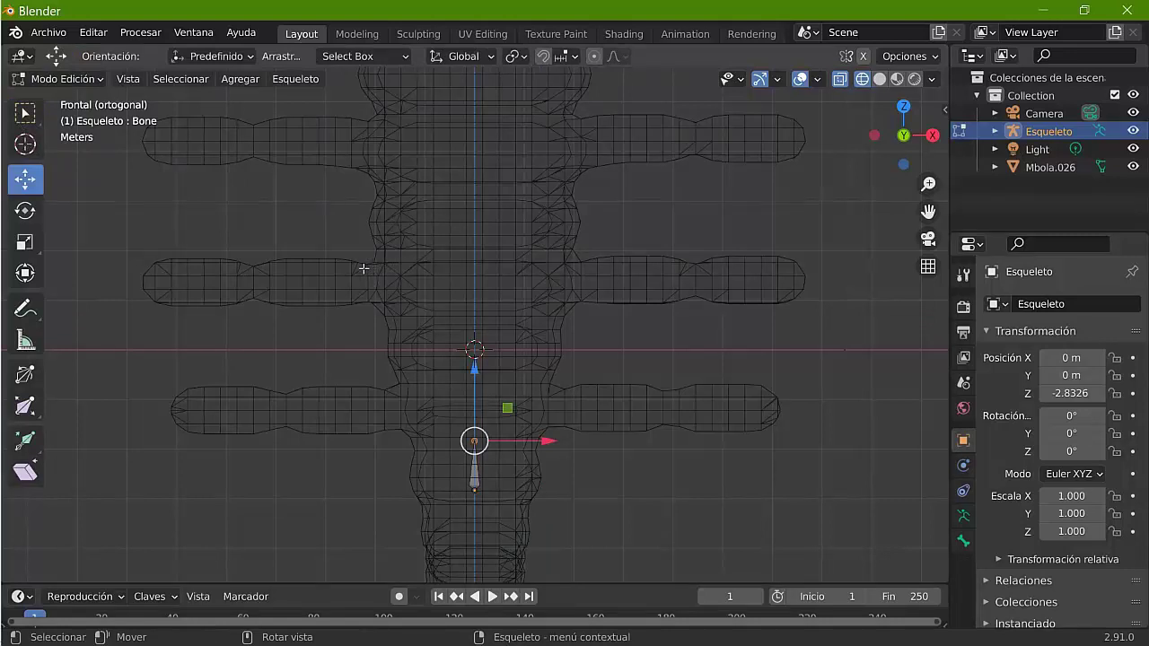
# Step: Extrude a chain of spine bones up the body to Bone.005
pyautogui.press('e')
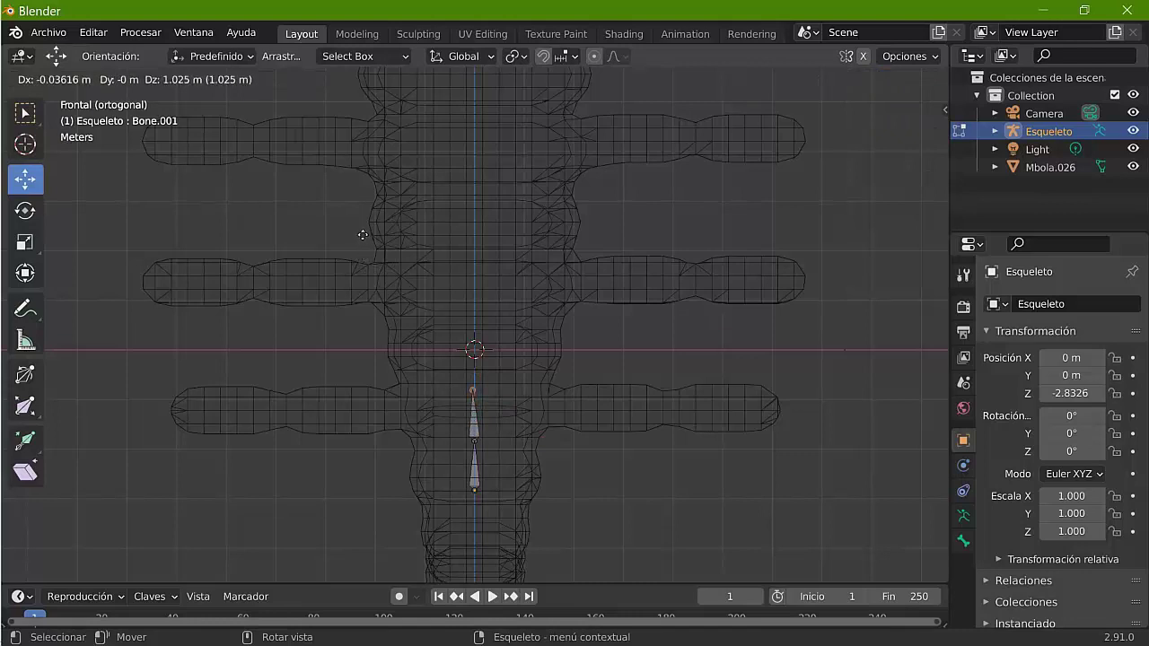
pyautogui.click(363, 233)
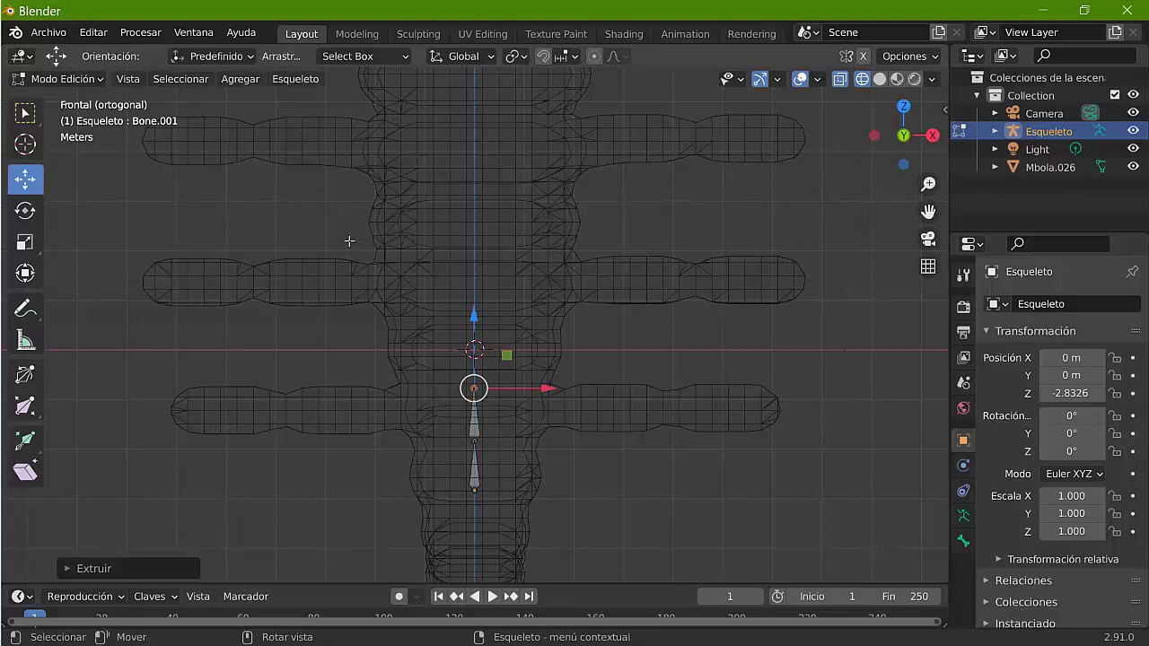
pyautogui.press('e')
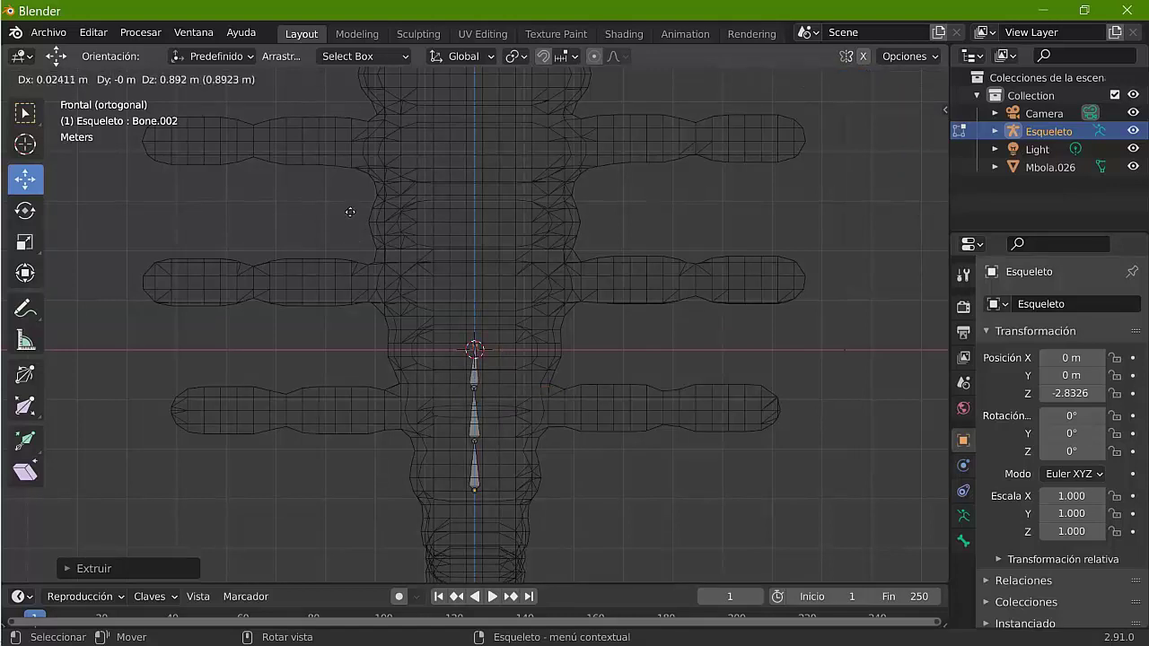
pyautogui.click(350, 198)
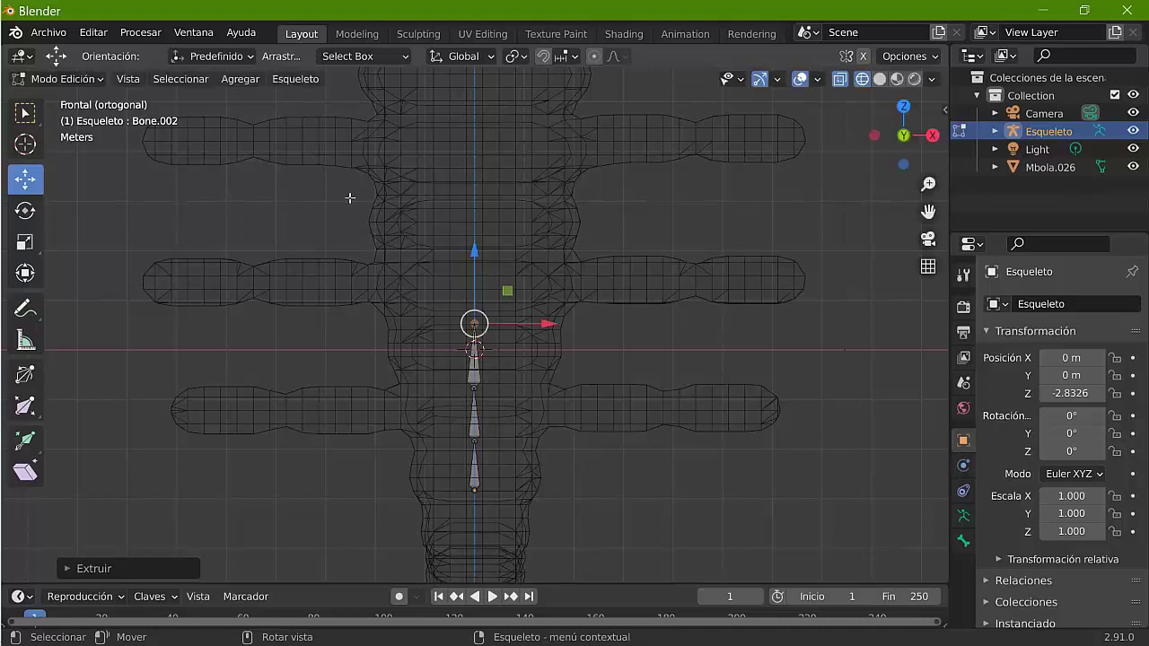
pyautogui.press('e')
pyautogui.click(349, 134)
pyautogui.press('e')
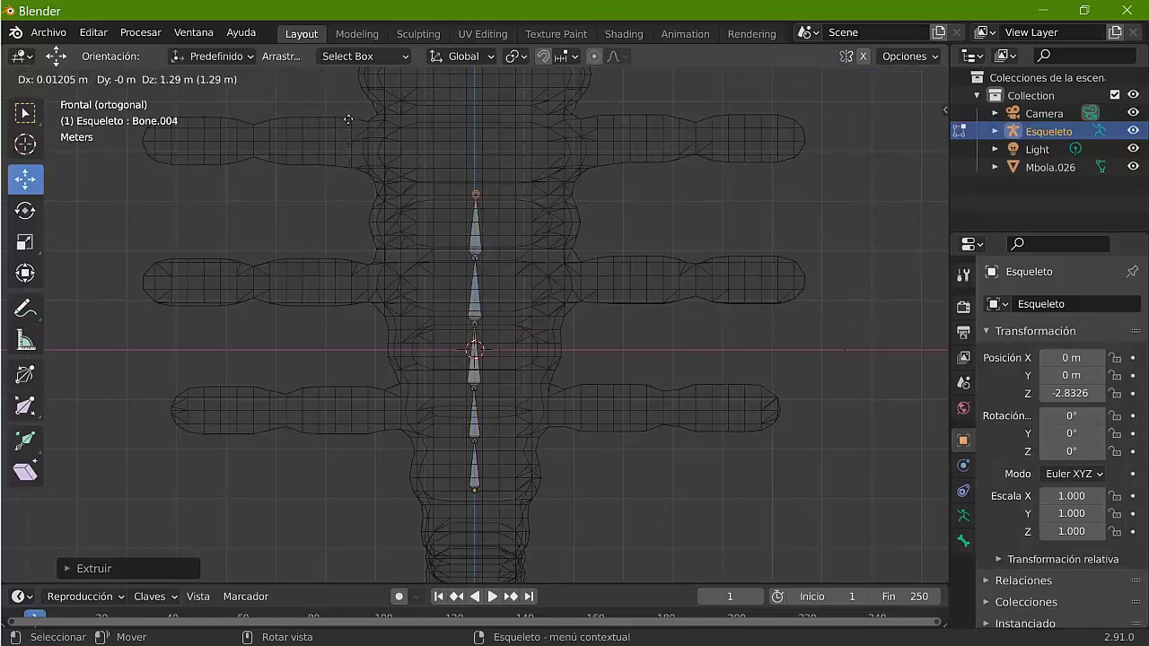
pyautogui.click(348, 120)
pyautogui.press('e')
pyautogui.click(353, 75)
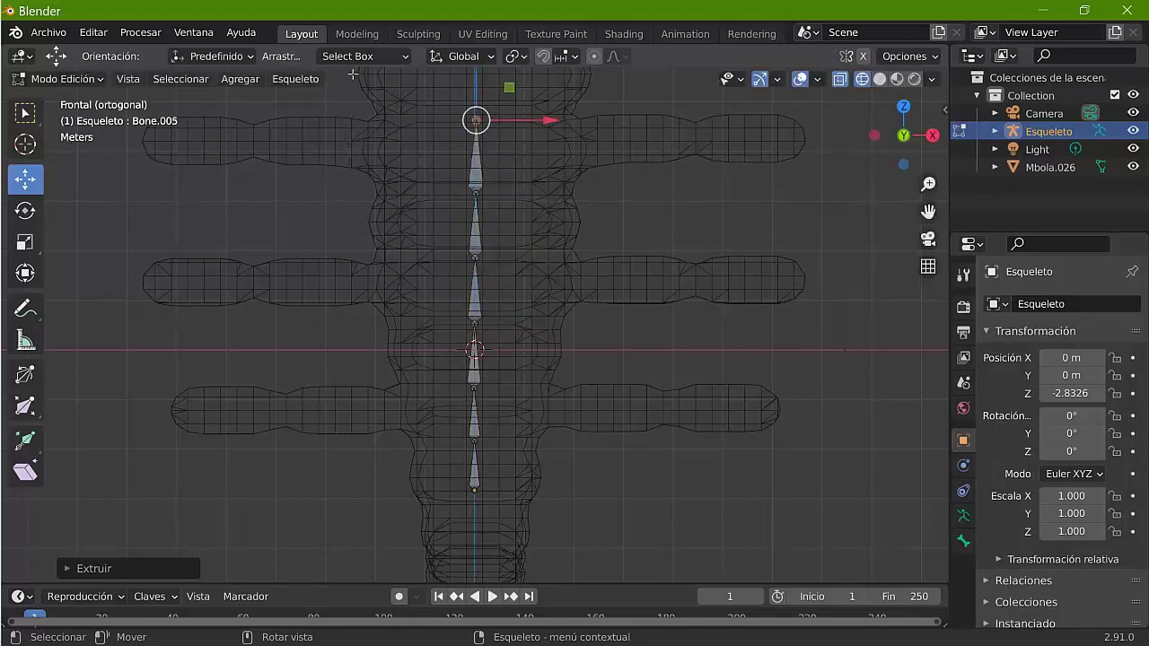
# Step: Extrude Bone.006 and Bone.007, ending at the base of the head
pyautogui.keyDown('ctrl'); pyautogui.scroll(5, 519, 167); pyautogui.keyUp('ctrl')
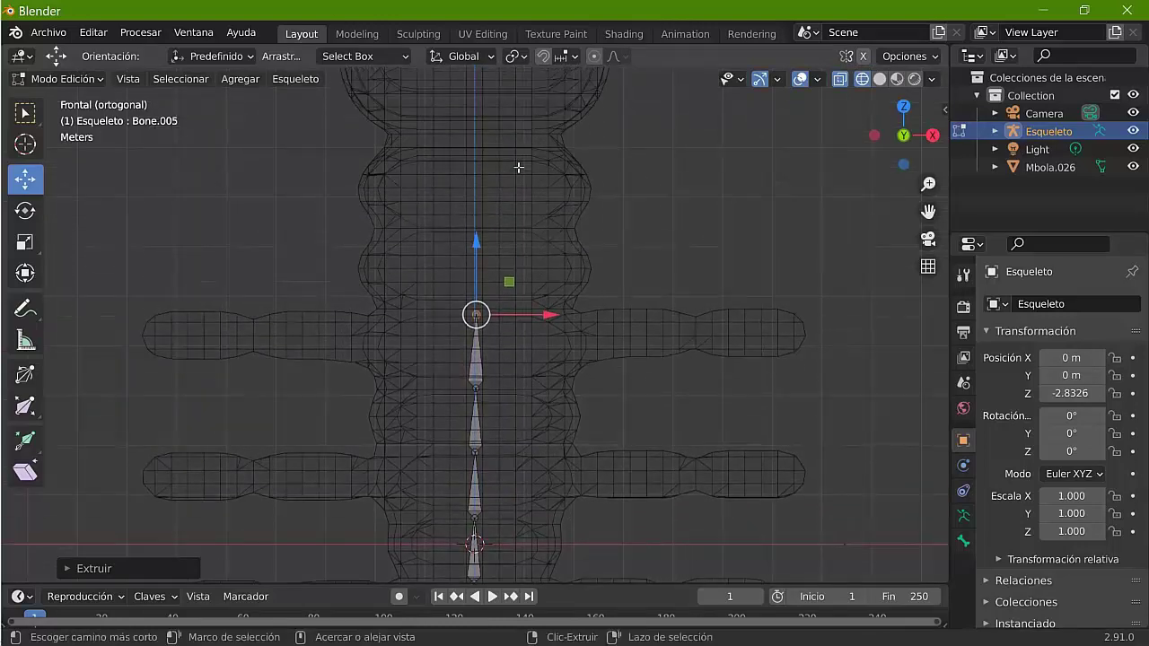
pyautogui.press('e')
pyautogui.click(443, 175)
pyautogui.press('e')
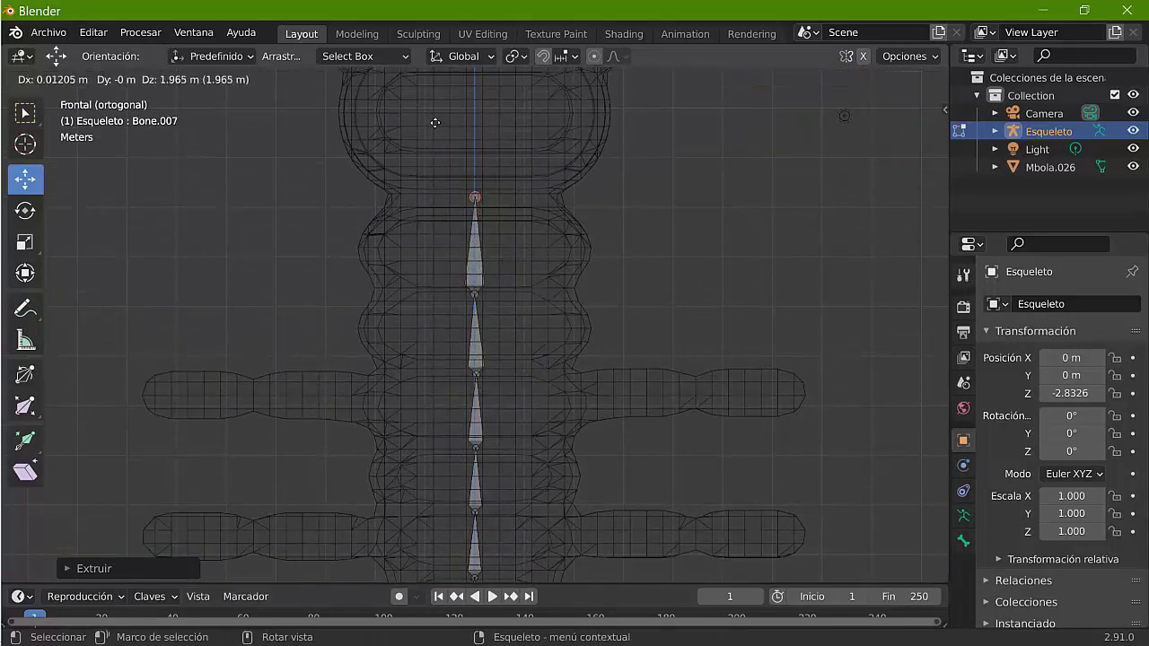
pyautogui.click(489, 132)
pyautogui.keyDown('shift'); pyautogui.scroll(4, 489, 132); pyautogui.keyUp('shift')
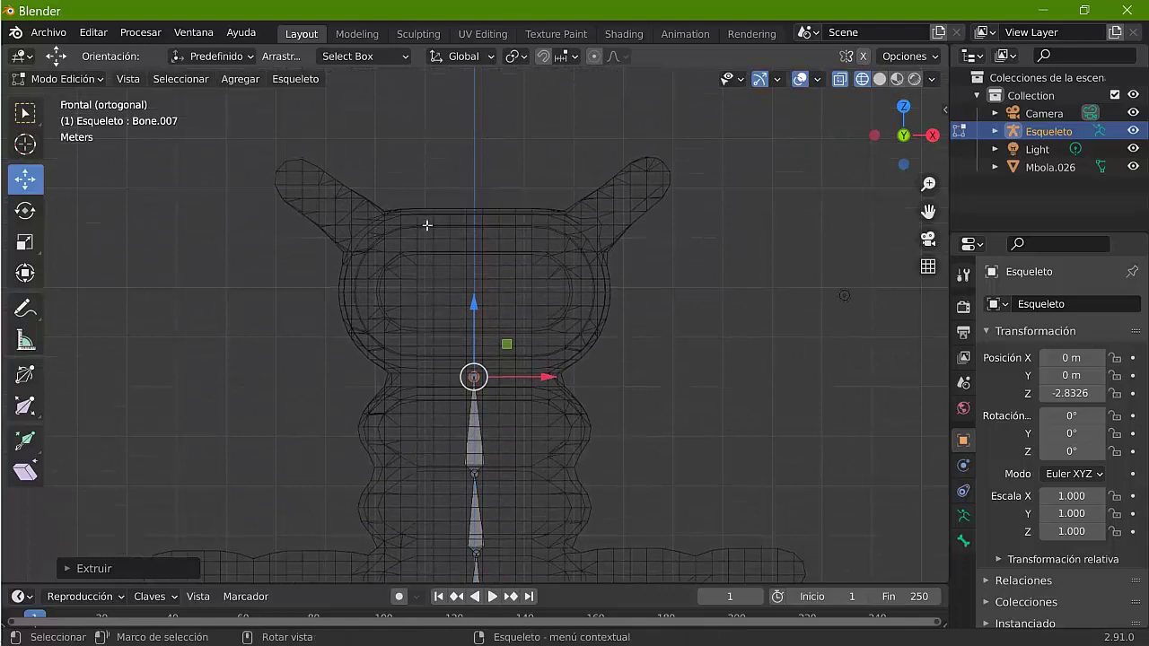
# Step: Extrude a head bone and a bone chain into the right antenna, fixing one misplaced bone
pyautogui.press('e')
pyautogui.click(428, 121)
pyautogui.press('e')
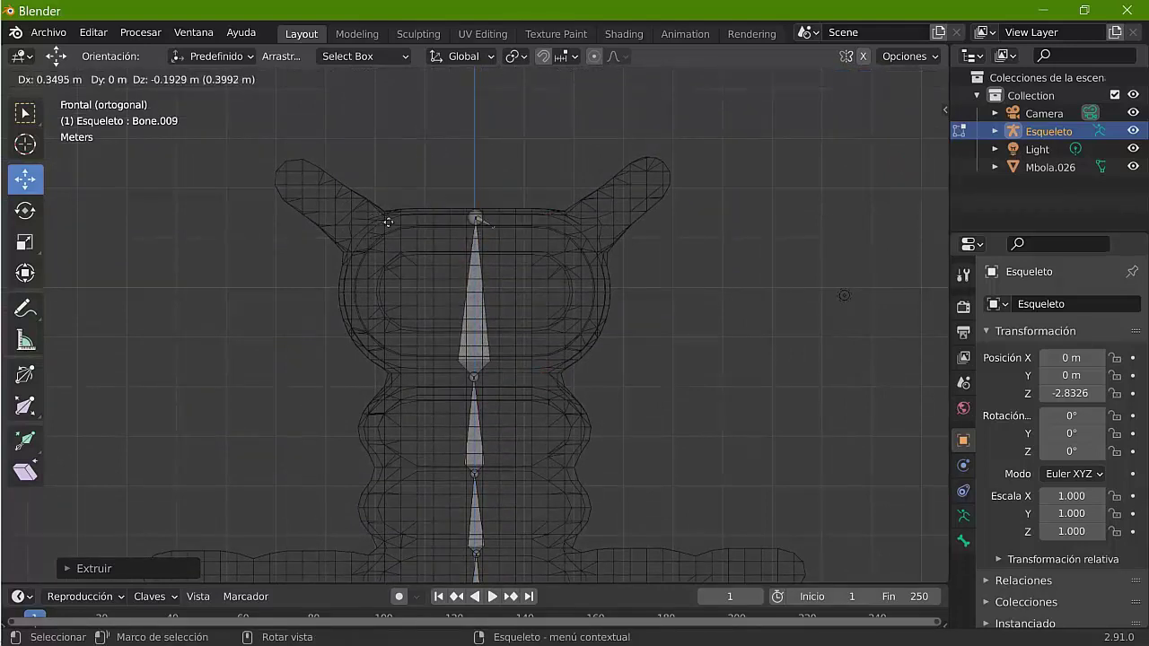
pyautogui.click(438, 235)
pyautogui.press('e')
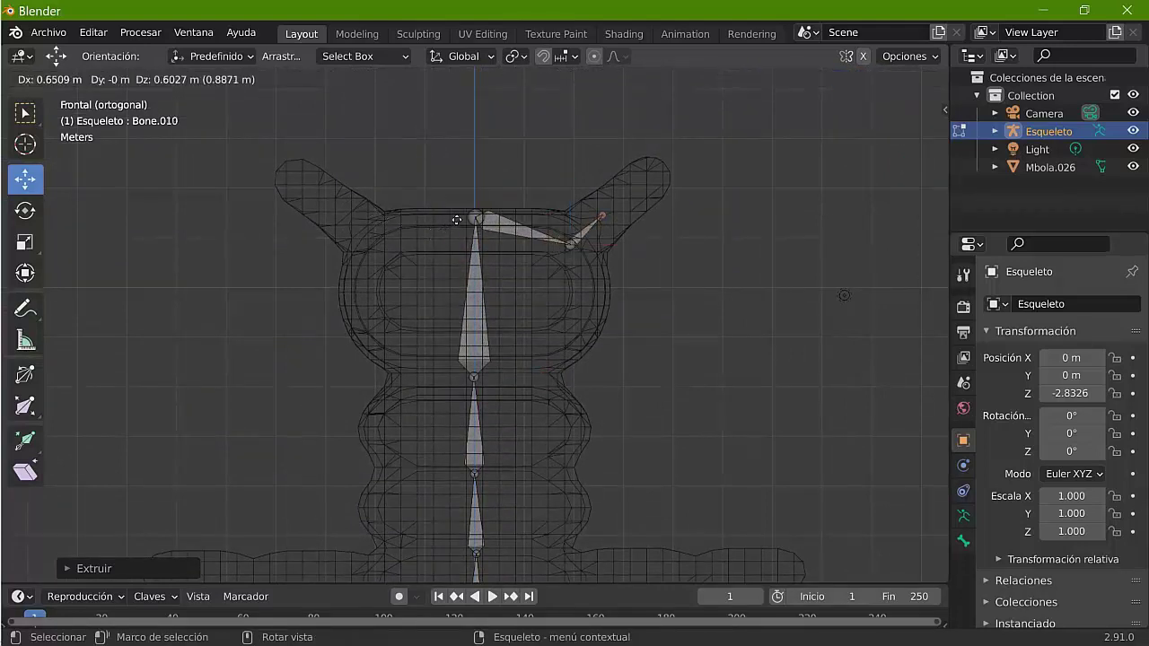
pyautogui.hotkey('ctrl', 'z')
pyautogui.press('g')
pyautogui.click(438, 212)
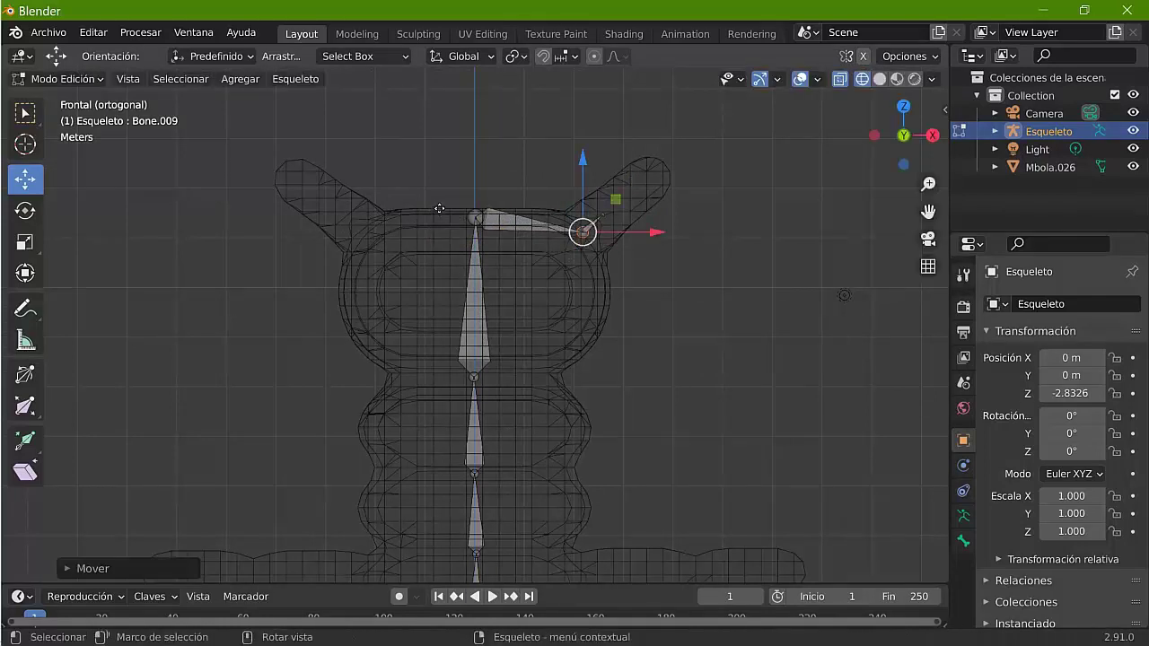
pyautogui.press('e')
pyautogui.click(467, 190)
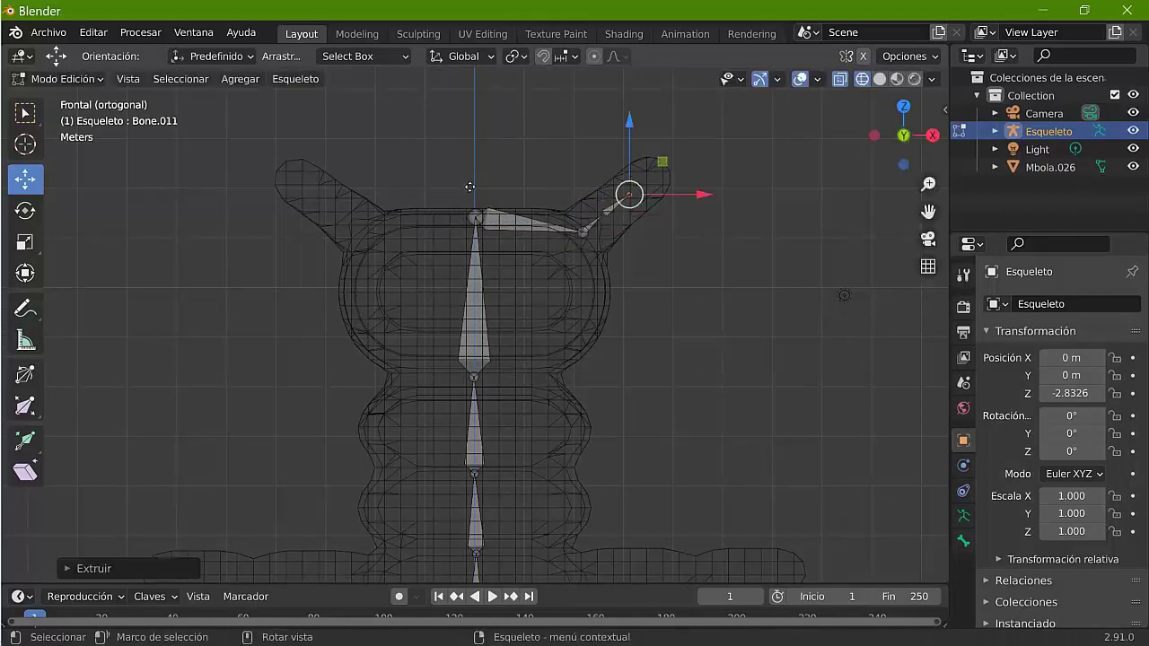
pyautogui.press('e')
pyautogui.click(484, 183)
# Step: Branch from the head joint and extrude four bones into the left horn, ending at Bone.016
pyautogui.click(475, 217)
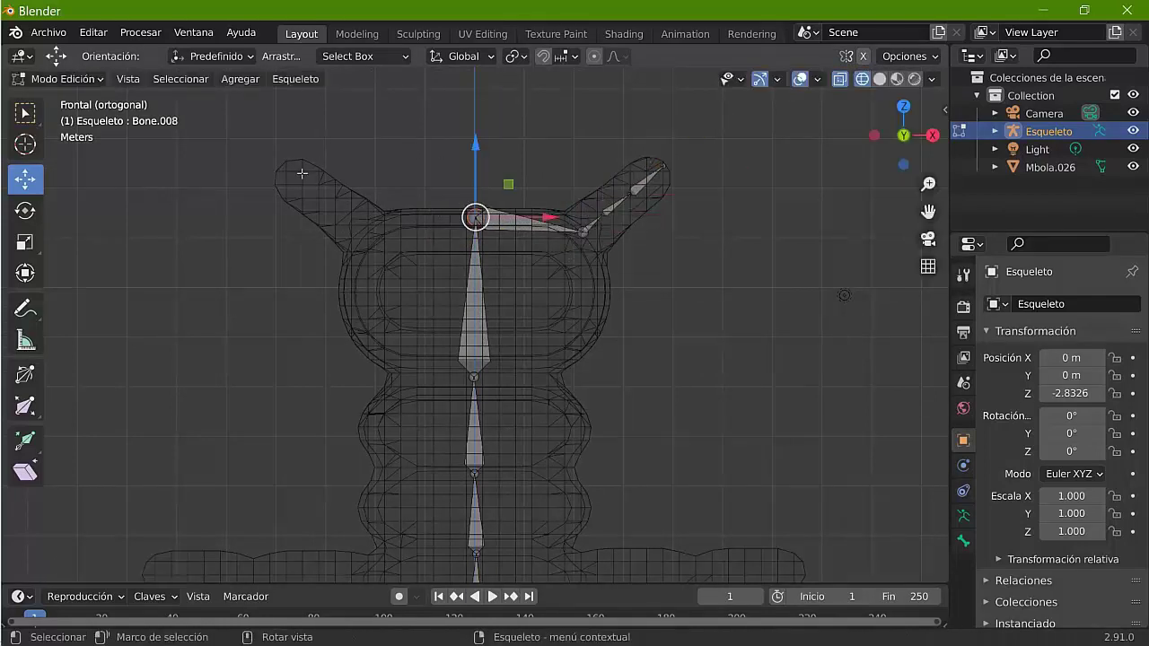
pyautogui.press('e')
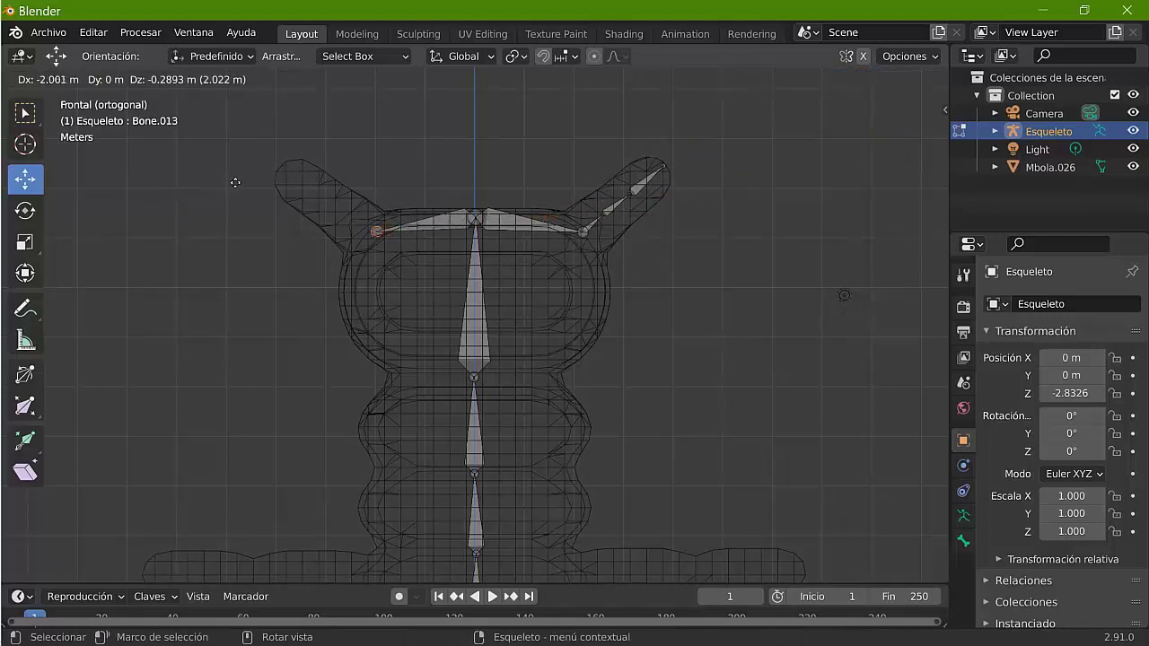
pyautogui.click(235, 182)
pyautogui.press('e')
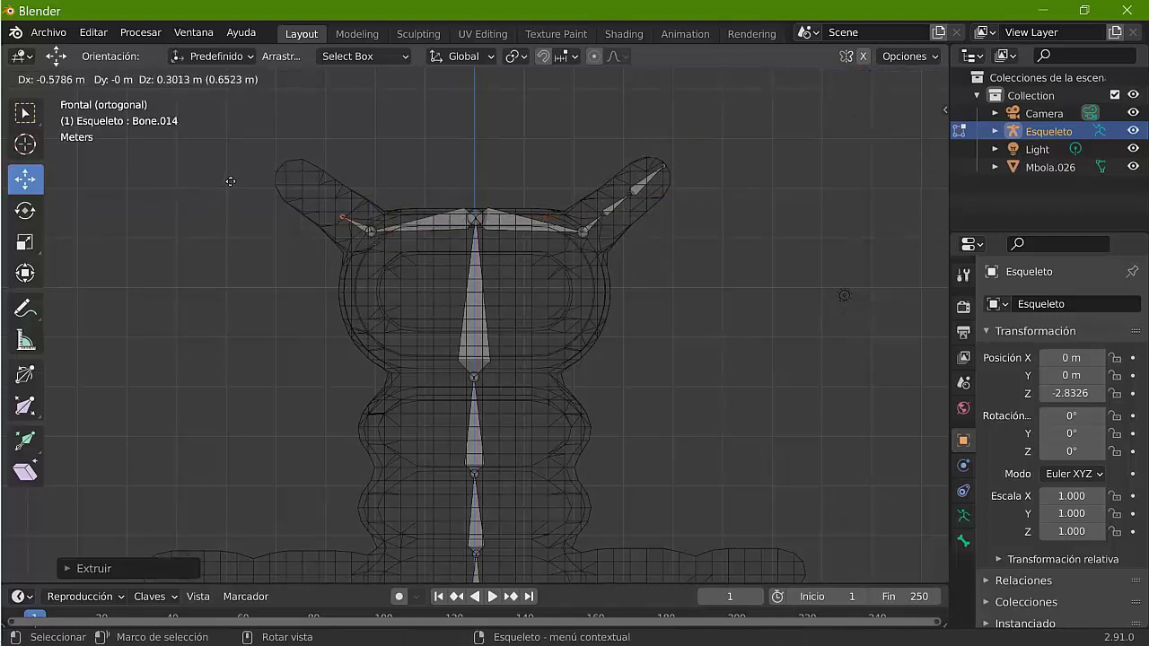
pyautogui.click(231, 182)
pyautogui.press('e')
pyautogui.click(214, 170)
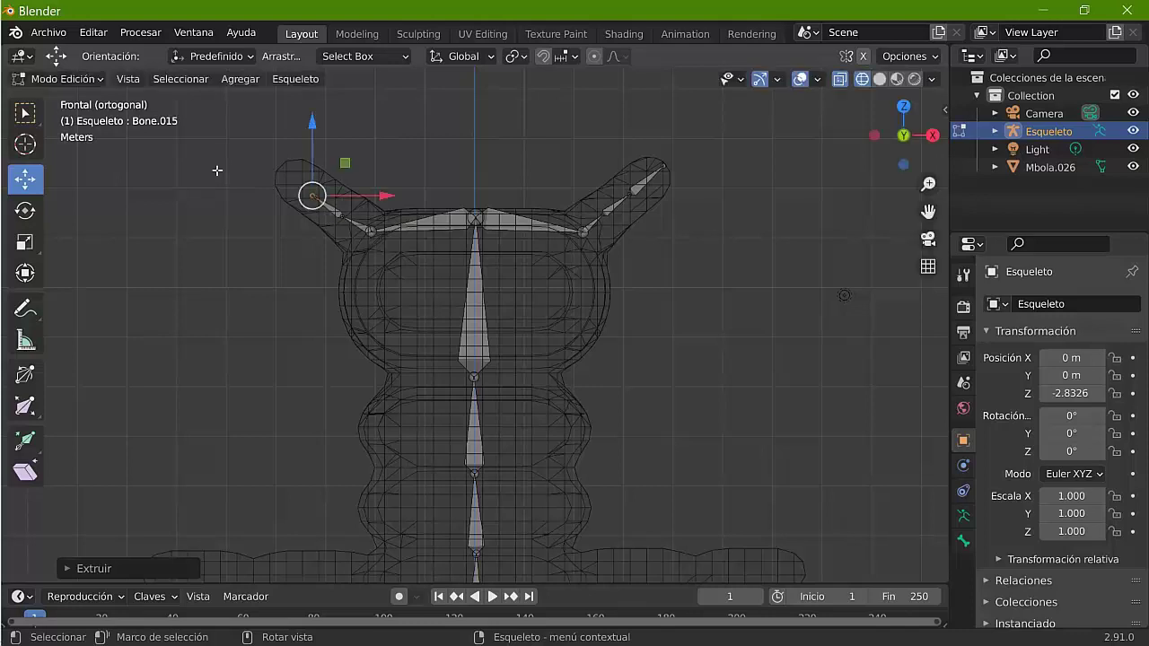
pyautogui.press('e')
pyautogui.click(200, 155)
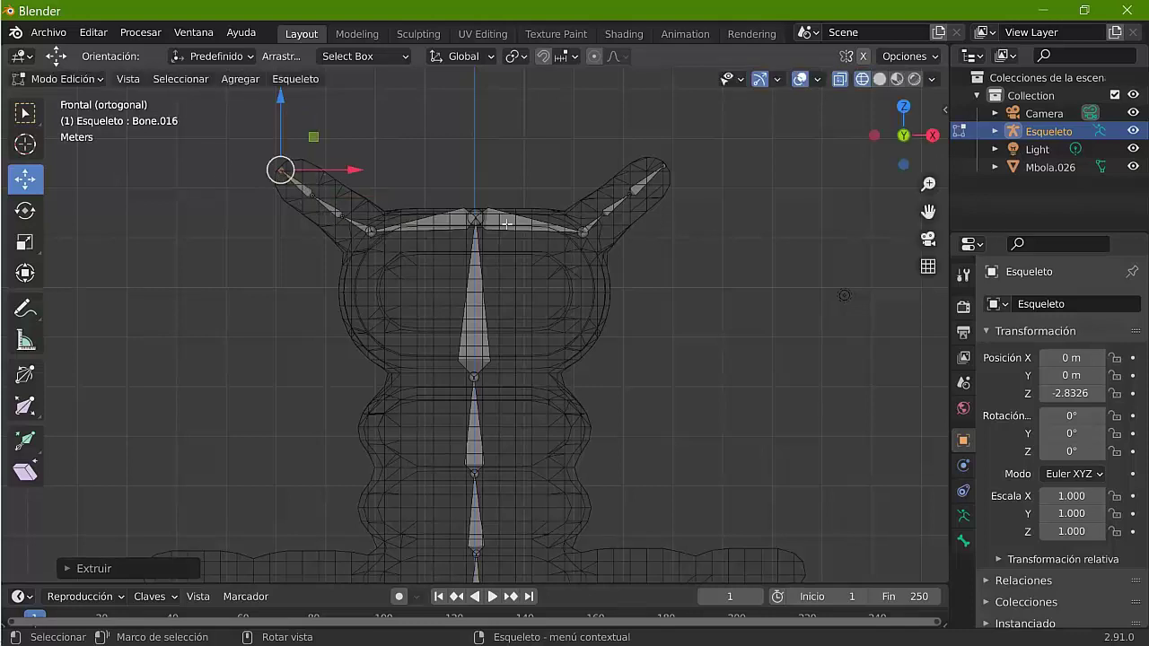
# Step: Extrude three-bone chains into the upper right and upper left legs
pyautogui.keyDown('shift'); pyautogui.scroll(-3, 506, 224); pyautogui.keyUp('shift')
pyautogui.keyDown('shift'); pyautogui.scroll(-5, 506, 223); pyautogui.keyUp('shift')
pyautogui.keyDown('shift'); pyautogui.scroll(-3, 507, 223); pyautogui.keyUp('shift')
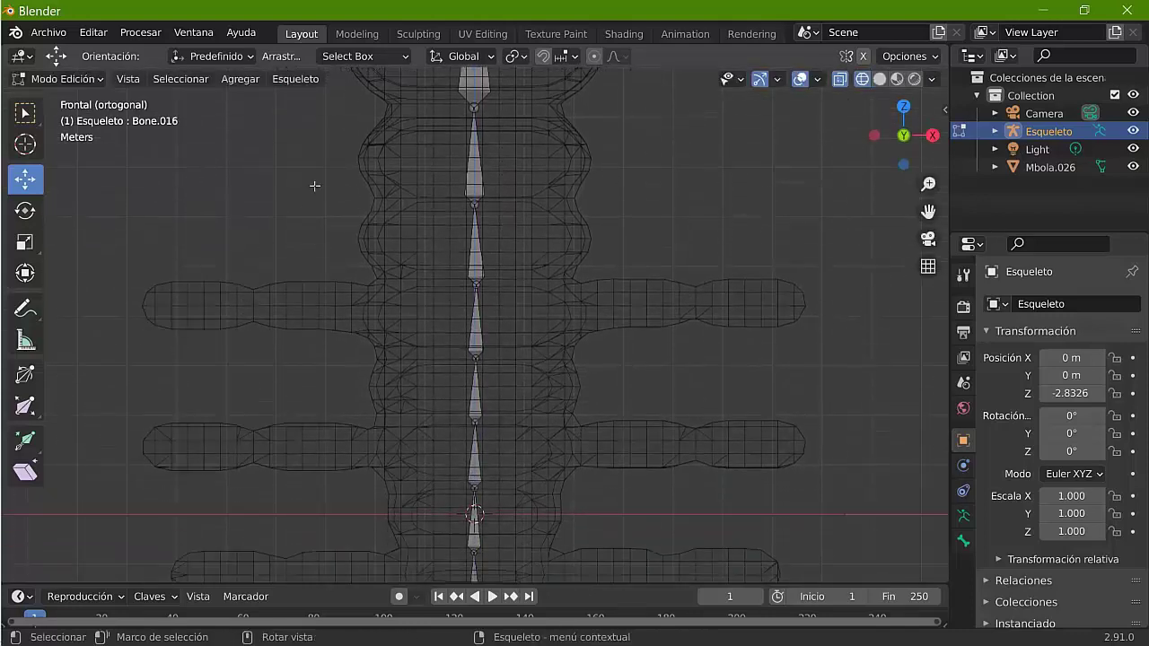
pyautogui.press('e')
pyautogui.click(423, 246)
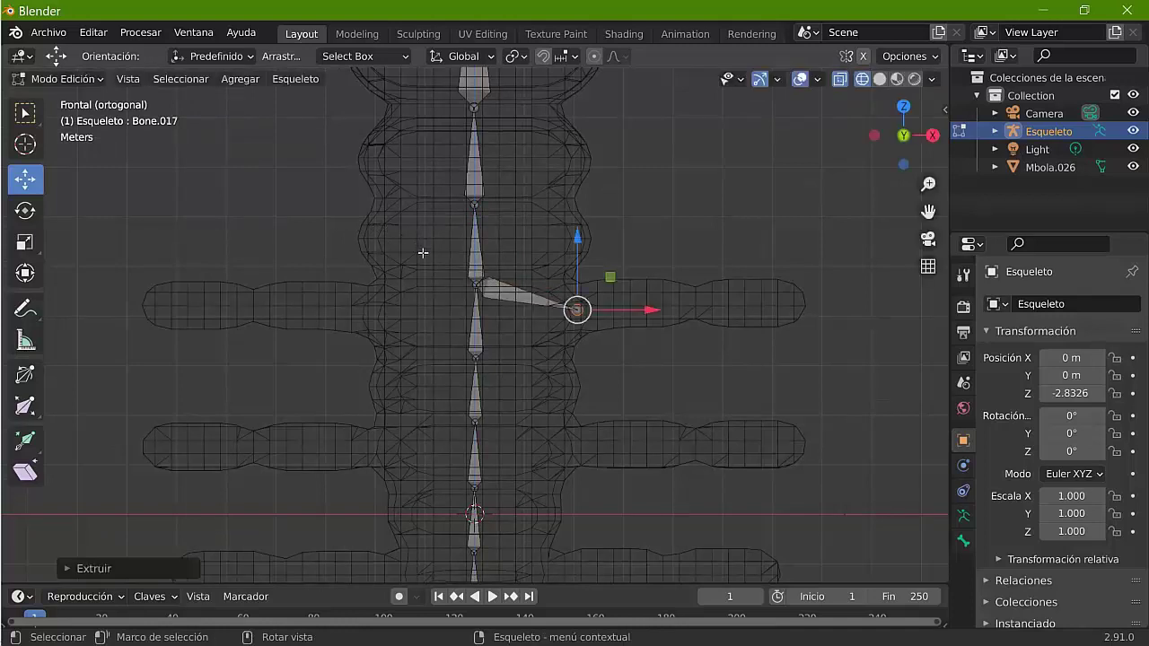
pyautogui.press('e')
pyautogui.click(477, 253)
pyautogui.press('e')
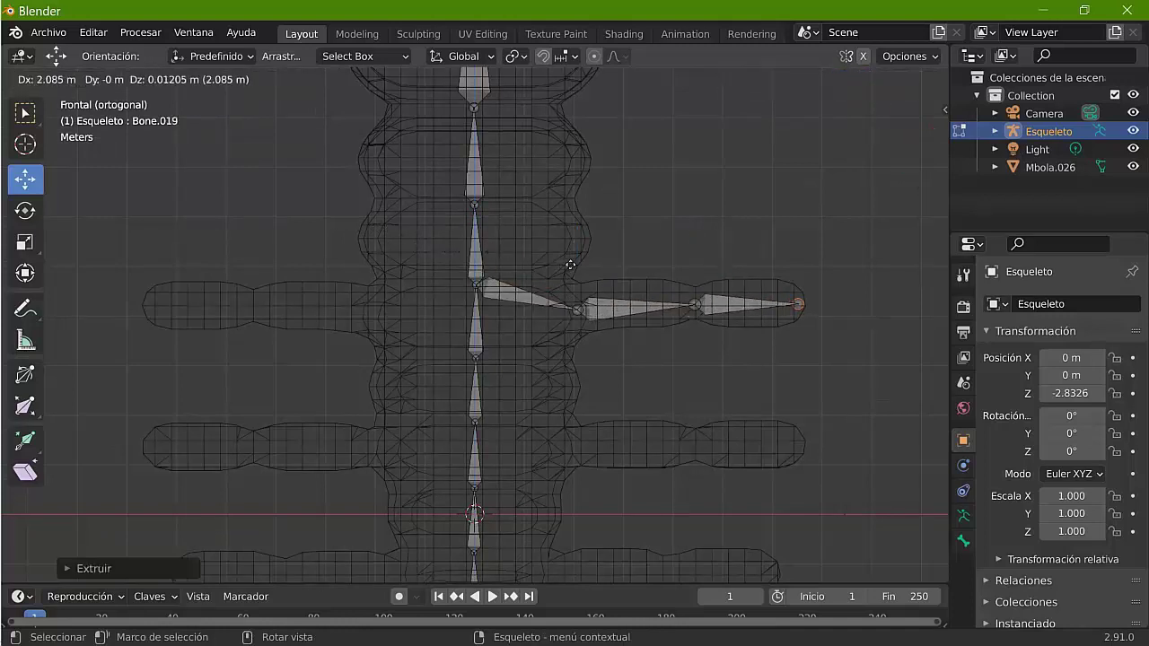
pyautogui.click(570, 266)
pyautogui.click(474, 283)
pyautogui.press('e')
pyautogui.click(231, 252)
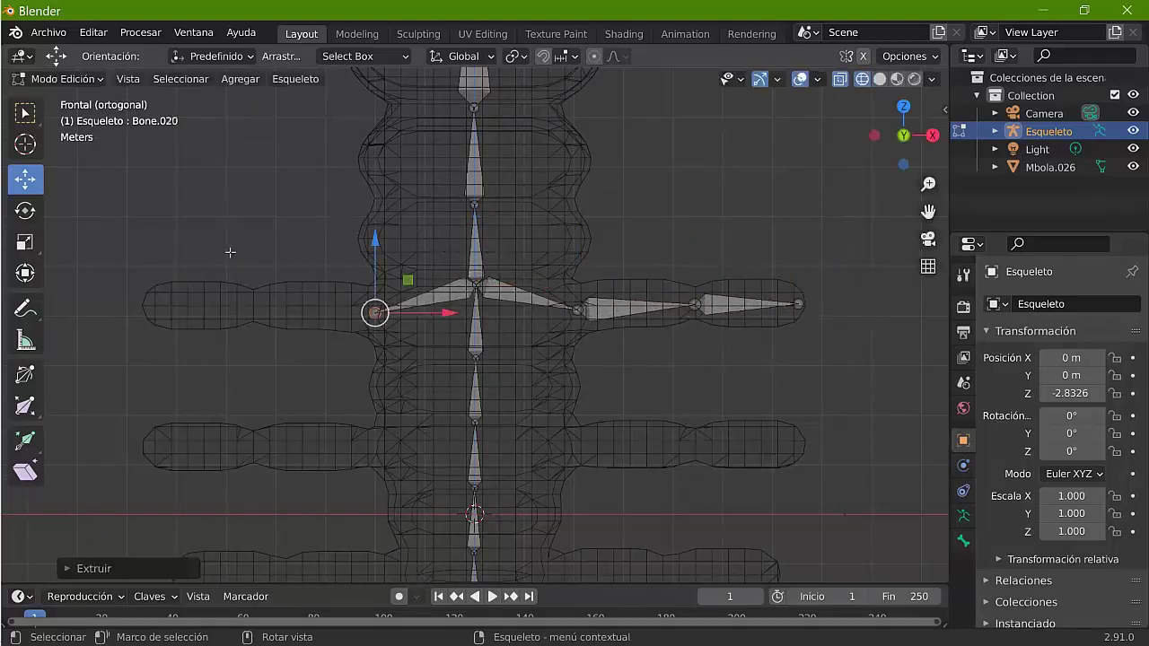
pyautogui.press('e')
pyautogui.click(147, 249)
pyautogui.press('e')
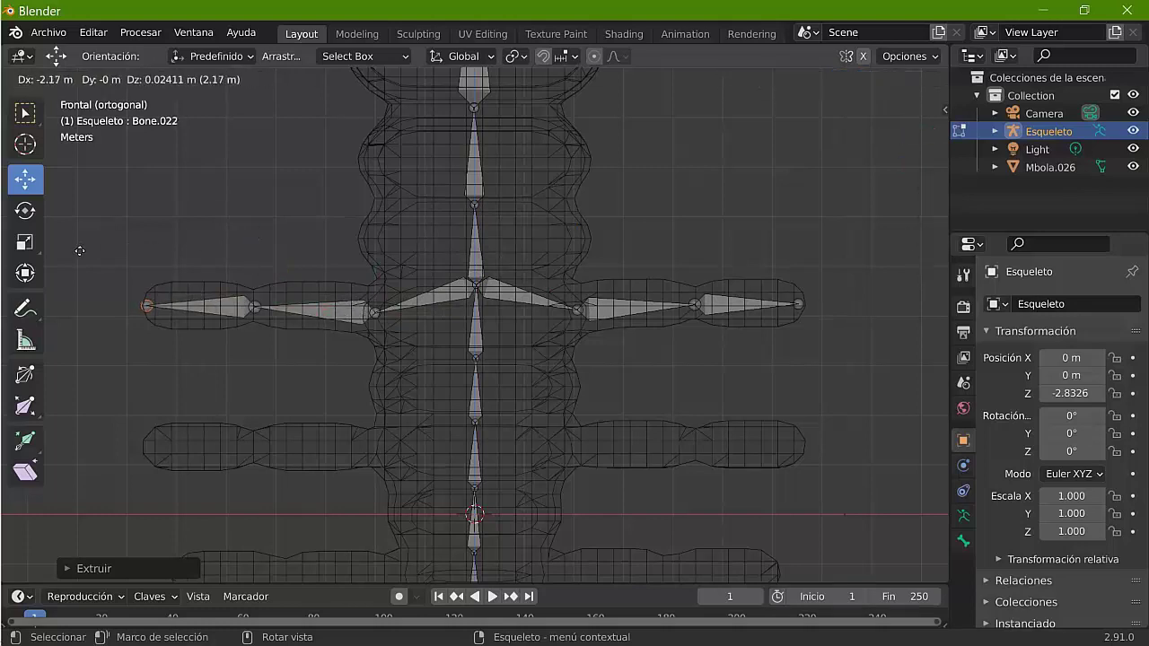
pyautogui.click(80, 250)
# Step: Extrude three-bone chains from the spine into both legs of the second pair
pyautogui.click(474, 419)
pyautogui.press('e')
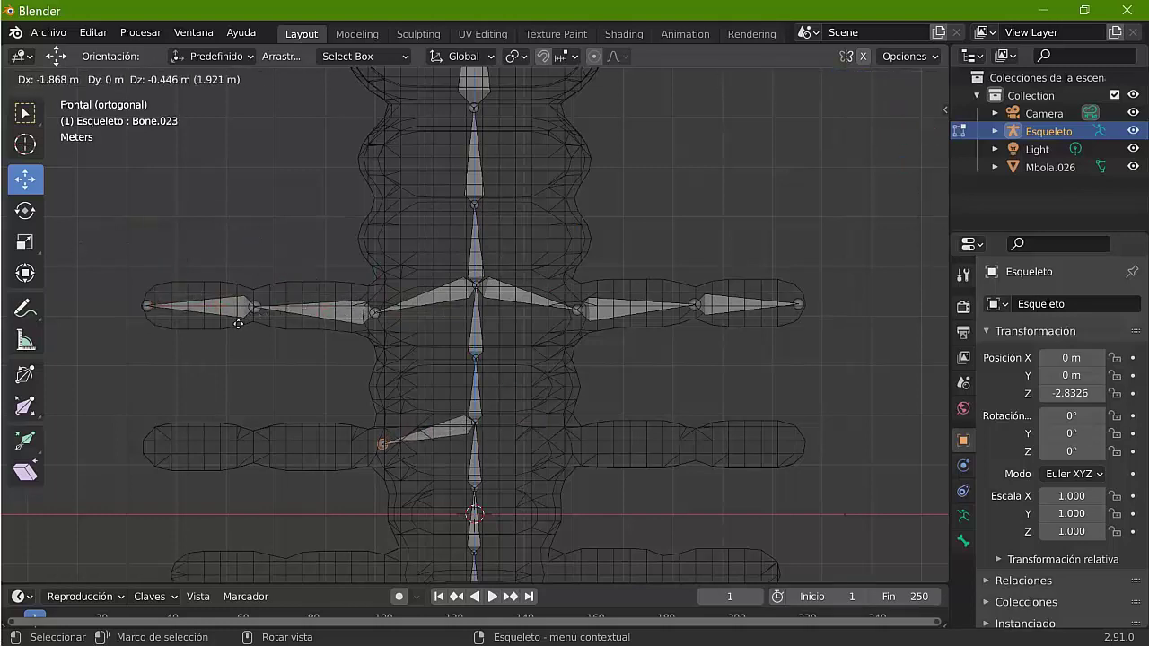
pyautogui.click(232, 324)
pyautogui.press('e')
pyautogui.click(176, 340)
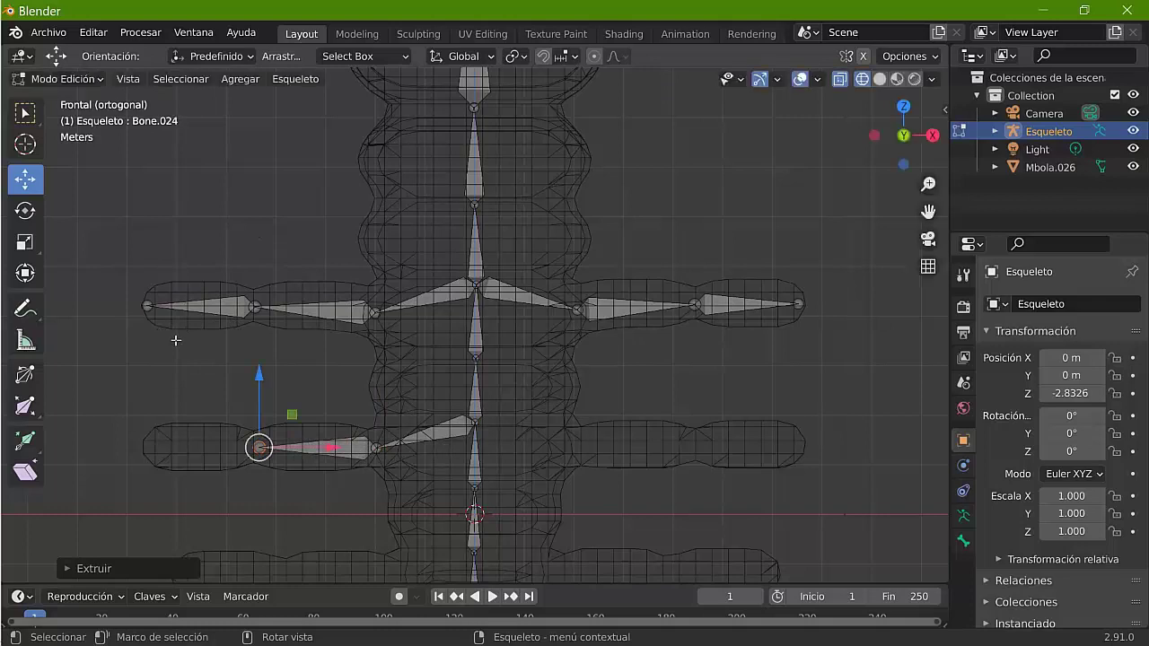
pyautogui.press('e')
pyautogui.click(103, 342)
pyautogui.click(474, 418)
pyautogui.press('e')
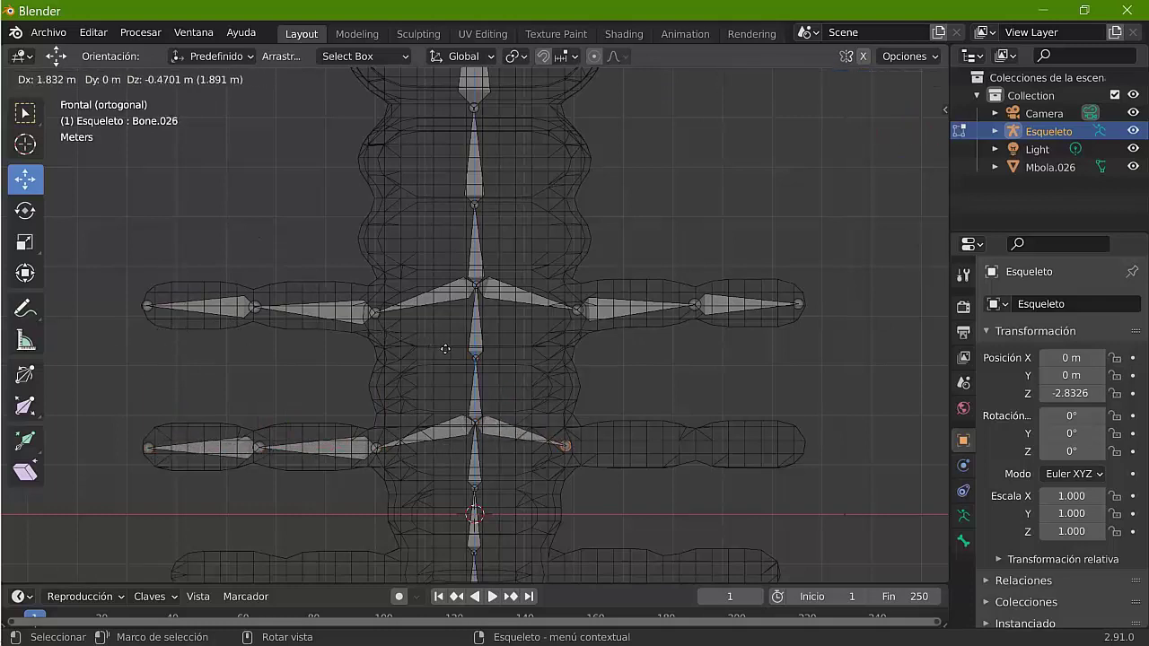
pyautogui.click(454, 349)
pyautogui.press('e')
pyautogui.click(529, 350)
pyautogui.press('e')
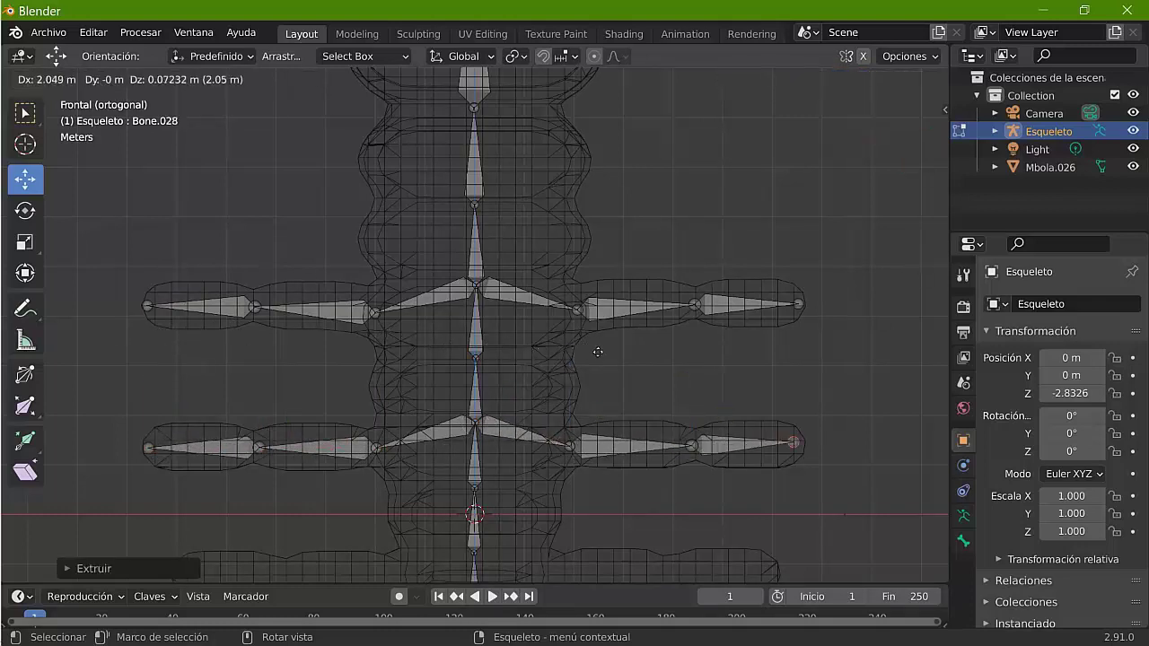
pyautogui.click(598, 352)
# Step: Extrude three-bone chains into the bottom right and bottom left legs
pyautogui.keyDown('shift'); pyautogui.scroll(-1, 580, 309); pyautogui.keyUp('shift')
pyautogui.keyDown('shift'); pyautogui.scroll(-4, 581, 310); pyautogui.keyUp('shift')
pyautogui.keyDown('shift'); pyautogui.scroll(-3, 580, 310); pyautogui.keyUp('shift')
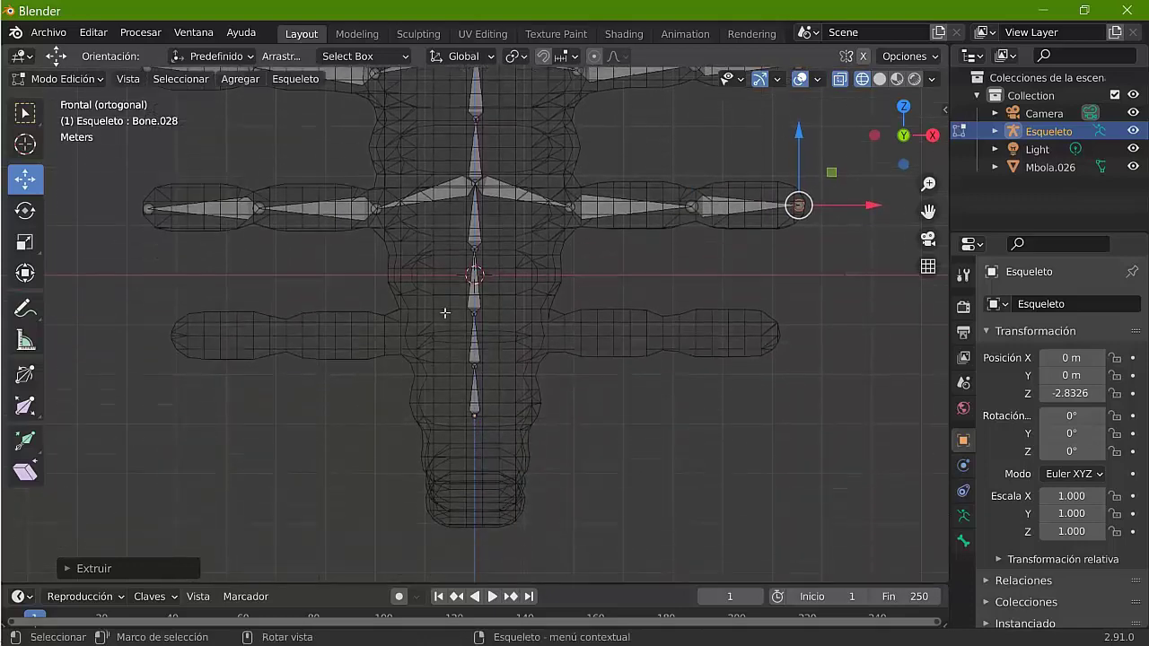
pyautogui.click(474, 311)
pyautogui.press('e')
pyautogui.click(395, 253)
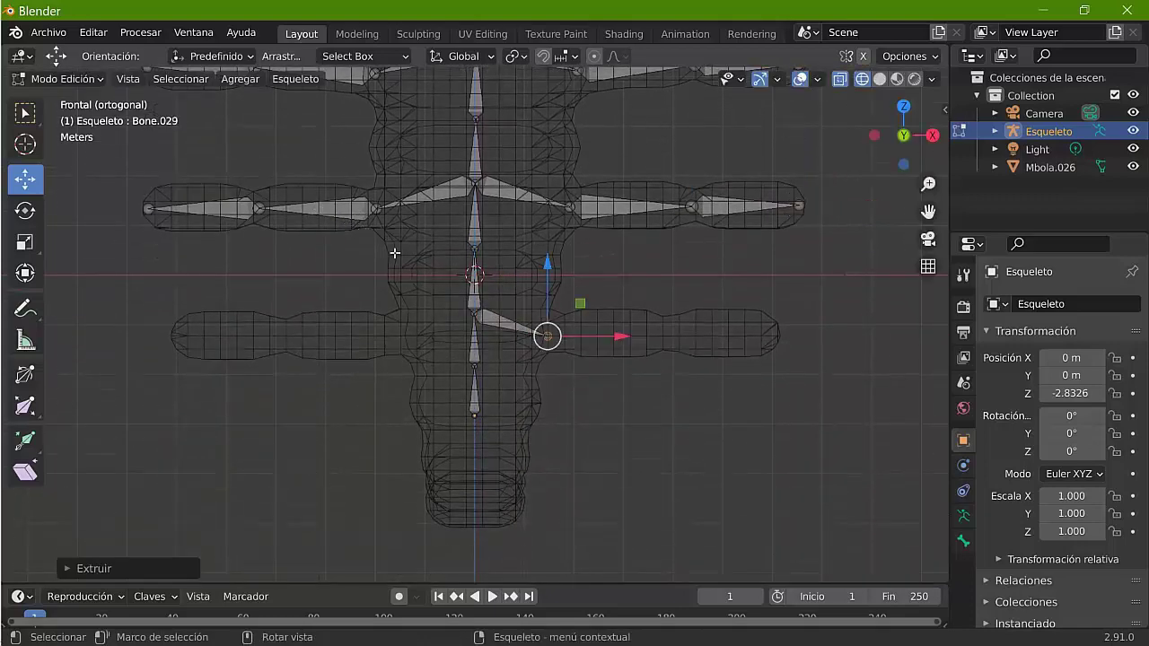
pyautogui.press('e')
pyautogui.click(473, 252)
pyautogui.press('e')
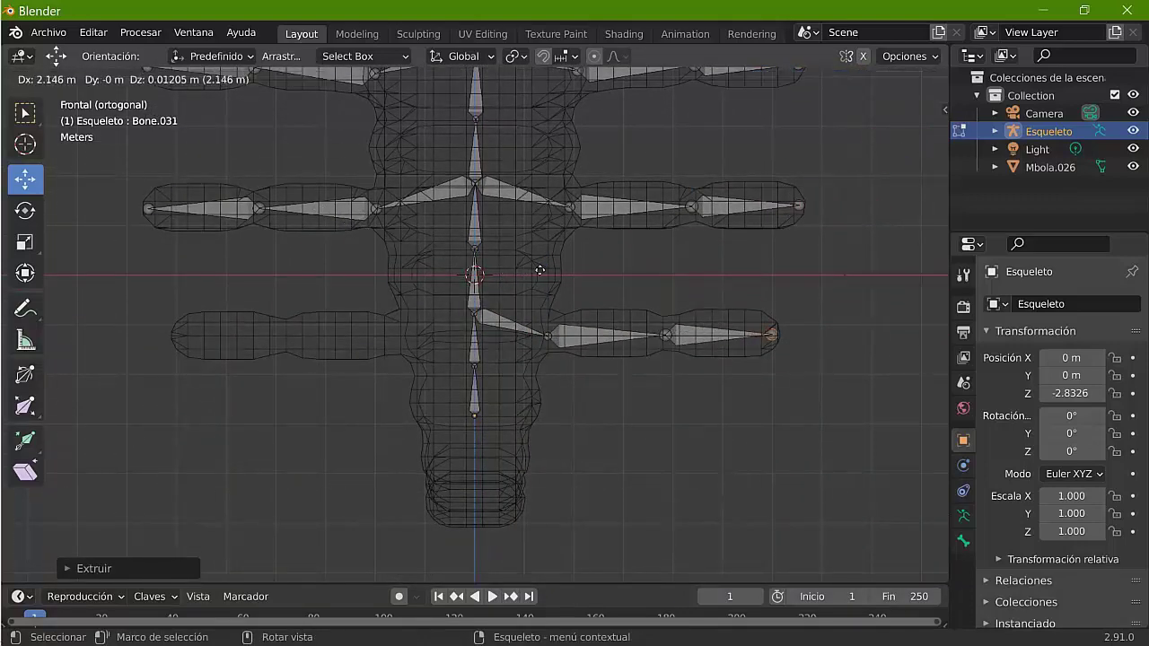
pyautogui.click(539, 270)
pyautogui.press('e')
pyautogui.click(246, 254)
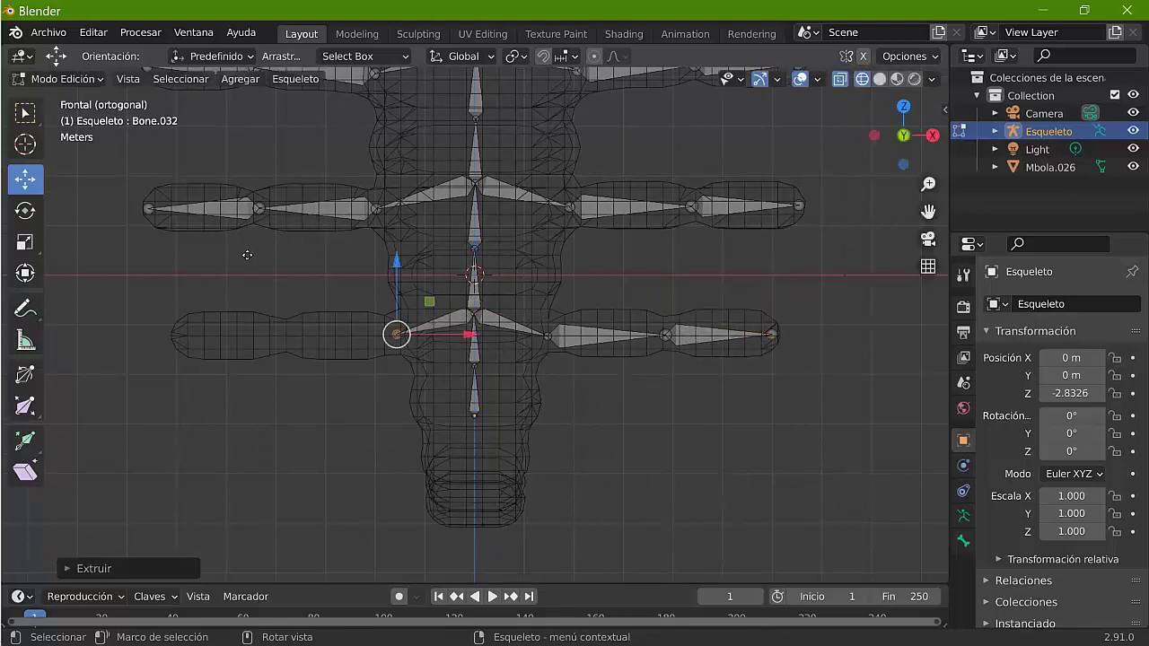
pyautogui.press('e')
pyautogui.click(172, 260)
pyautogui.press('e')
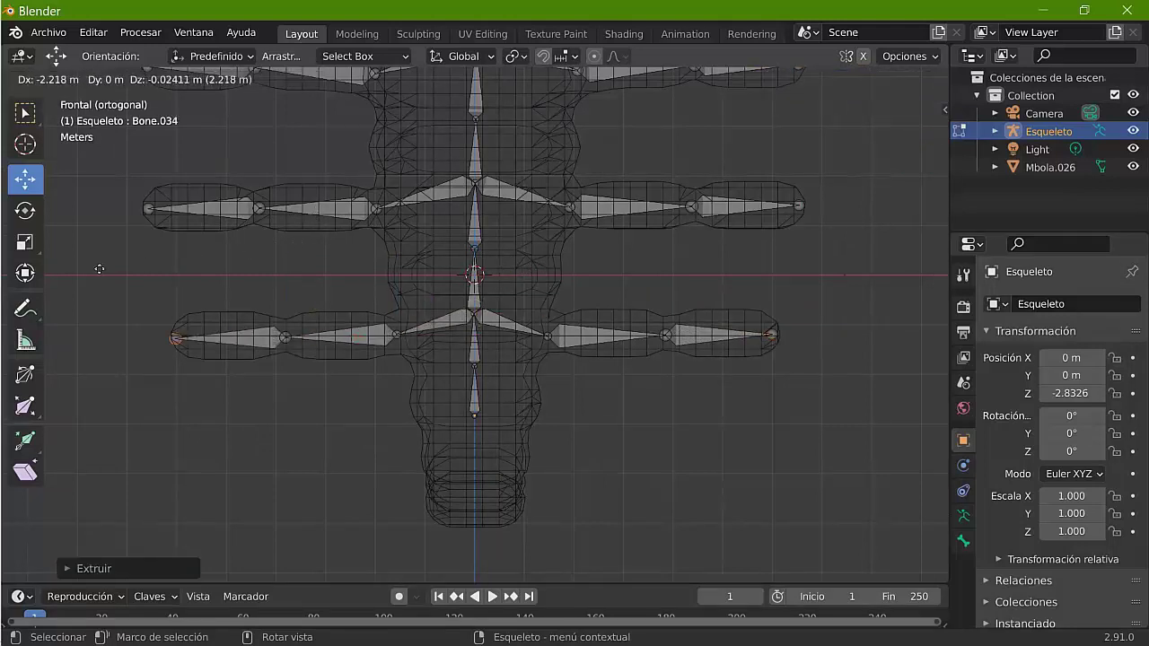
pyautogui.click(98, 265)
# Step: Extrude three tail bones along the curl to Bone.037 in right view, then return to Object Mode
pyautogui.click(474, 415)
pyautogui.press('KP_3')
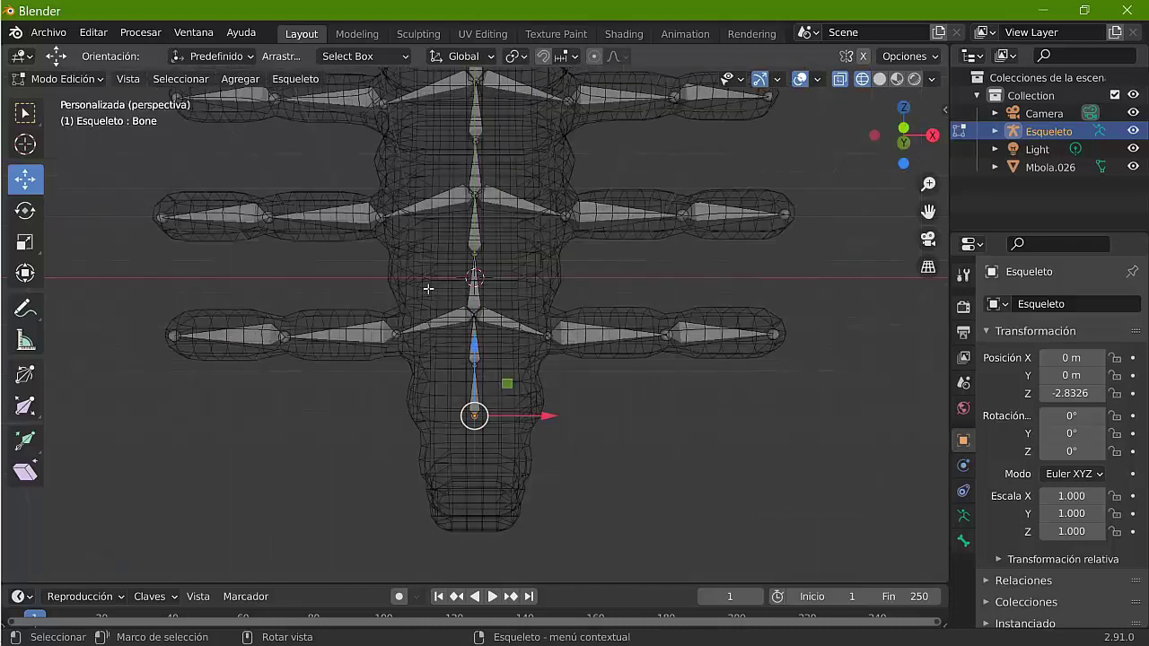
pyautogui.press('e')
pyautogui.click(362, 377)
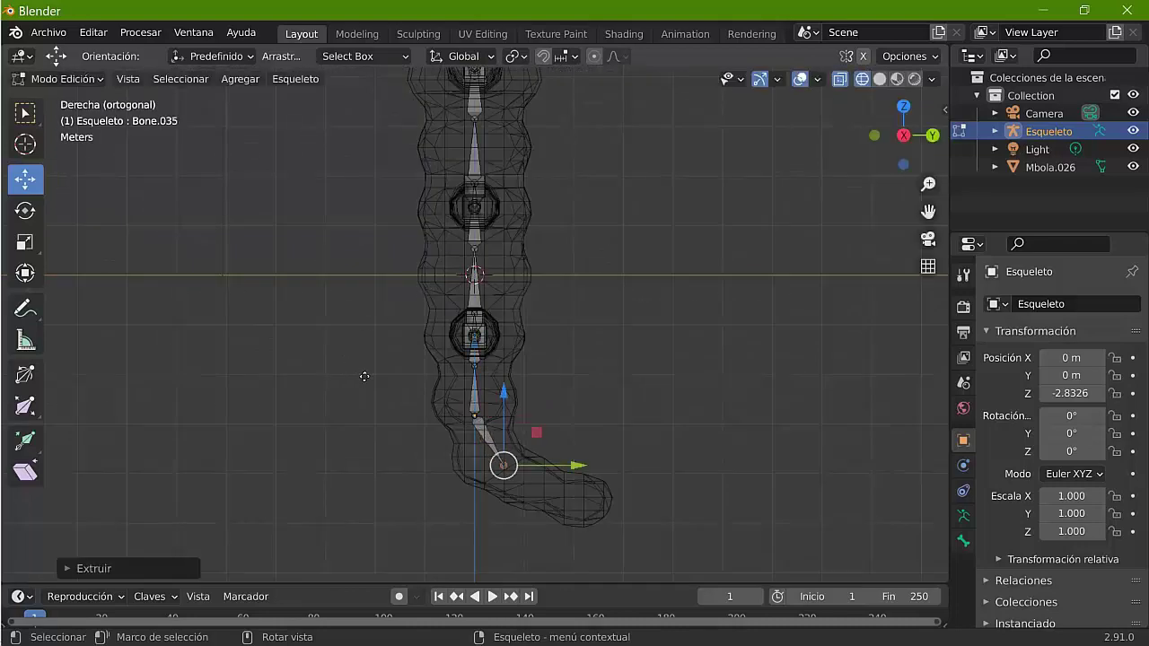
pyautogui.press('e')
pyautogui.click(405, 389)
pyautogui.press('e')
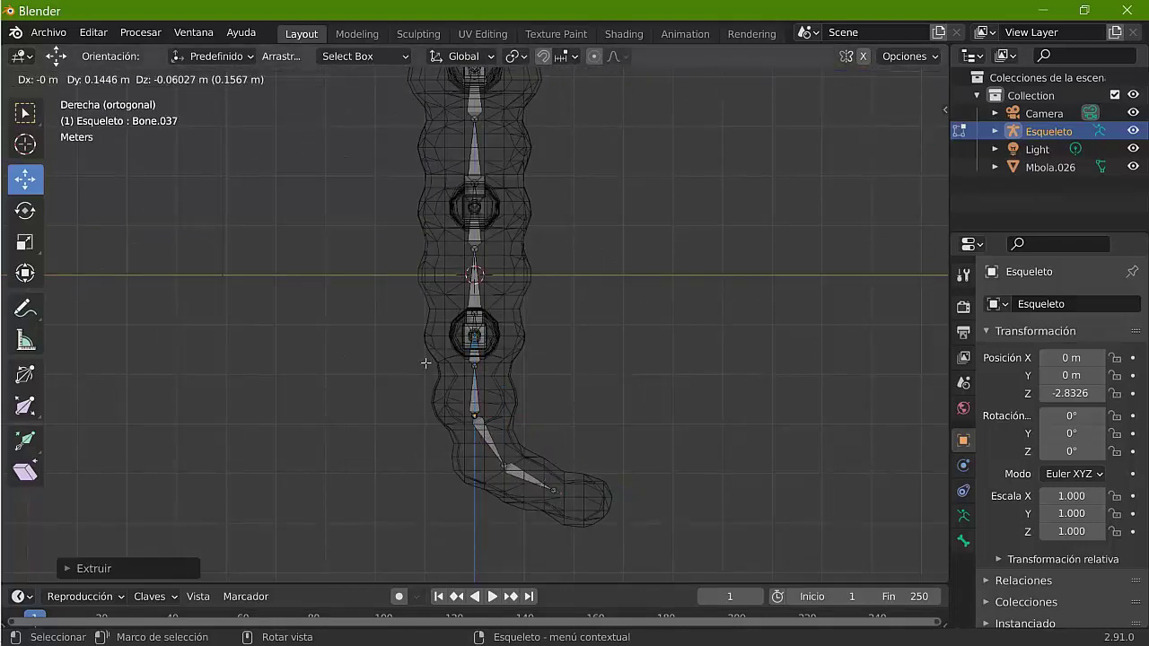
pyautogui.click(452, 367)
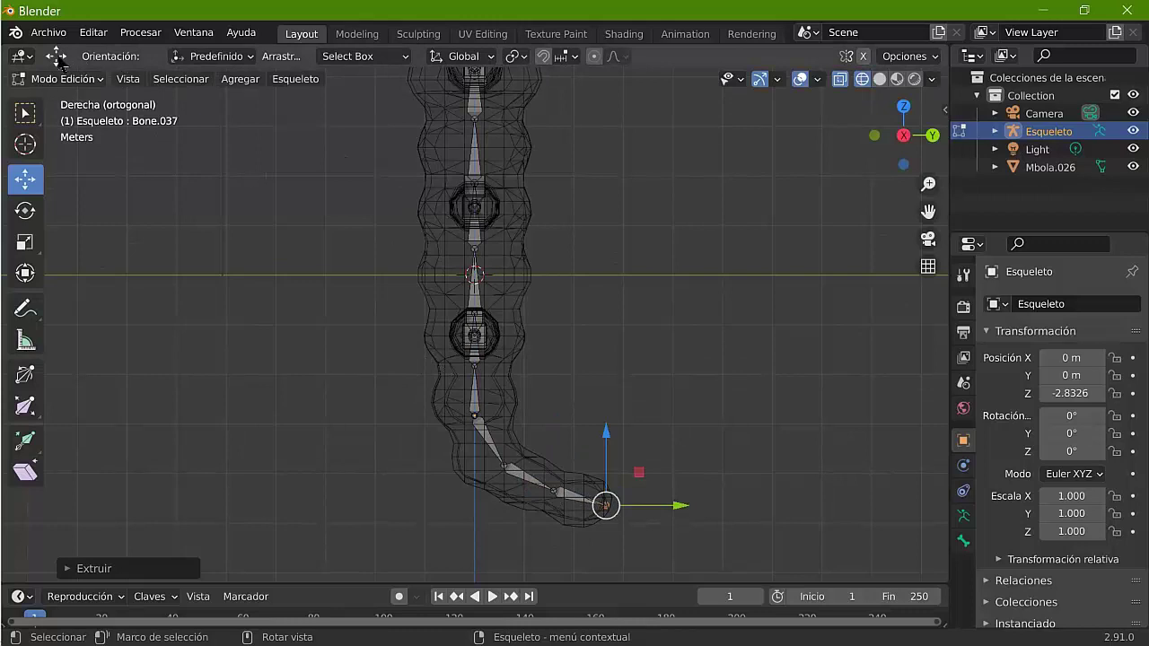
pyautogui.click(63, 77)
pyautogui.click(55, 91)
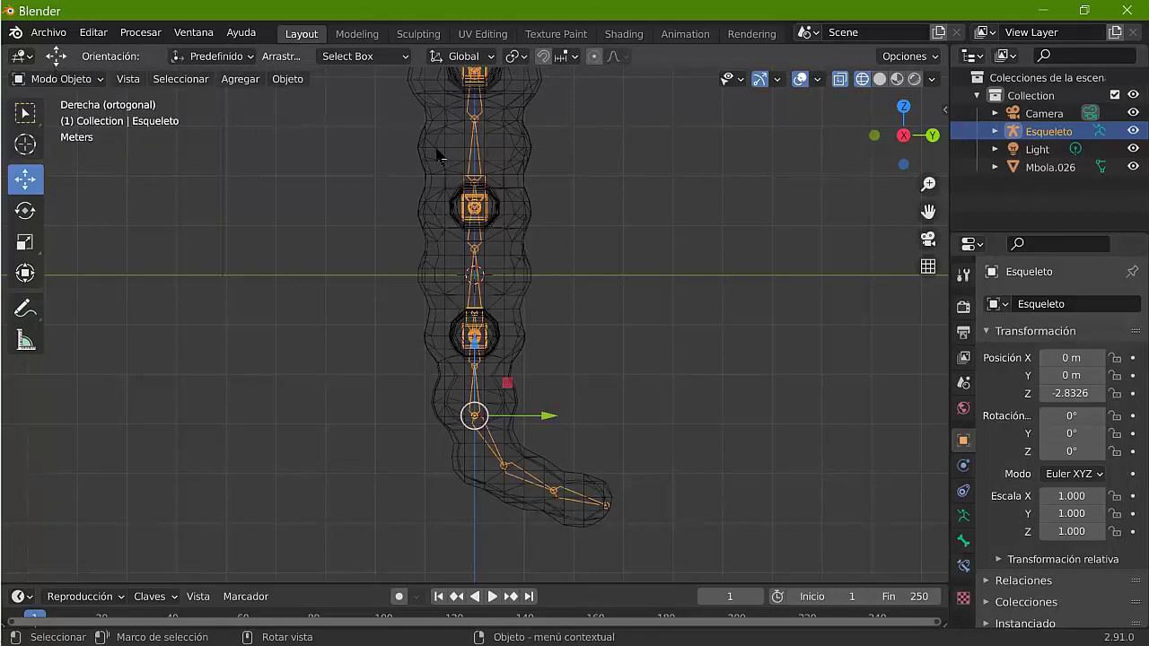
# Step: Parent the larva mesh to the Esqueleto armature with automatic weights
pyautogui.click(352, 109)
pyautogui.keyDown('shift'); pyautogui.click(321, 108); pyautogui.keyUp('shift')
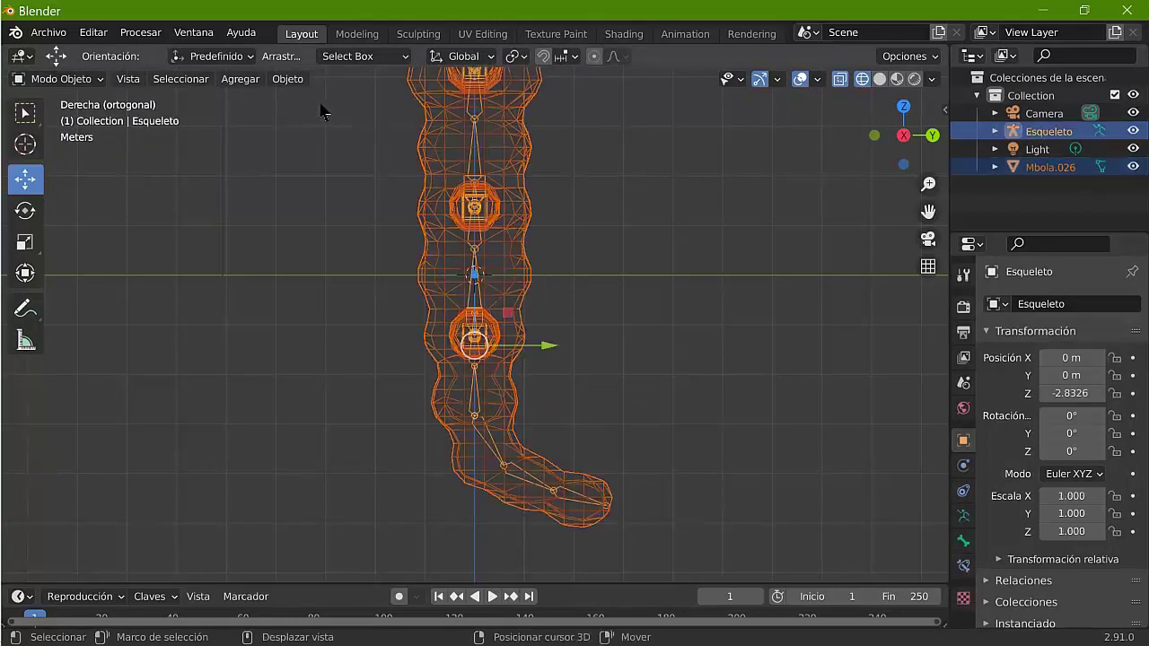
pyautogui.hotkey('ctrl', 'p')
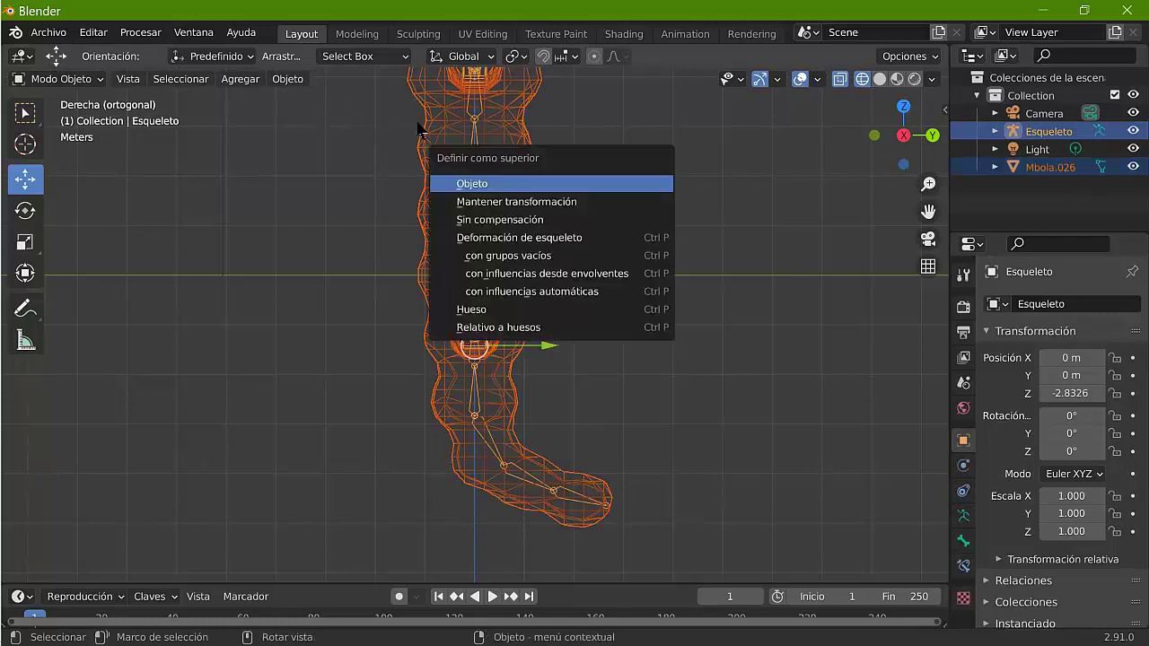
pyautogui.press('Down')
pyautogui.press('Down')
pyautogui.press('Down')
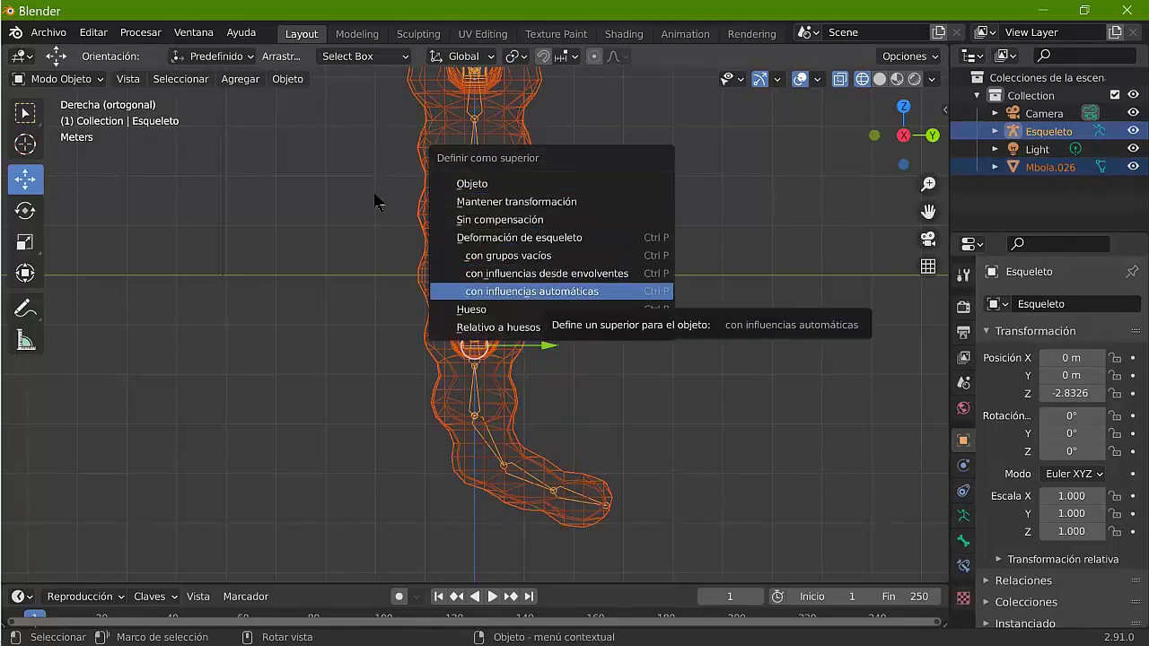
pyautogui.press('Return')
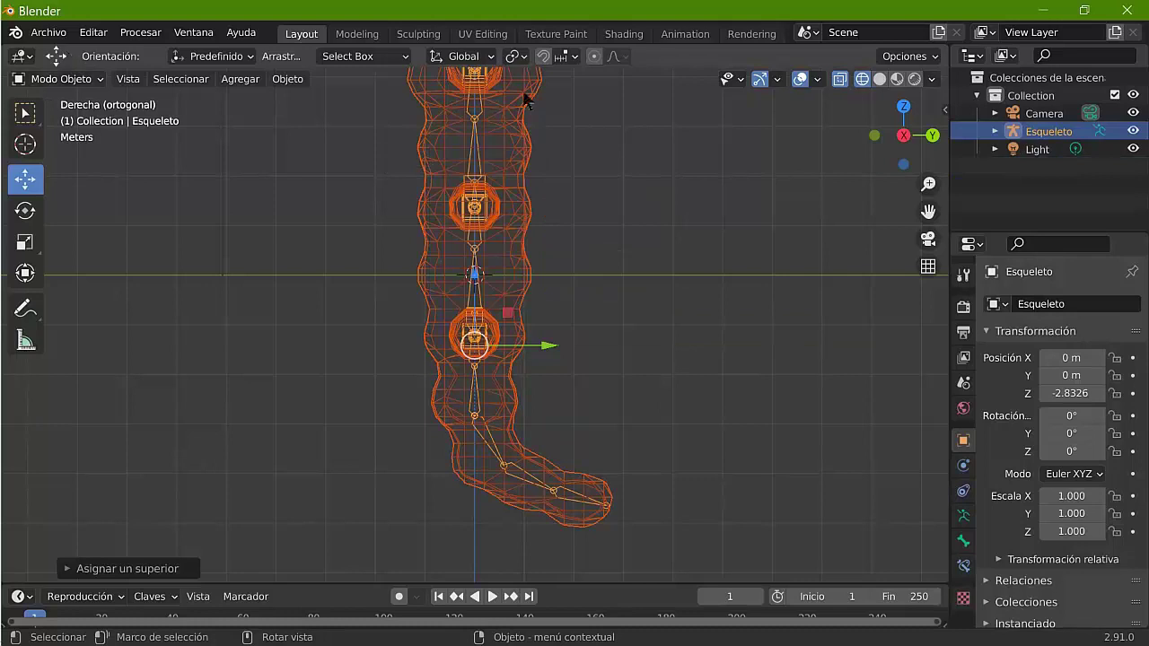
# Step: Show the larva in solid shading with bones in front, view from the front, and enter Pose Mode
pyautogui.hotkey('shift', 'z')
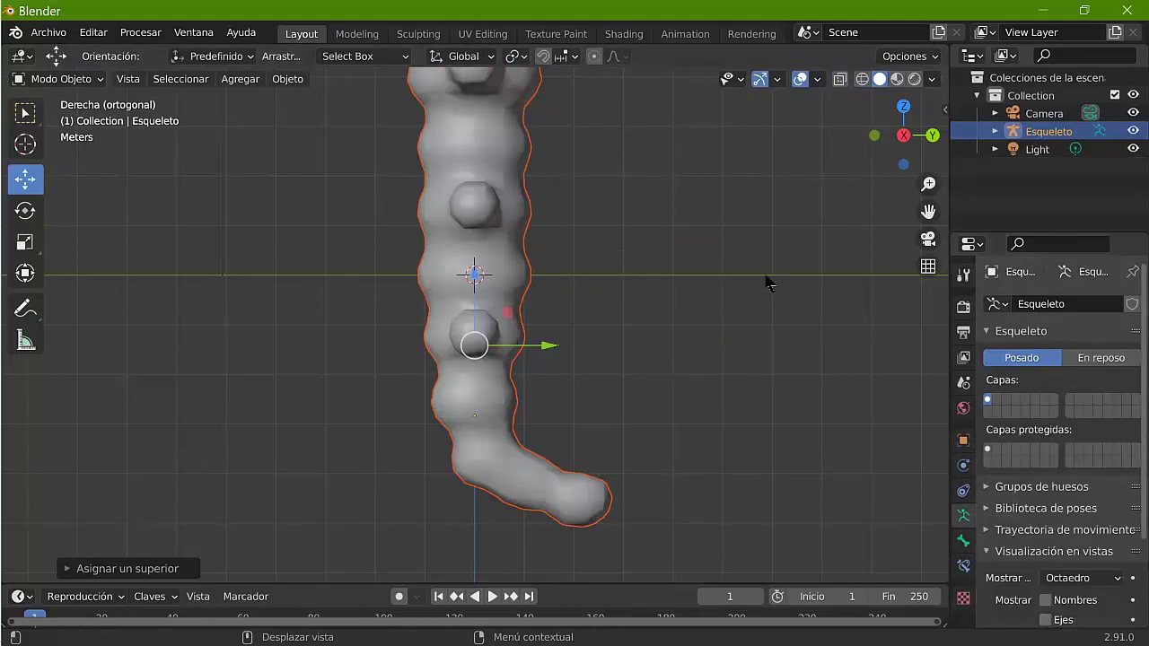
pyautogui.scroll(-3, 1059, 440)
pyautogui.click(1045, 569)
pyautogui.press('KP_1')
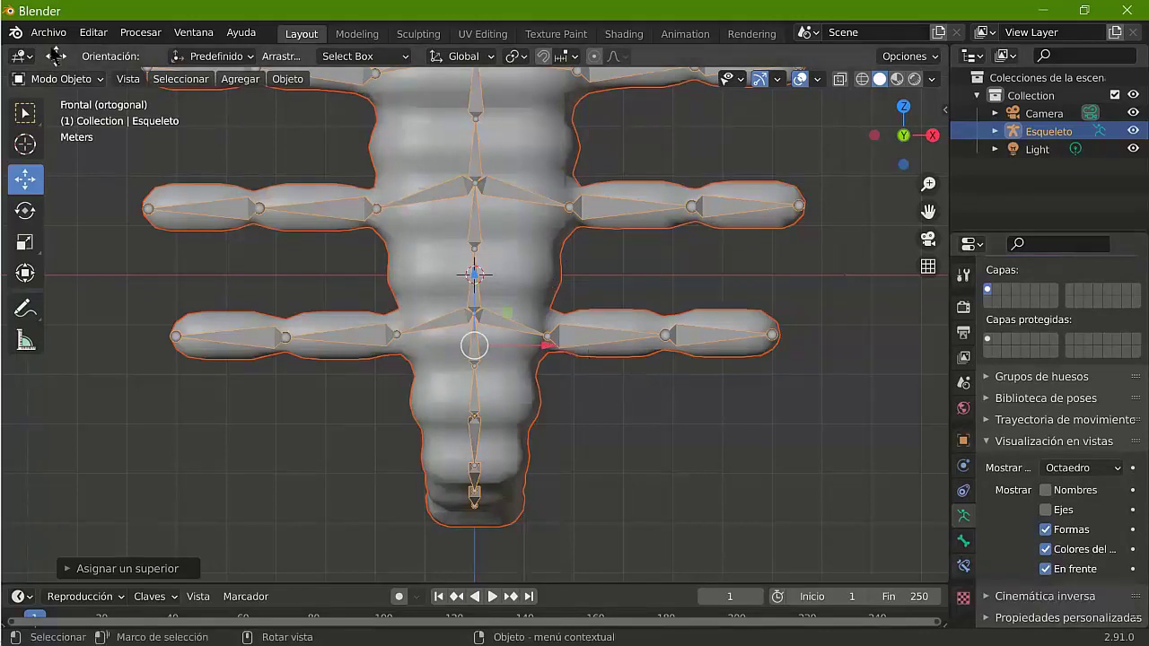
pyautogui.click(63, 79)
pyautogui.click(54, 138)
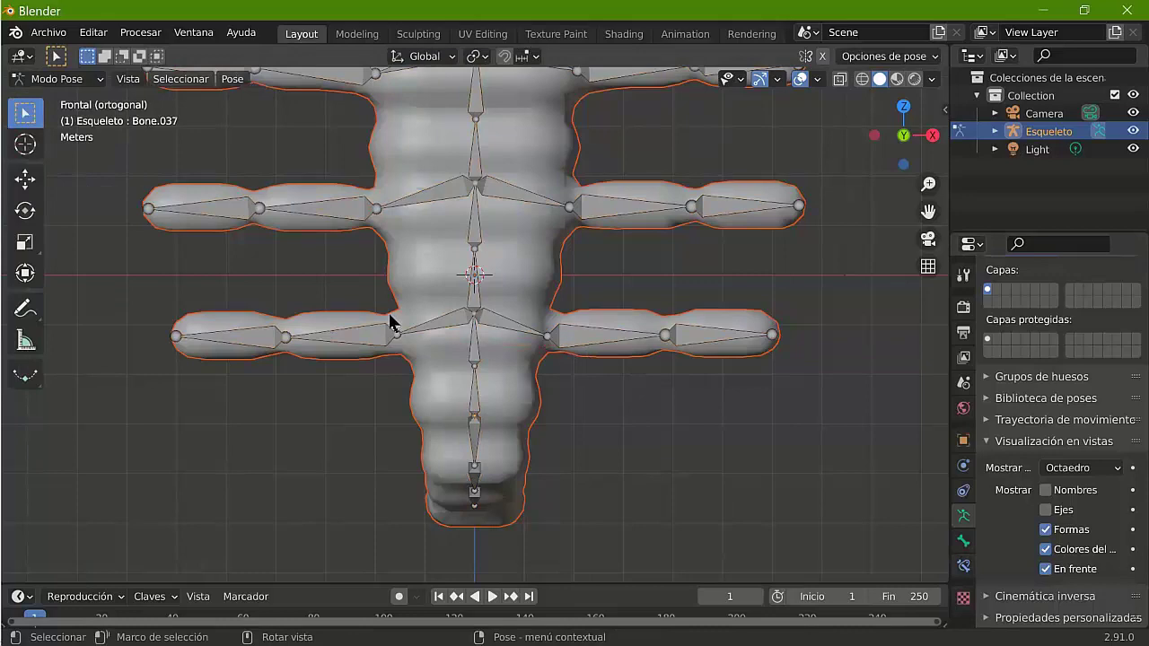
# Step: From the right side view, bend the bottom tail bone, then undo back to a more downward angle
pyautogui.scroll(-7, 390, 320)
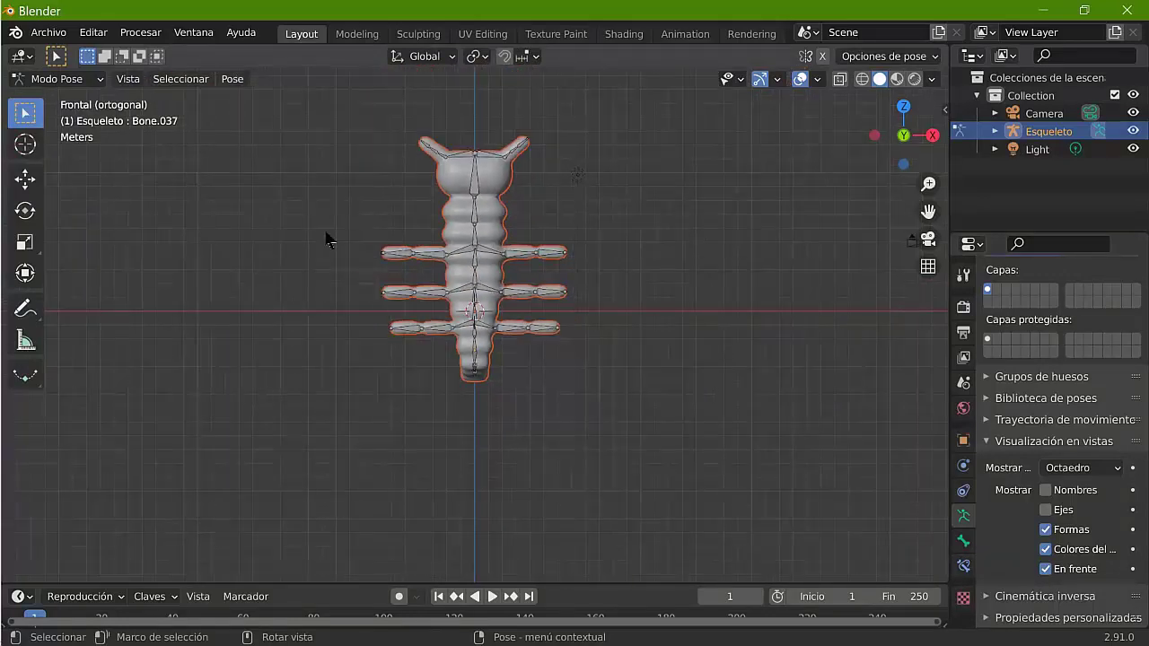
pyautogui.hotkey('ctrl', 'z')
pyautogui.press('KP_3')
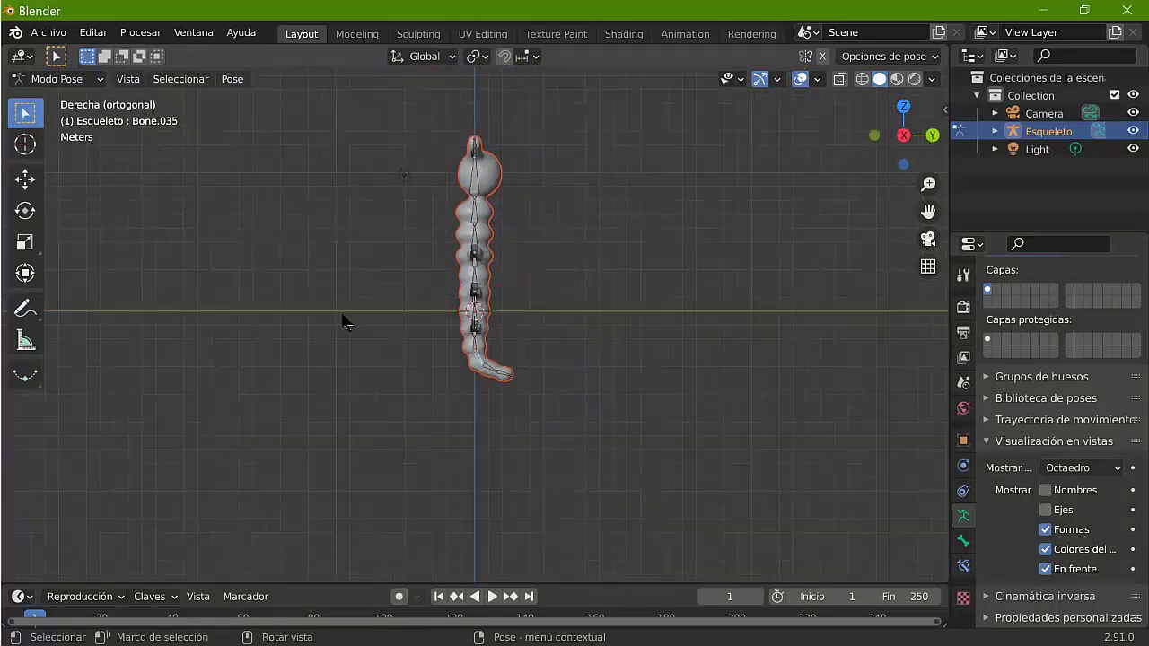
pyautogui.press('r')
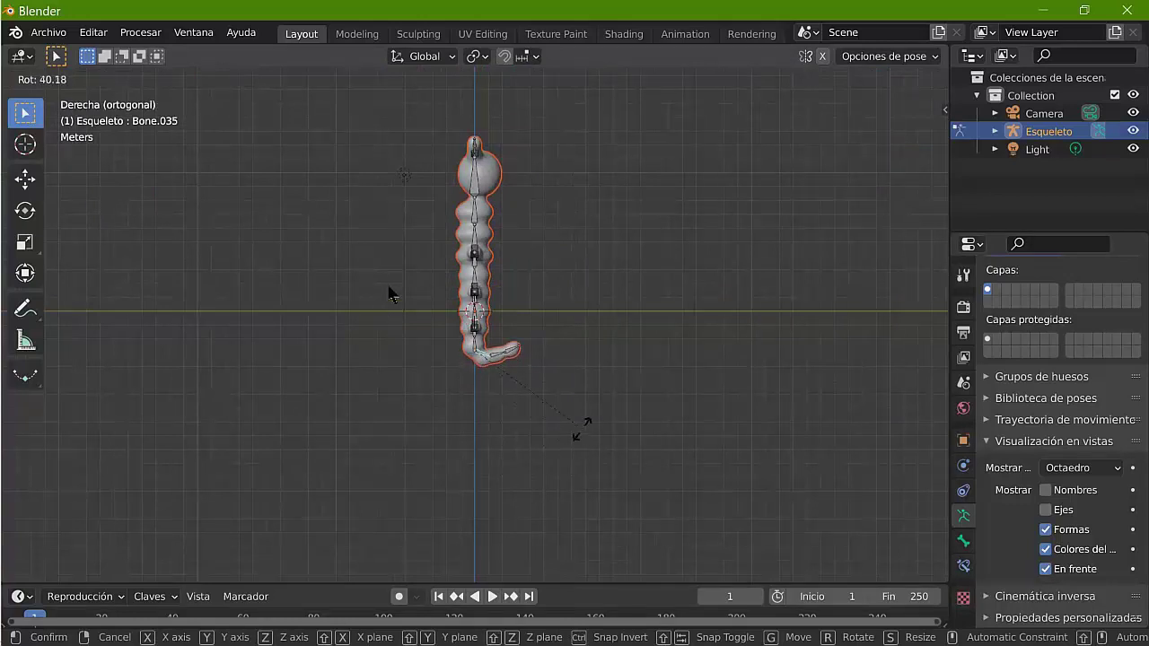
pyautogui.click(364, 319)
pyautogui.hotkey('ctrl', 'z')
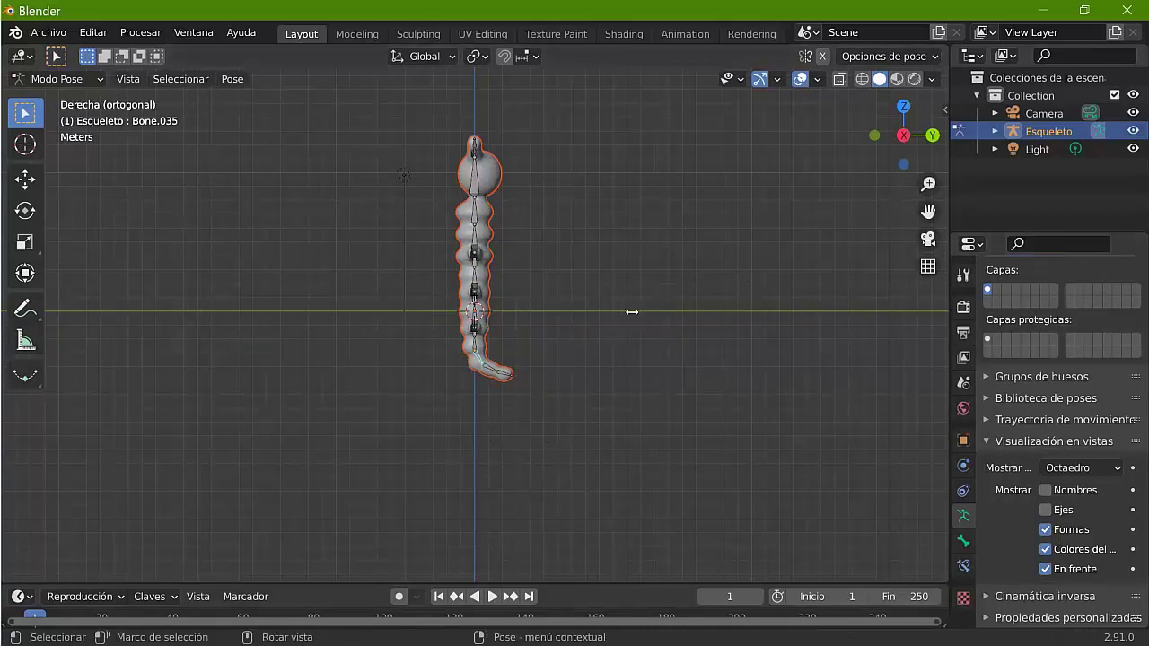
# Step: Tilt the whole skeleton and move it higher up
pyautogui.press('a')
pyautogui.press('r')
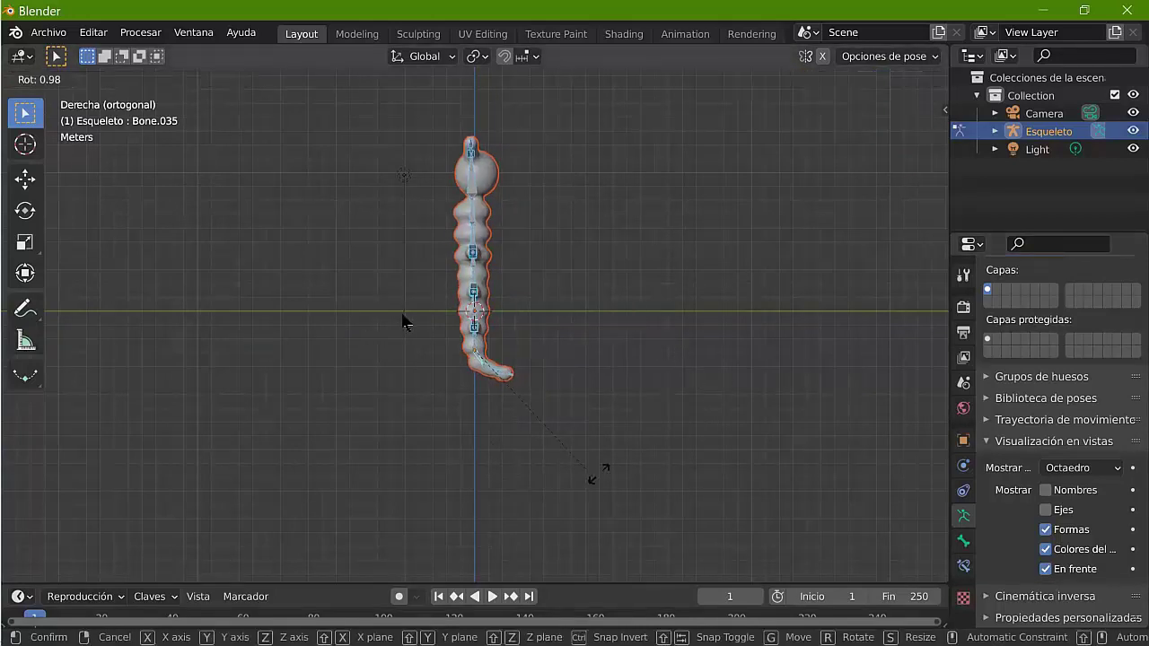
pyautogui.click(441, 176)
pyautogui.press('g')
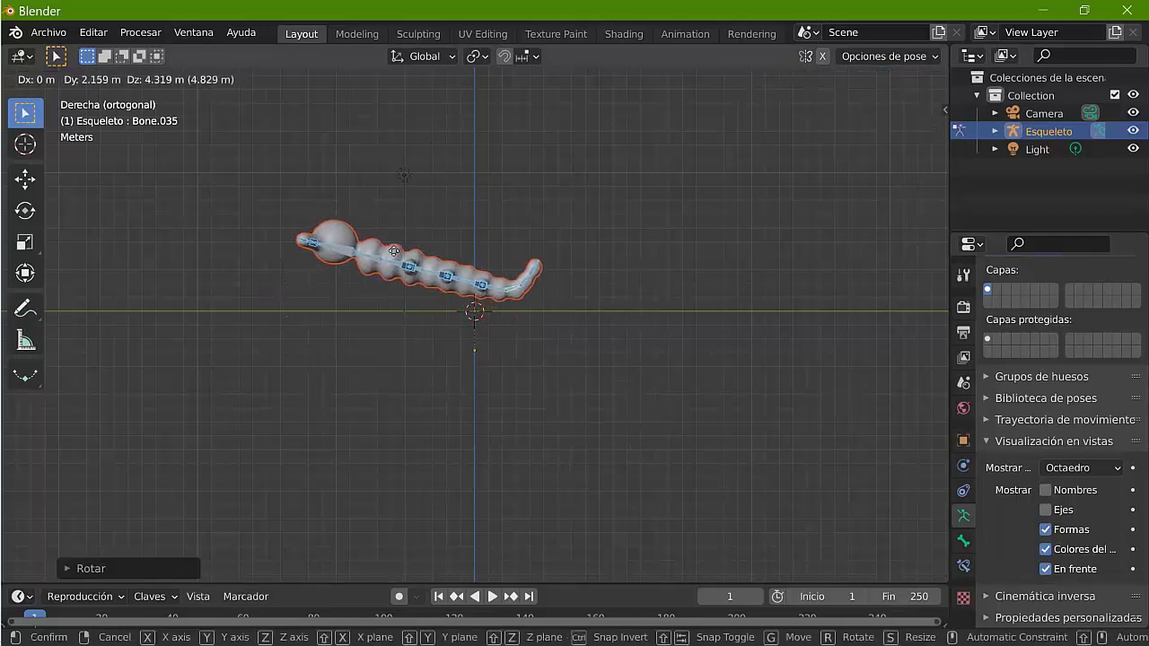
pyautogui.click(333, 272)
# Step: In front view, bend an upper leg bone and three more leg bones downward
pyautogui.press('KP_1')
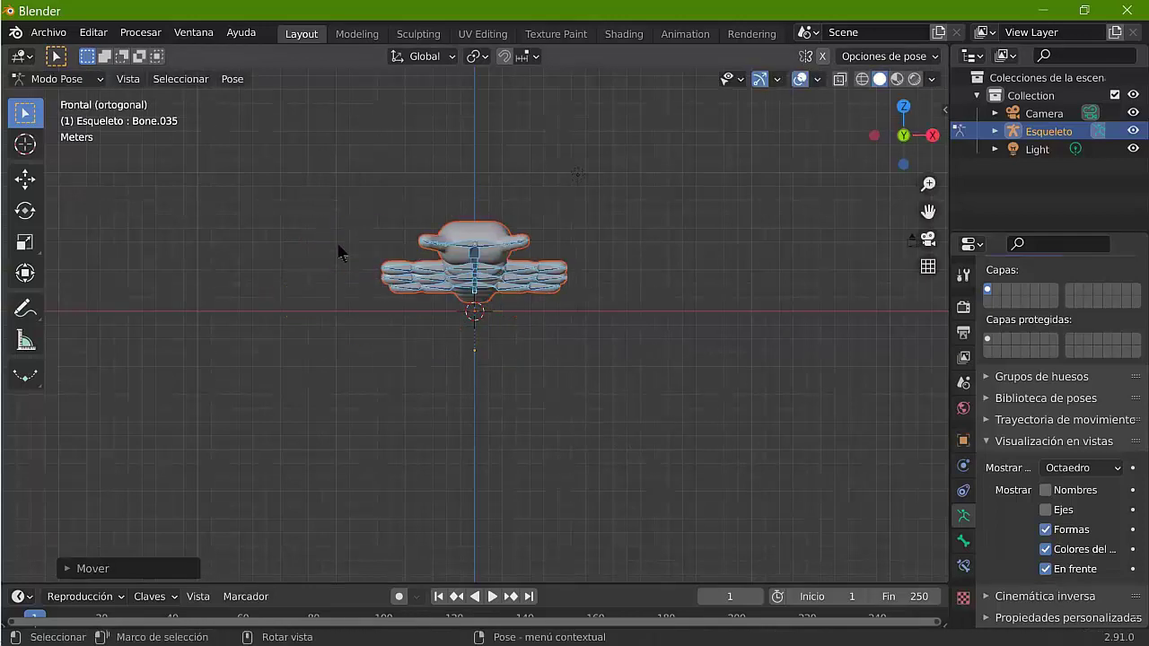
pyautogui.click(387, 258)
pyautogui.press('r')
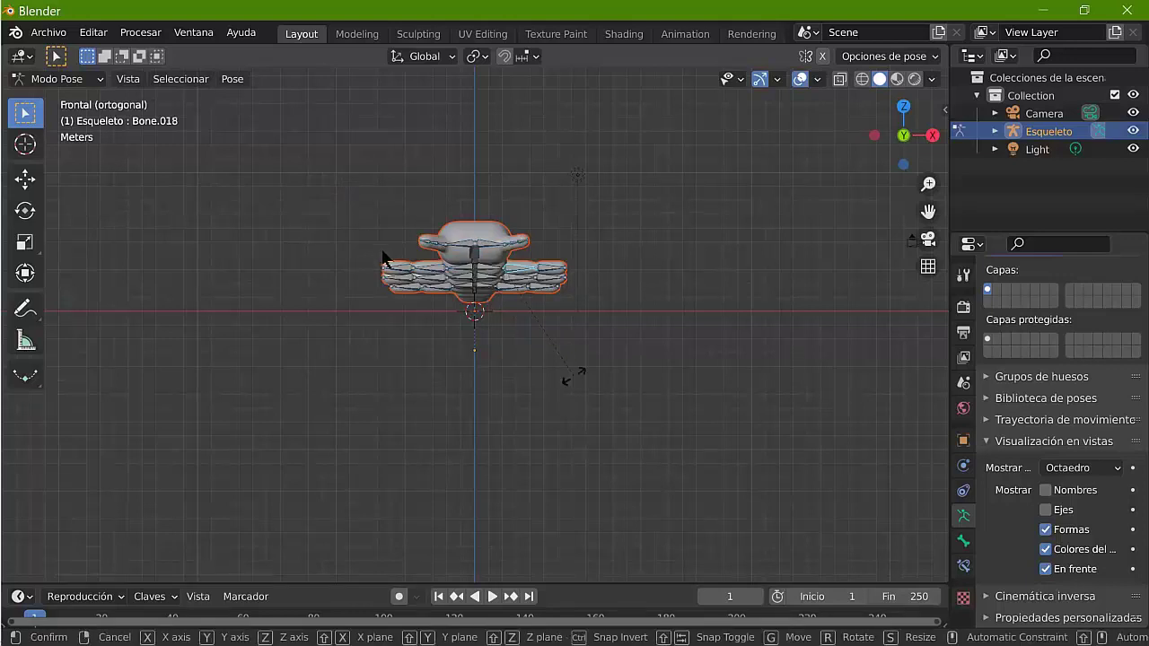
pyautogui.click(378, 188)
pyautogui.press(']')
pyautogui.press('r')
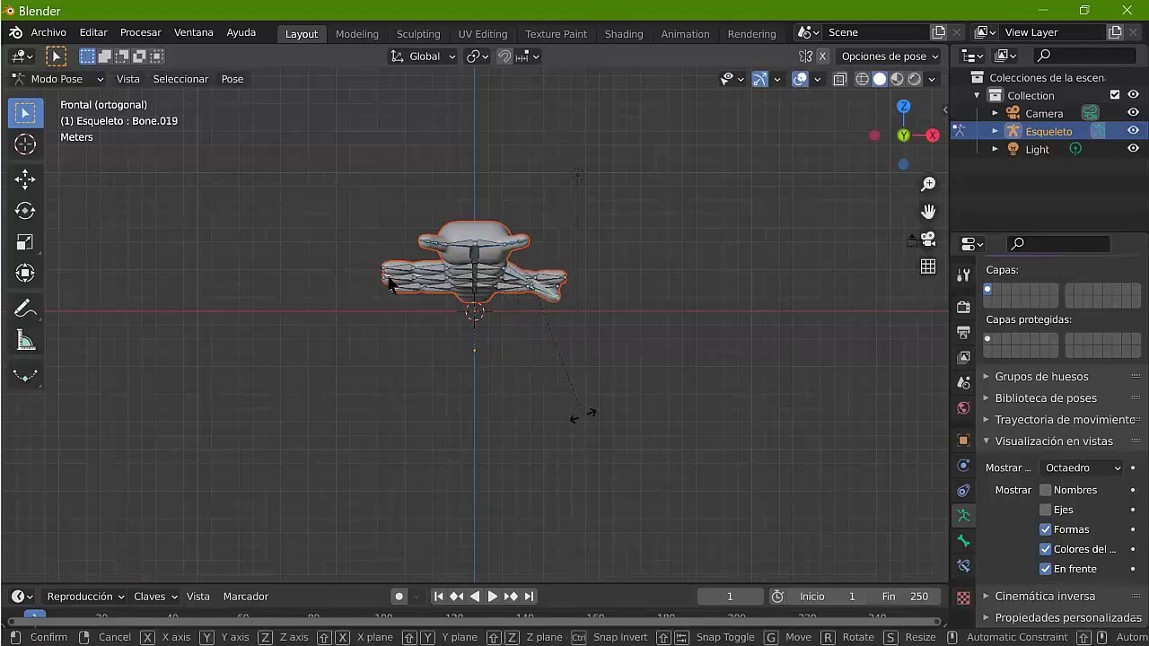
pyautogui.click(320, 290)
pyautogui.press(']')
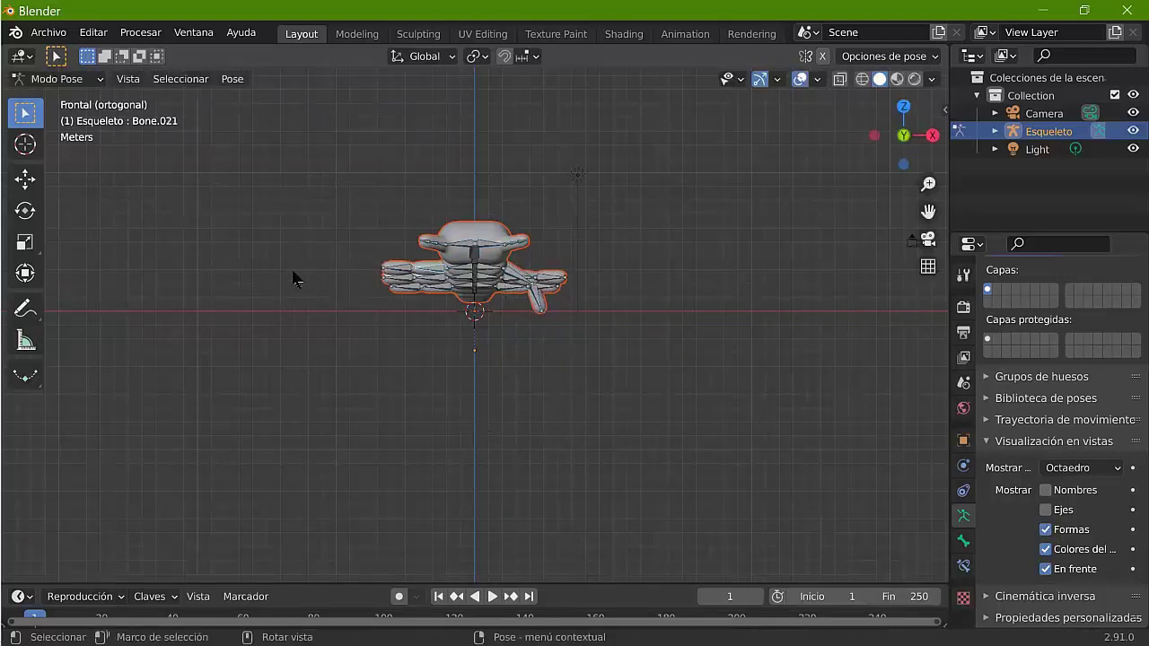
pyautogui.press('r')
pyautogui.click(352, 314)
pyautogui.press(']')
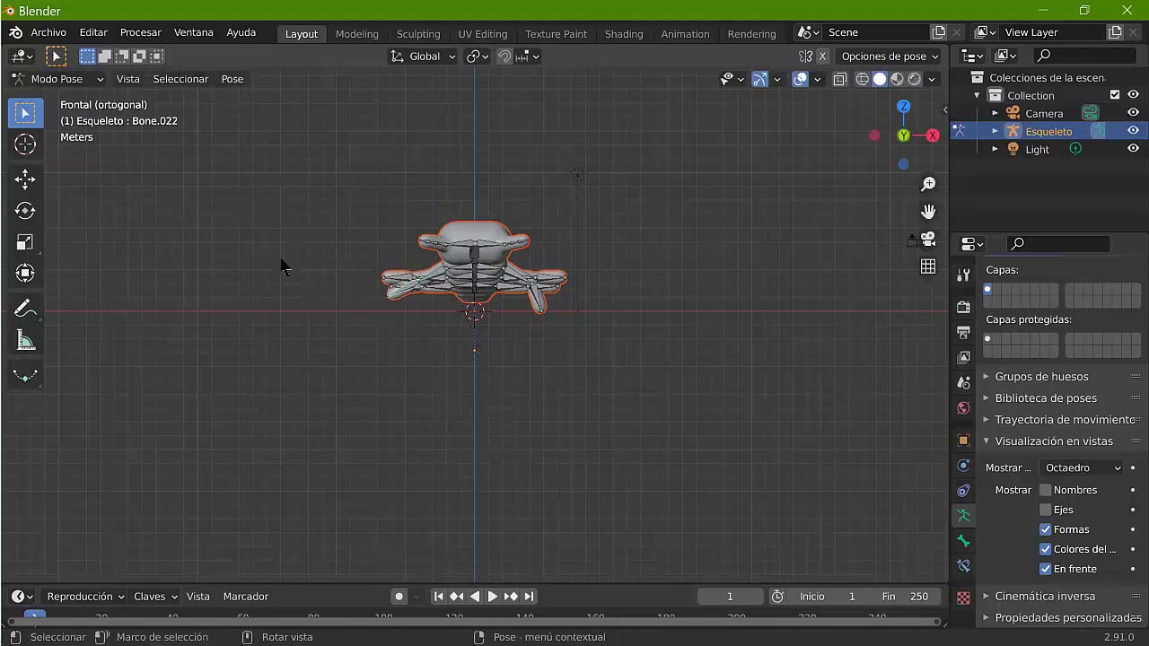
pyautogui.press('r')
pyautogui.click(364, 258)
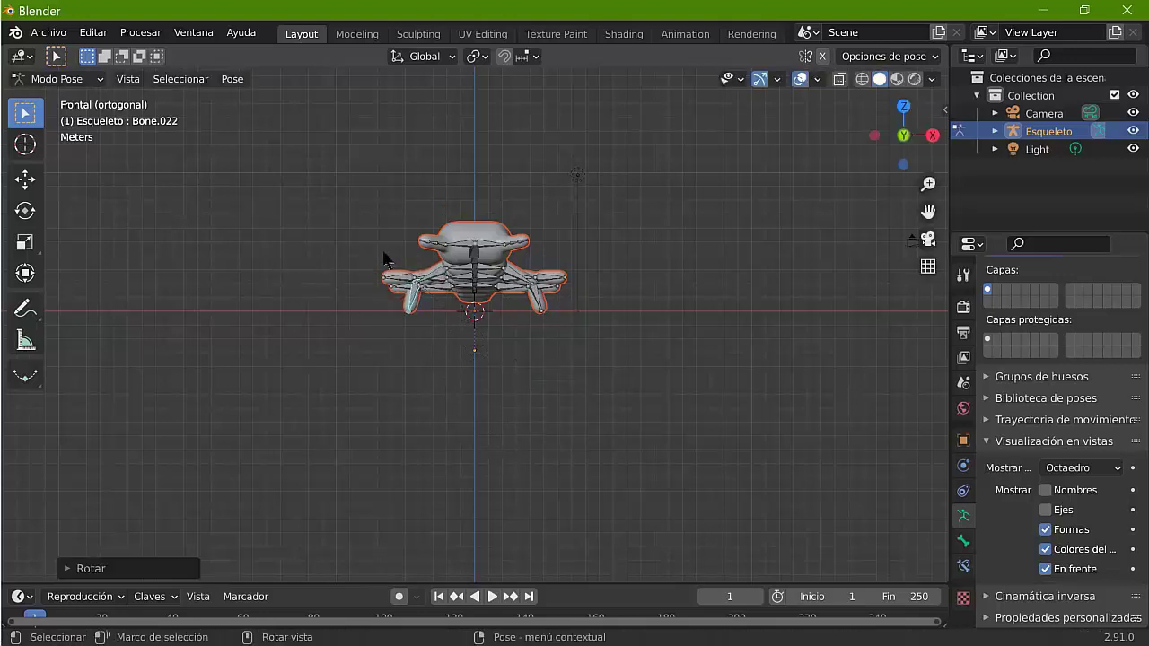
# Step: Frame the whole skeleton from above, deselect all bones, and return to the front view
pyautogui.press('KP_8')
pyautogui.press('KP_8')
pyautogui.scroll(2, 359, 261)
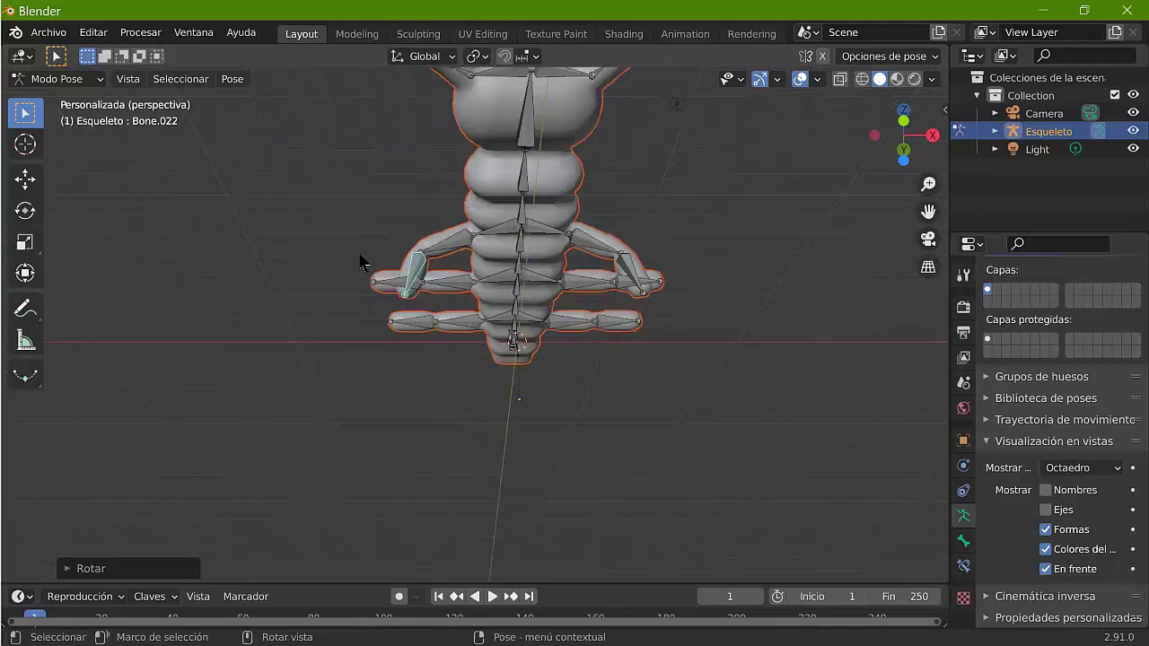
pyautogui.scroll(3, 359, 261)
pyautogui.scroll(-1, 359, 262)
pyautogui.scroll(-1, 359, 262)
pyautogui.press('a')
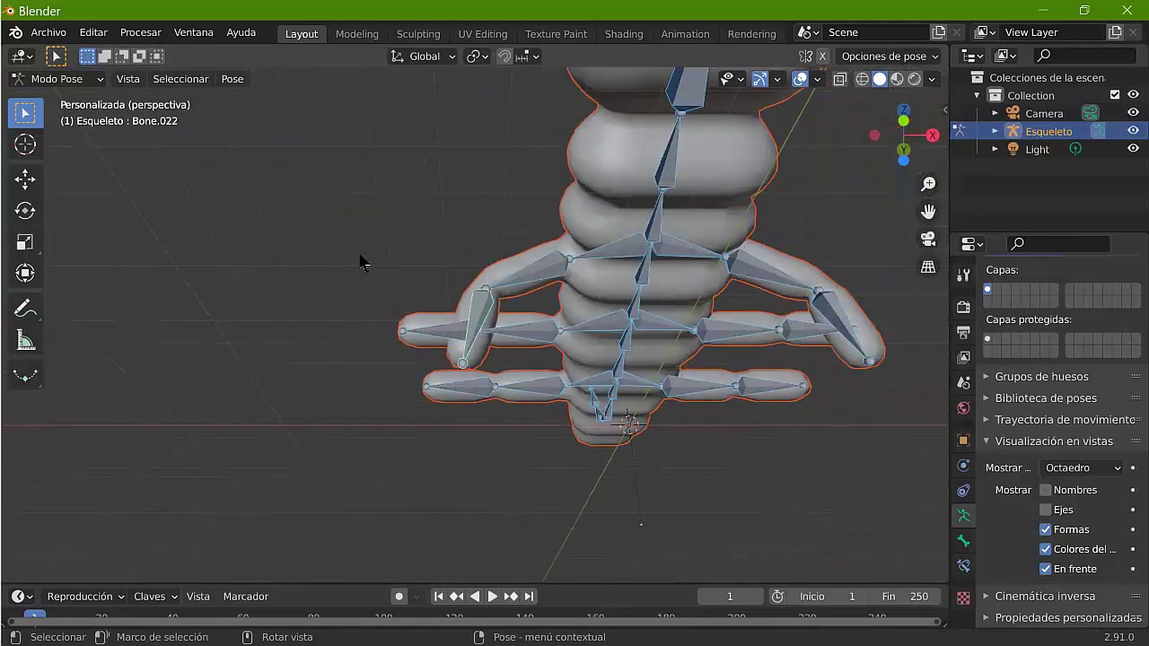
pyautogui.press('KP_Decimal')
pyautogui.hotkey('alt', 'a')
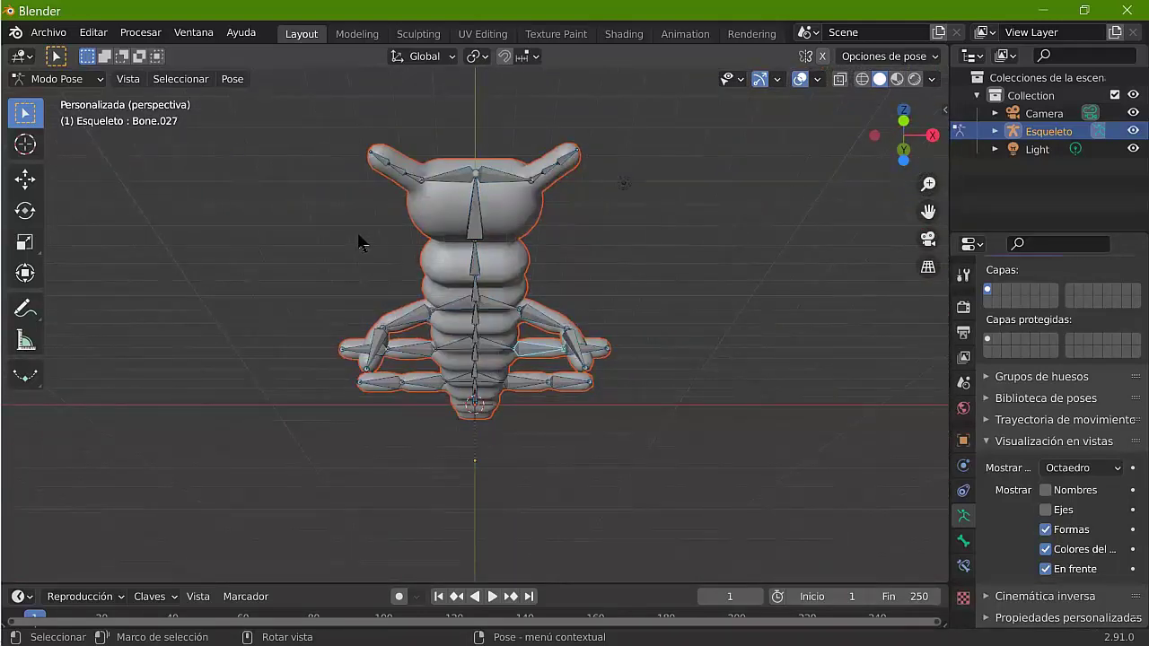
pyautogui.press('KP_3')
pyautogui.press('KP_1')
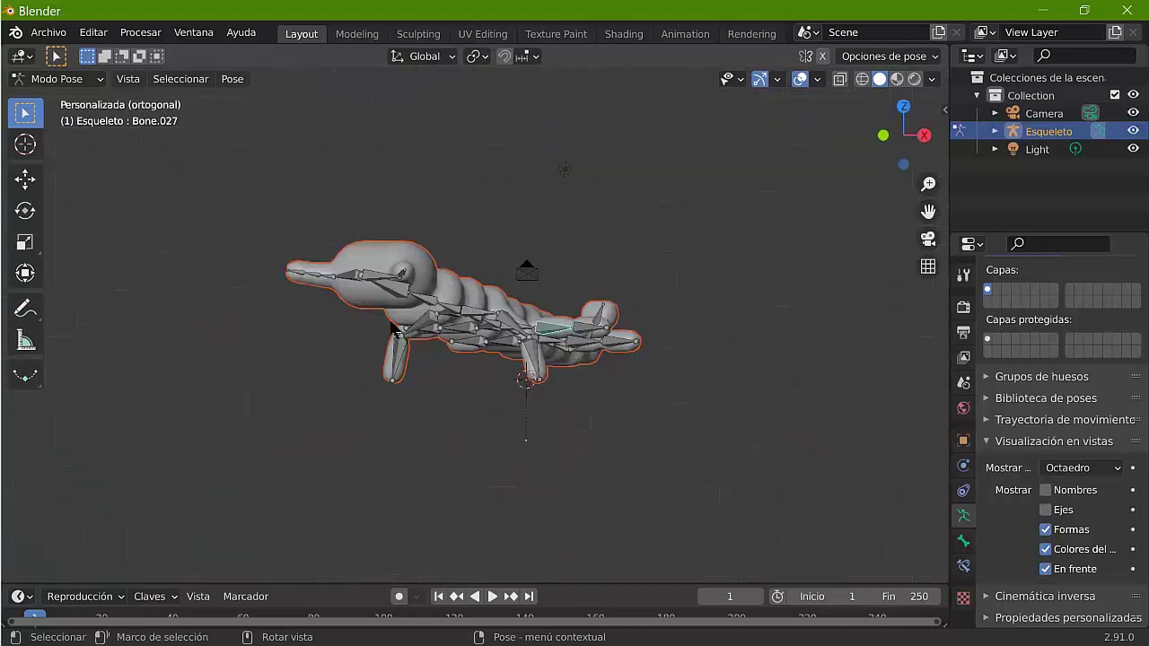
# Step: Bend two right leg bones and two left leg bones to new angles
pyautogui.press('r')
pyautogui.click(365, 348)
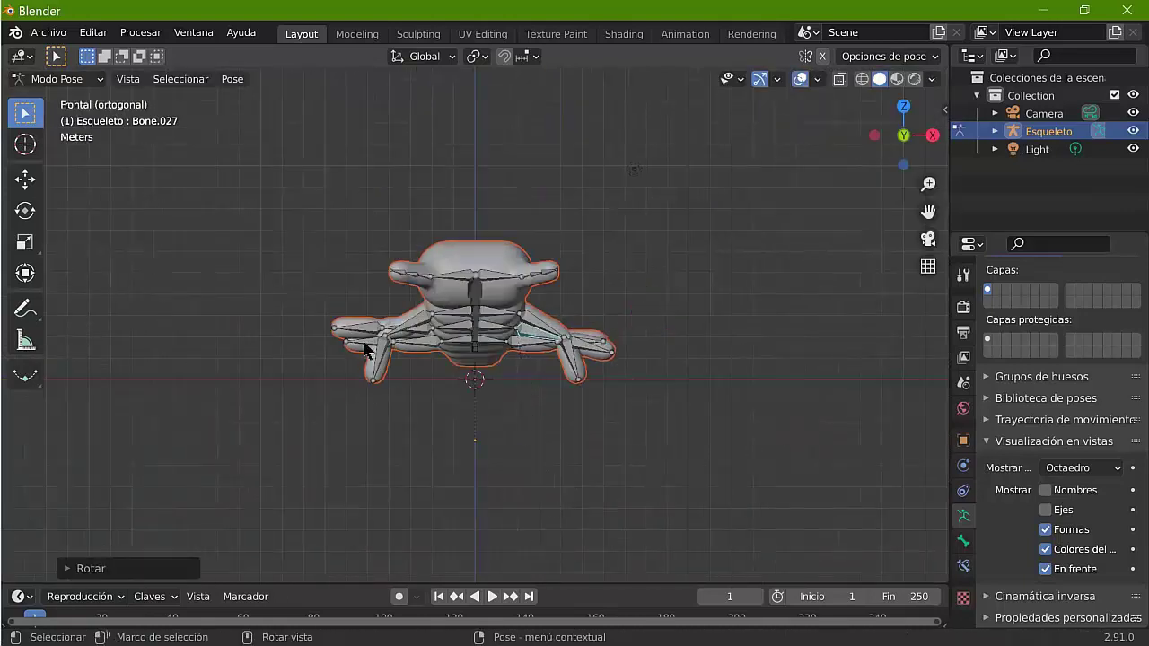
pyautogui.press(']')
pyautogui.press('r')
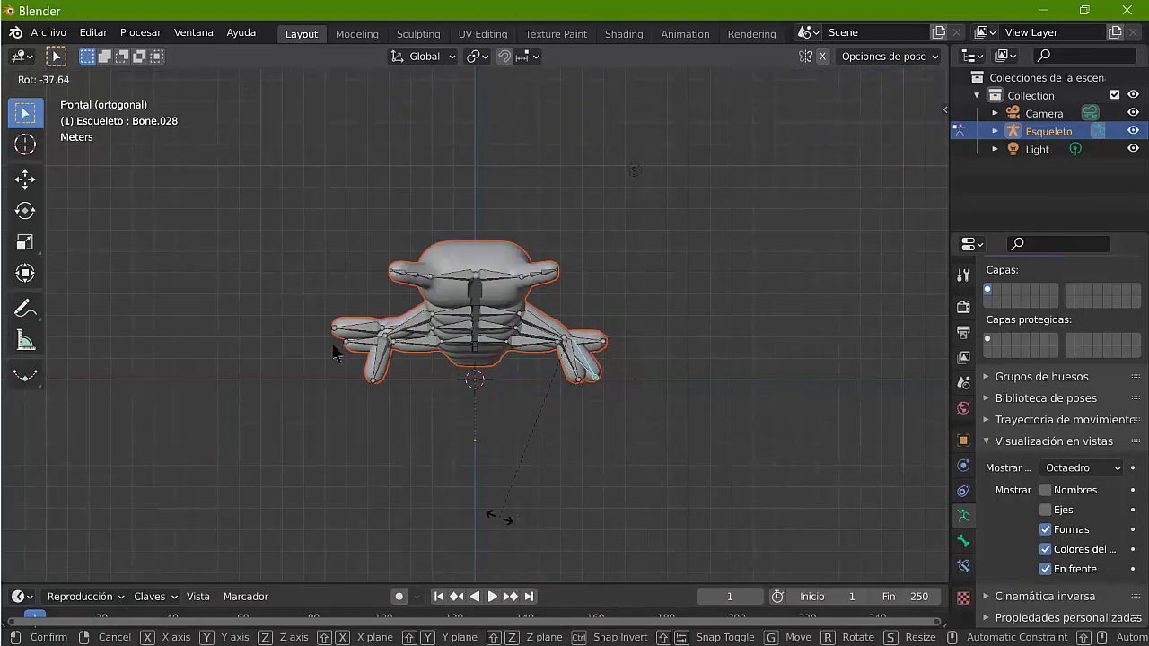
pyautogui.click(333, 351)
pyautogui.press('[')
pyautogui.press('r')
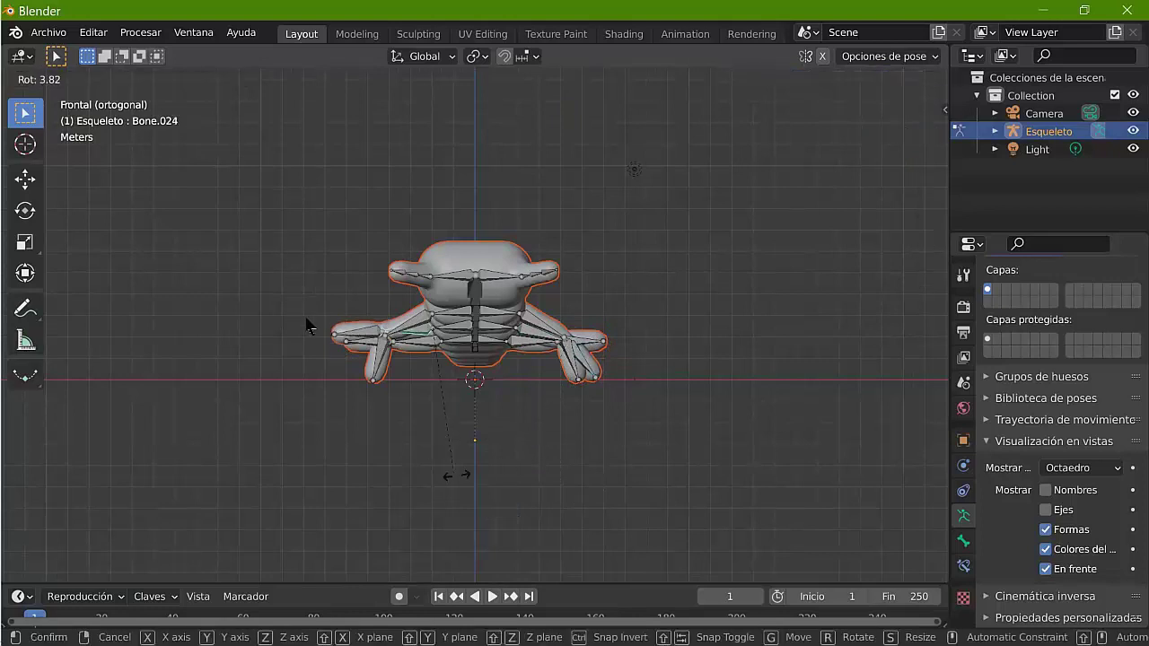
pyautogui.click(325, 331)
pyautogui.press(']')
pyautogui.press('r')
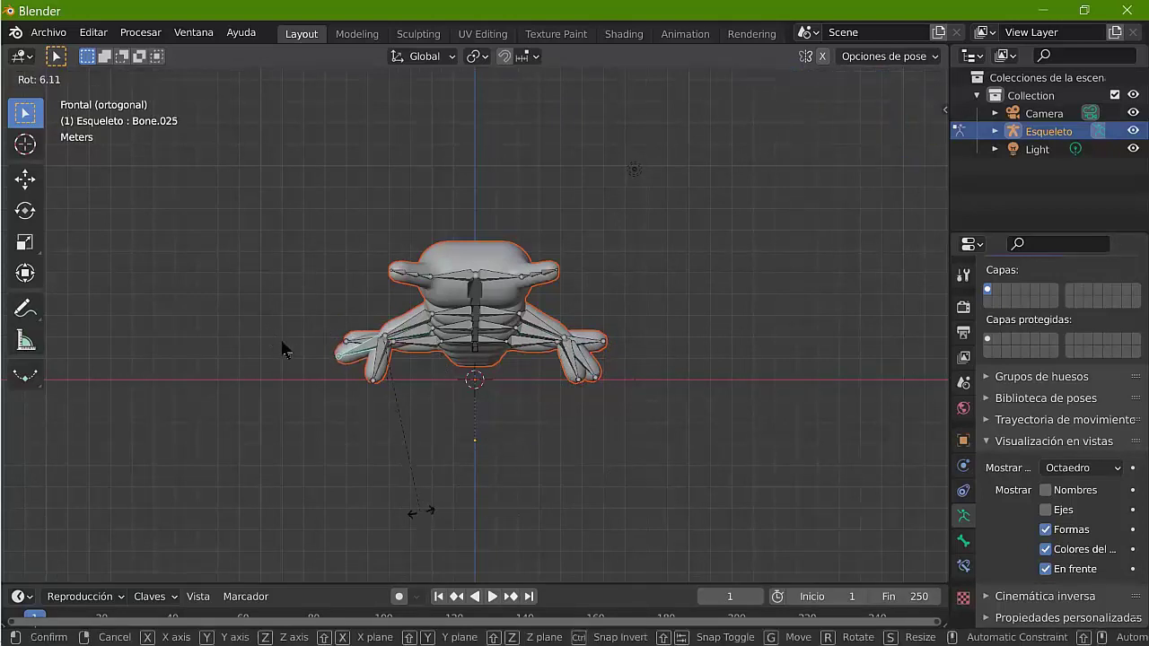
pyautogui.click(399, 384)
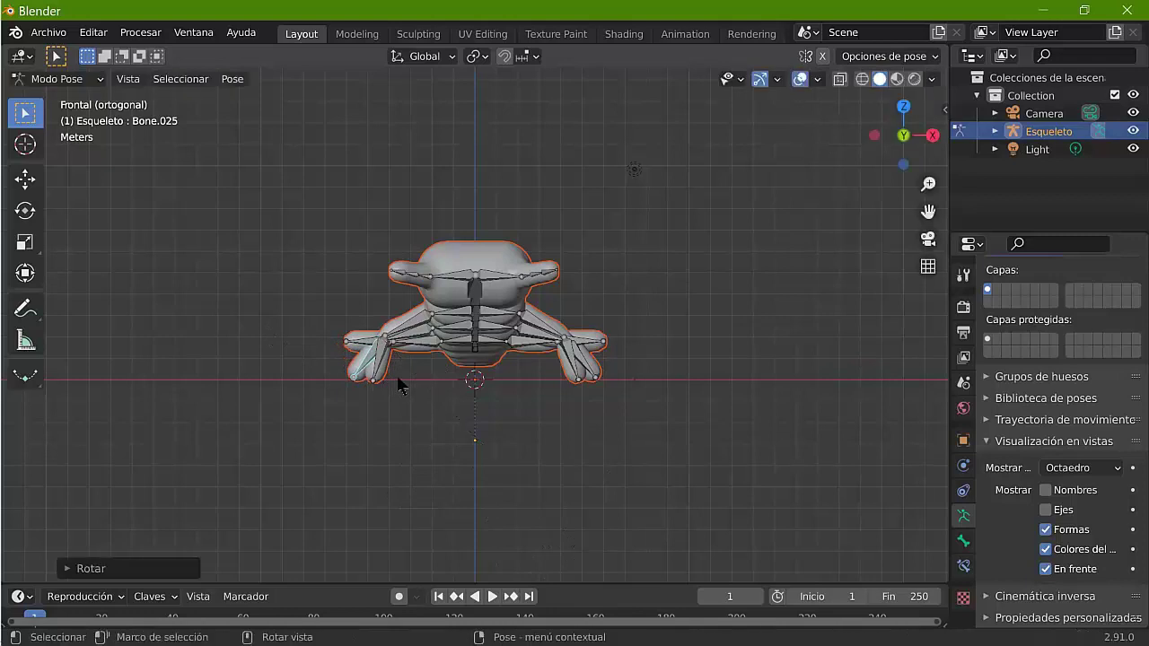
# Step: Check the pose from the left side, then slightly bend a left leg bone and its lower bone
pyautogui.press('[')
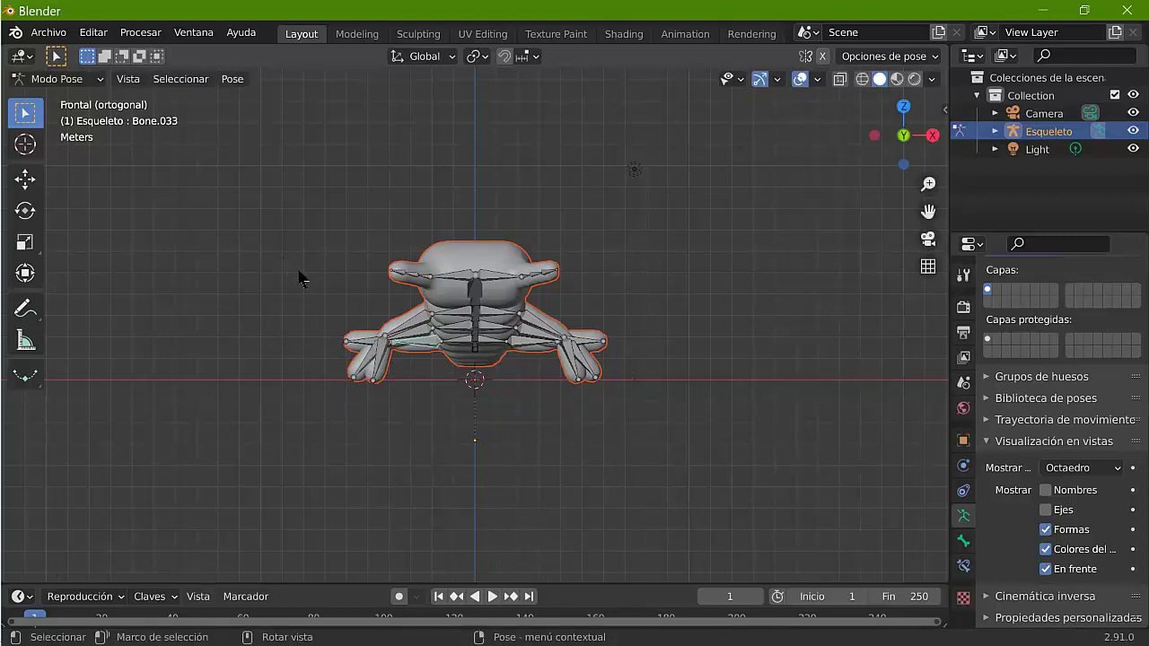
pyautogui.press('ctrl+KP_3')
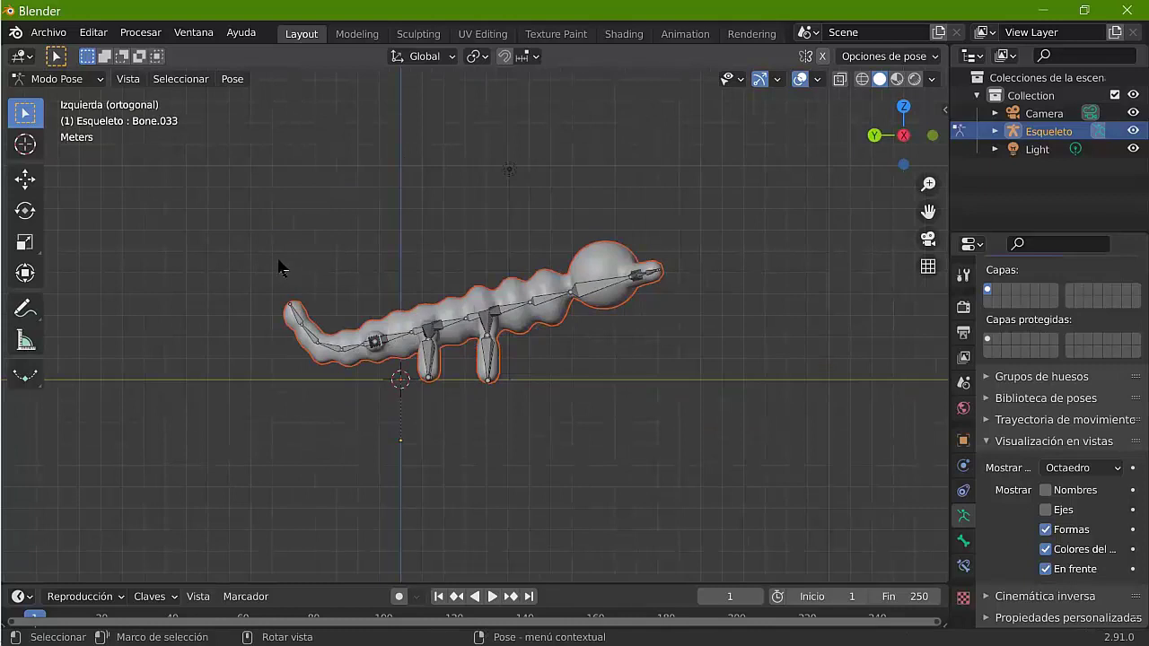
pyautogui.press('KP_1')
pyautogui.press('r')
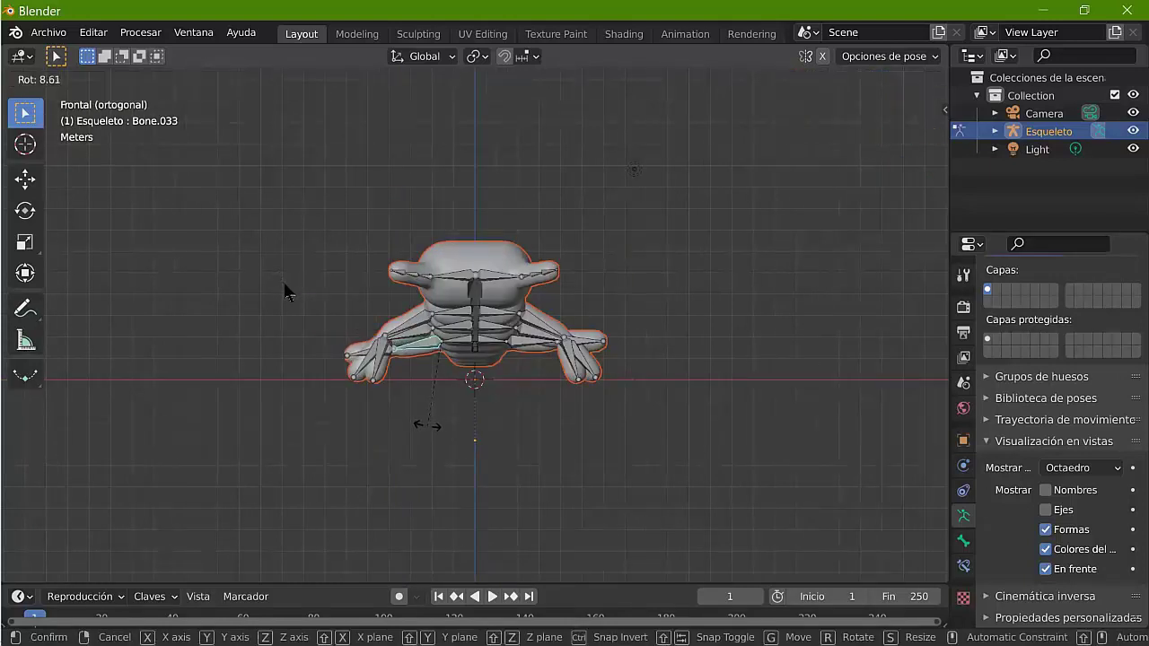
pyautogui.click(292, 301)
pyautogui.press(']')
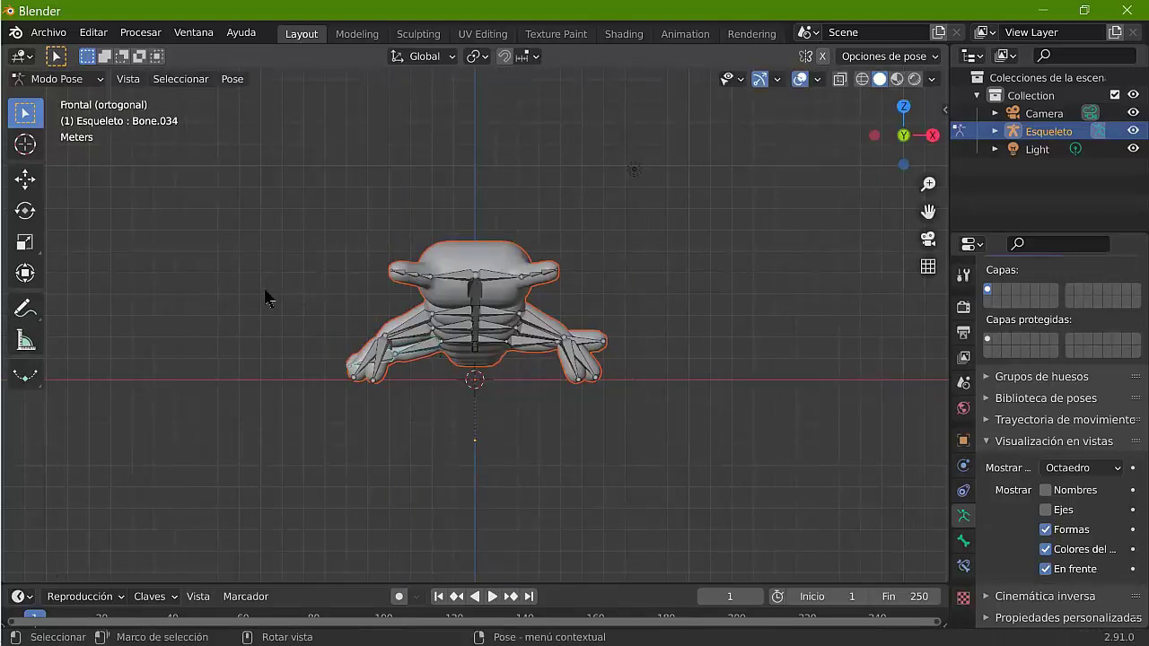
pyautogui.press('r')
pyautogui.click(330, 293)
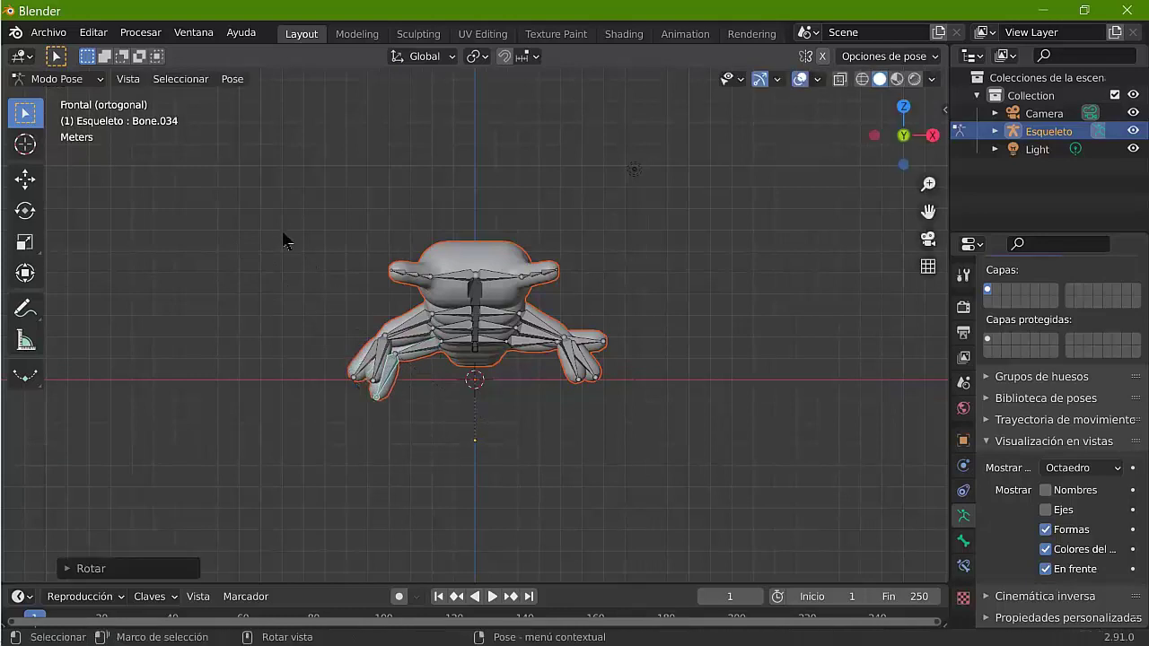
# Step: Refine the angles of that left leg's upper and lower bones, alternating between them
pyautogui.press('[')
pyautogui.press('r')
pyautogui.click(278, 293)
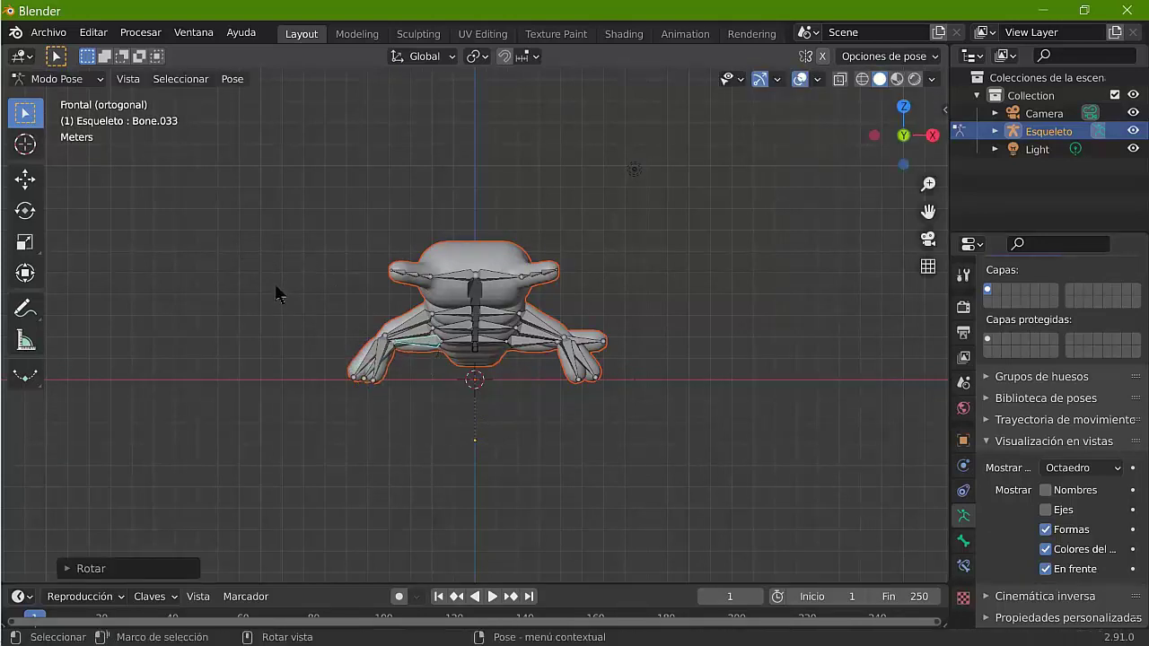
pyautogui.press(']')
pyautogui.press('r')
pyautogui.click(289, 318)
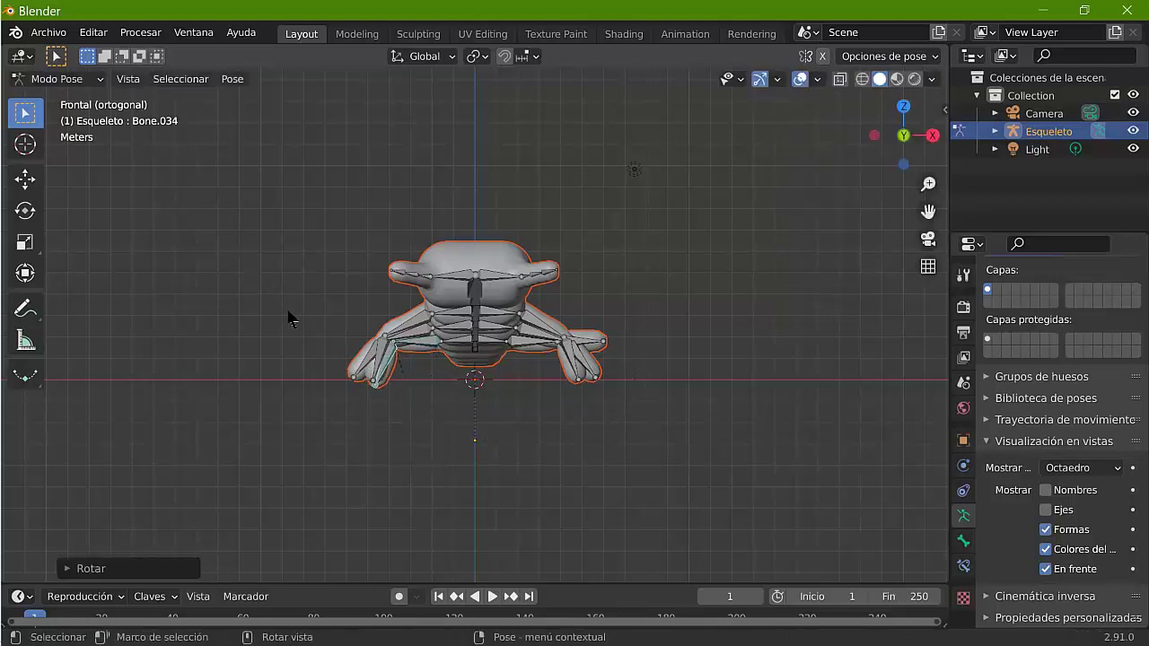
pyautogui.press('[')
pyautogui.press('r')
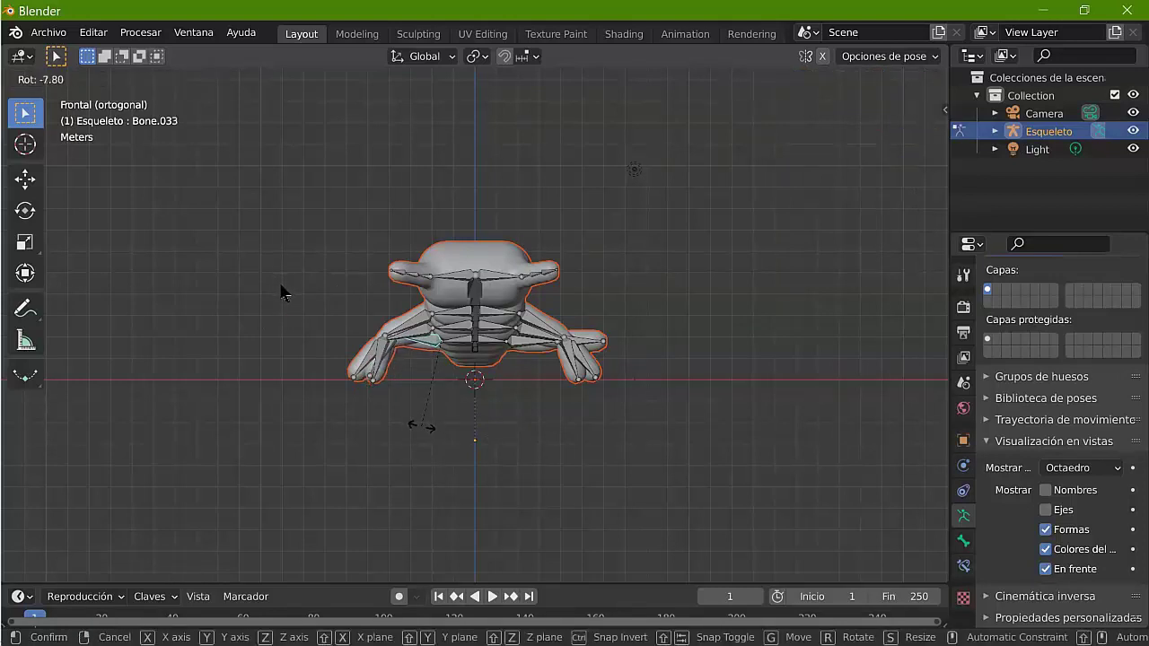
pyautogui.click(286, 294)
# Step: Rotate three more right-side leg bones into new angles
pyautogui.press('[')
pyautogui.press('r')
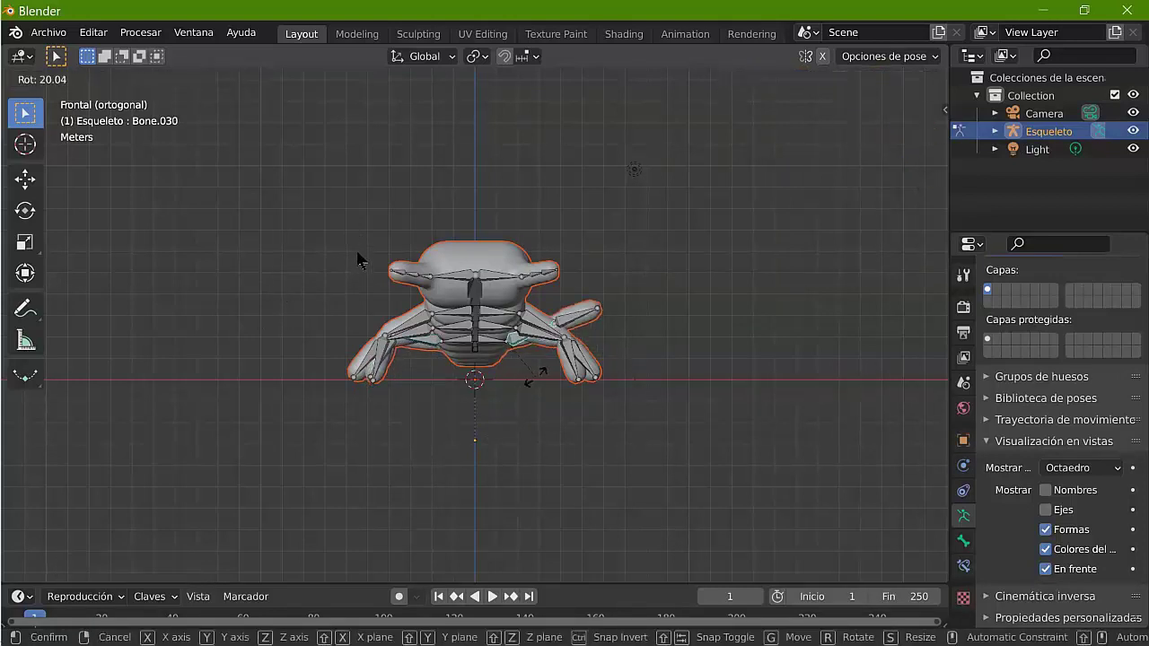
pyautogui.click(359, 258)
pyautogui.press('[')
pyautogui.press('r')
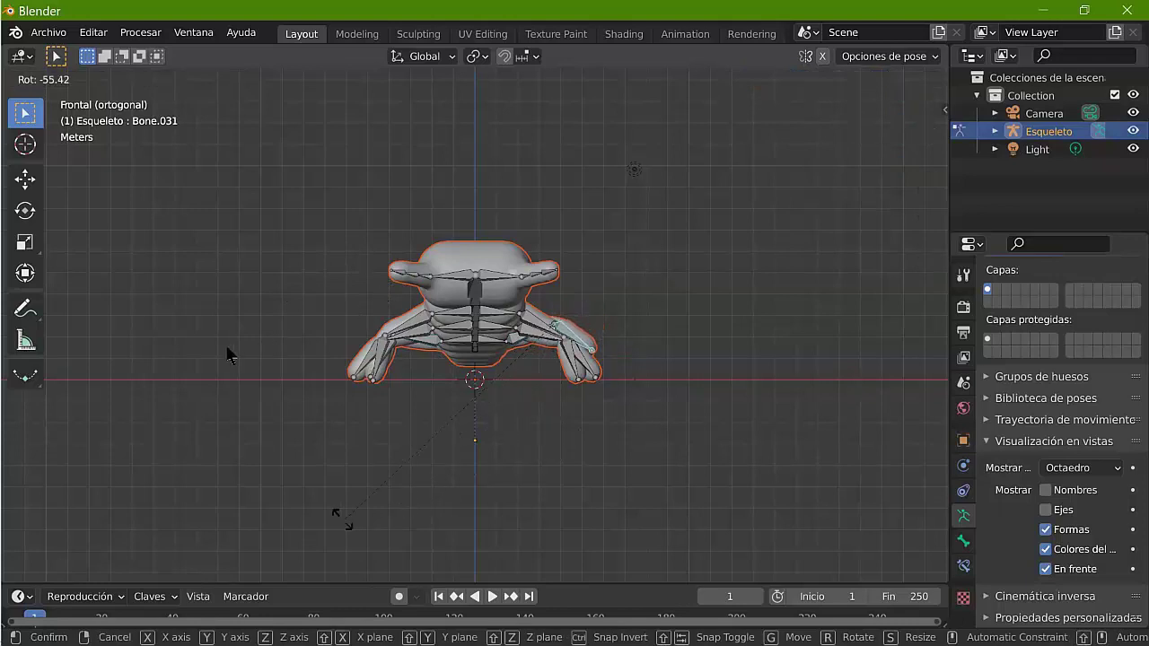
pyautogui.click(225, 353)
pyautogui.press('[')
pyautogui.press('r')
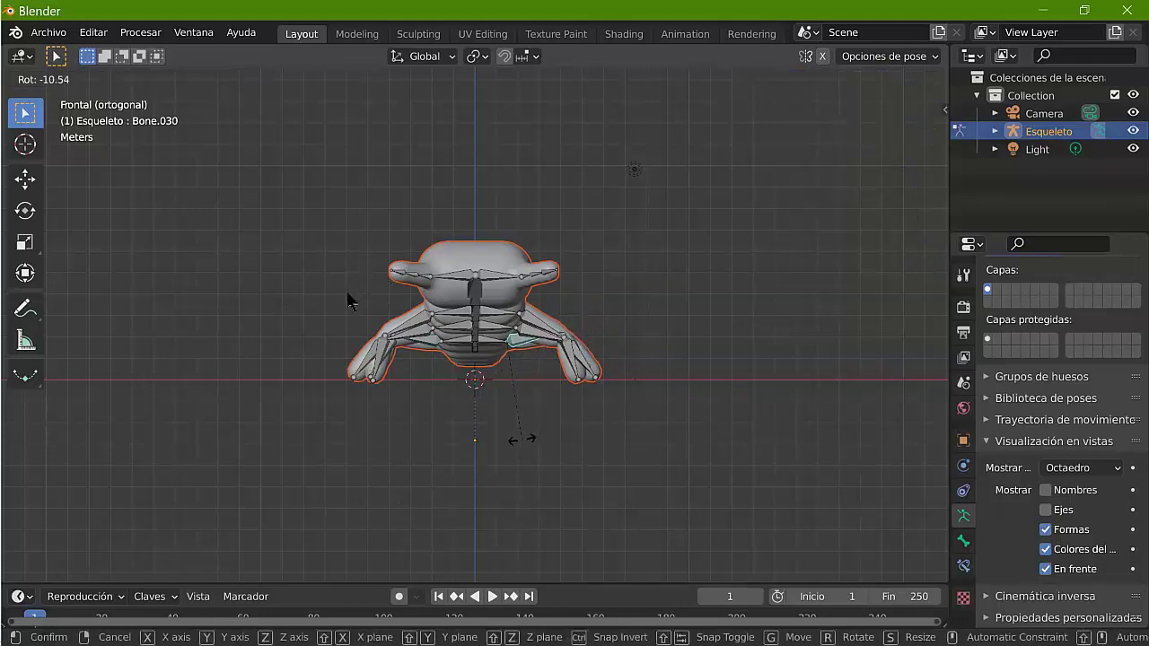
pyautogui.click(341, 305)
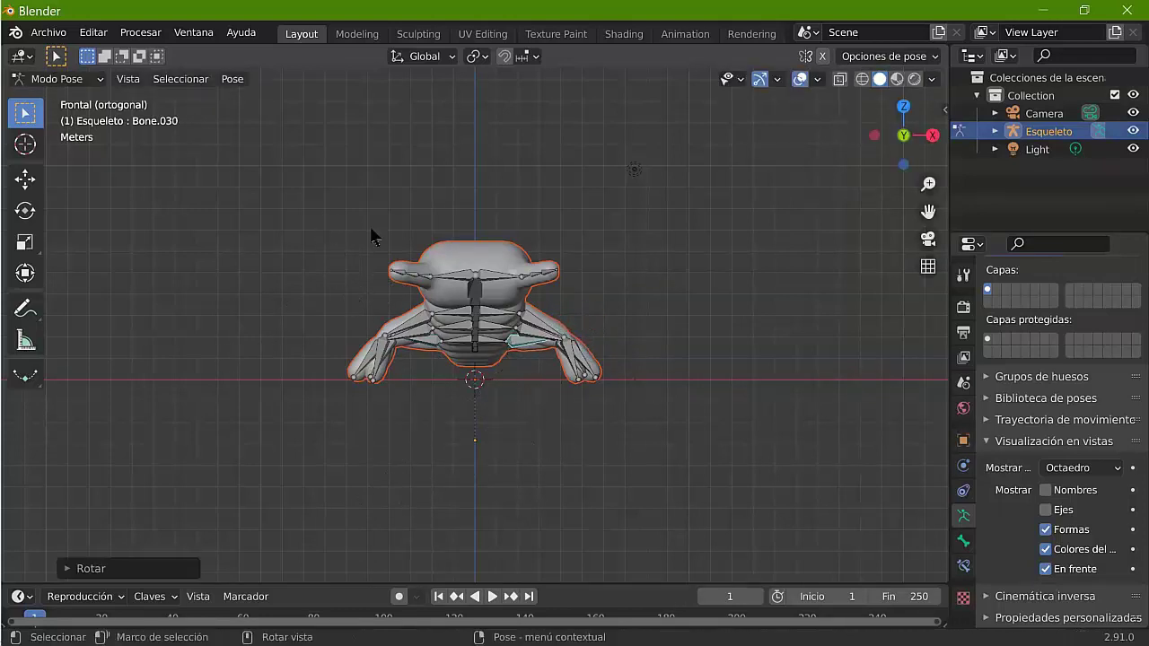
# Step: From the right side, rotate the neck bone and head bone upward to raise the head
pyautogui.press('KP_3')
pyautogui.press('[')
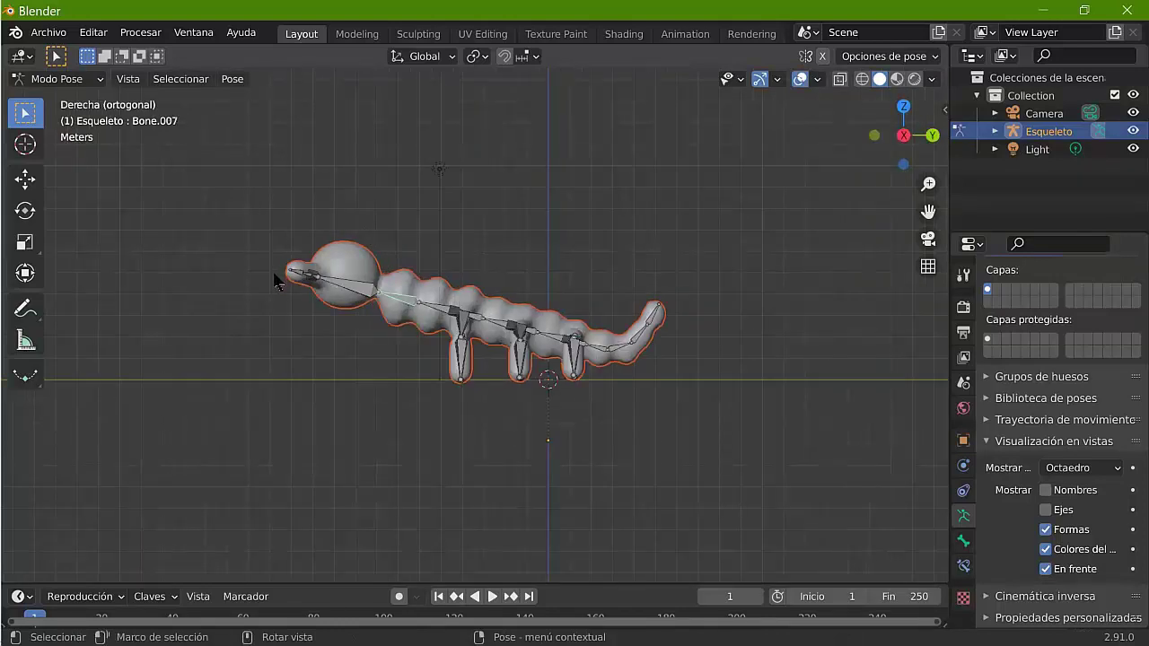
pyautogui.press('r')
pyautogui.click(247, 269)
pyautogui.press('[')
pyautogui.press('r')
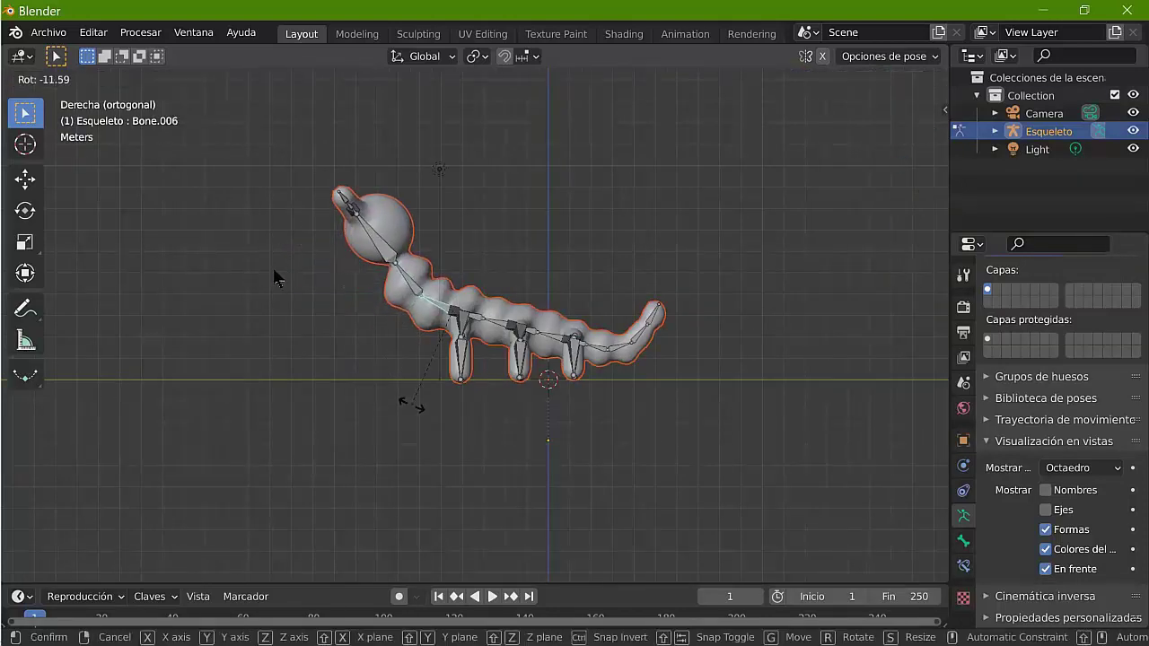
pyautogui.click(266, 179)
pyautogui.press('r')
pyautogui.click(251, 232)
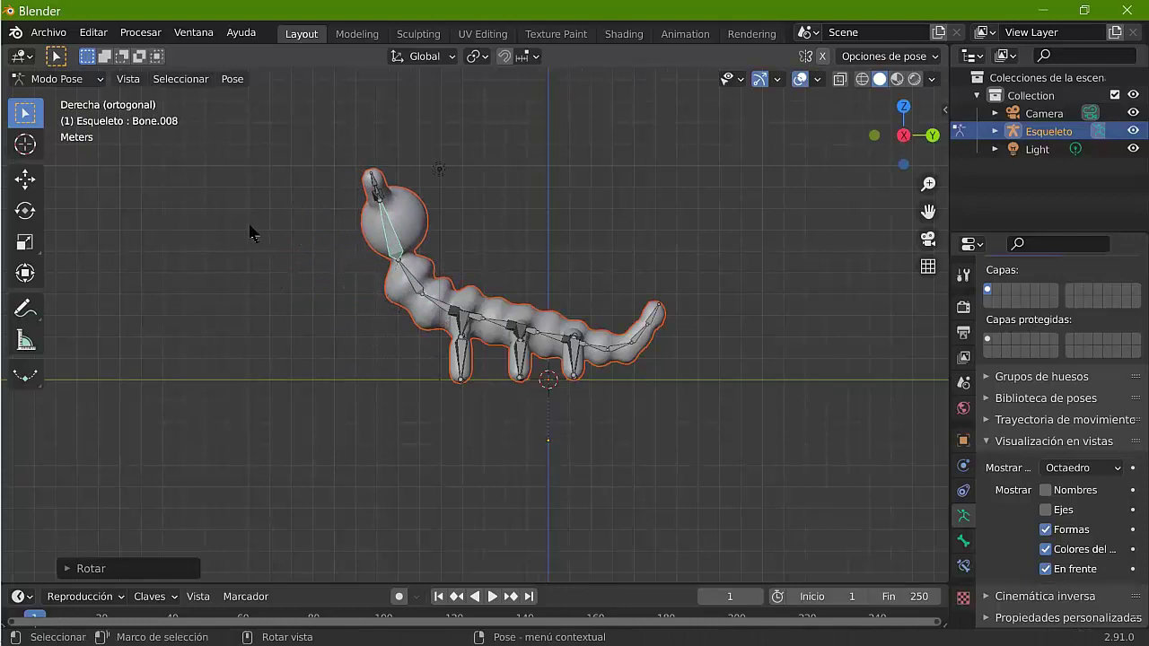
# Step: Tilt the body's root bone and curl three tail bones upward
pyautogui.press('[')
pyautogui.press('r')
pyautogui.click(416, 260)
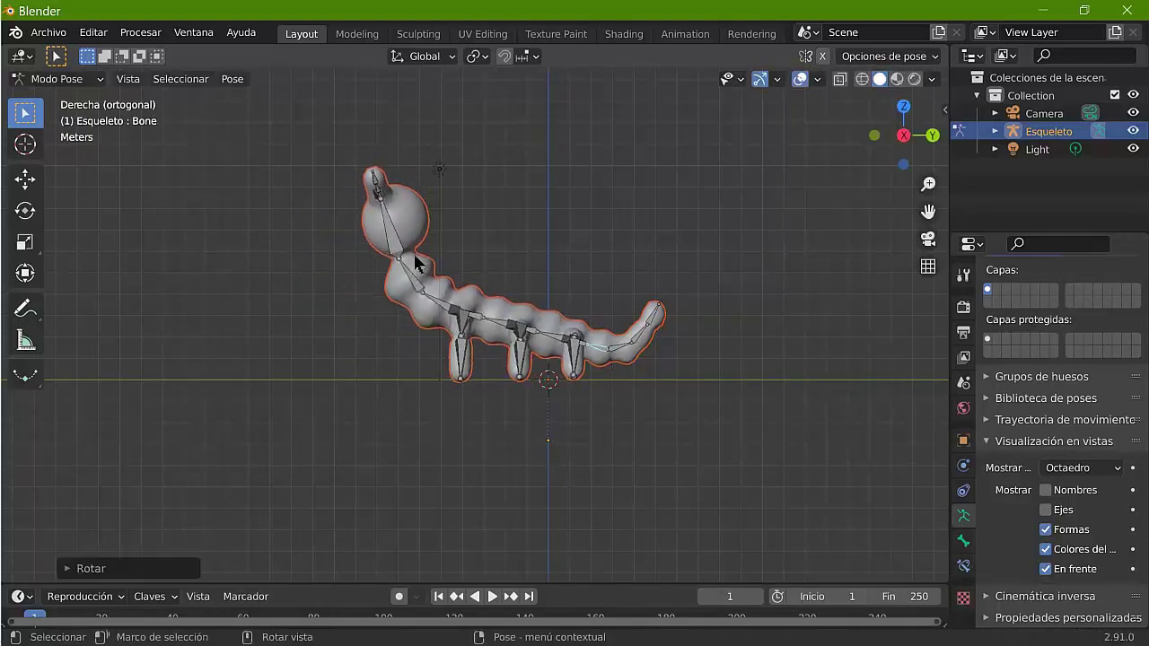
pyautogui.press(']')
pyautogui.press('r')
pyautogui.click(438, 241)
pyautogui.press(']')
pyautogui.press('r')
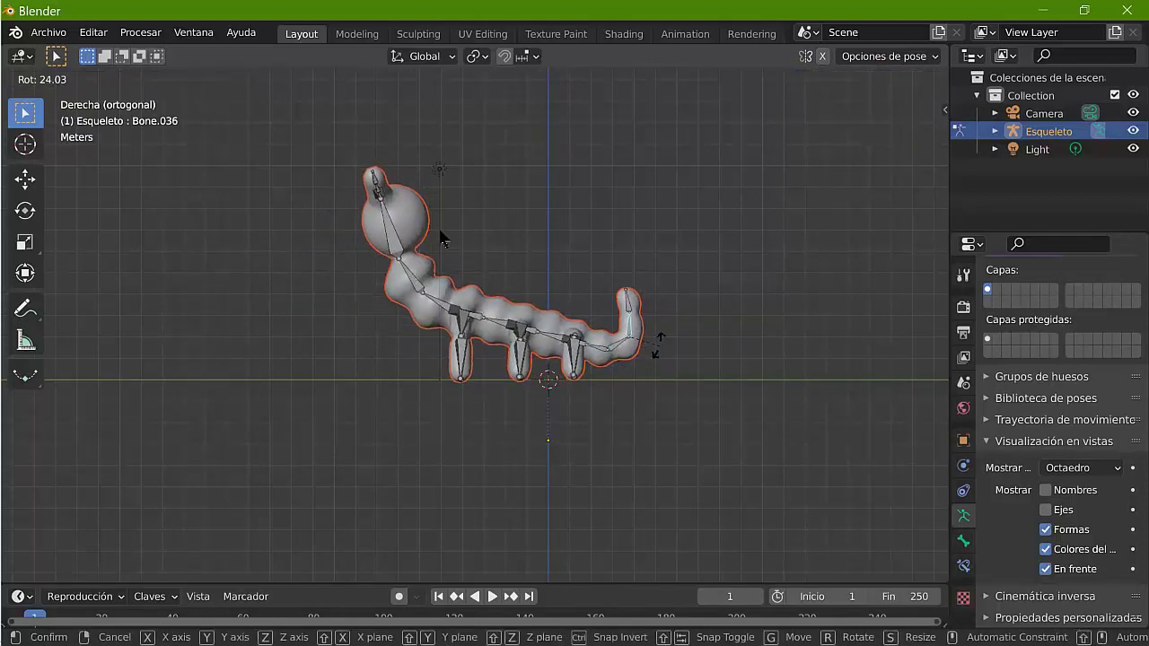
pyautogui.click(442, 239)
pyautogui.press(']')
pyautogui.press('r')
pyautogui.click(439, 239)
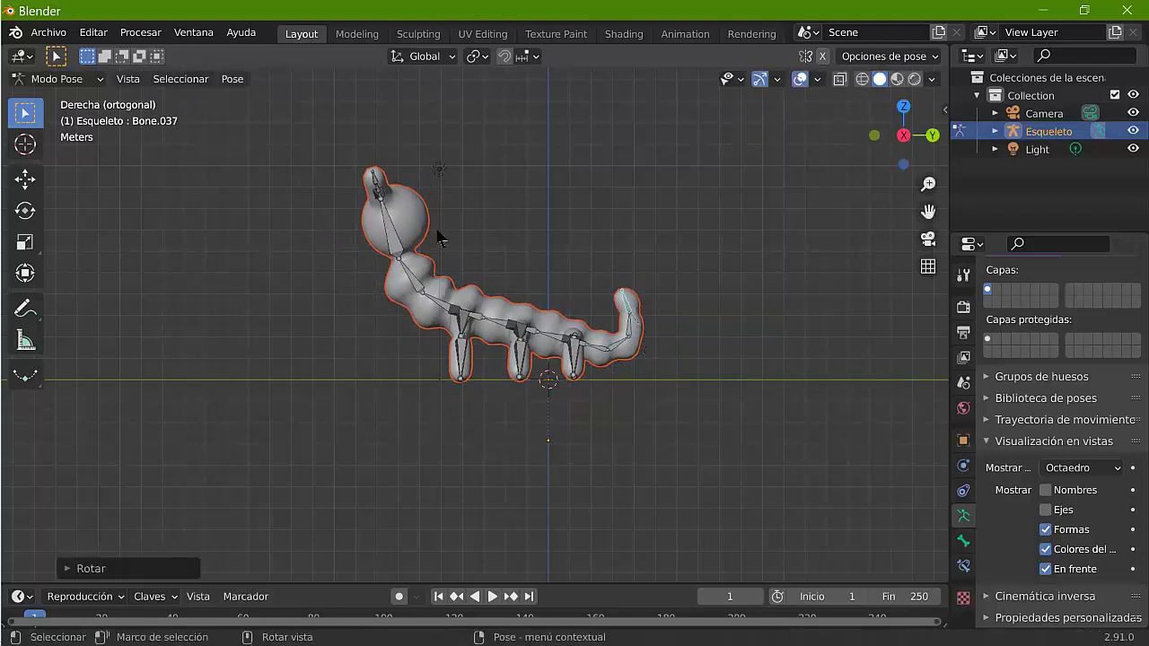
# Step: Tilt the right antenna bone from the front, then adjust its angle from the side
pyautogui.press('KP_1')
pyautogui.press('[')
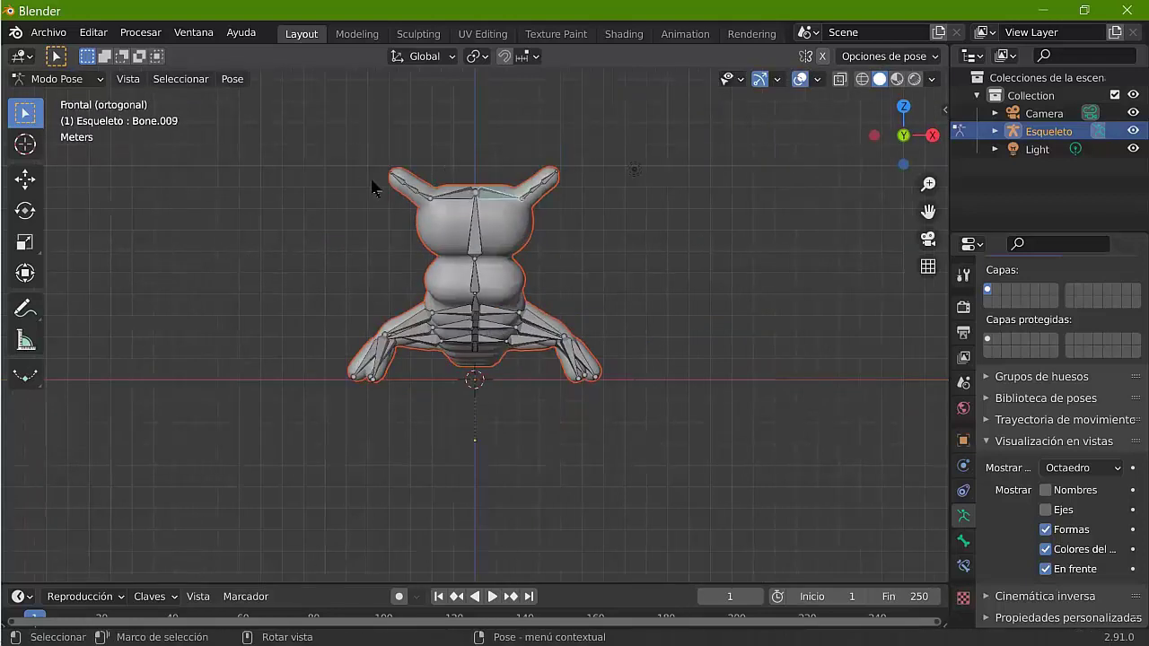
pyautogui.press(']')
pyautogui.press('r')
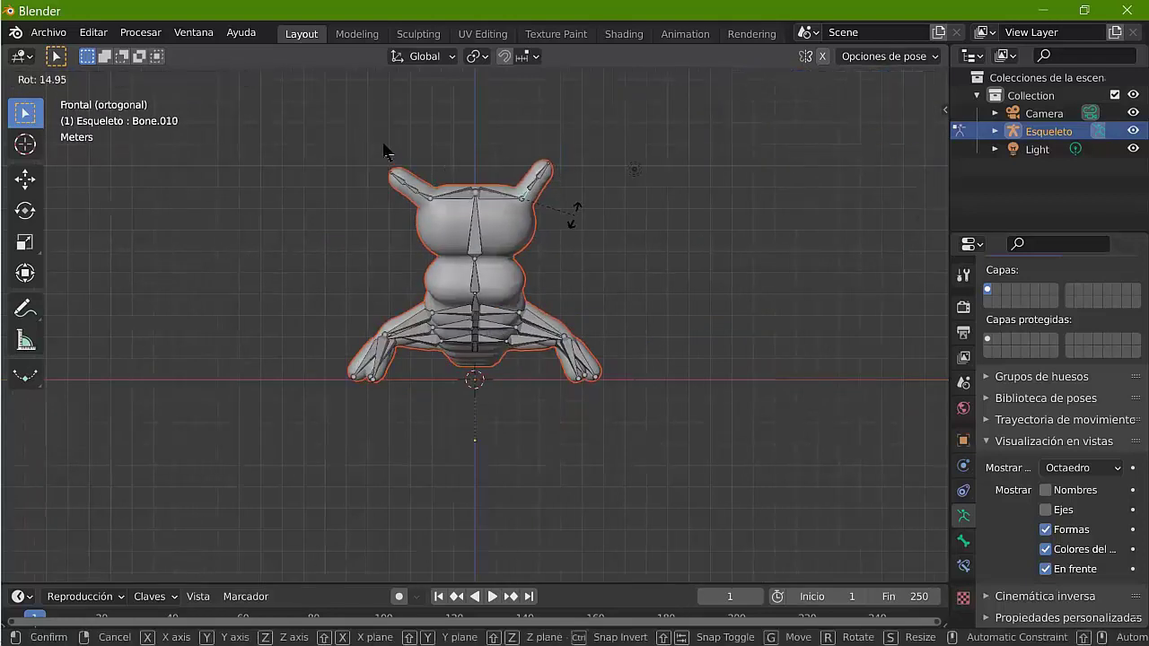
pyautogui.click(383, 151)
pyautogui.press('KP_3')
pyautogui.press('r')
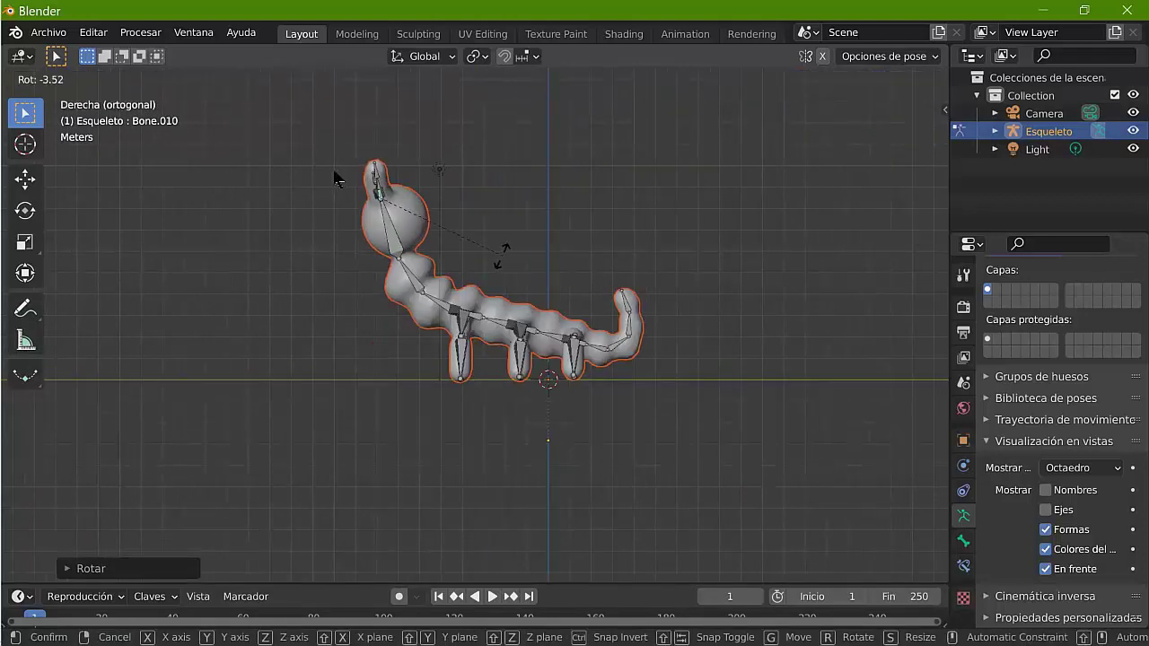
pyautogui.click(311, 179)
# Step: Tilt the left antenna bone from the left side, then angle it outward from the front
pyautogui.press('ctrl+KP_3')
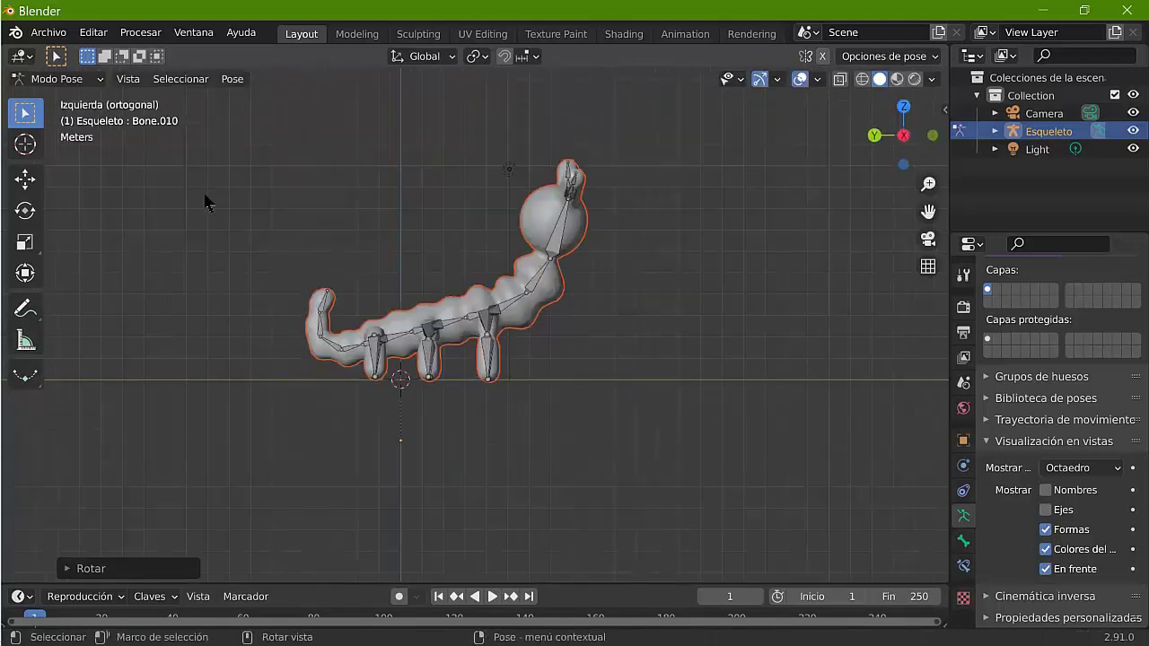
pyautogui.press('KP_1')
pyautogui.press(']')
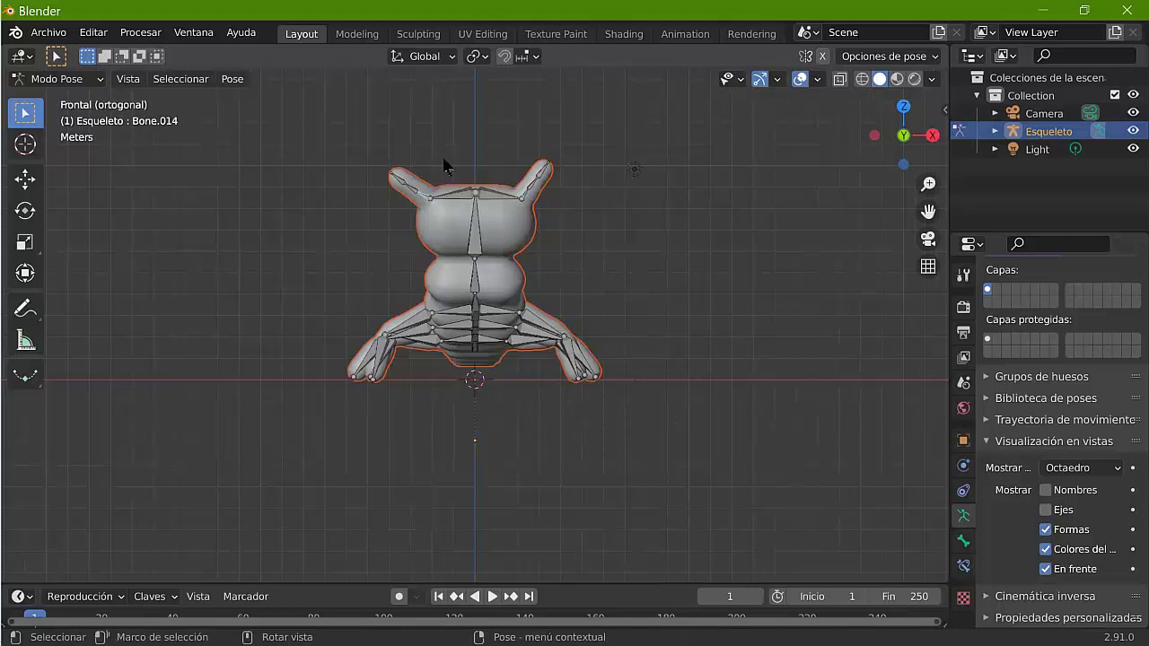
pyautogui.press('ctrl+KP_3')
pyautogui.press('r')
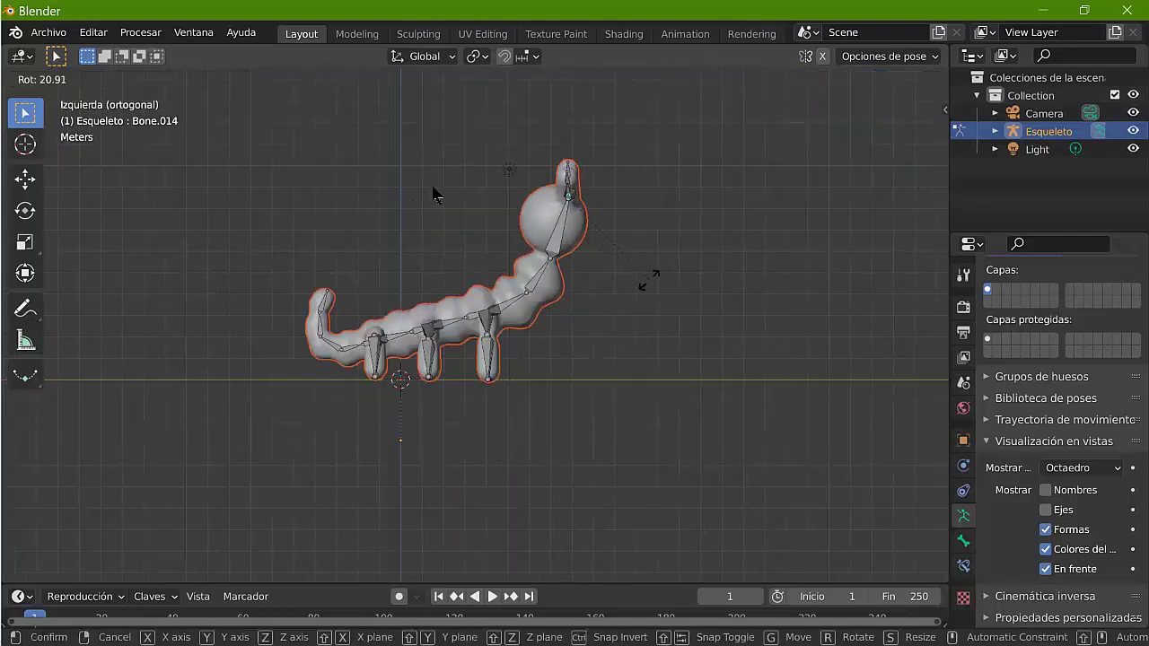
pyautogui.click(432, 195)
pyautogui.press('KP_1')
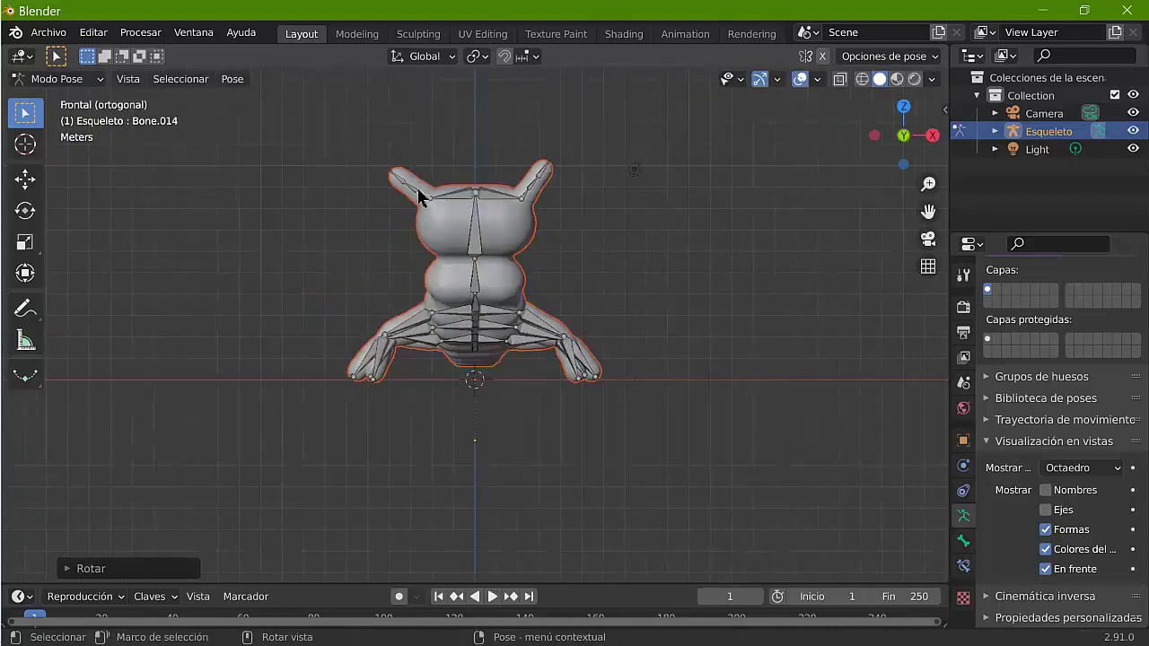
pyautogui.press('r')
pyautogui.click(384, 205)
pyautogui.press('[')
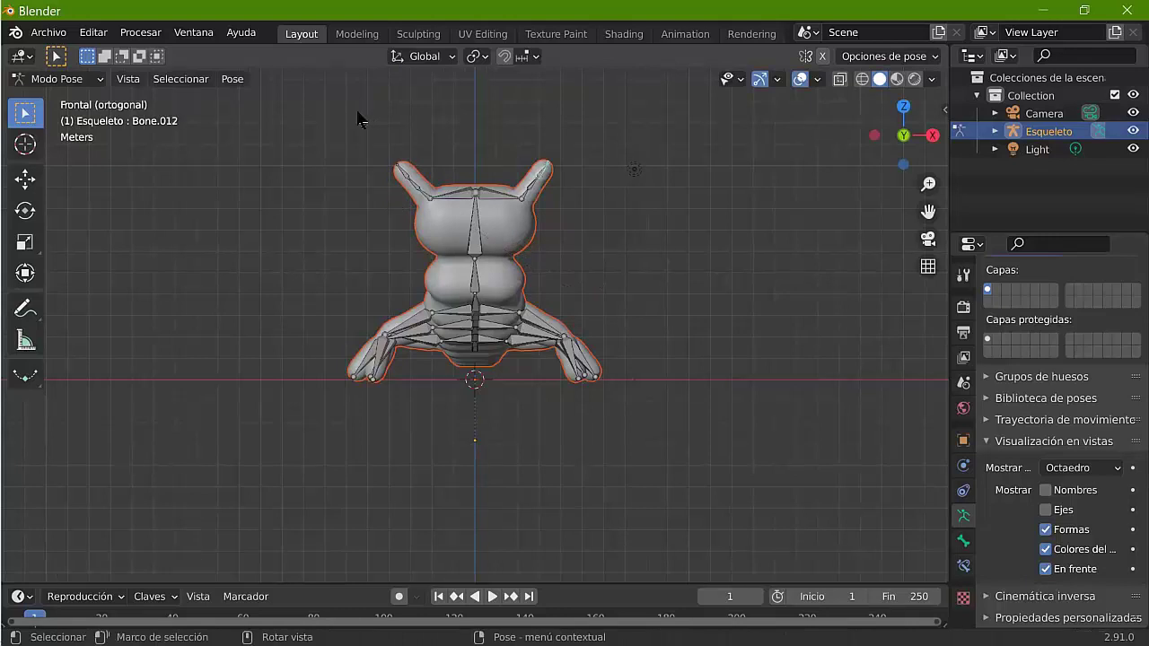
pyautogui.press(']')
pyautogui.press('KP_3')
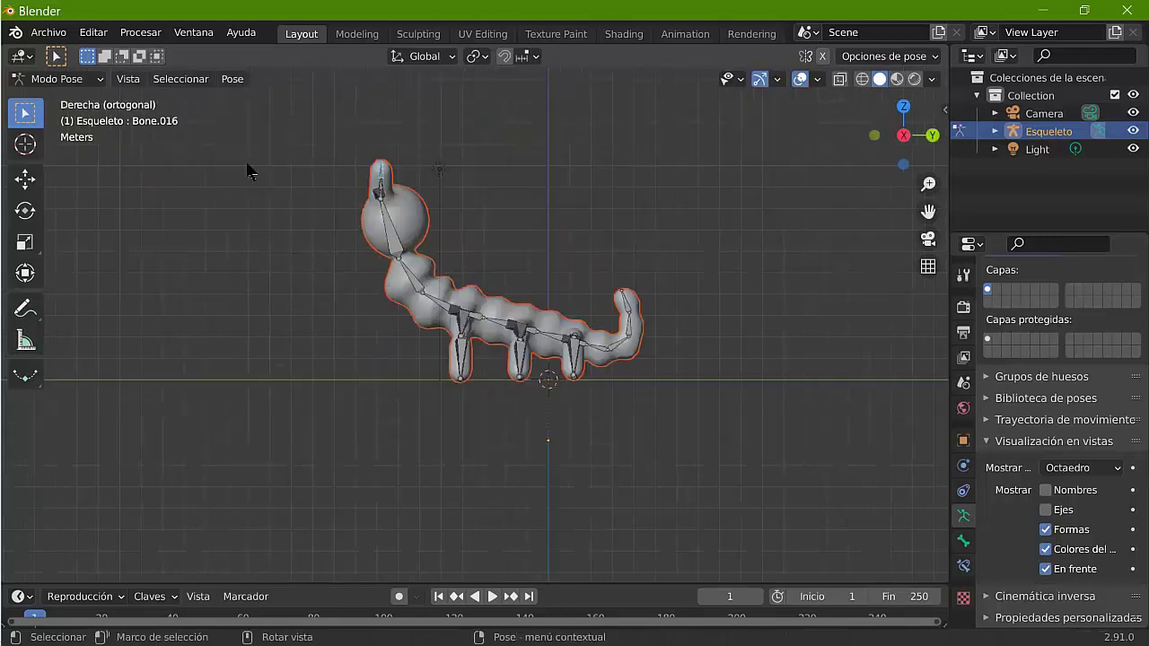
# Step: Adjust the antenna tip bone, then add the full pose of all bones to PoseLib as 'Pose'
pyautogui.press('r')
pyautogui.click(272, 189)
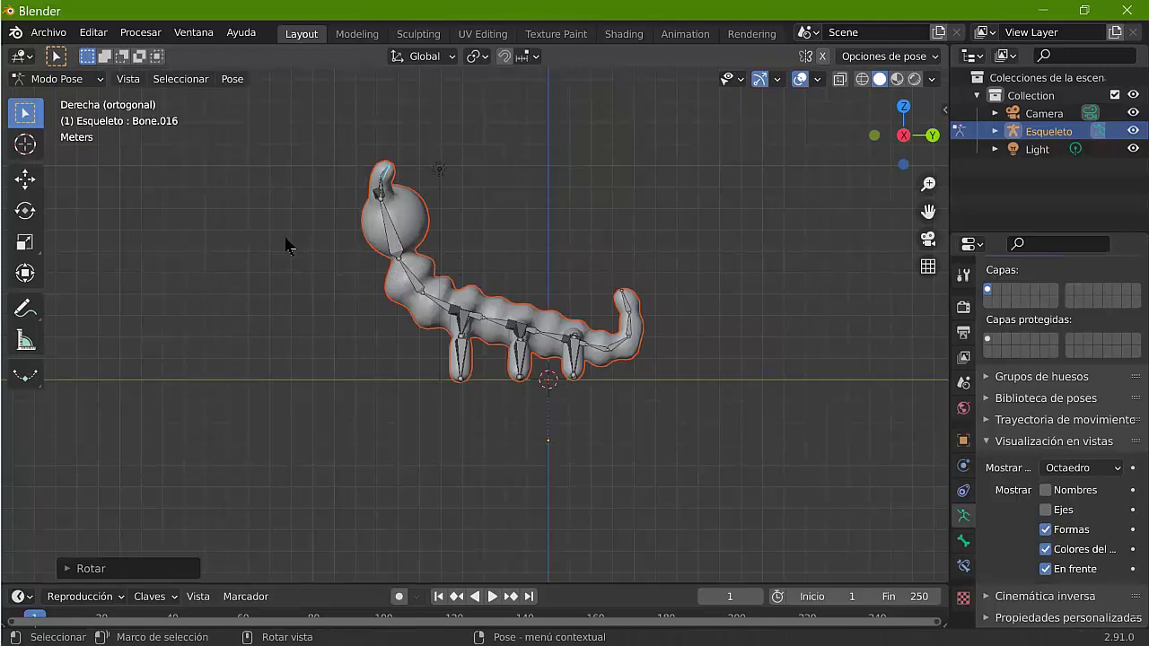
pyautogui.press('a')
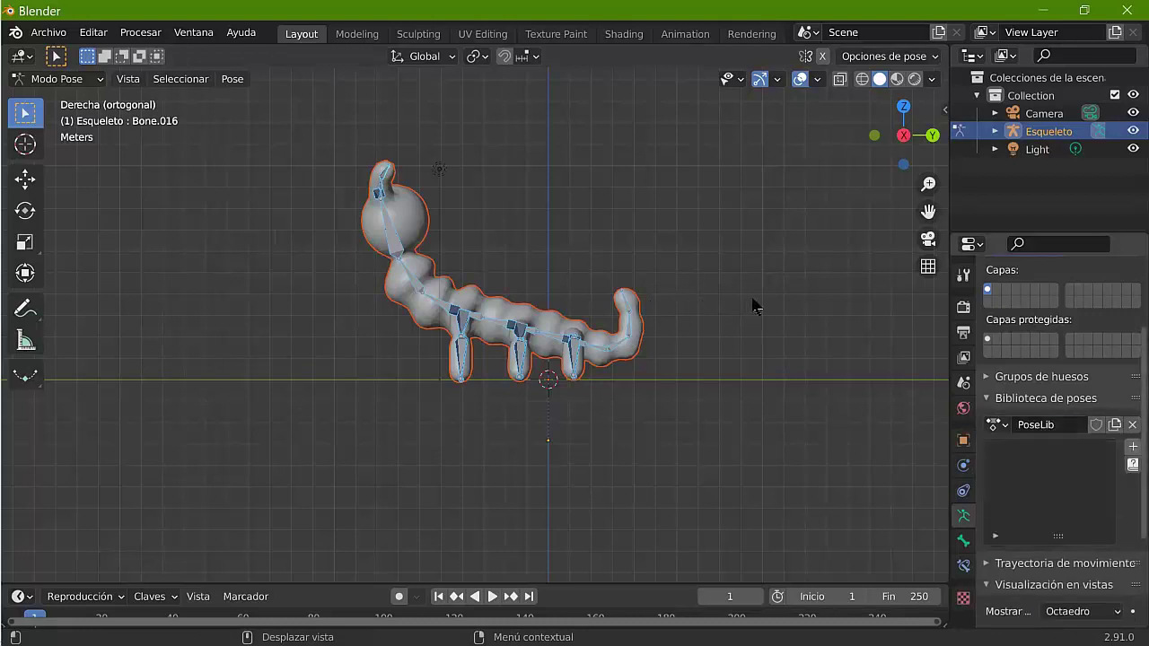
pyautogui.hotkey('shift', 'l')
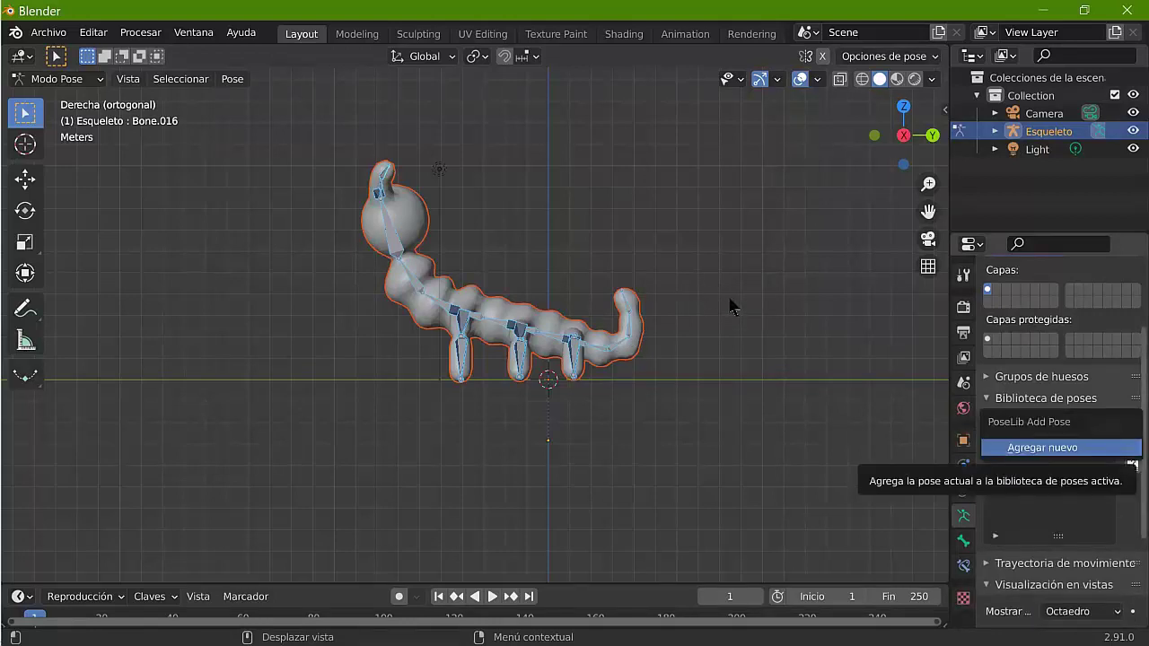
pyautogui.press('Return')
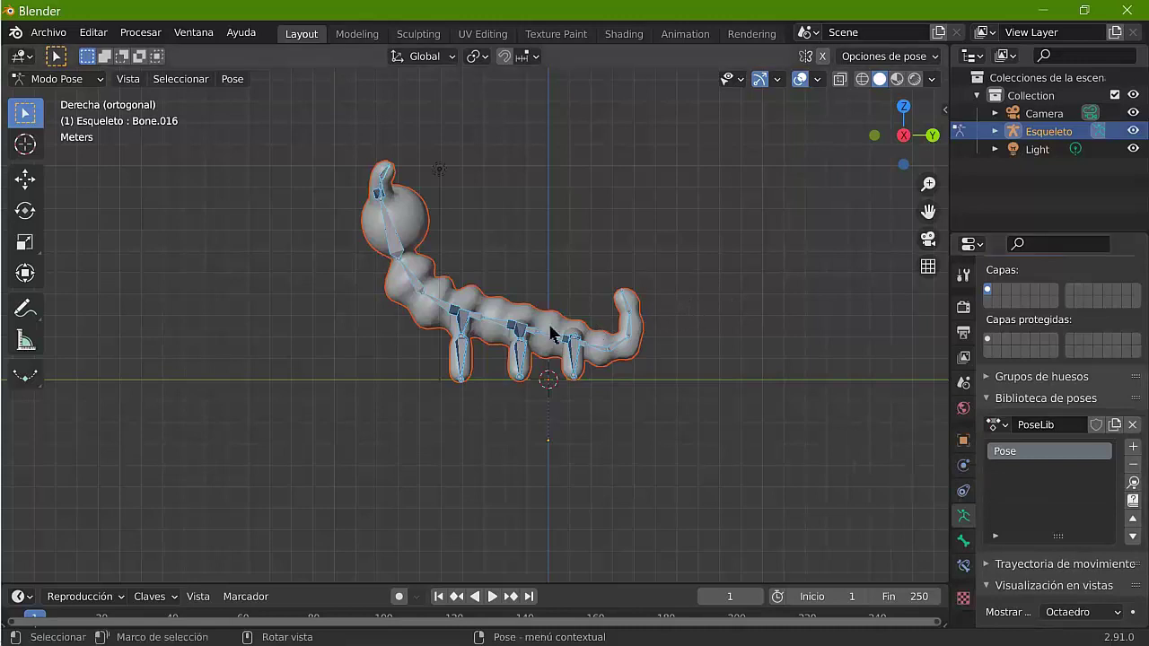
pyautogui.hotkey('alt', 'a')
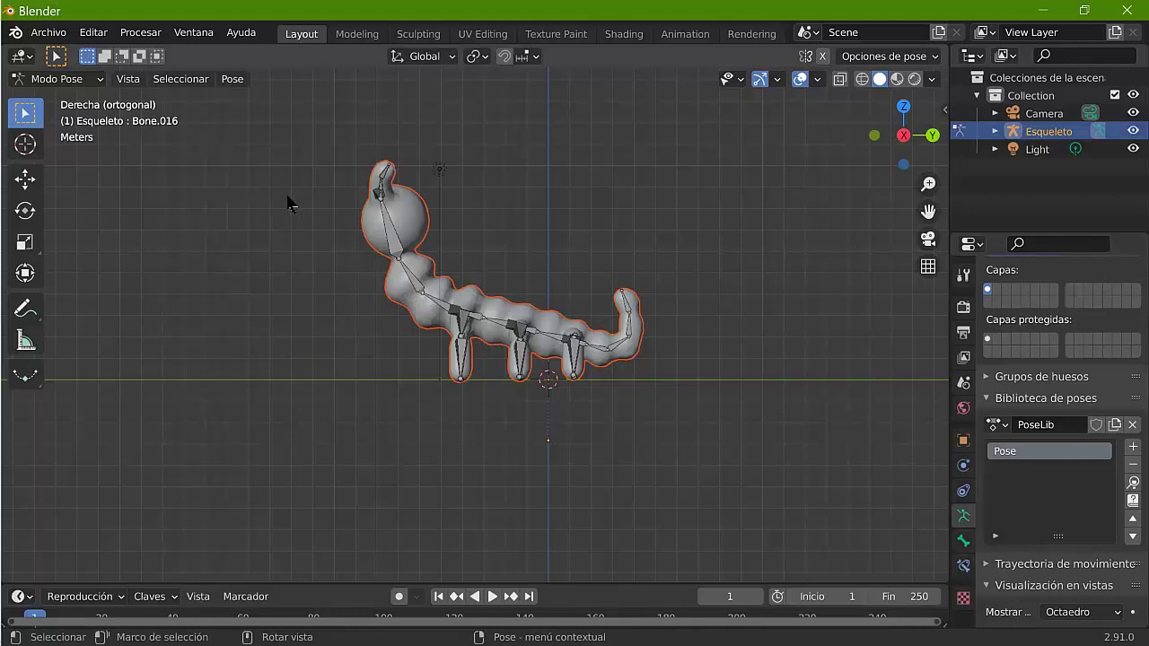
pyautogui.hotkey('ctrl', 'z')
# Step: Enlarge the timeline and insert a Personaje completo keyframe of the larva's pose at frame 1
pyautogui.press('a')
pyautogui.hotkey('alt', 'a')
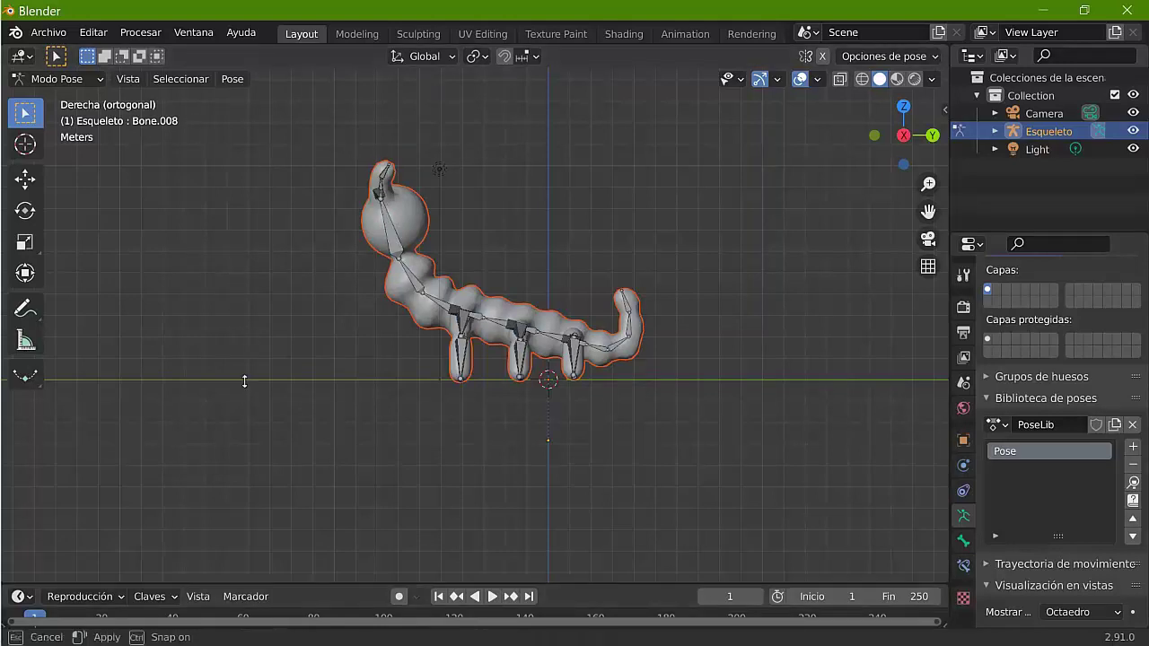
pyautogui.moveTo(243, 379); pyautogui.dragTo(210, 373)
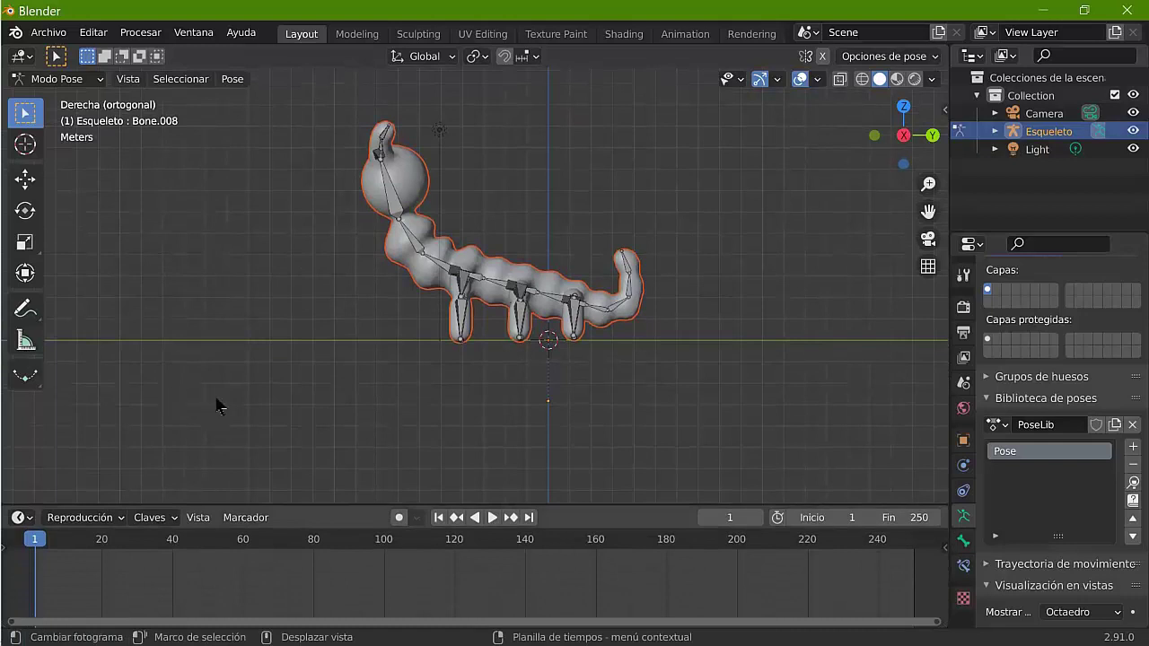
pyautogui.press('i')
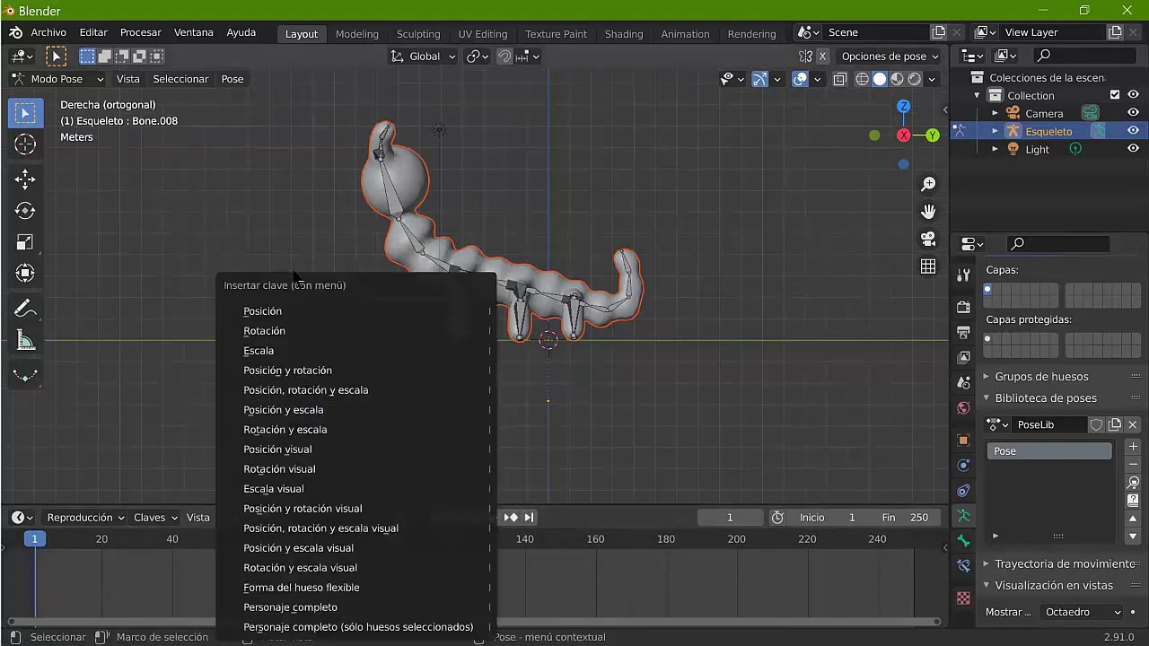
pyautogui.press('Up')
pyautogui.press('Up')
pyautogui.press('Up')
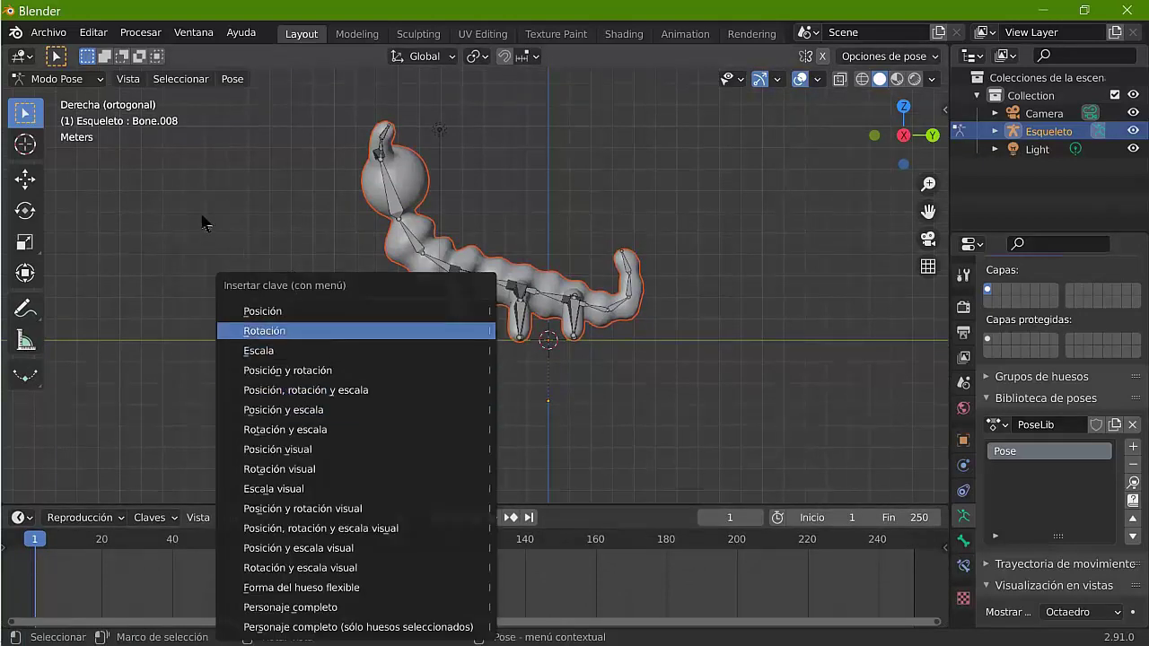
pyautogui.press('Up')
pyautogui.press('Down')
pyautogui.press('Down')
pyautogui.press('Down')
pyautogui.press('Down')
pyautogui.press('Down')
pyautogui.press('Down')
pyautogui.press('Down')
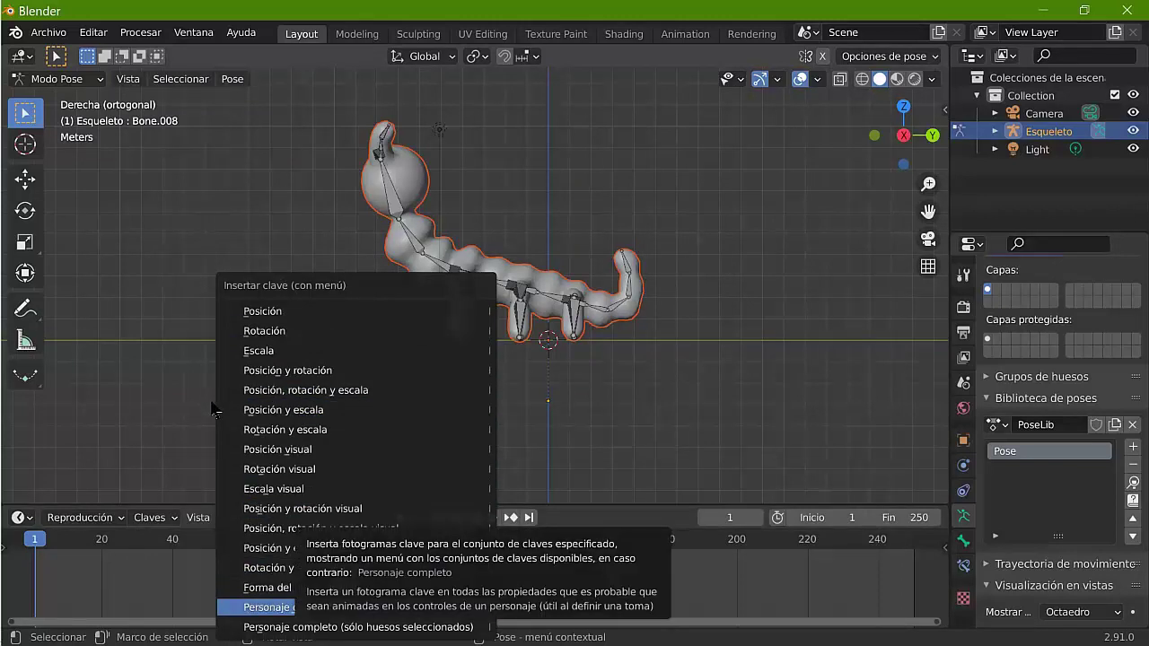
pyautogui.press('Return')
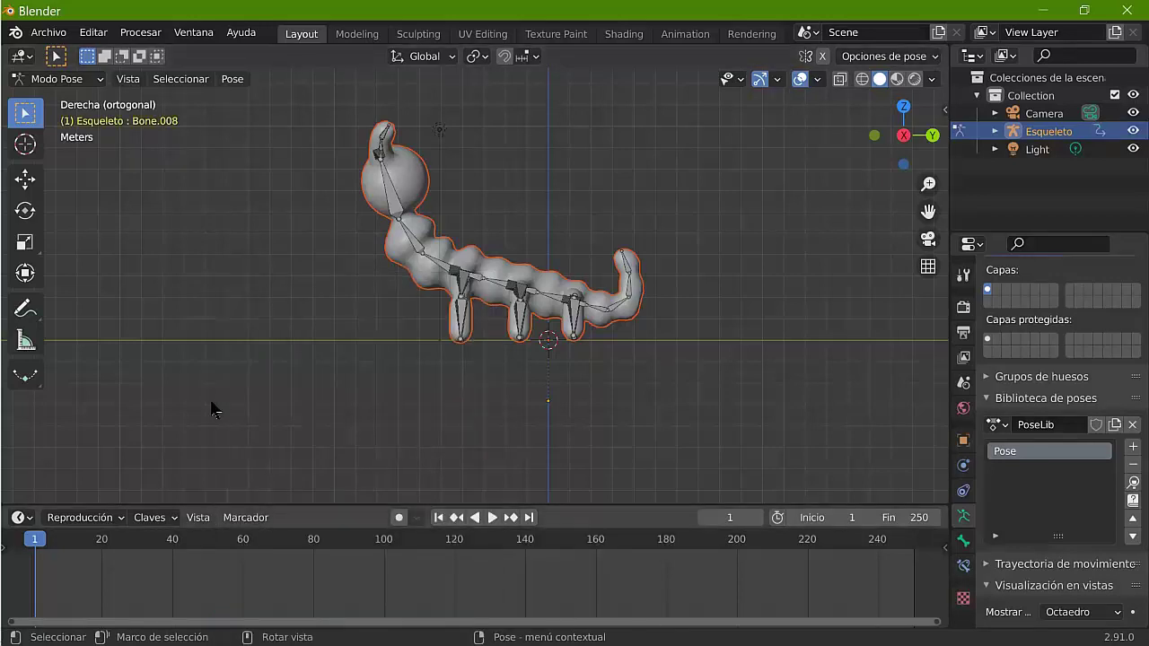
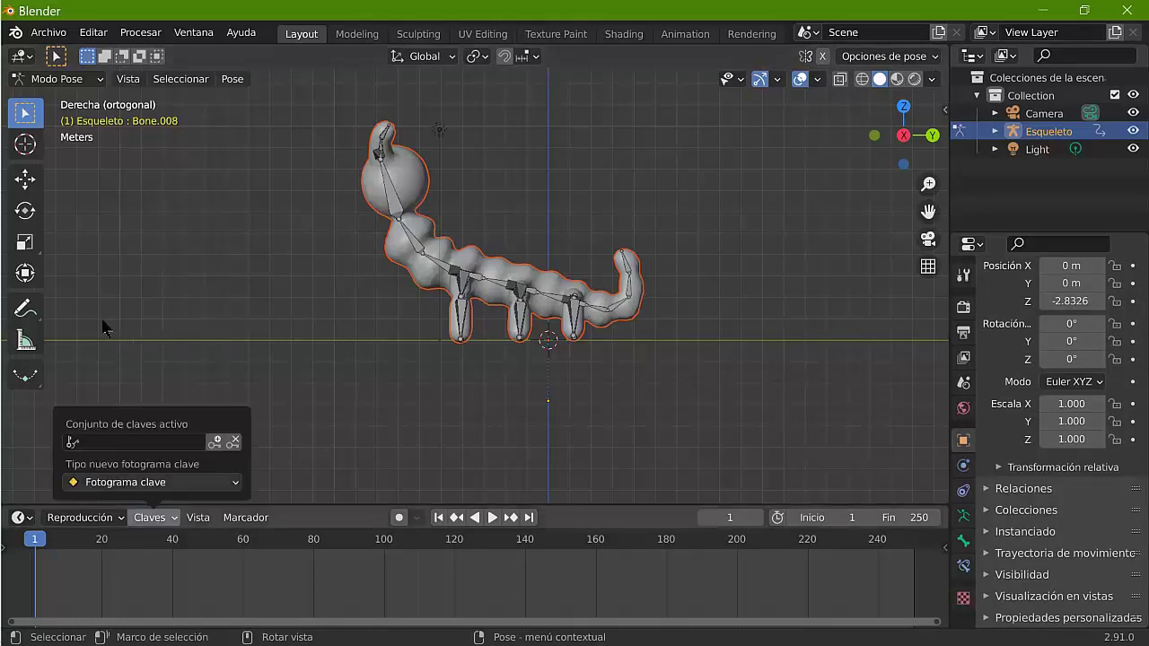
# Step: Leave the new keyframe type as Keyframe and advance the current frame to 40
pyautogui.click(153, 483)
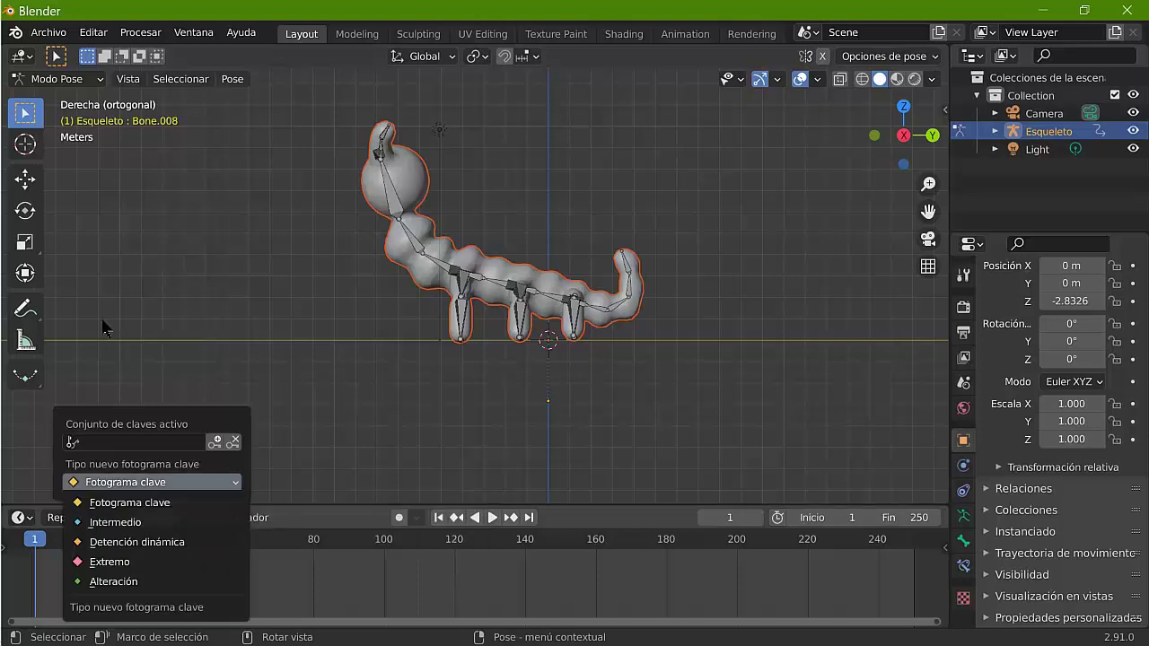
pyautogui.press('Escape')
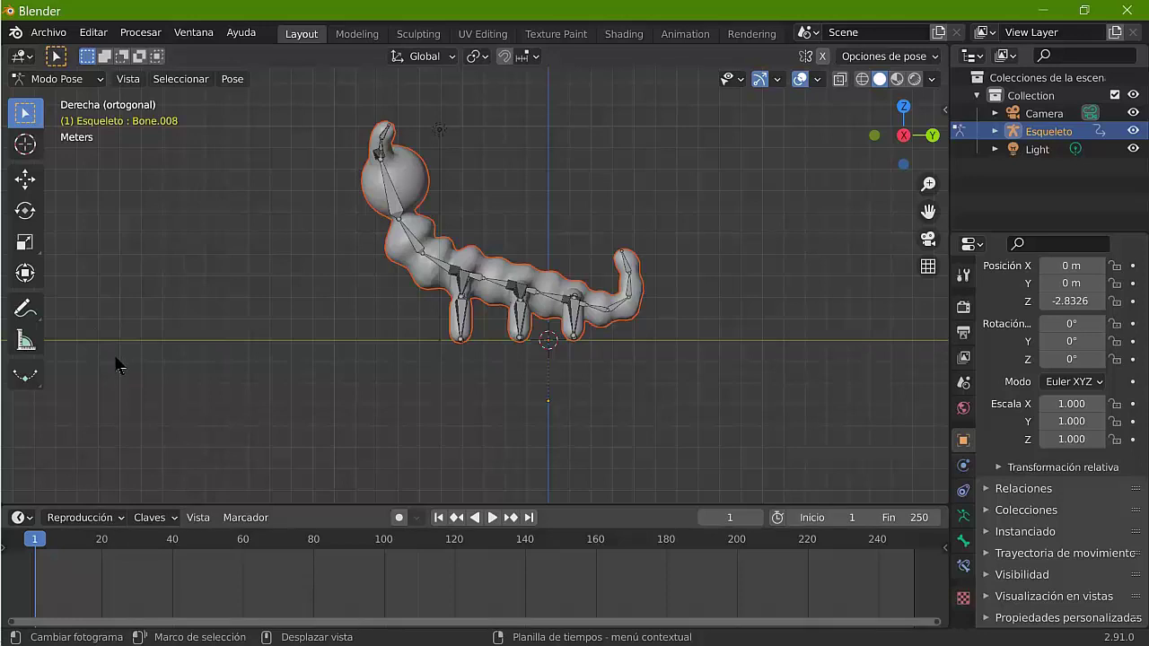
pyautogui.press('Up')
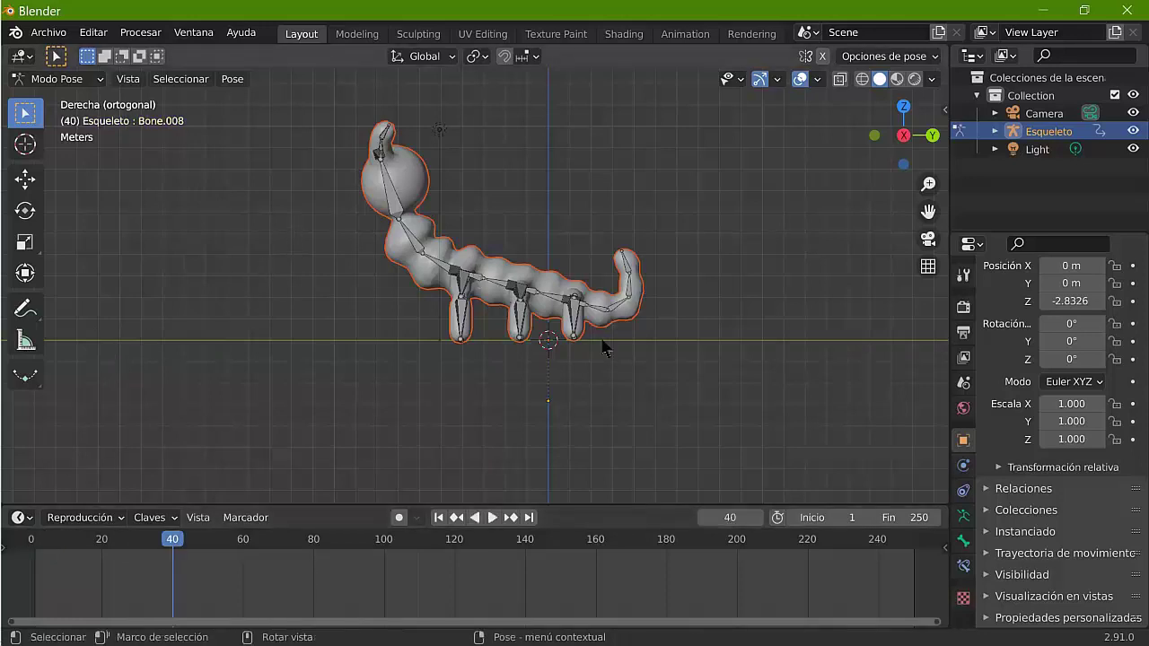
# Step: Show the Armature Data properties and select the caterpillar's root bone, Bone
pyautogui.click(963, 516)
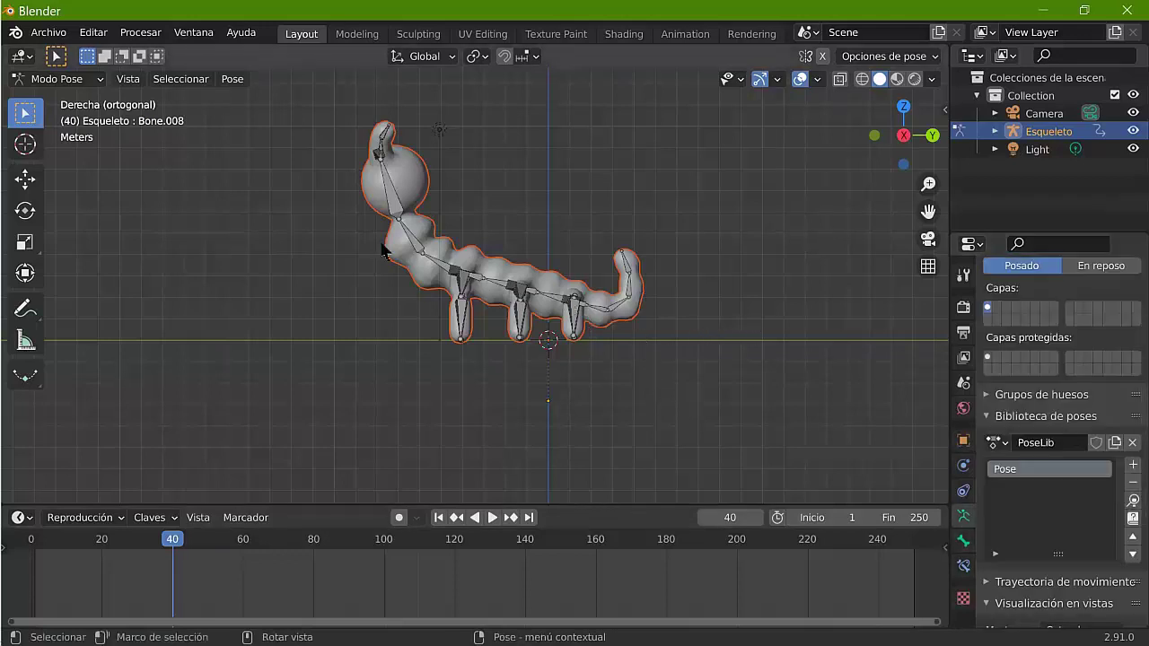
pyautogui.click(402, 214)
# Step: Rotate the whole caterpillar body, then rotate tail bone Bone.035
pyautogui.press('r')
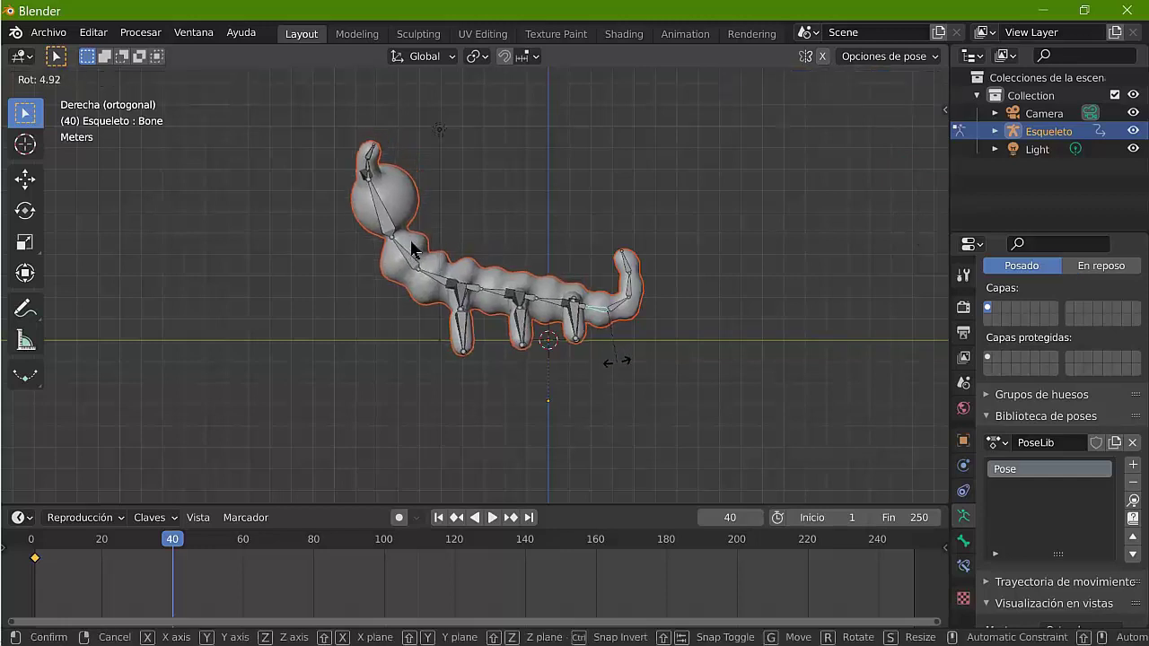
pyautogui.click(412, 250)
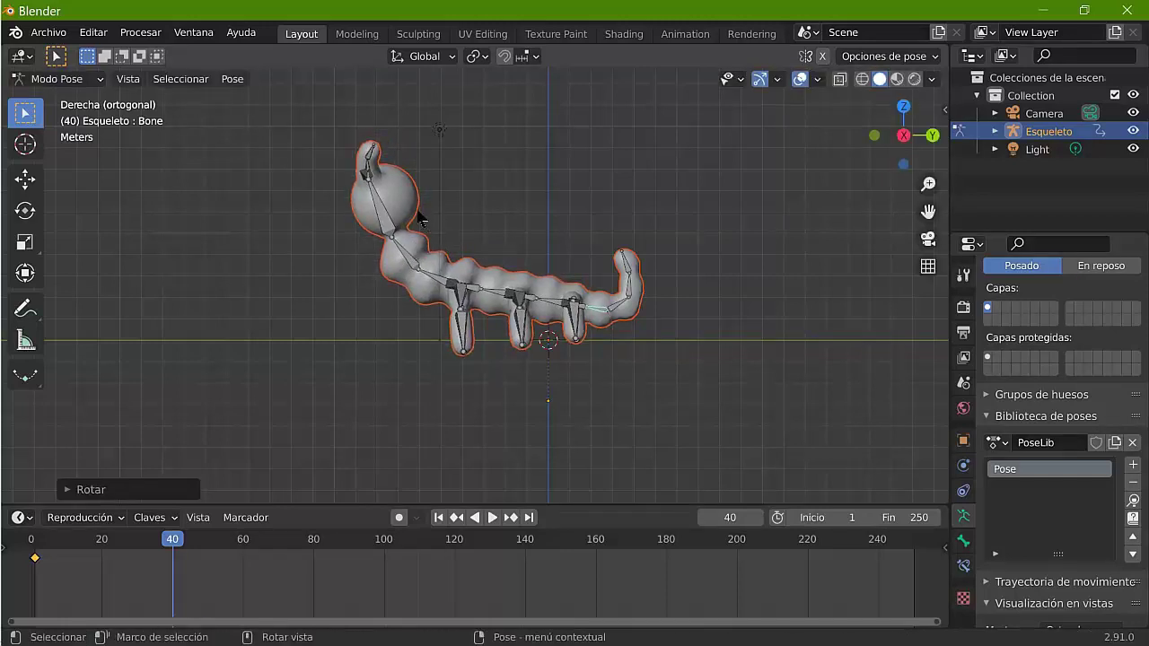
pyautogui.click(421, 223)
pyautogui.press('r')
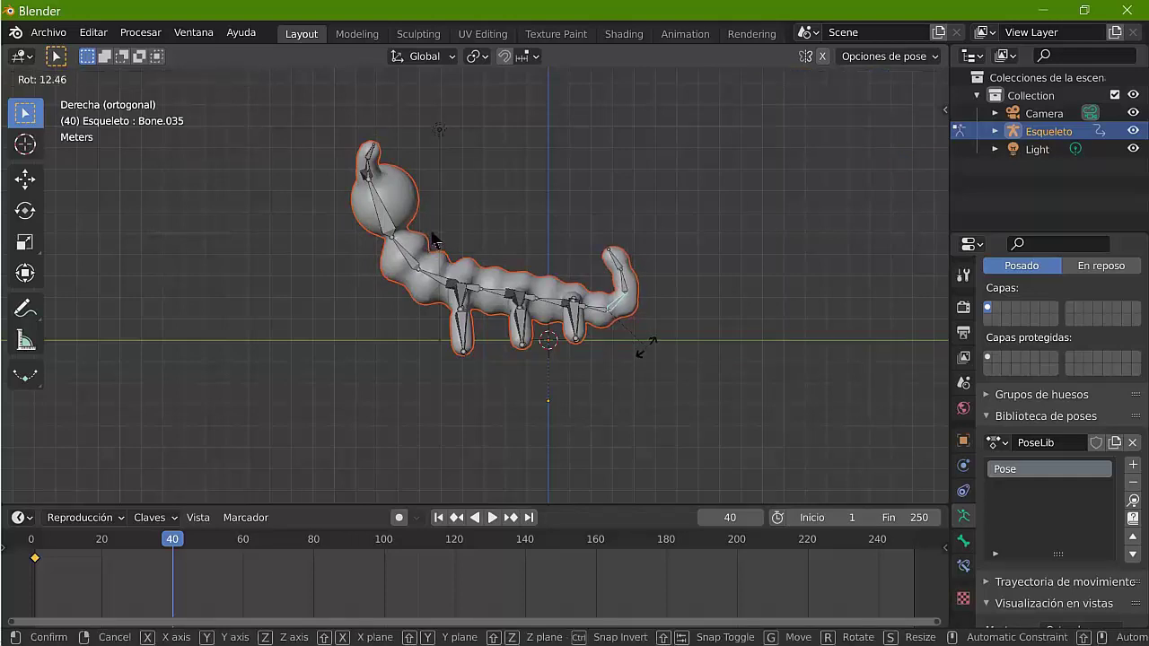
pyautogui.click(432, 239)
# Step: Curl the tail by rotating Bone.036 and tip Bone.037, then lift Bone.035 further
pyautogui.press(']')
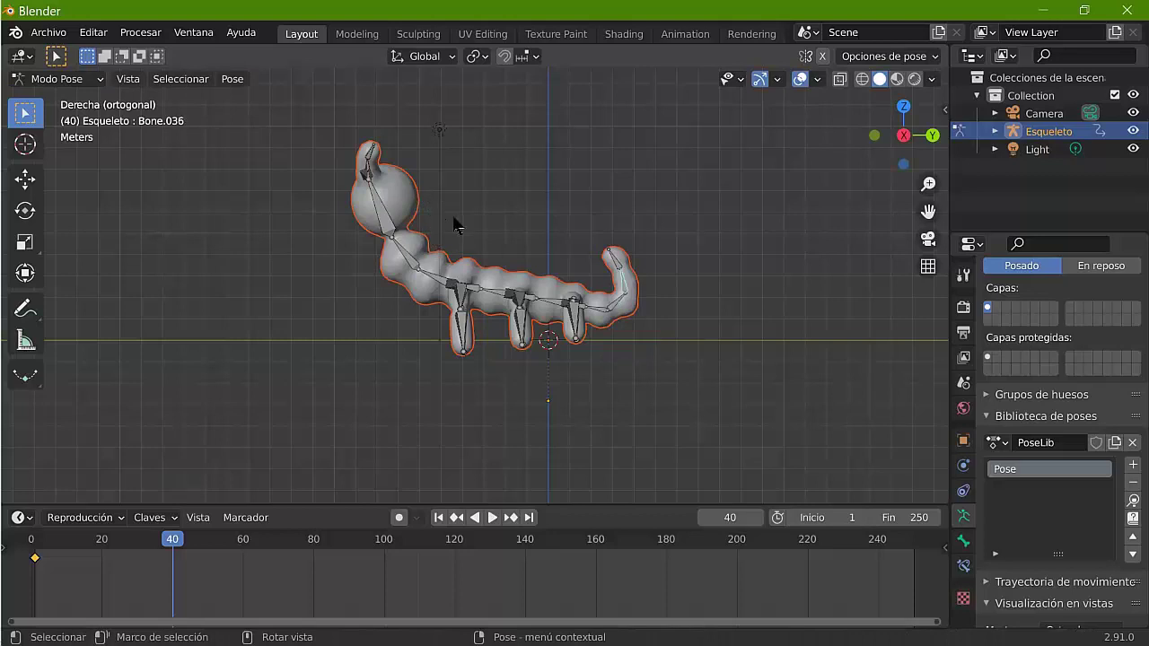
pyautogui.press('r')
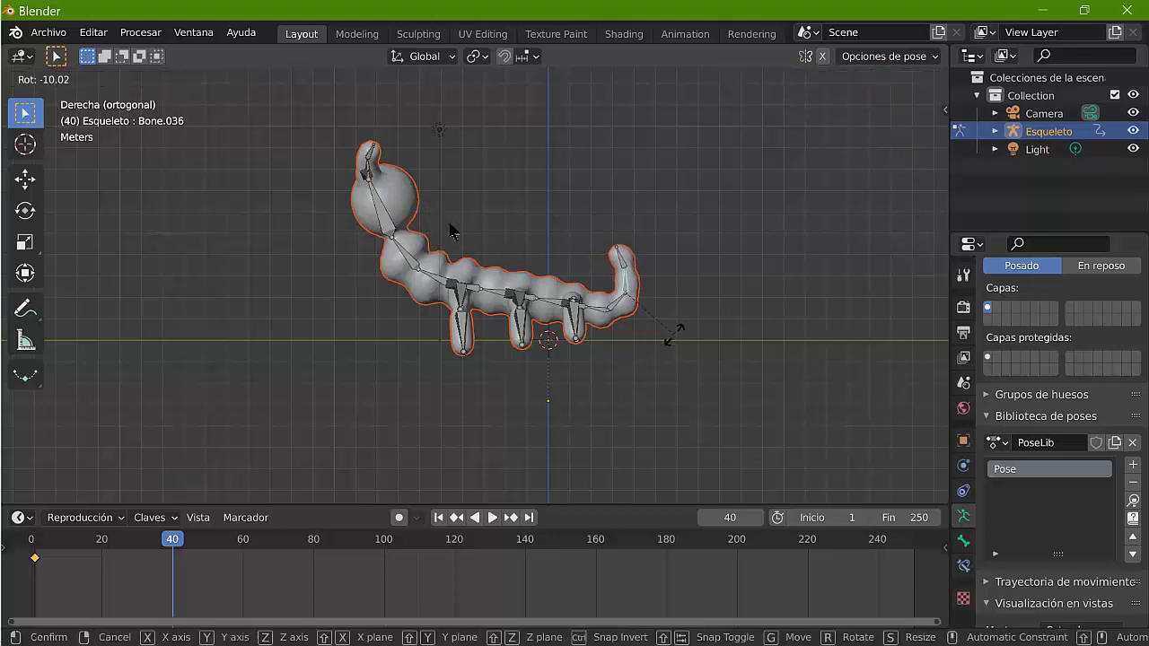
pyautogui.click(455, 226)
pyautogui.press(']')
pyautogui.press('r')
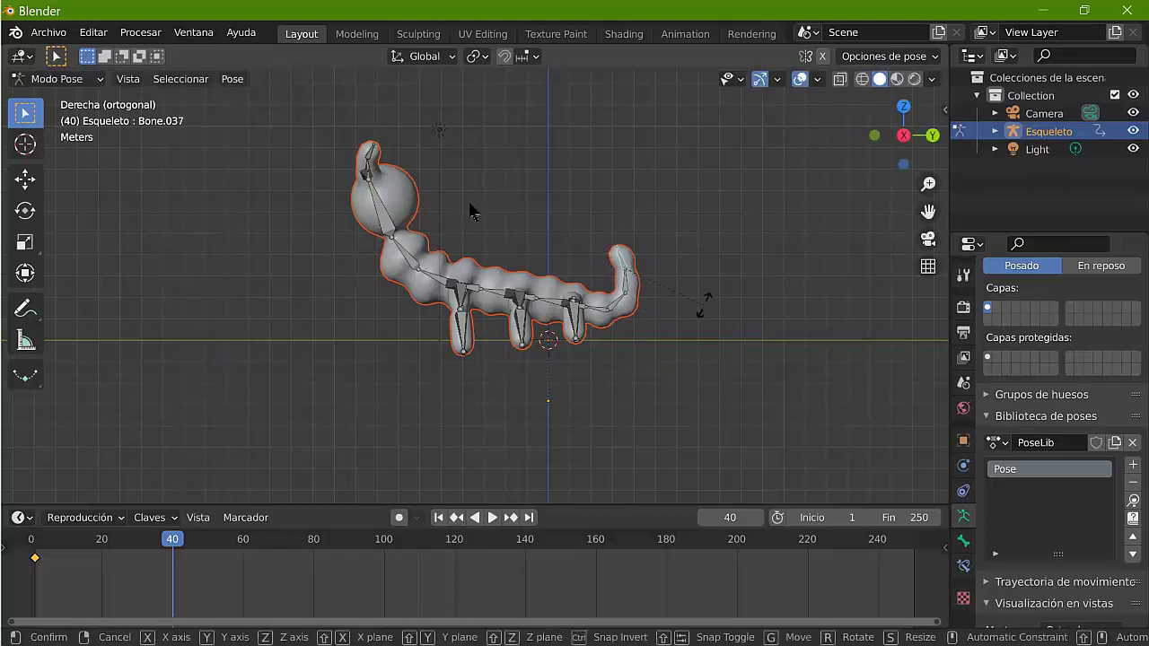
pyautogui.click(471, 213)
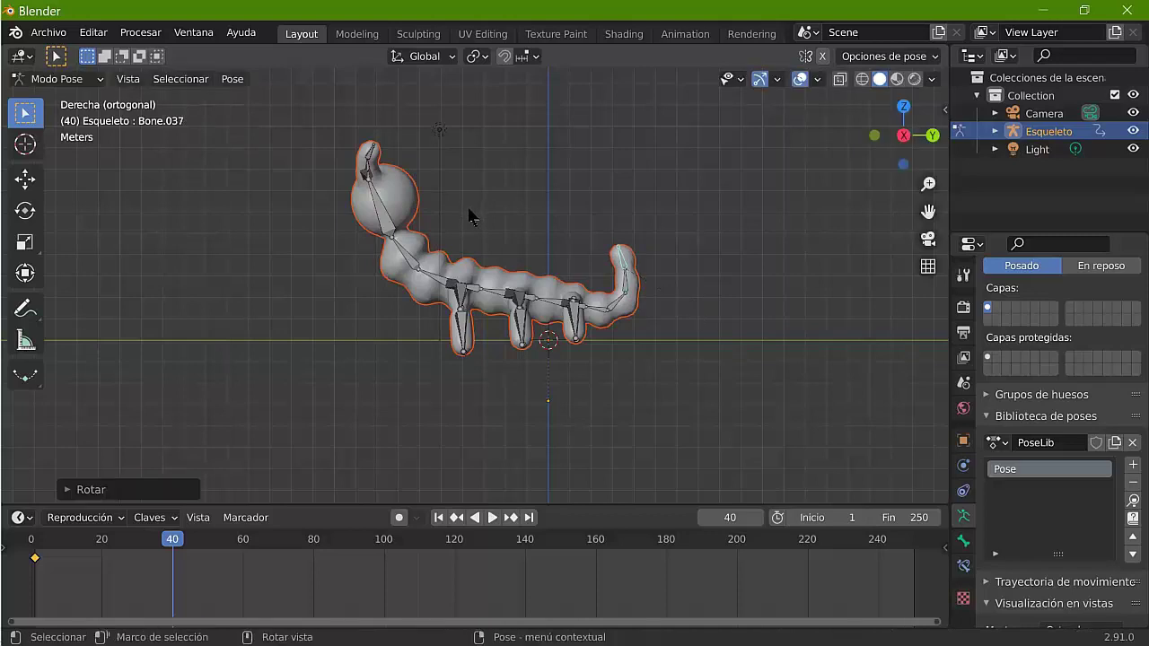
pyautogui.press('[')
pyautogui.press('[')
pyautogui.press('r')
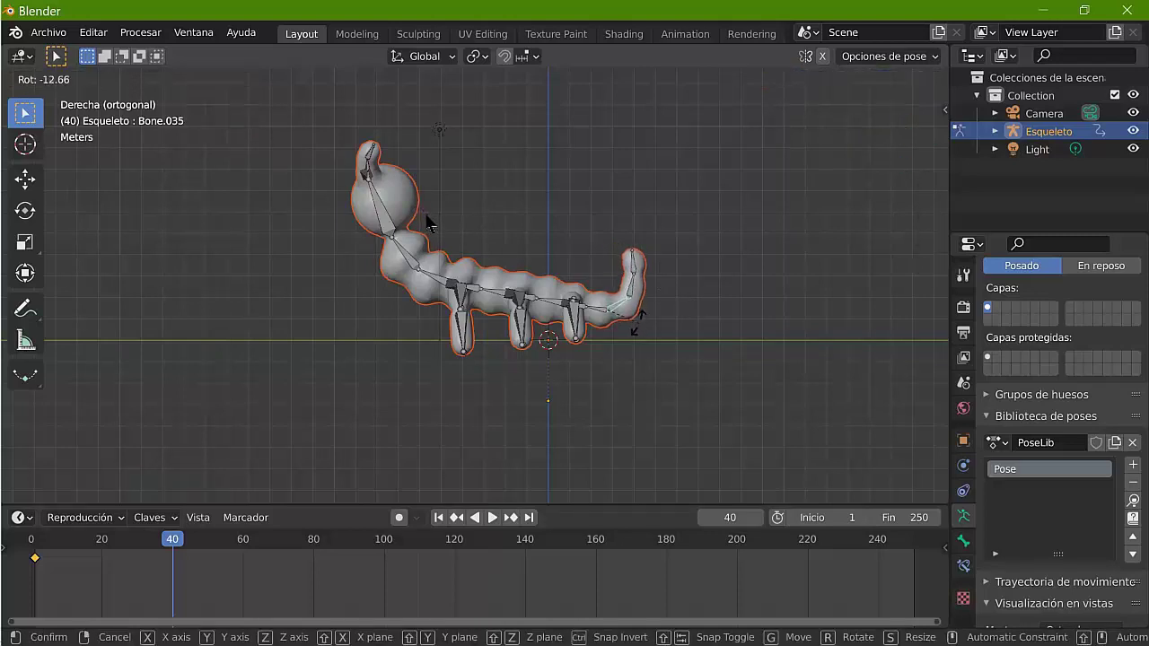
pyautogui.click(428, 222)
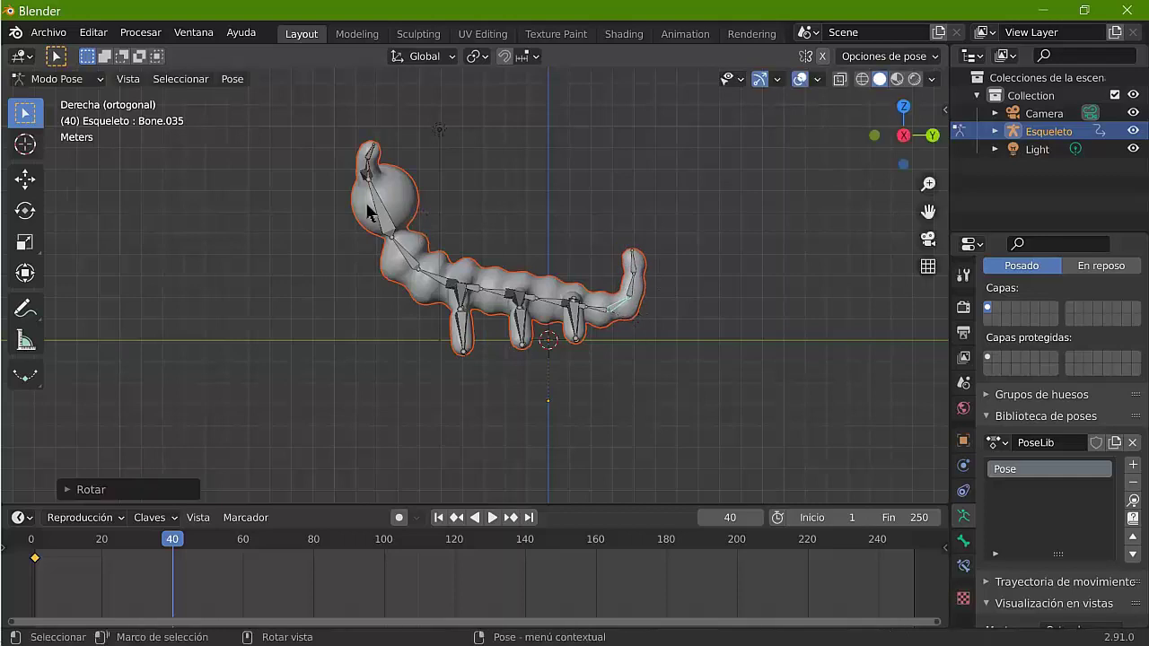
# Step: Rotate front body bone Bone.002 about -10.56 degrees to lift it, viewed from above
pyautogui.click(378, 235)
pyautogui.press('r')
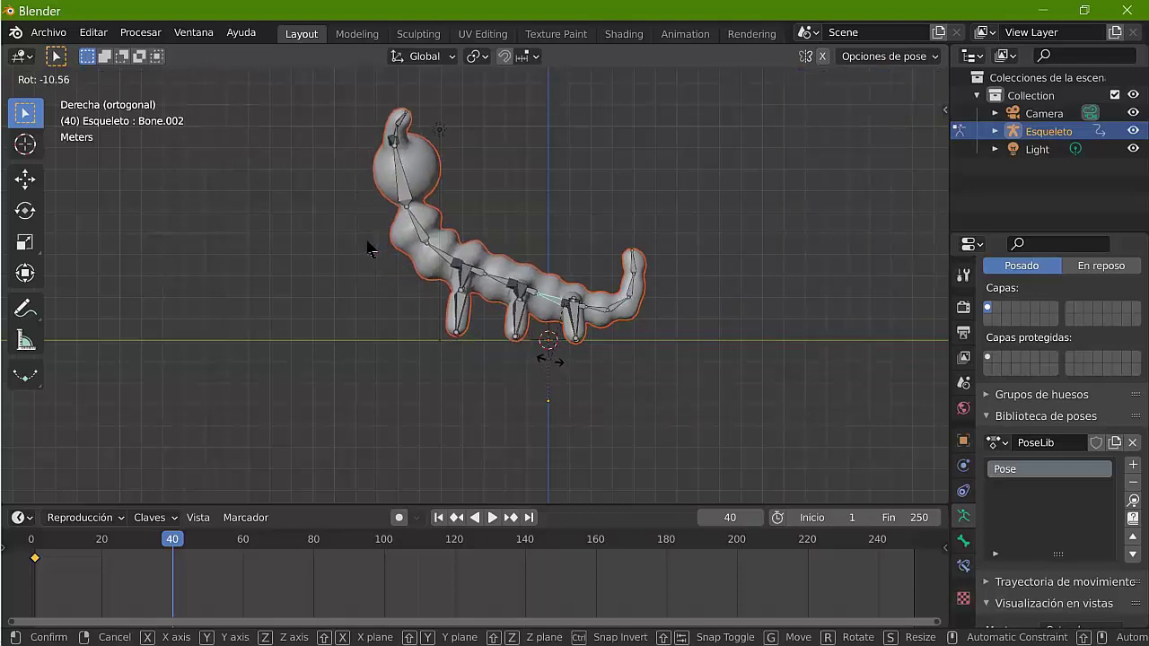
pyautogui.click(366, 248)
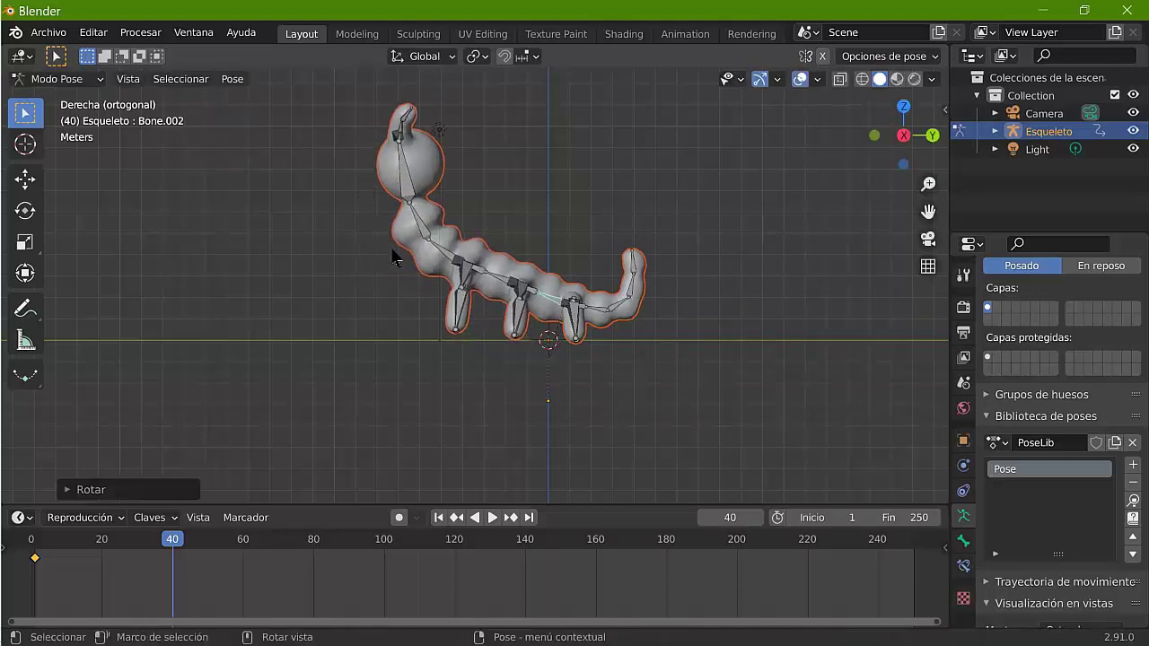
pyautogui.press('KP_7')
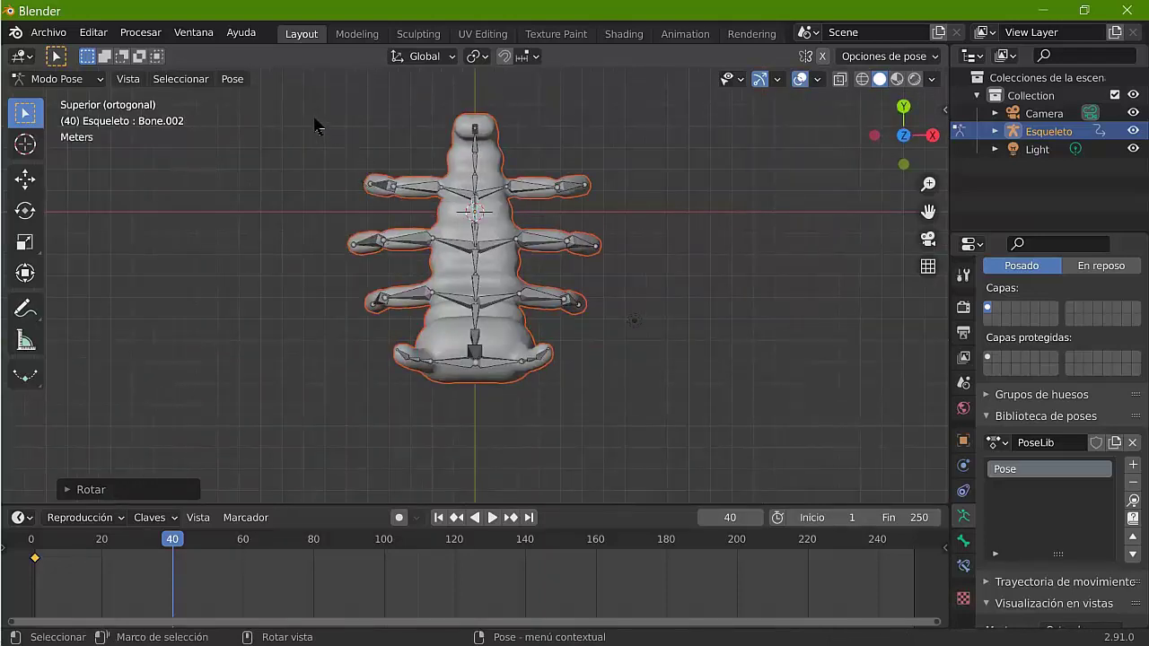
# Step: In side view, tilt spine bone Bone.001 and rotate Bone.004 toward the upper right
pyautogui.press('[')
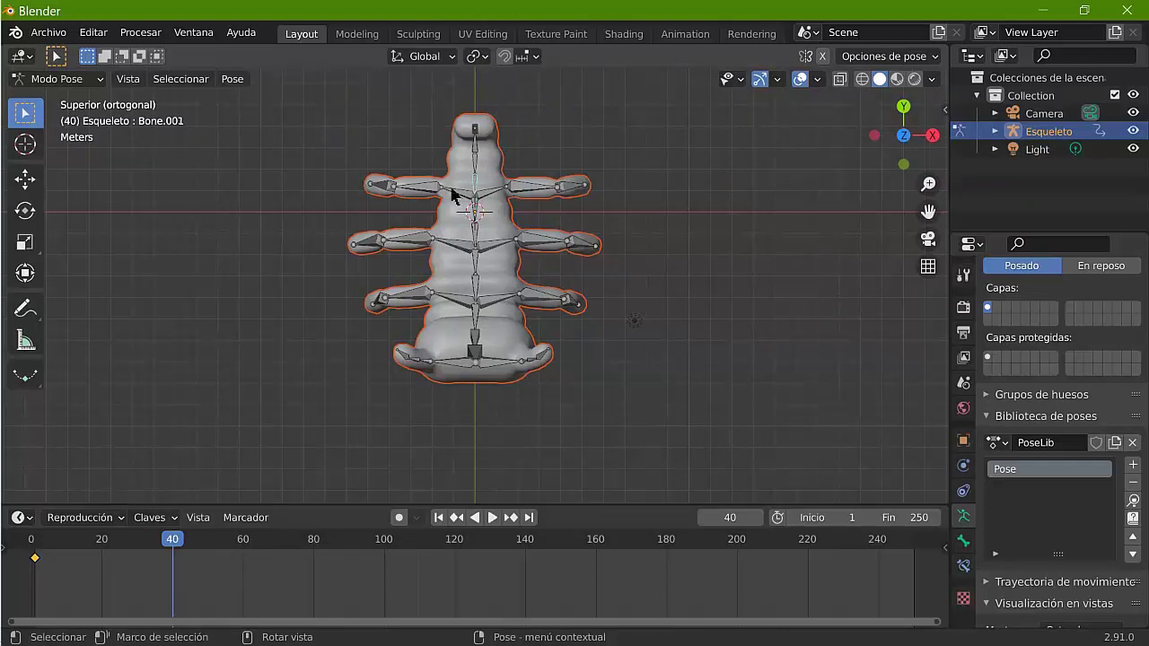
pyautogui.press('KP_3')
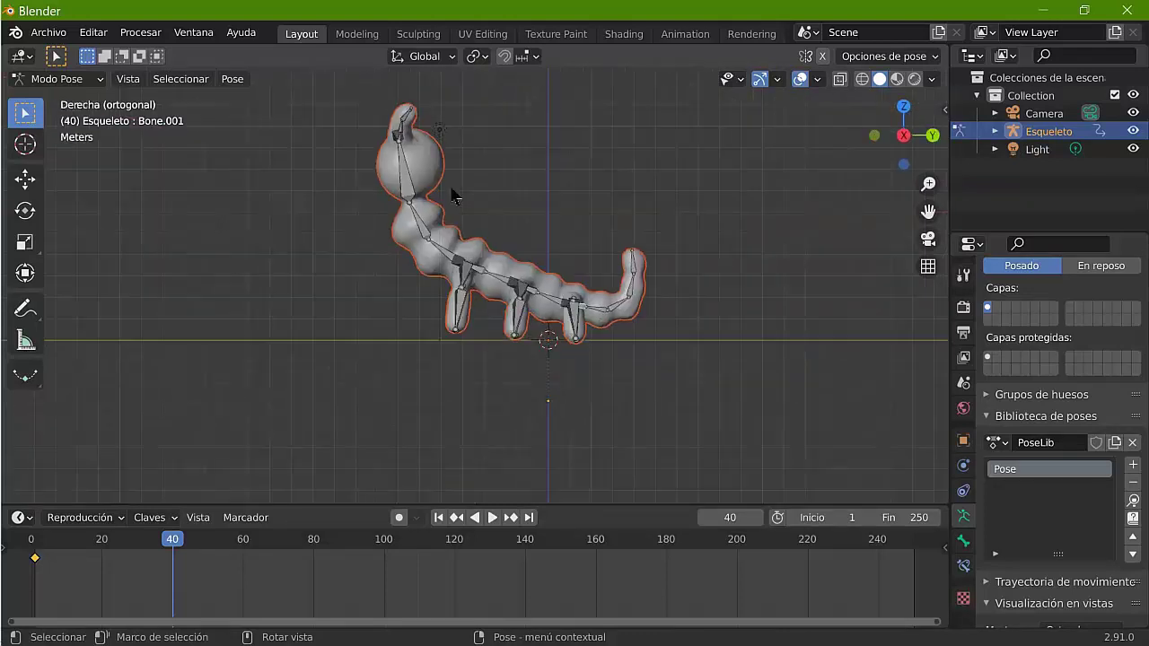
pyautogui.press('r')
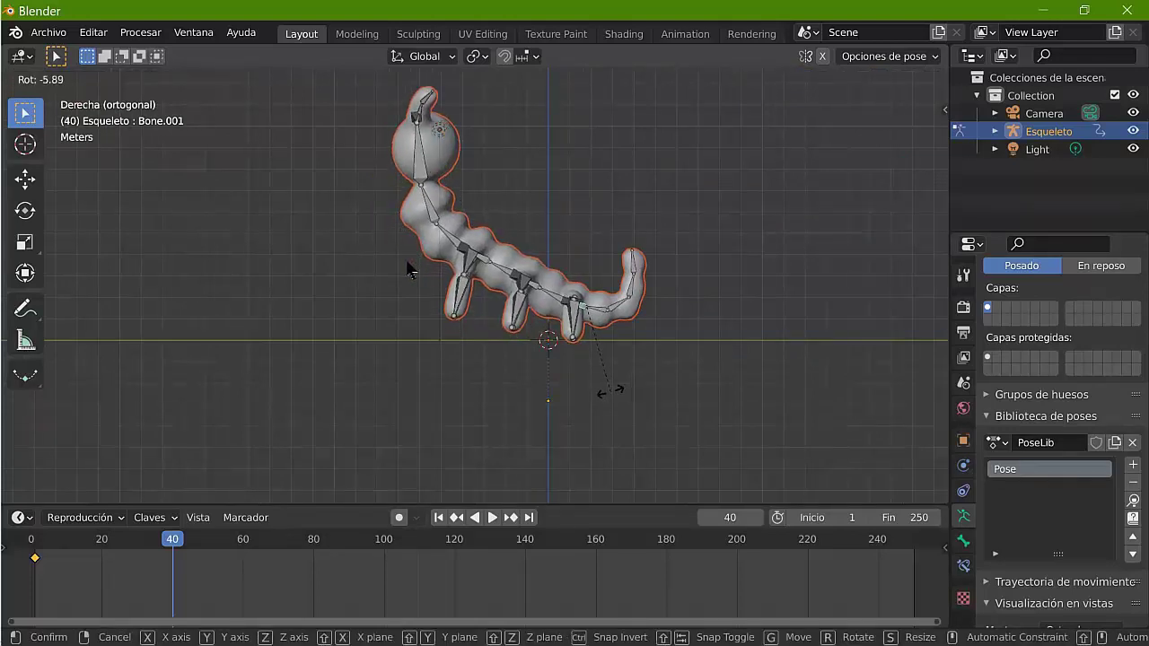
pyautogui.click(406, 270)
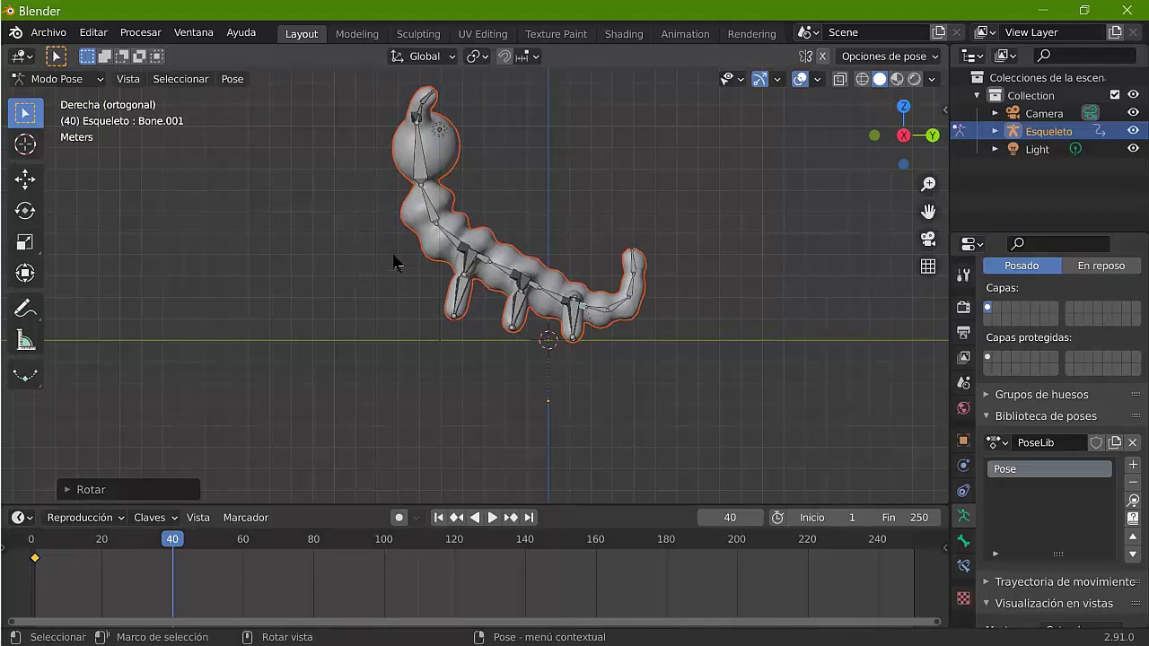
pyautogui.press(']')
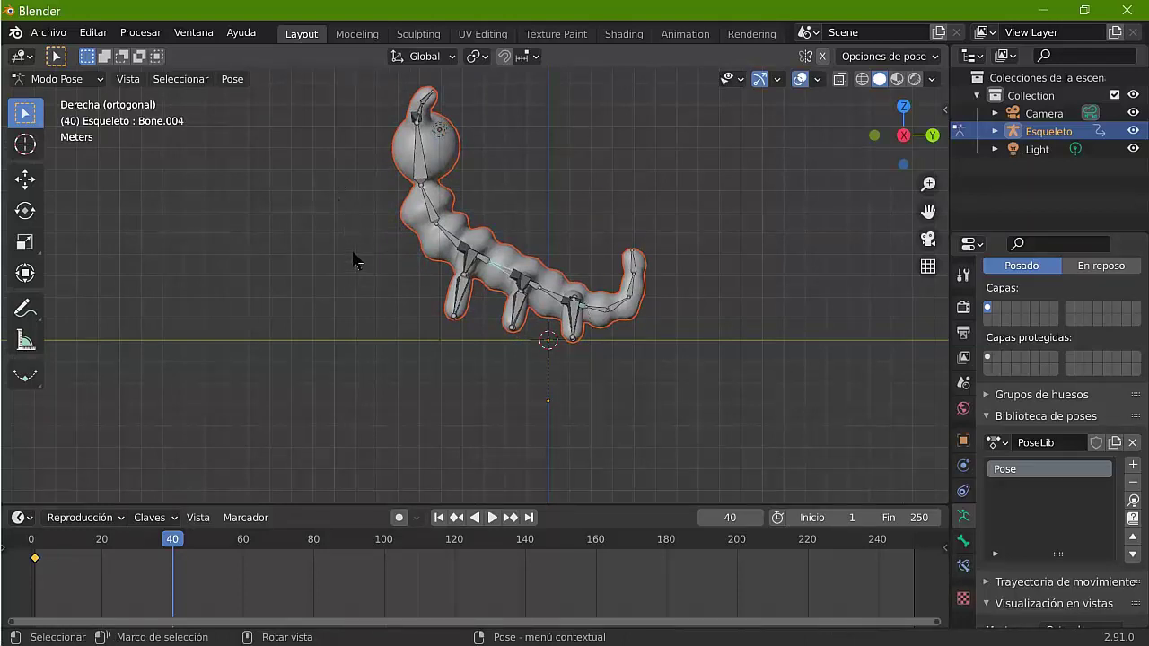
pyautogui.press('r')
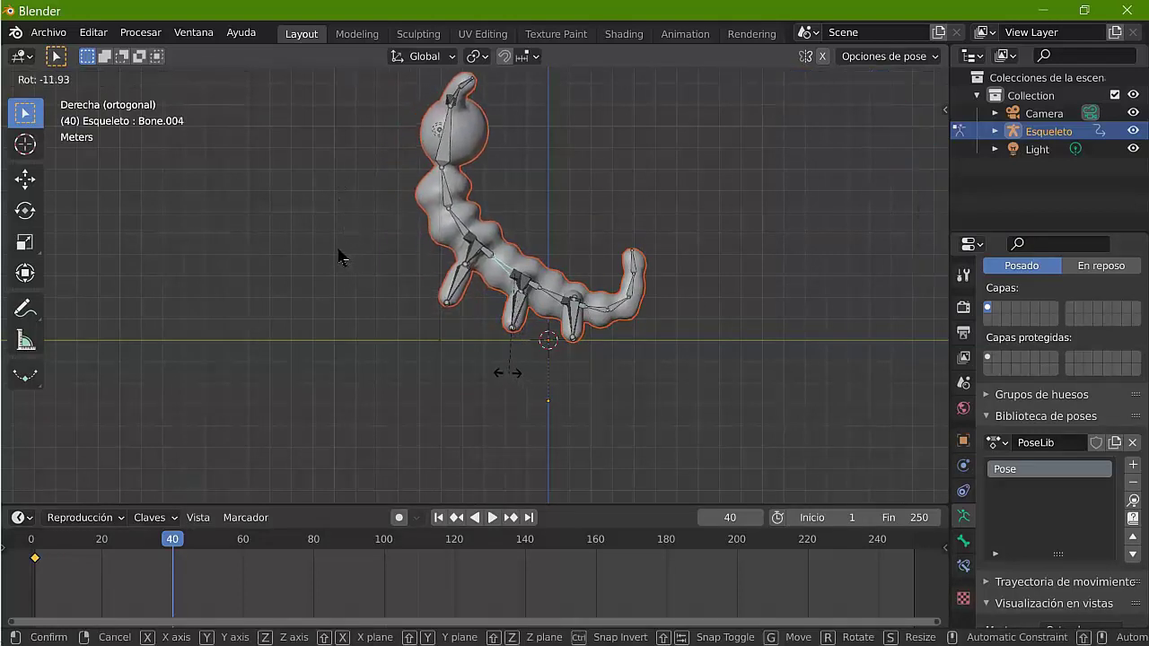
pyautogui.click(339, 257)
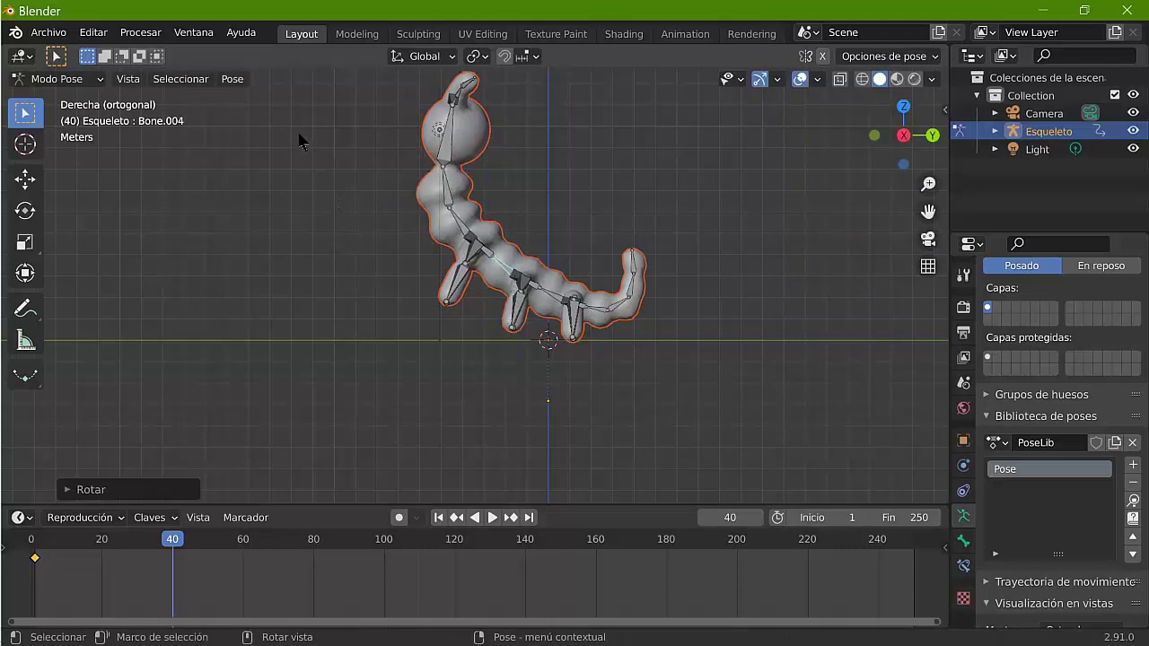
# Step: Raise neck bone Bone.007 about 12.89 degrees and tilt head bone Bone.008 slightly
pyautogui.press(']')
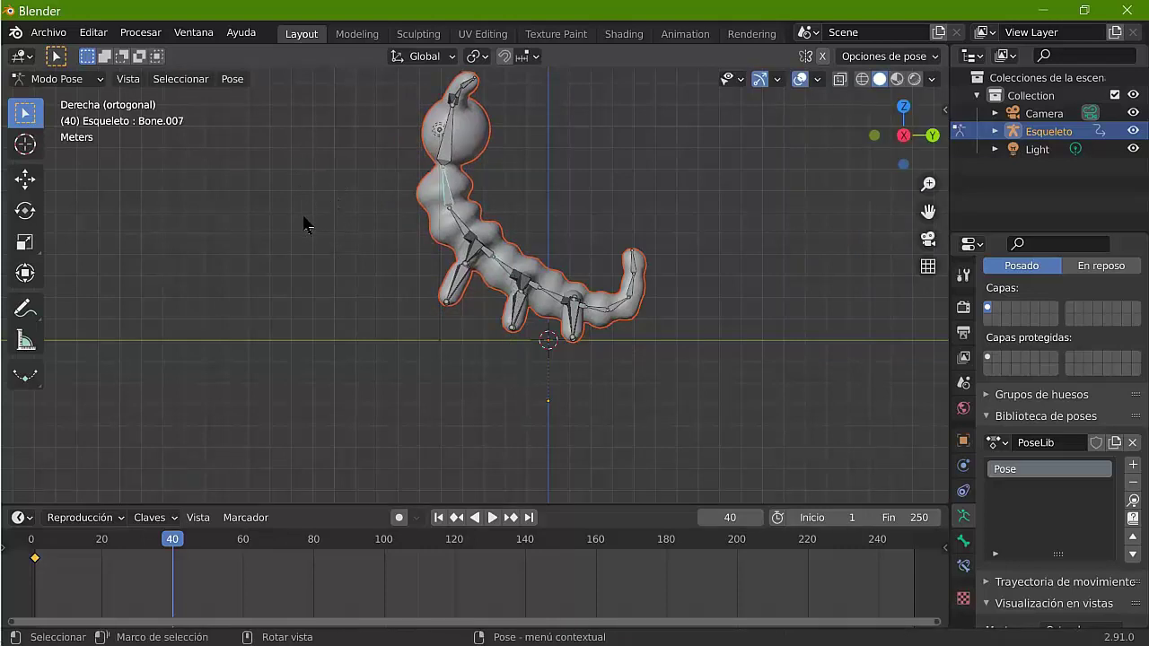
pyautogui.press('r')
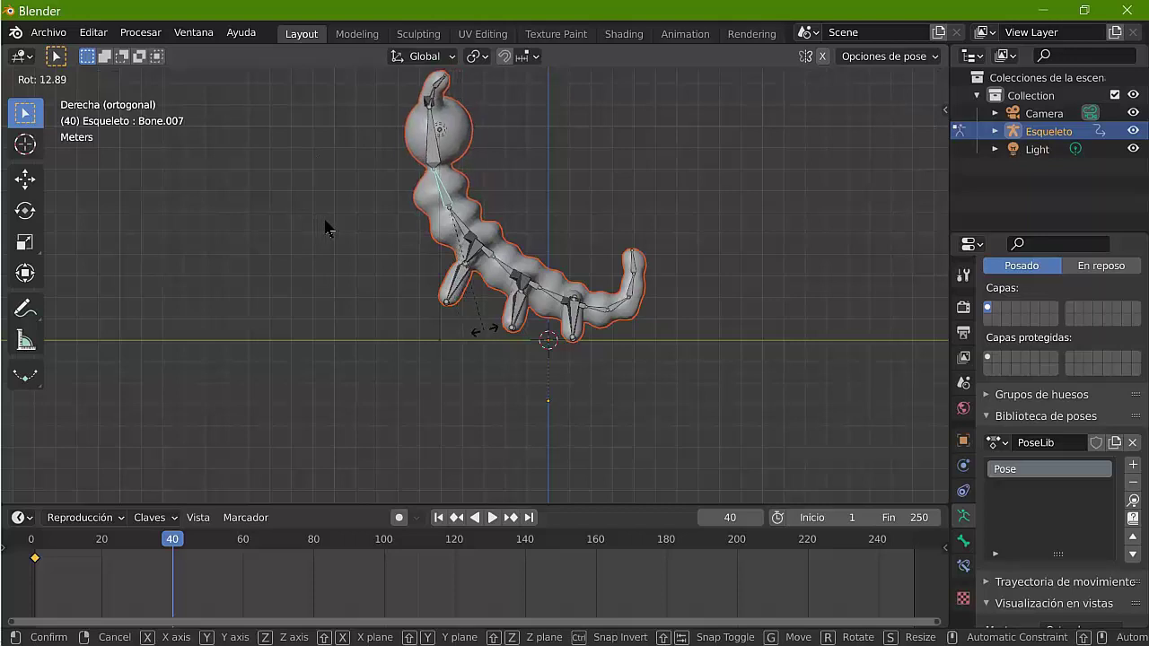
pyautogui.click(335, 224)
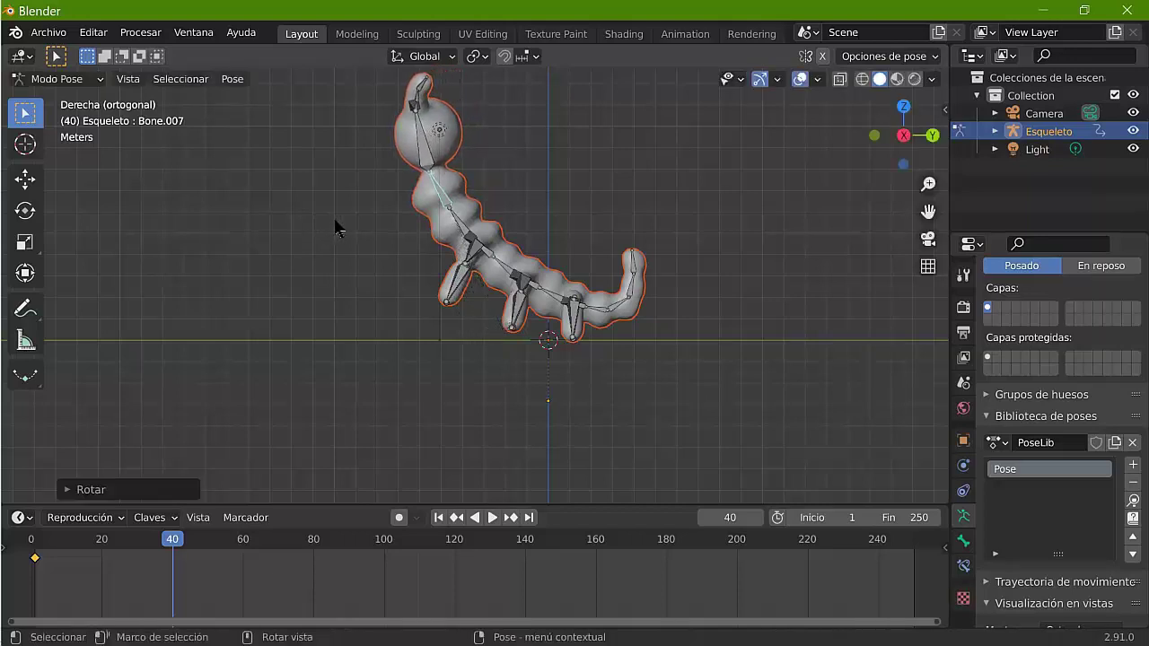
pyautogui.press(']')
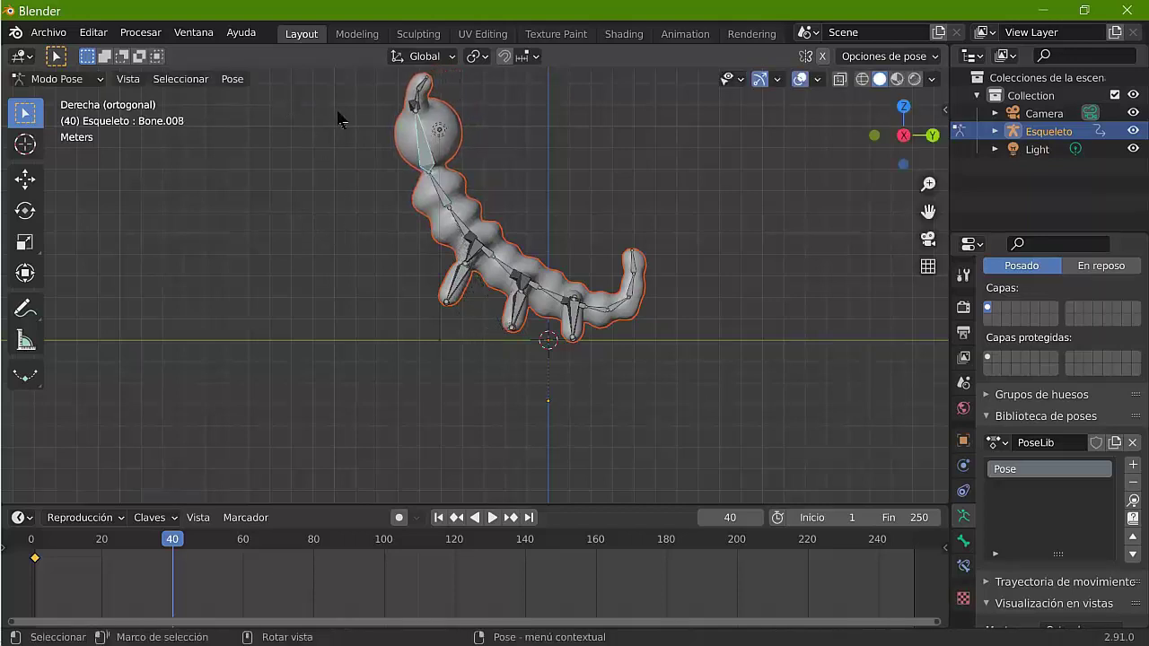
pyautogui.press('r')
pyautogui.click(336, 121)
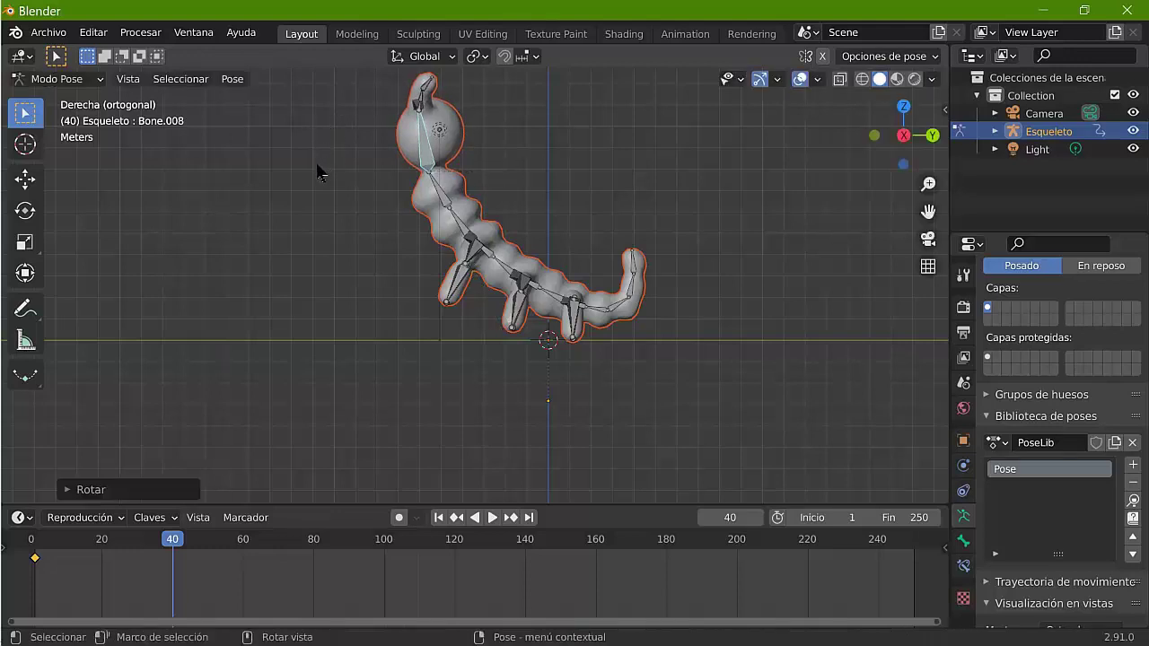
pyautogui.hotkey('ctrl', 'z')
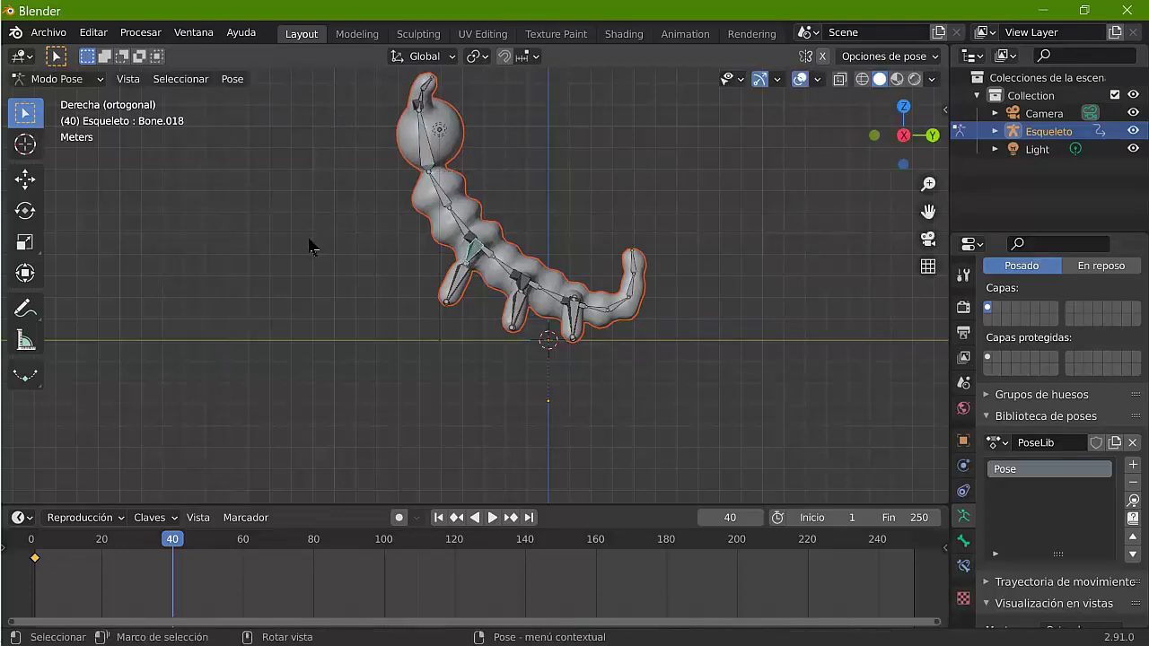
pyautogui.press('KP_1')
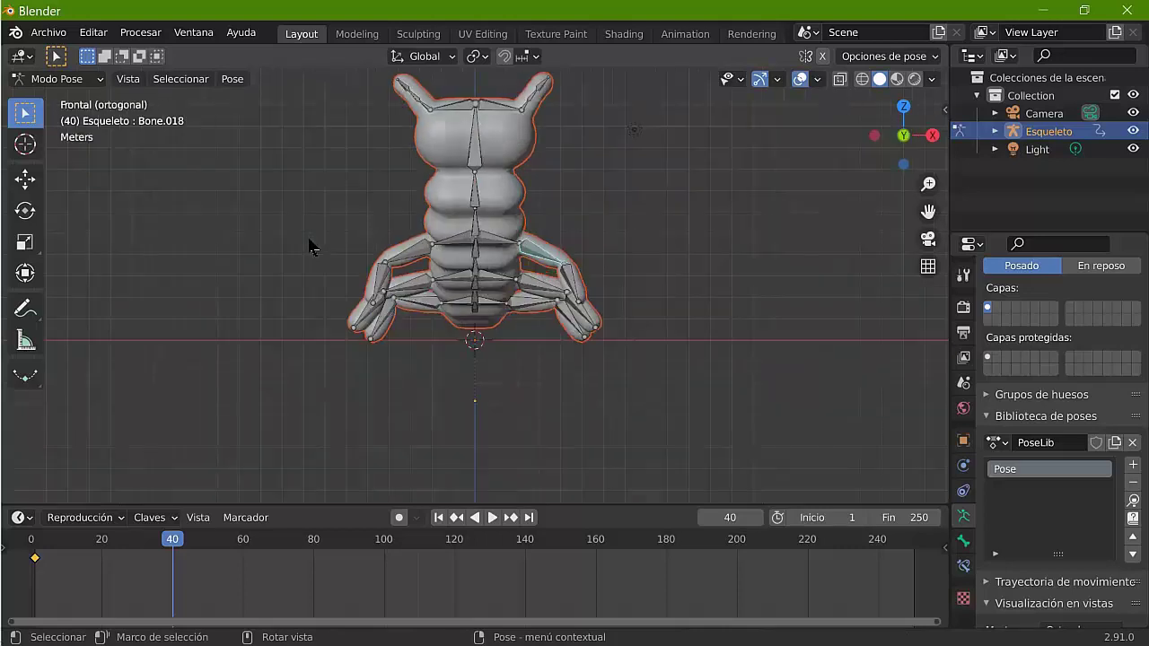
# Step: Rotate front-leg bones Bone.018, Bone.019, Bone.021 and Bone.022 upward on both sides
pyautogui.press('r')
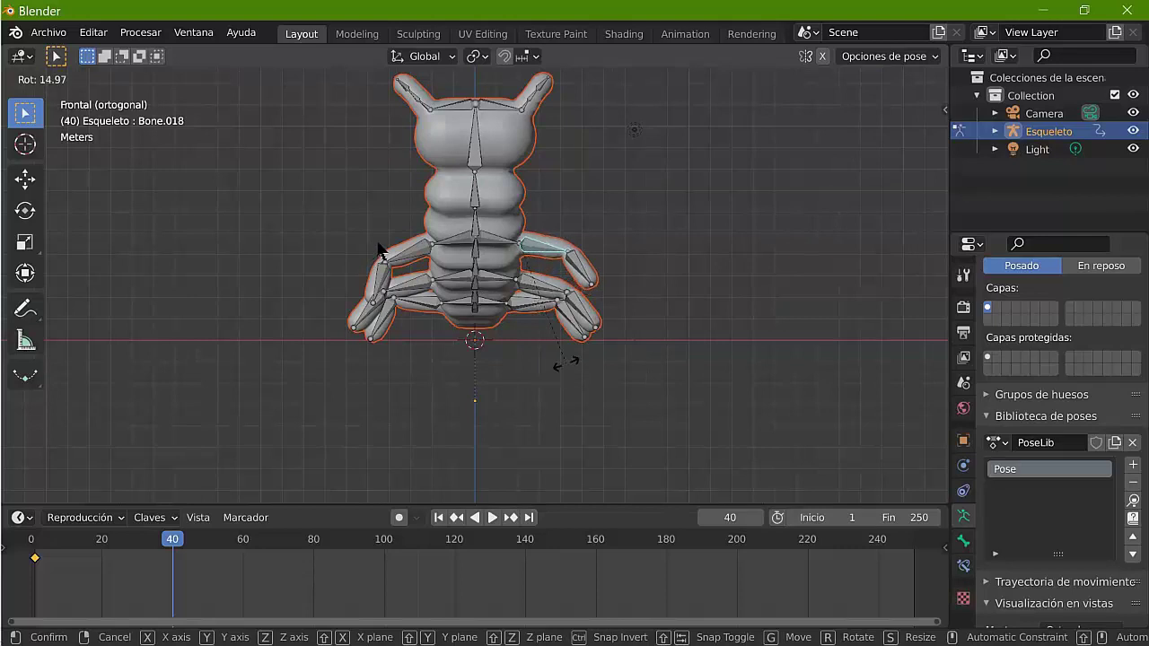
pyautogui.click(384, 245)
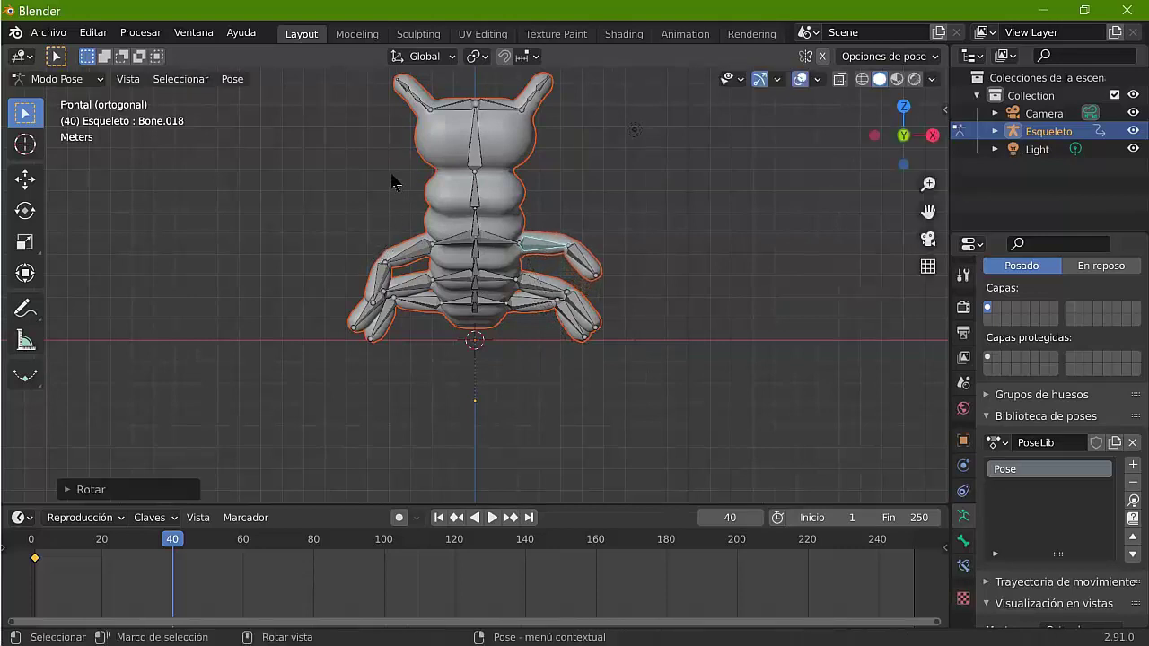
pyautogui.press(']')
pyautogui.press('r')
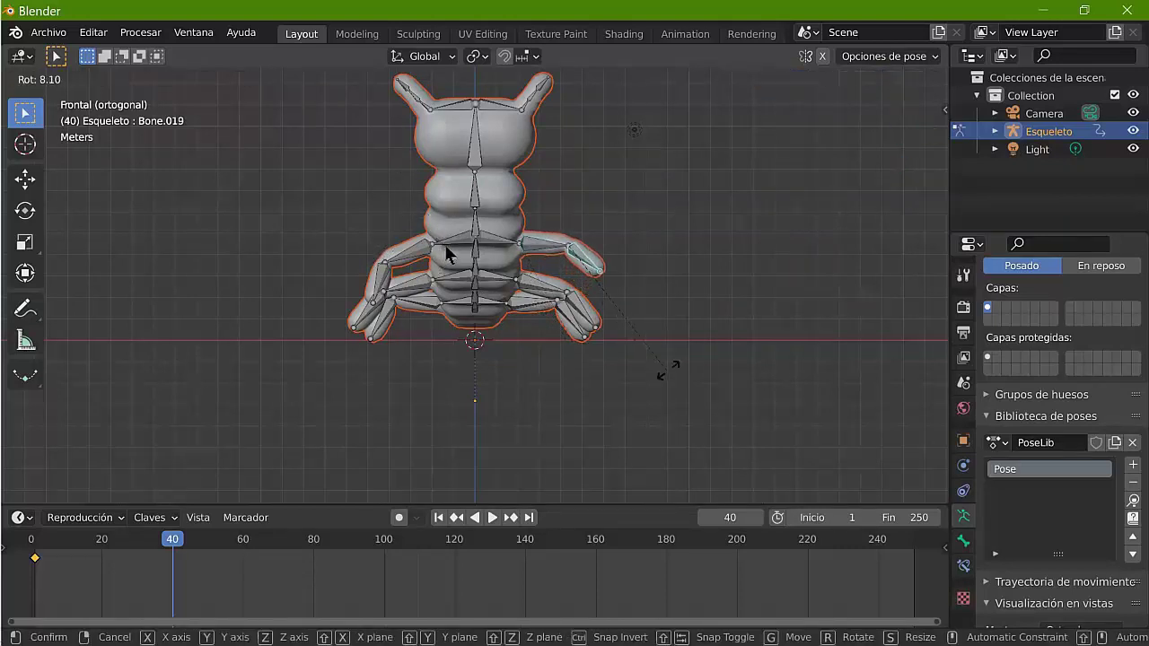
pyautogui.click(449, 255)
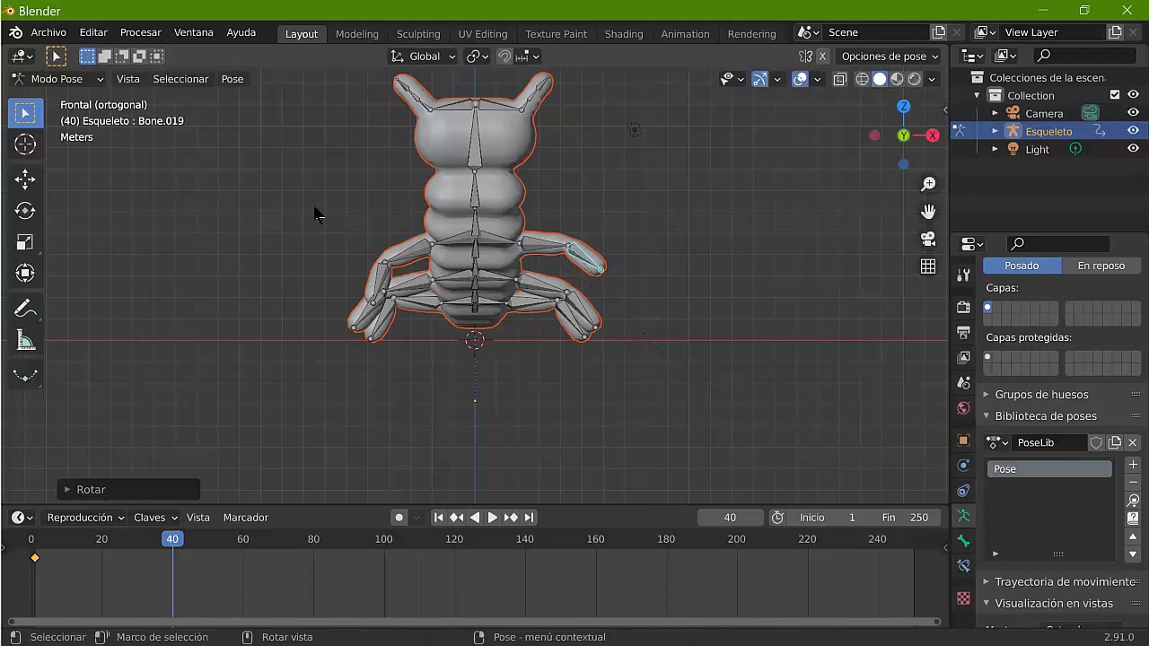
pyautogui.press(']')
pyautogui.press(']')
pyautogui.press('r')
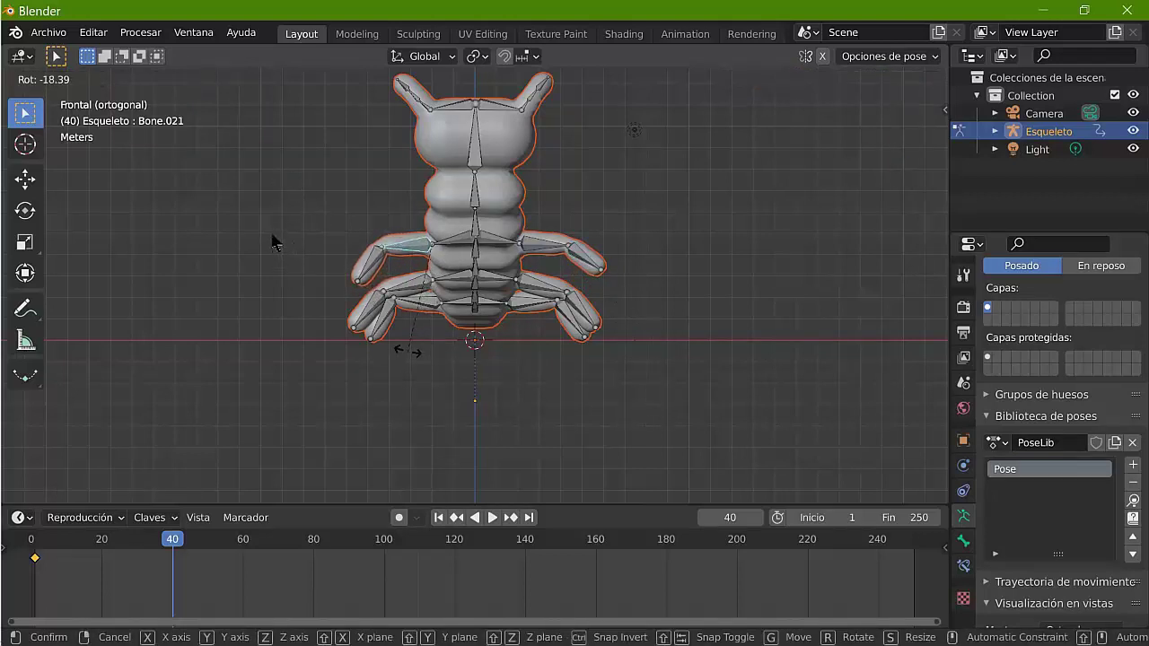
pyautogui.click(273, 242)
pyautogui.press(']')
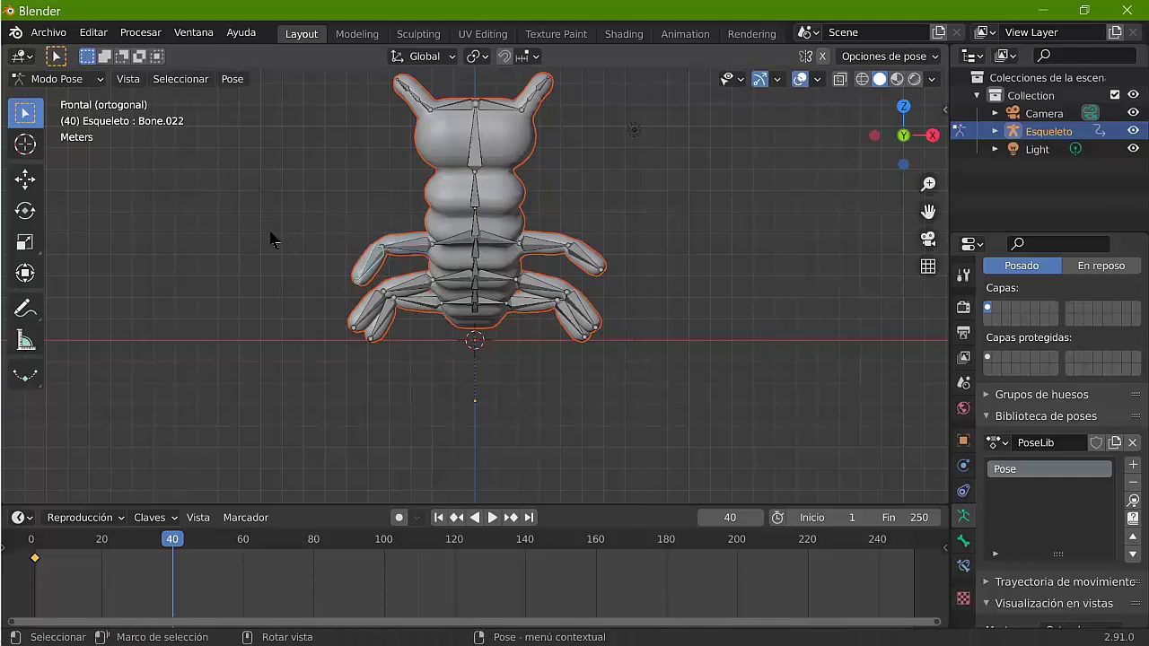
pyautogui.press('r')
pyautogui.click(257, 241)
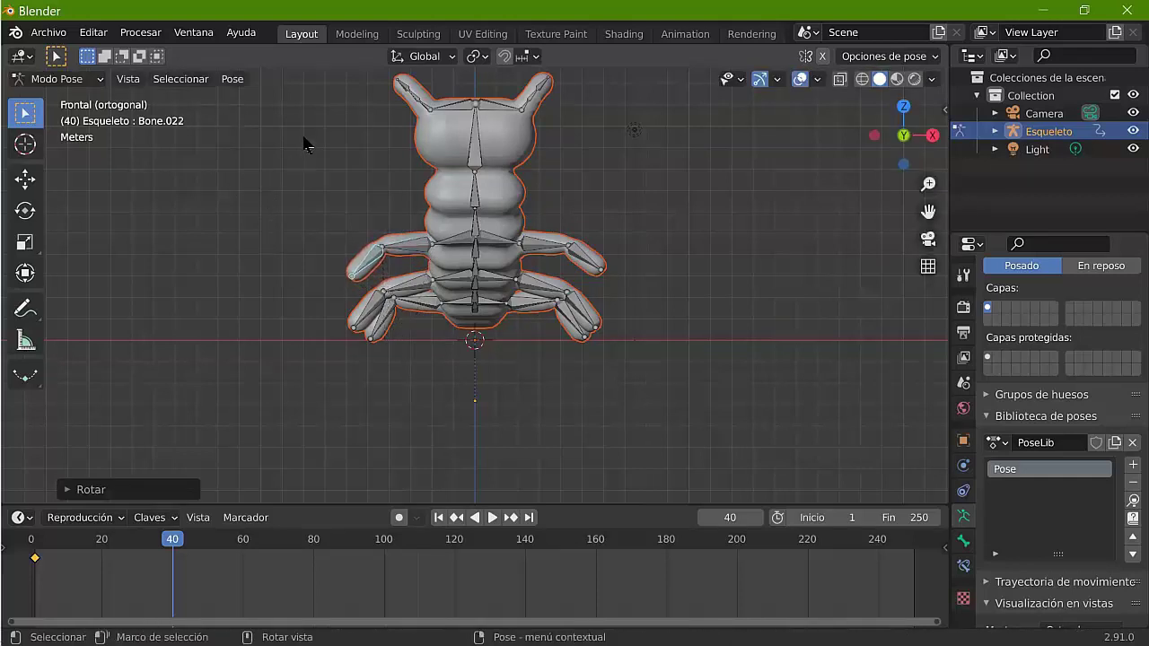
pyautogui.press('[')
# Step: Curl the upper body with Bone.008 and rotate Bone.009
pyautogui.press('r')
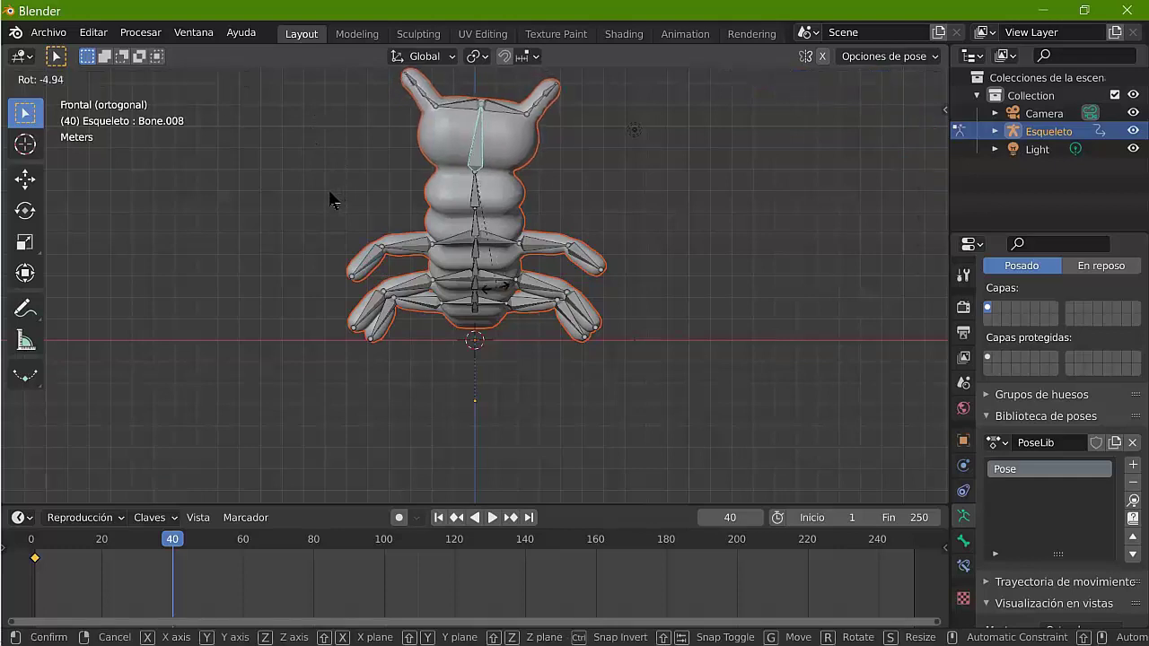
pyautogui.click(333, 197)
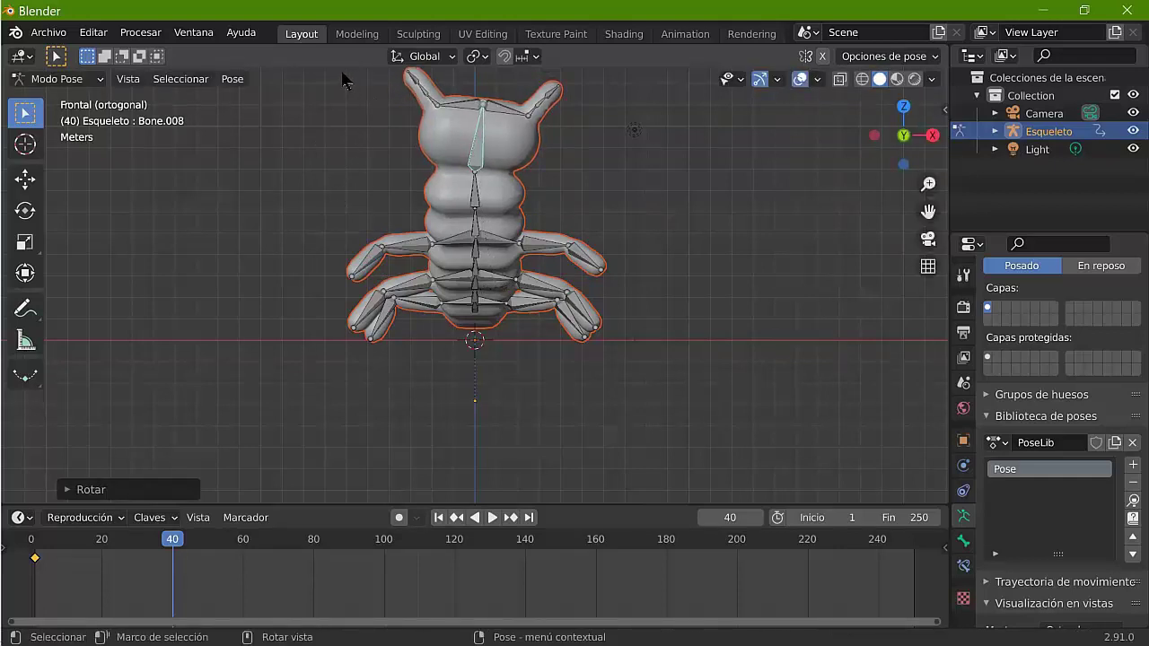
pyautogui.press(']')
pyautogui.press('r')
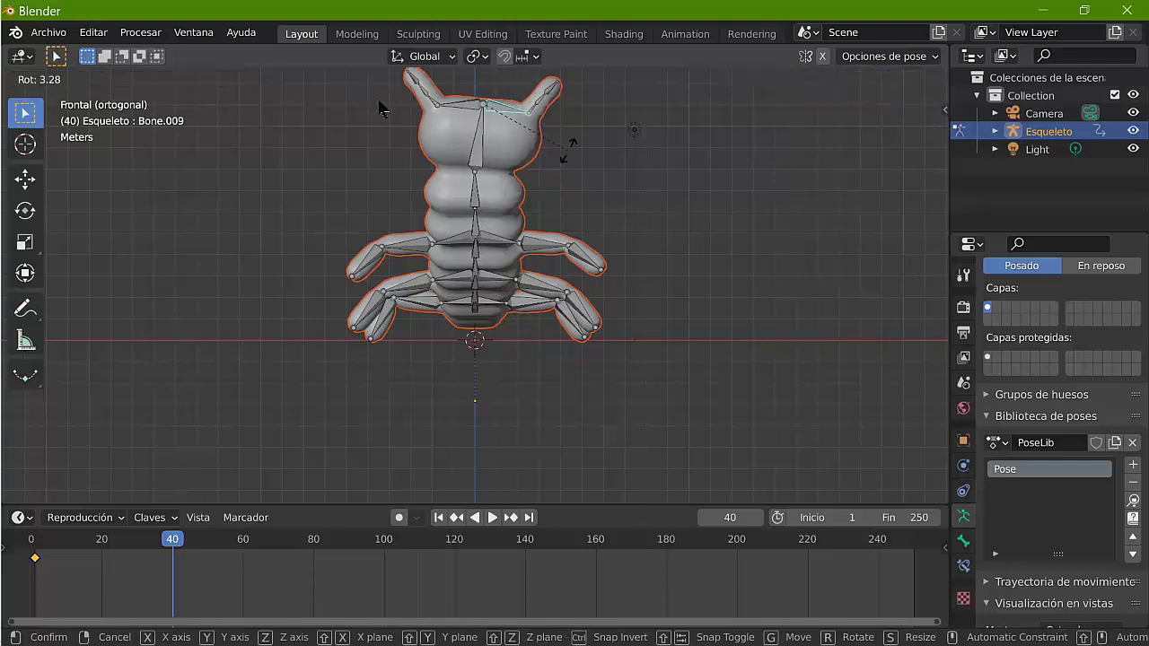
pyautogui.click(379, 108)
# Step: Tilt antenna bones Bone.013, Bone.011 and Bone.012
pyautogui.press(']')
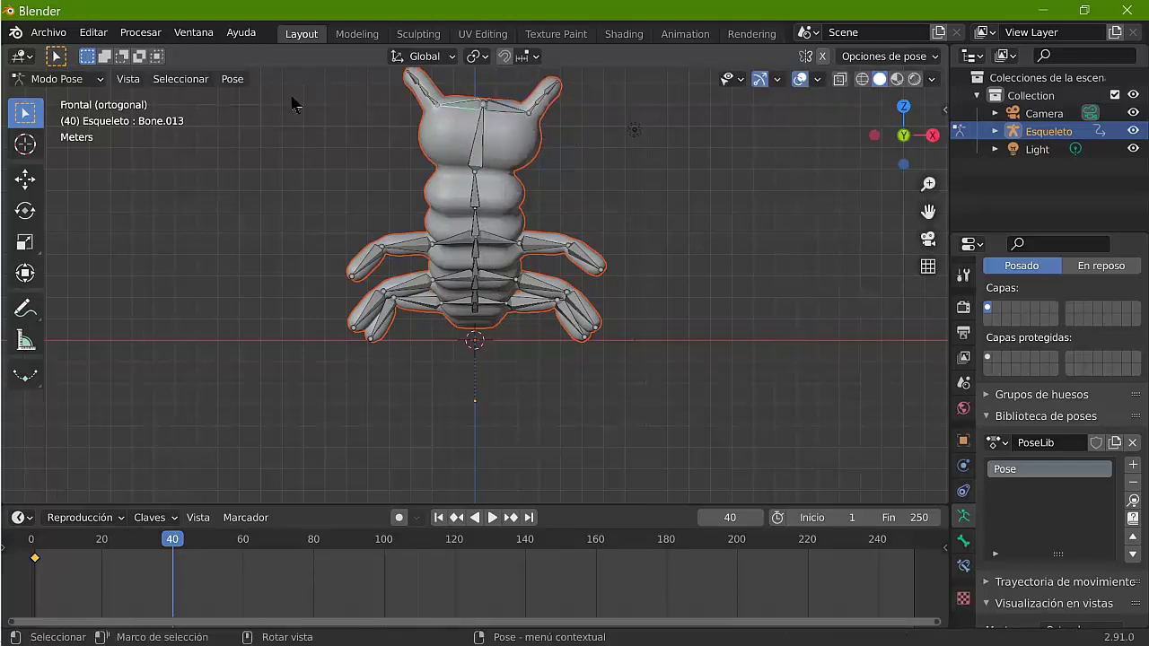
pyautogui.press('r')
pyautogui.click(244, 126)
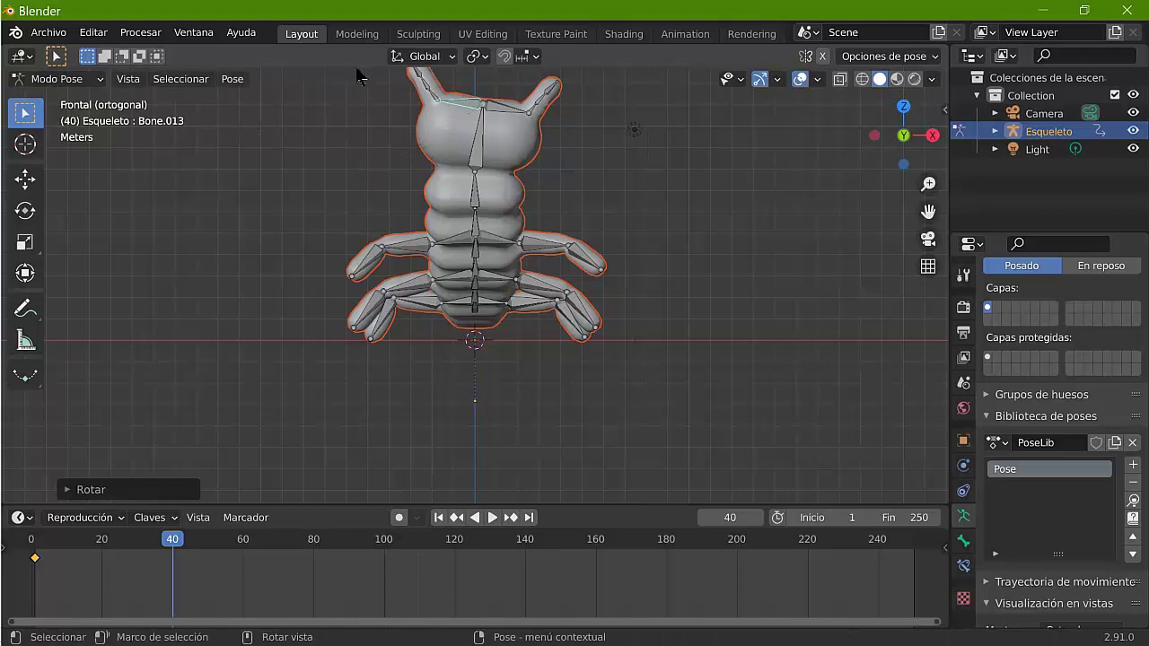
pyautogui.press('[')
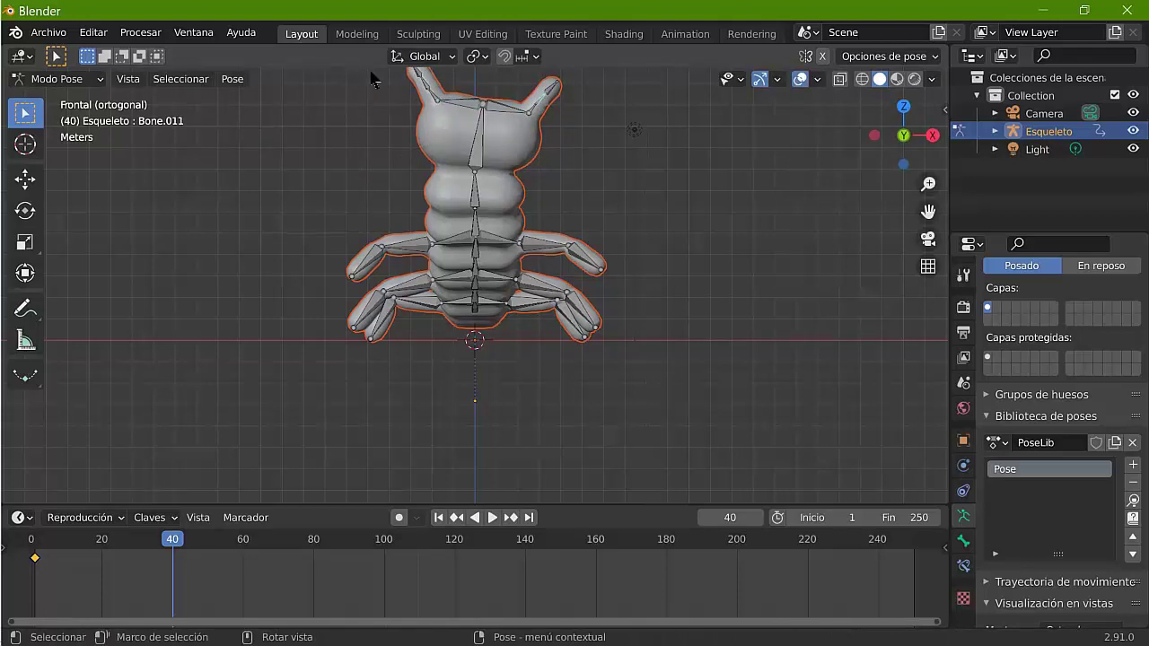
pyautogui.press('r')
pyautogui.click(377, 97)
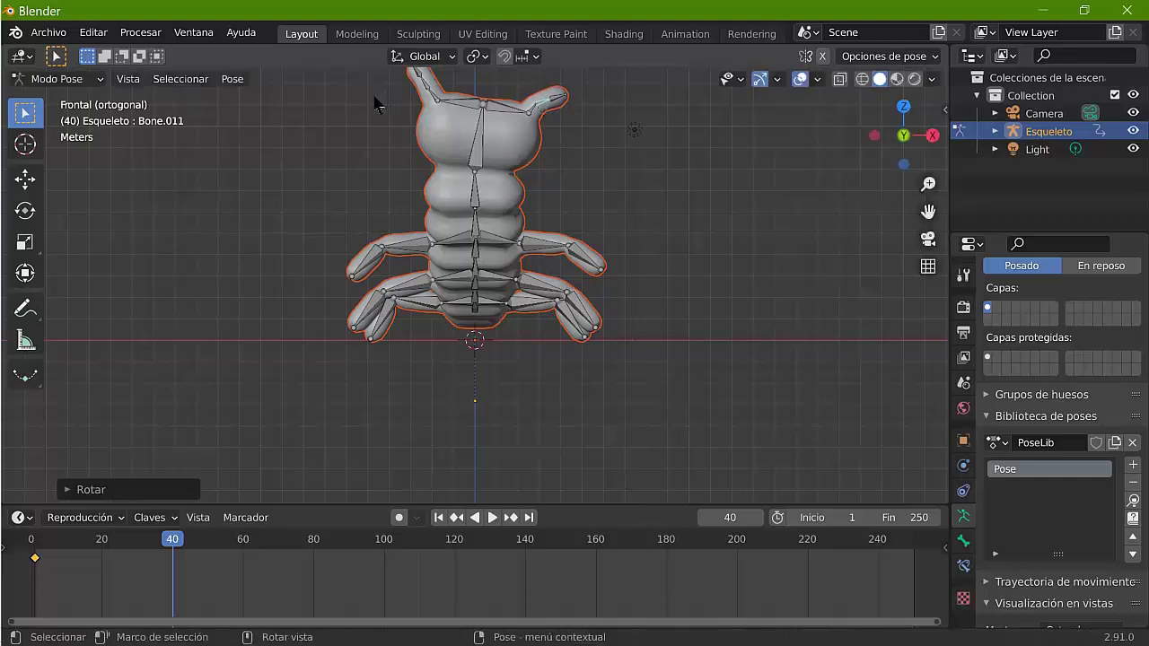
pyautogui.press(']')
pyautogui.press('r')
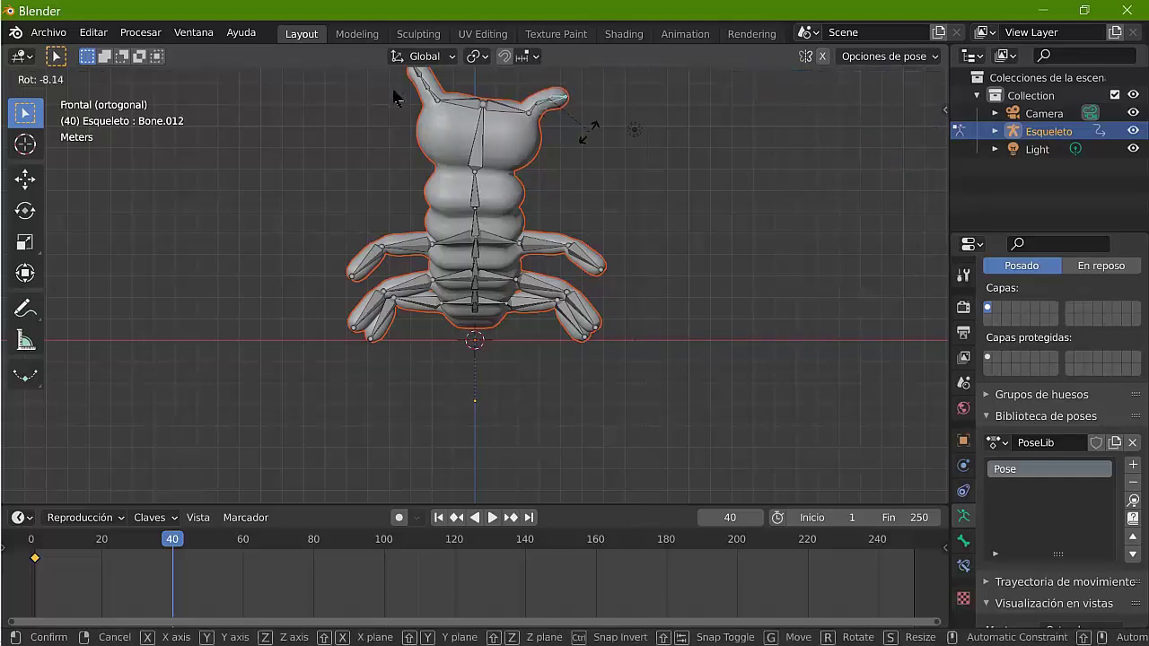
pyautogui.click(323, 90)
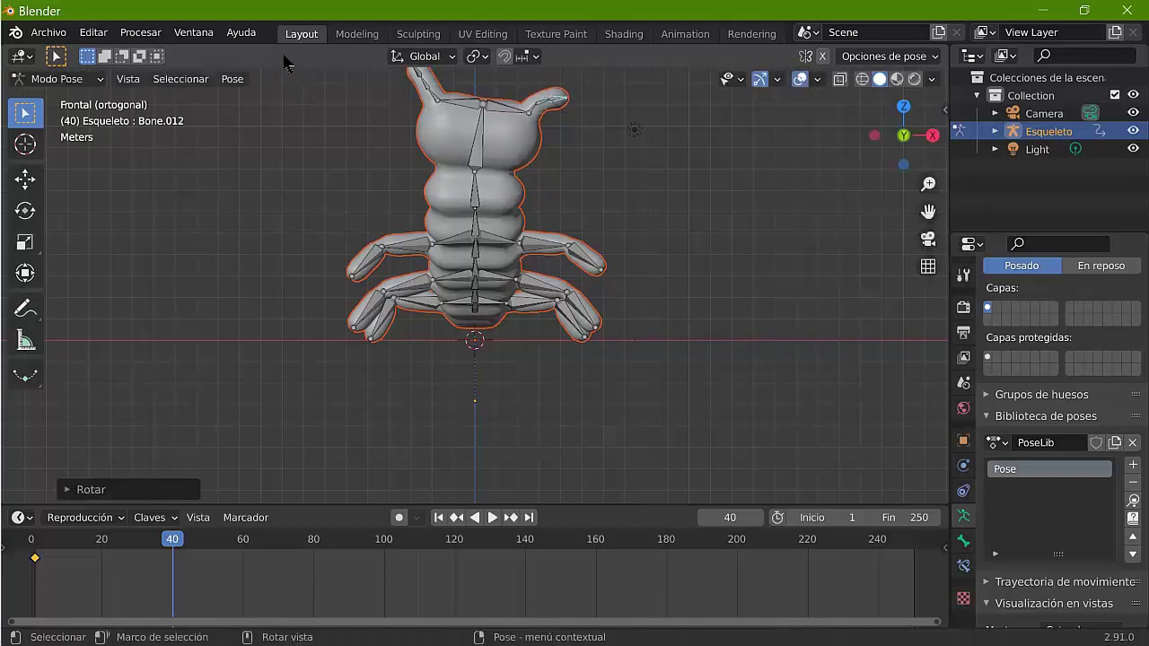
# Step: Tilt antenna bones Bone.015 and Bone.016 slightly
pyautogui.press(']')
pyautogui.press('r')
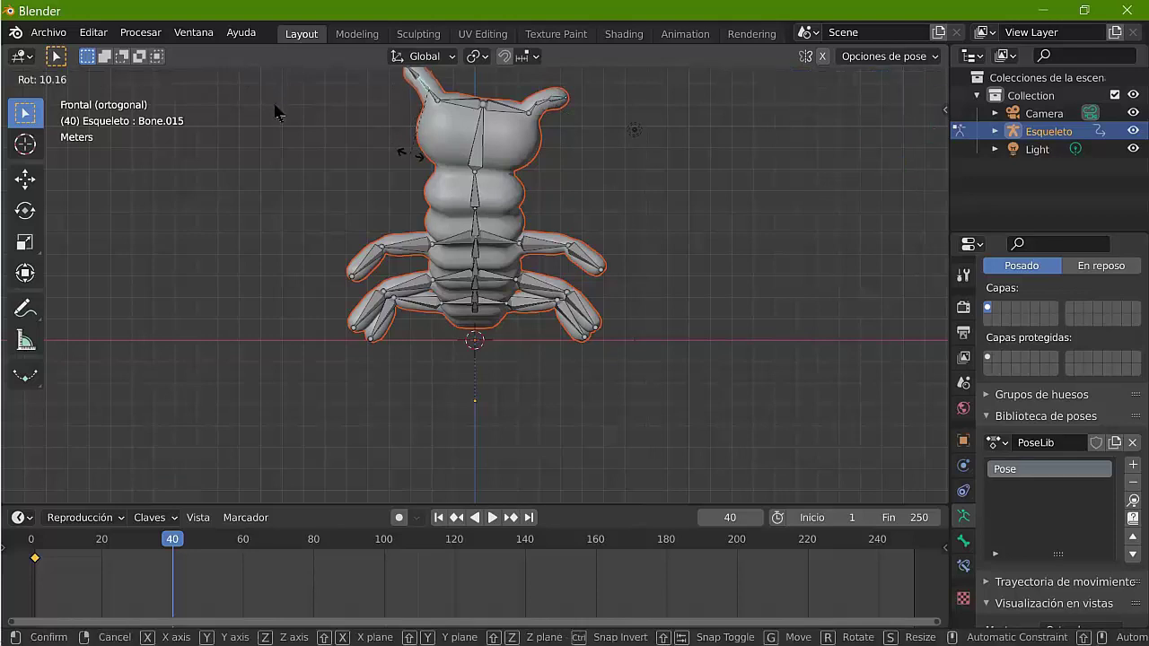
pyautogui.click(279, 111)
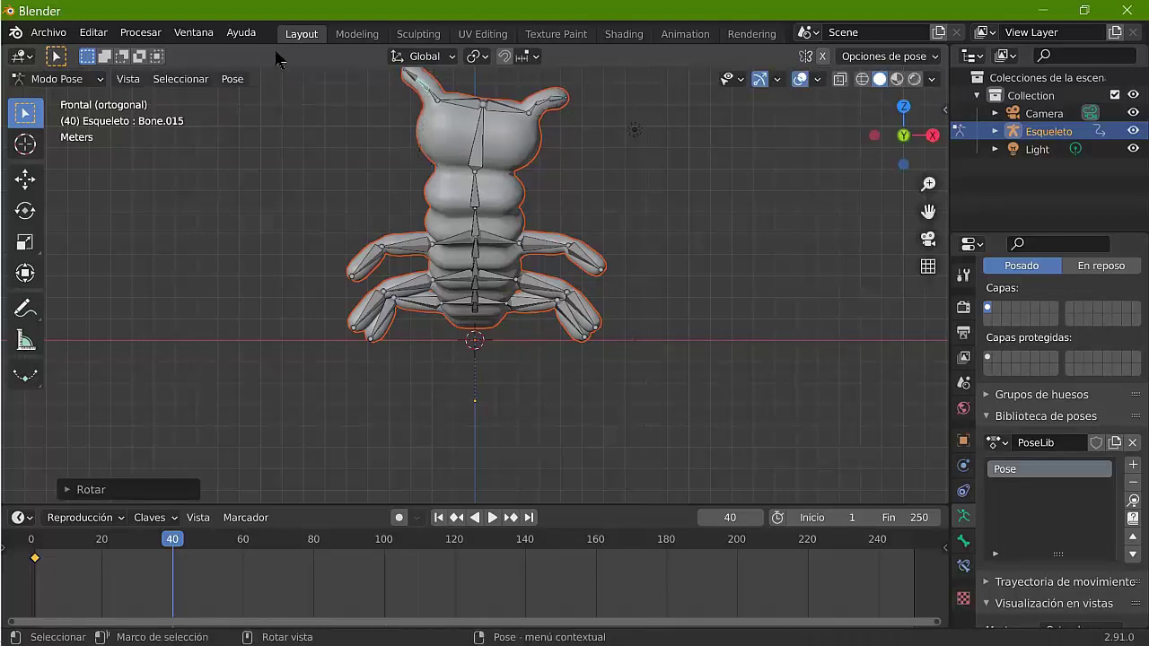
pyautogui.press(']')
pyautogui.press('r')
pyautogui.click(270, 111)
# Step: Give head bone Bone.007 an extra tilt of about -1.77 degrees, seen from the right
pyautogui.hotkey('ctrl', 'z')
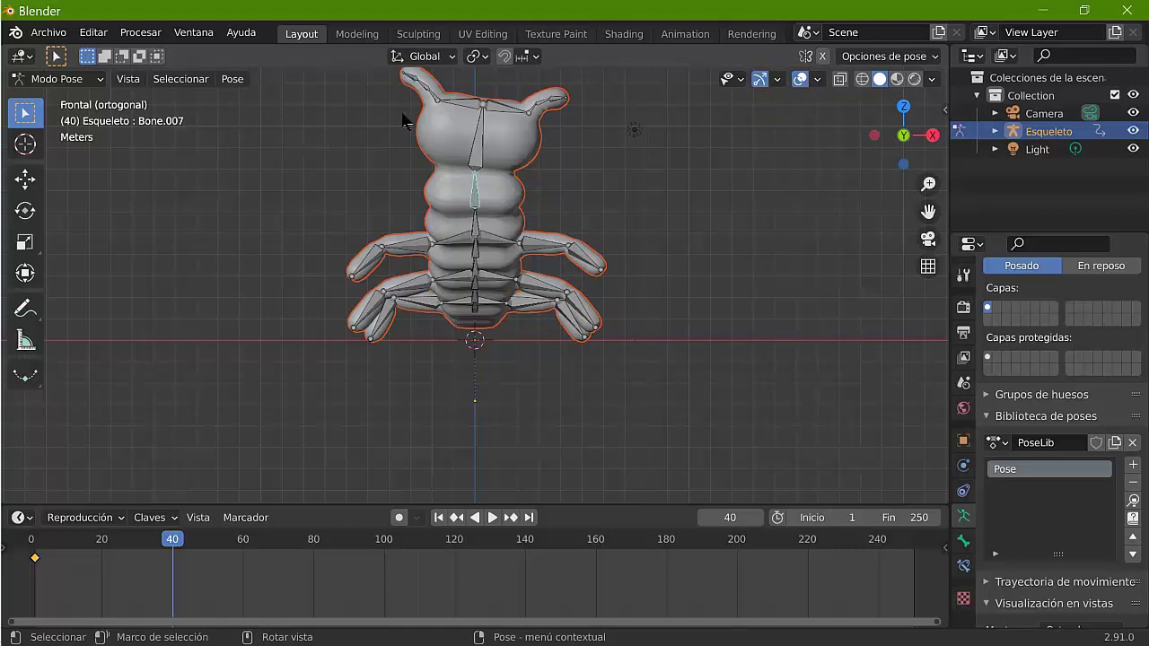
pyautogui.press('r')
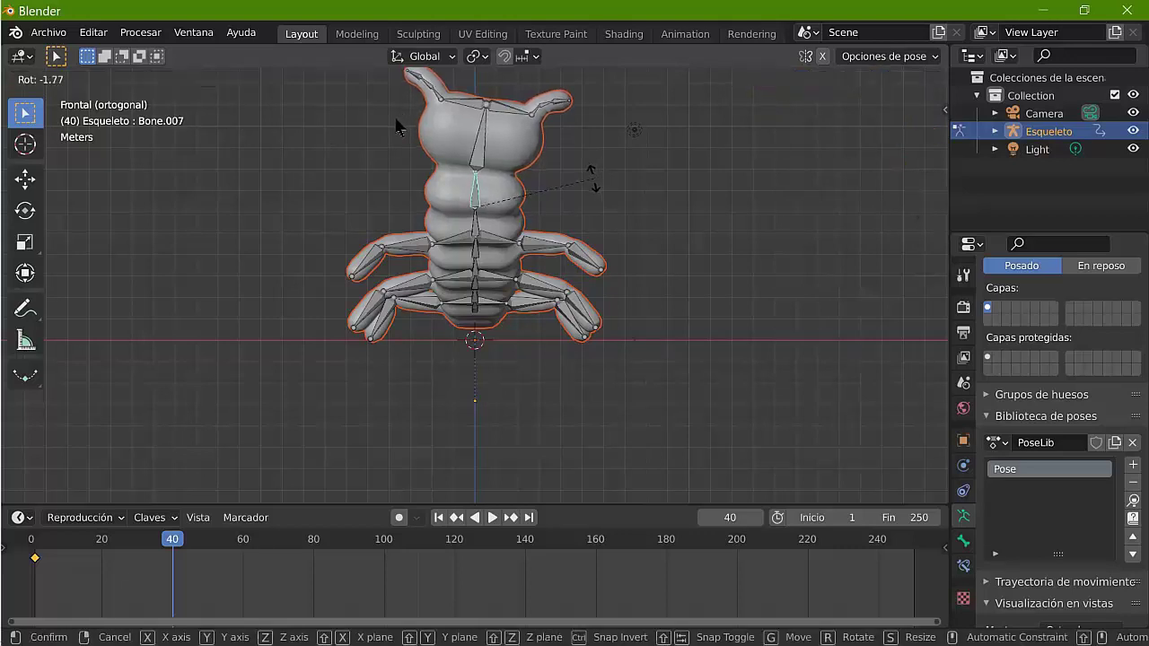
pyautogui.click(398, 127)
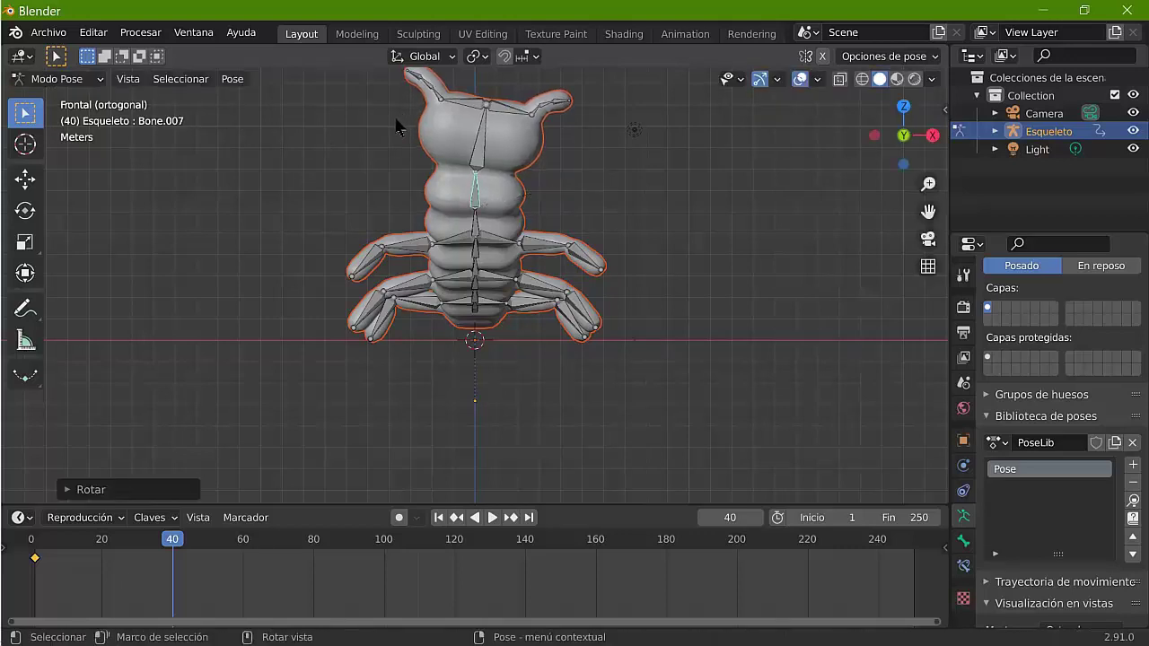
pyautogui.press('KP_3')
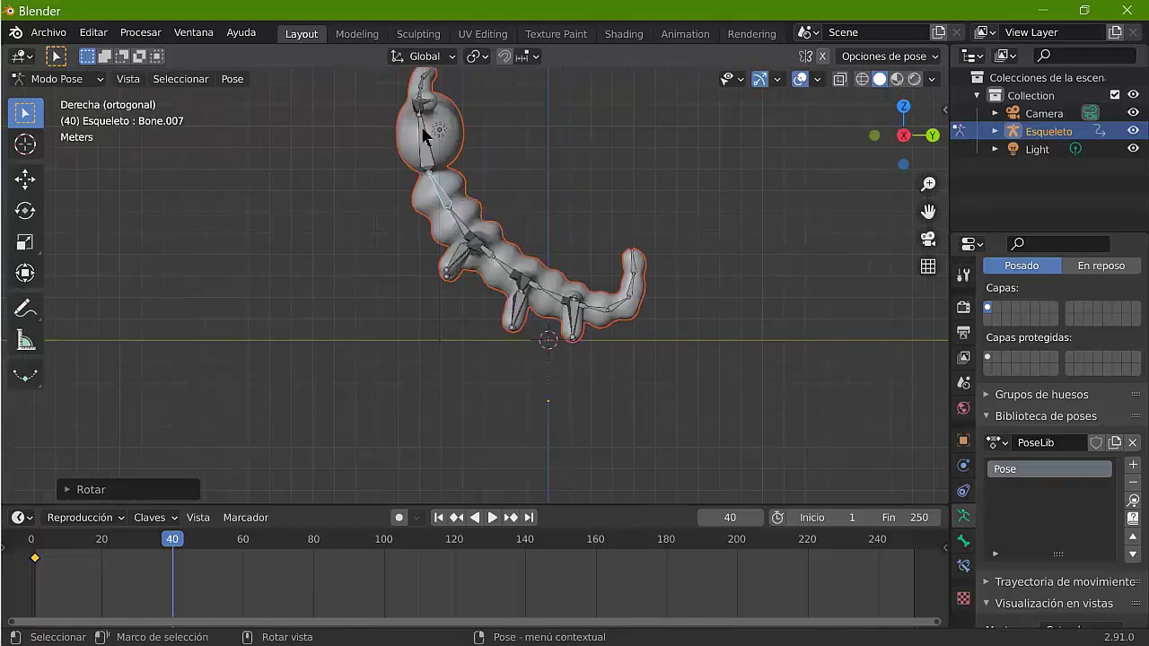
# Step: Add the full pose to the pose library as Pose.001 and keyframe it at frame 40
pyautogui.press('a')
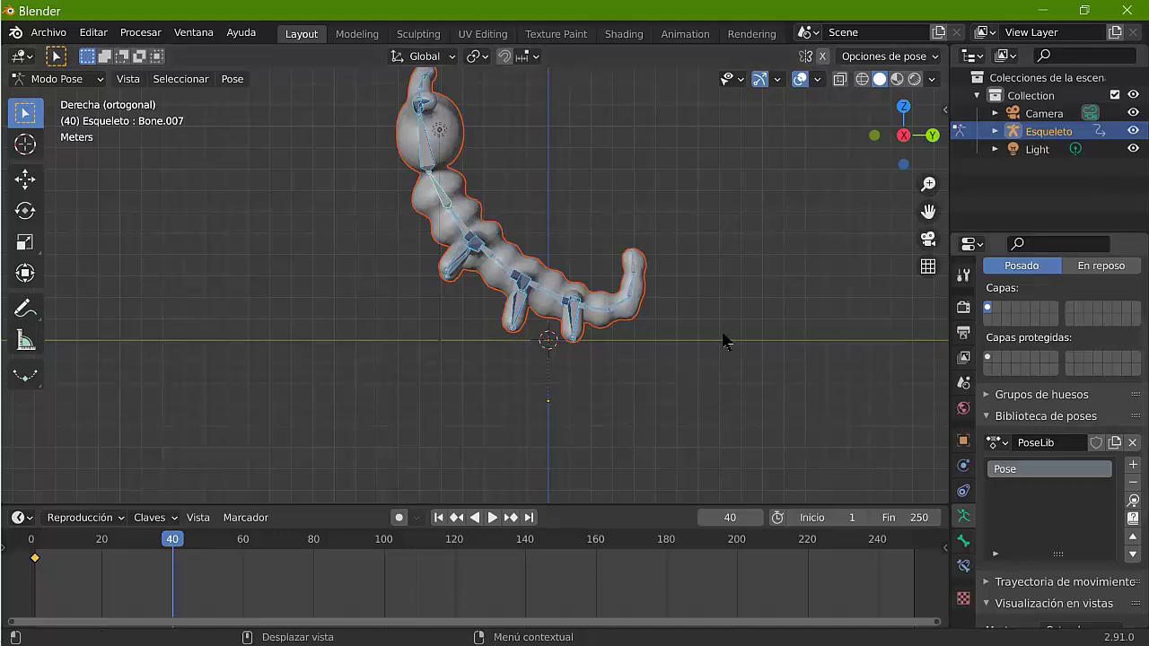
pyautogui.hotkey('shift', 'l')
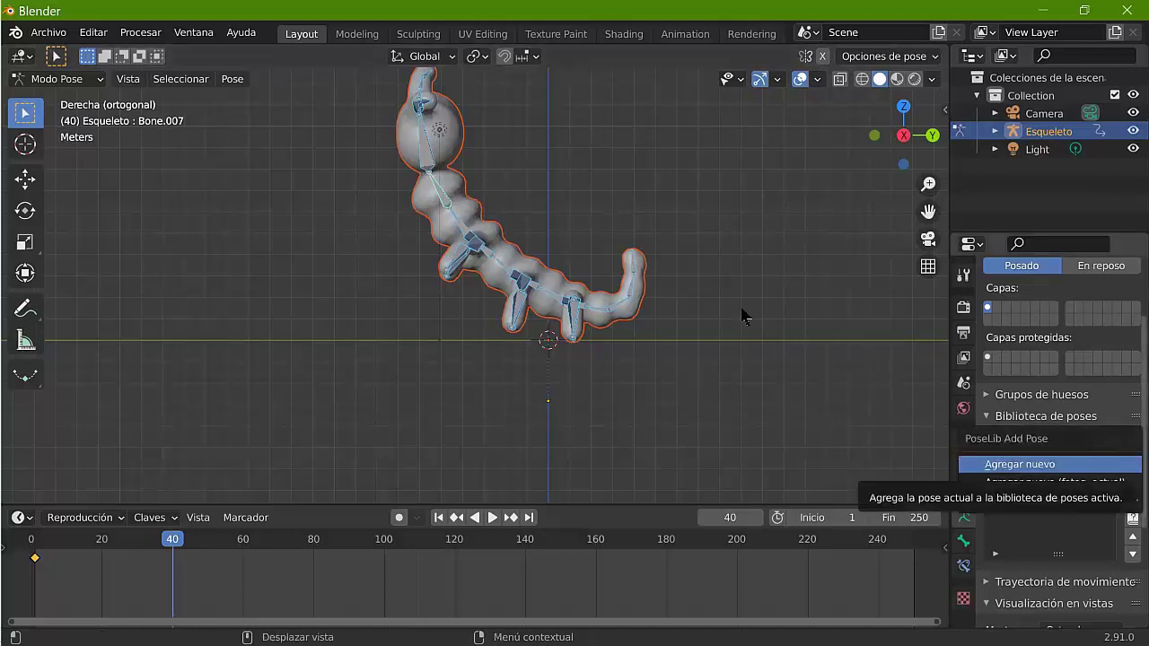
pyautogui.press('Return')
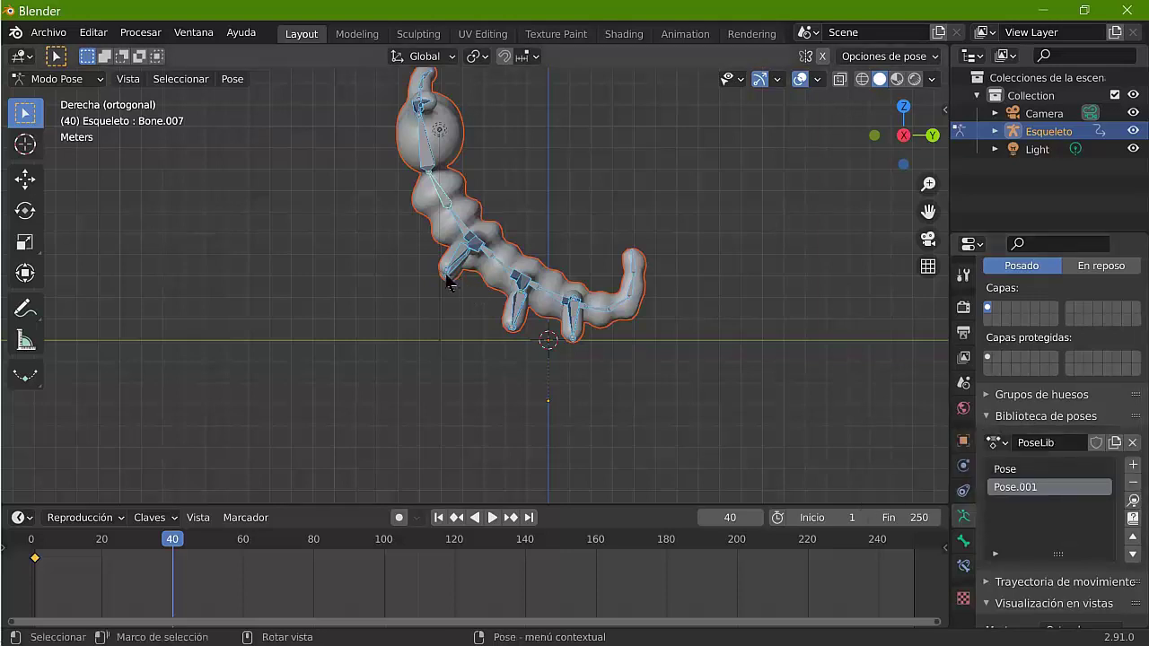
pyautogui.press('k')
pyautogui.press('Return')
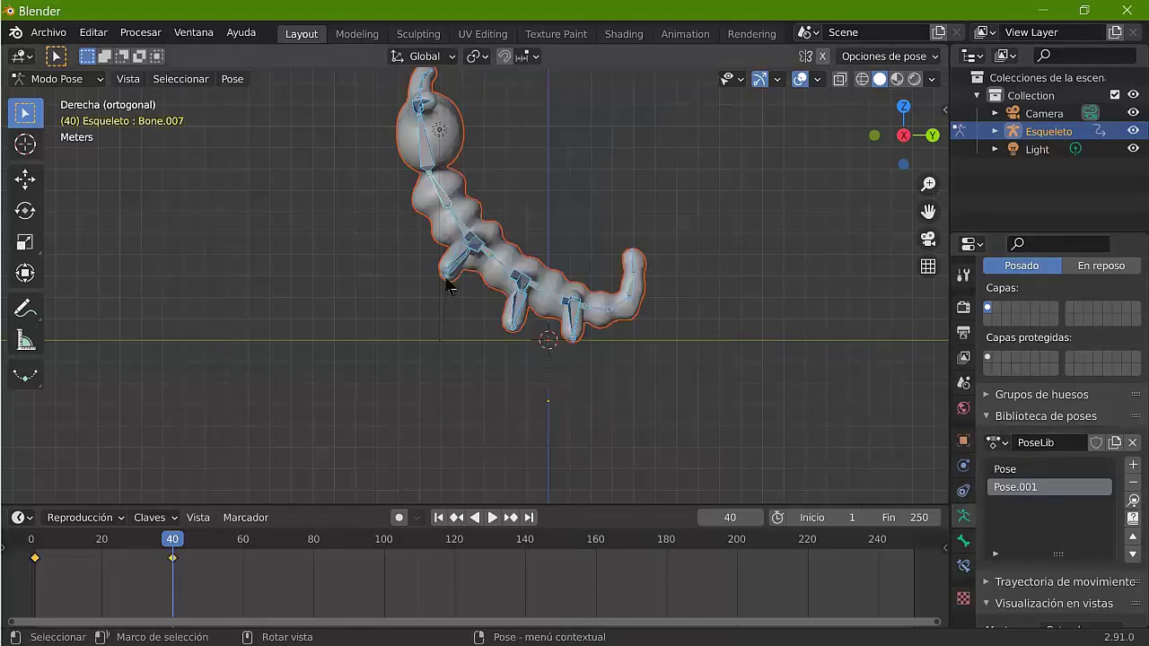
# Step: Play the animation from frame 1, then look through the camera
pyautogui.hotkey('shift', 'Left')
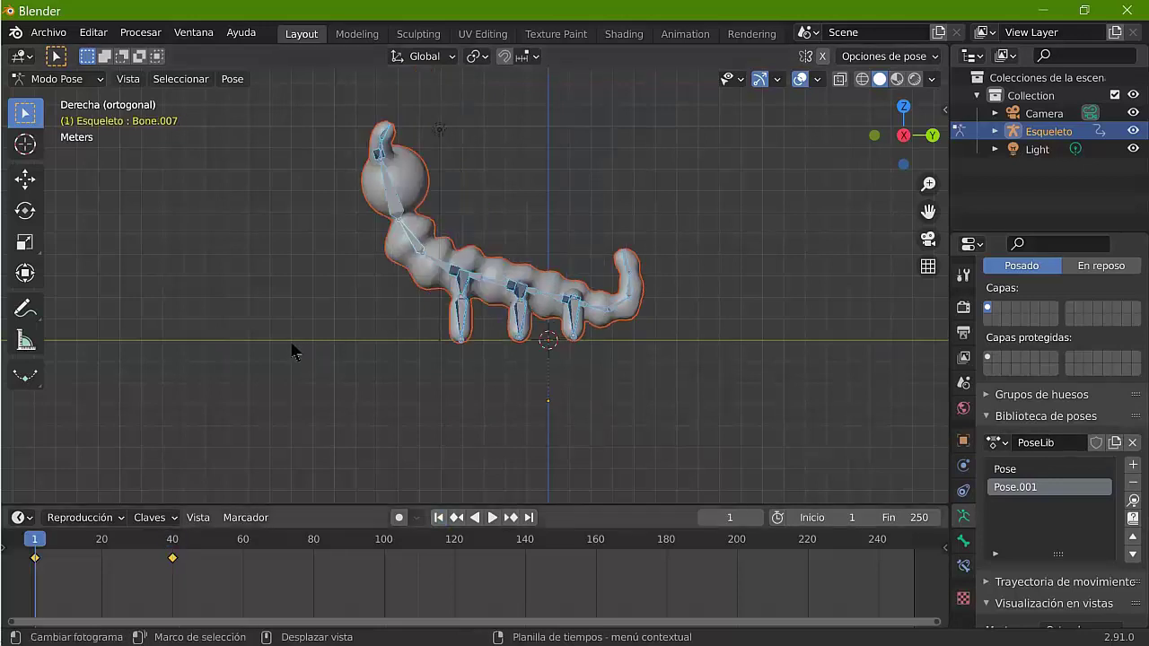
pyautogui.press('space')
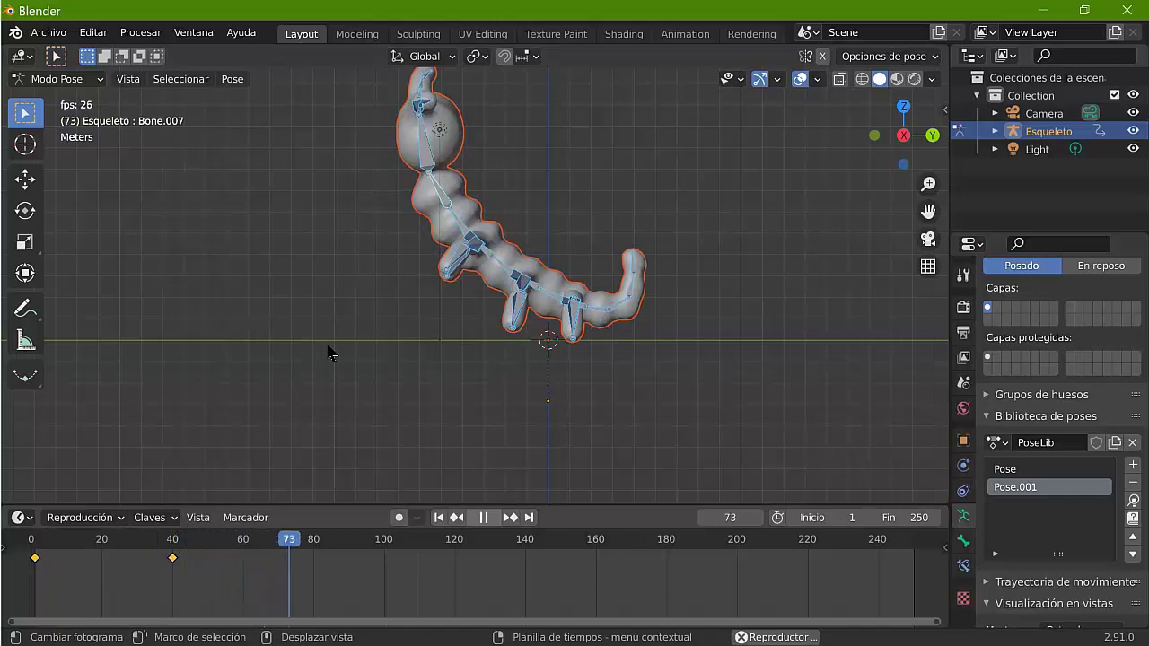
pyautogui.press('space')
pyautogui.hotkey('shift', 'Left')
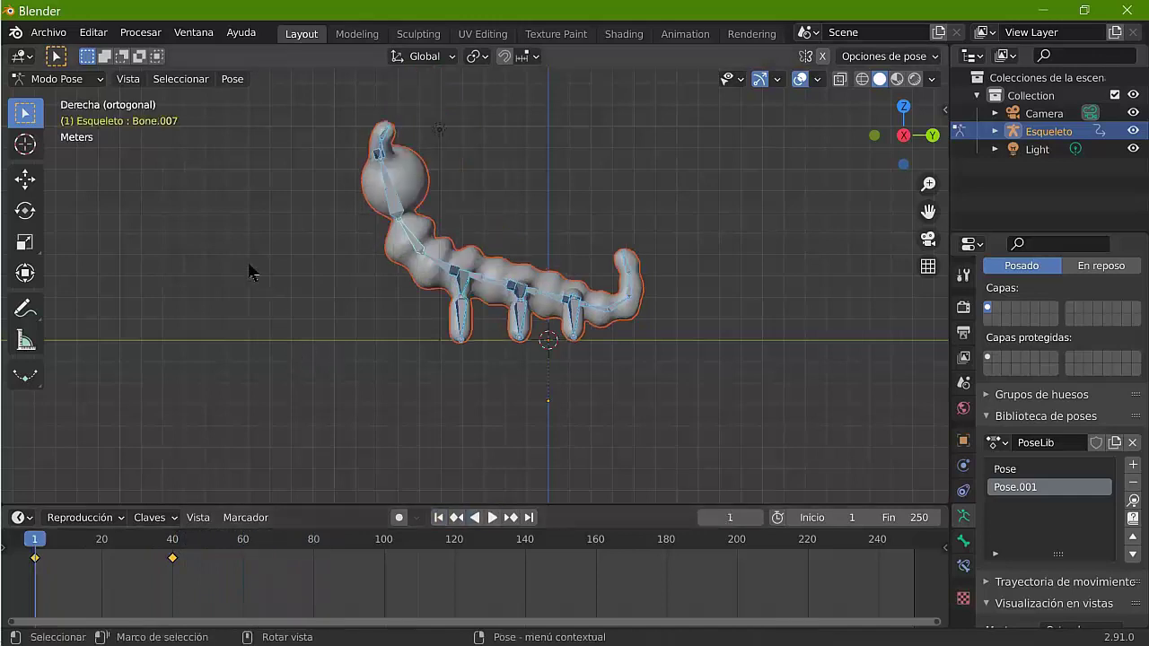
pyautogui.press('KP_0')
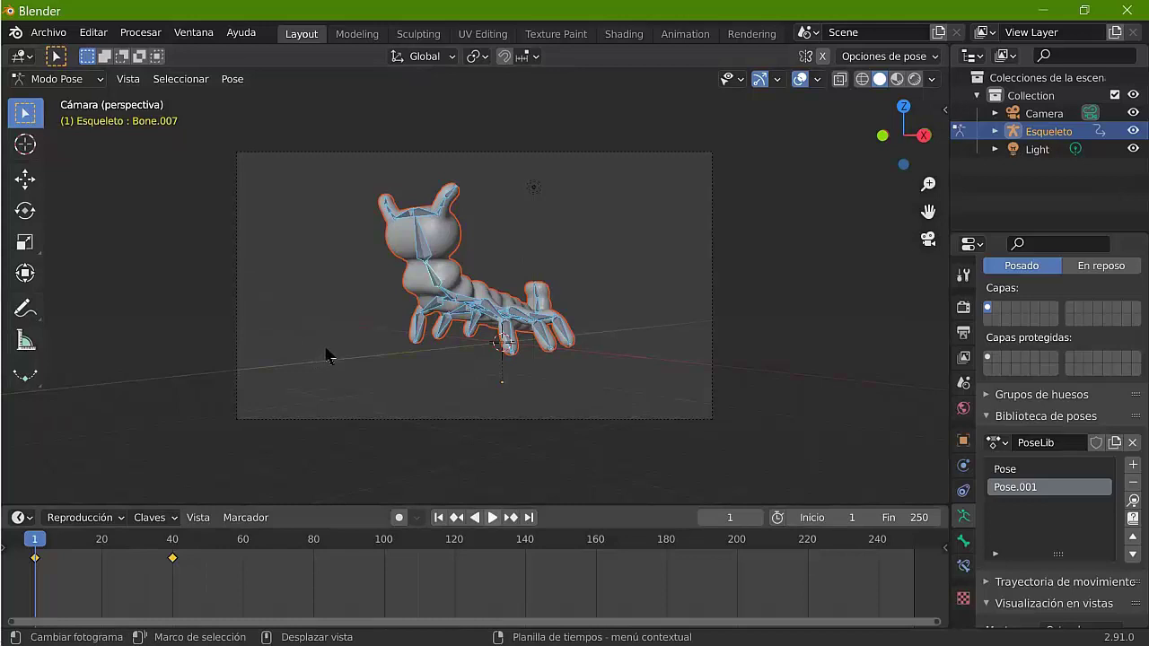
# Step: Preview playback in camera view, then go to frame 80 and select upper spine bone Bone.007
pyautogui.press('space')
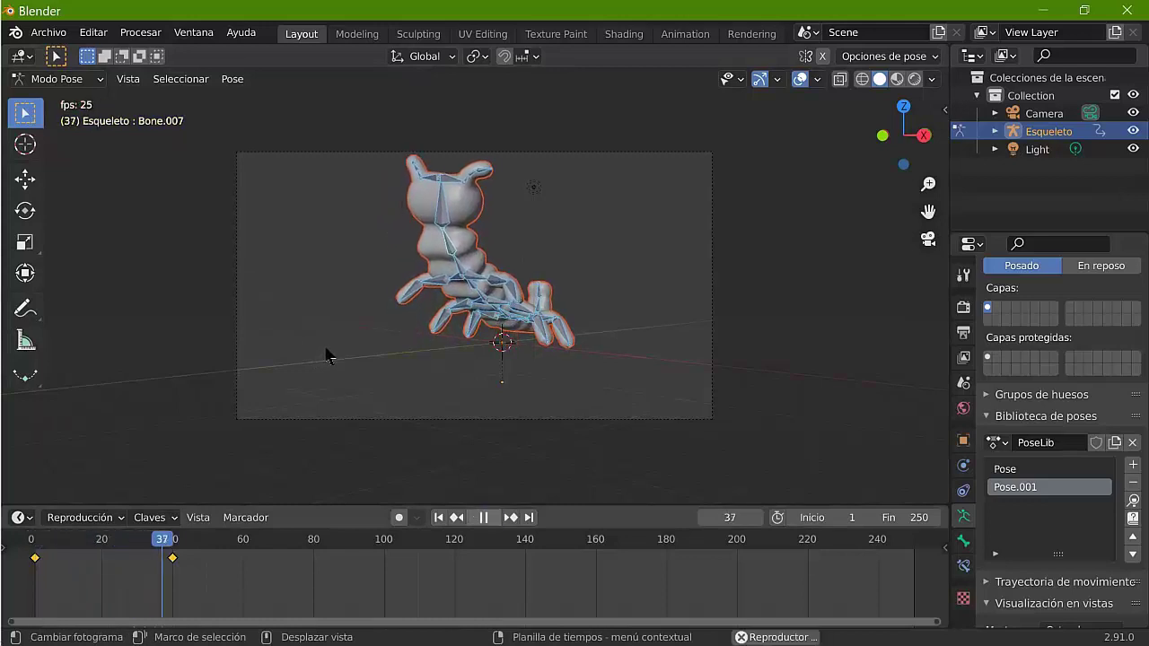
pyautogui.press('space')
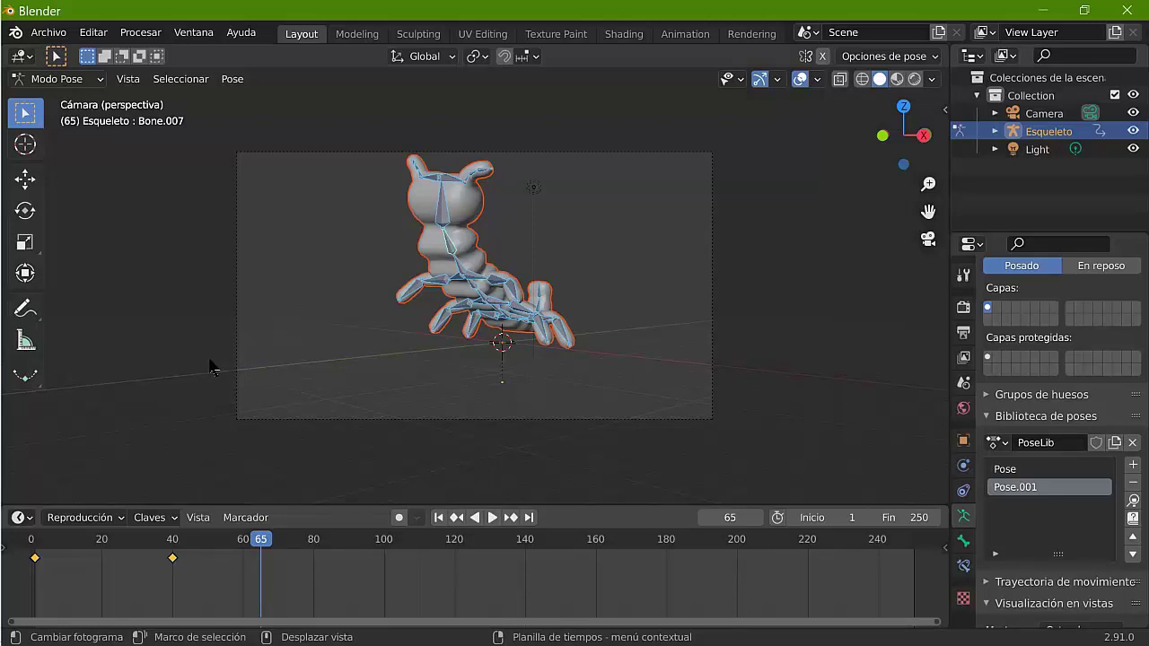
pyautogui.press('Up')
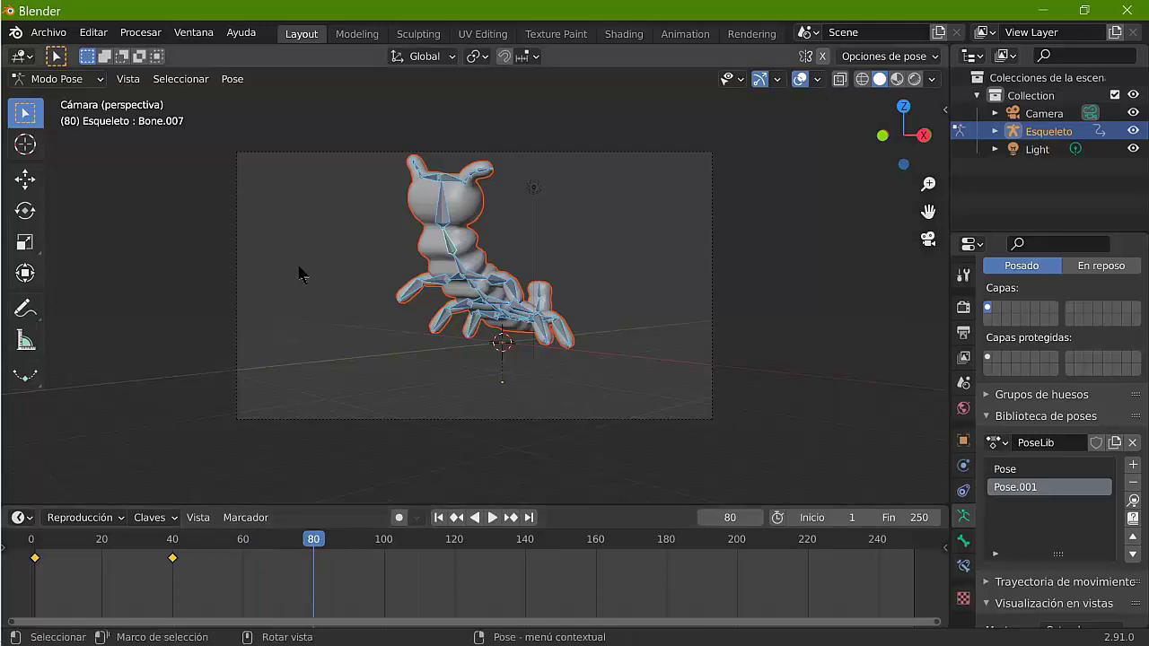
pyautogui.hotkey('alt', 'a')
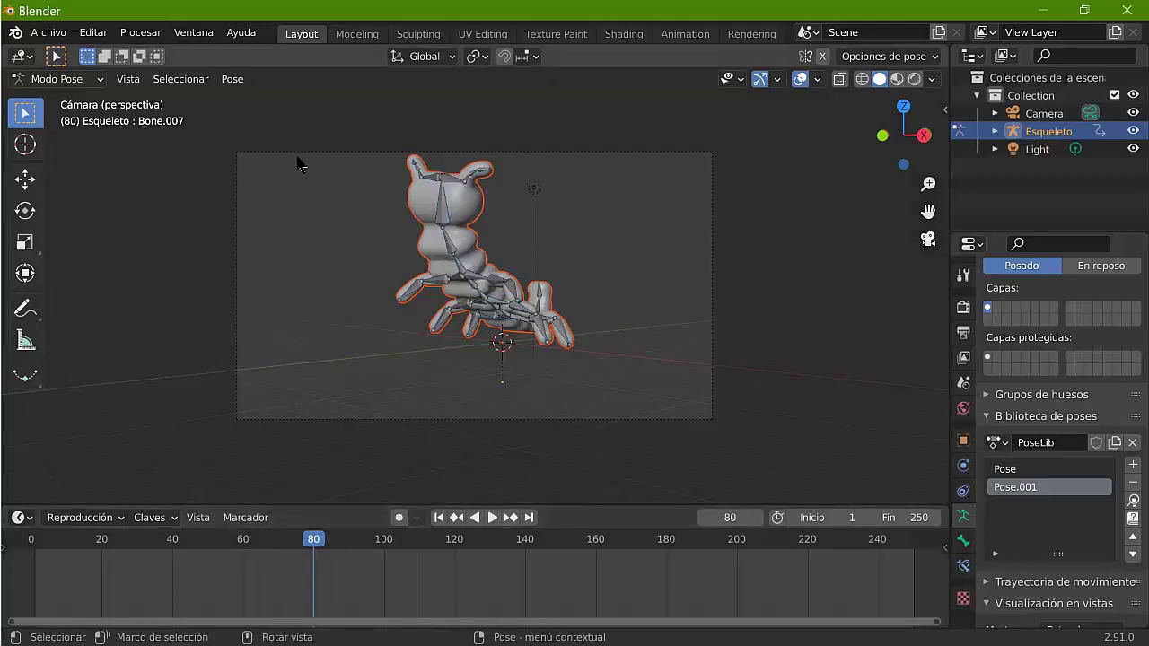
pyautogui.hotkey('ctrl', 'z')
# Step: Tilt the upper body left and rotate the lower spine bone in front and right views
pyautogui.press('r')
pyautogui.click(324, 258)
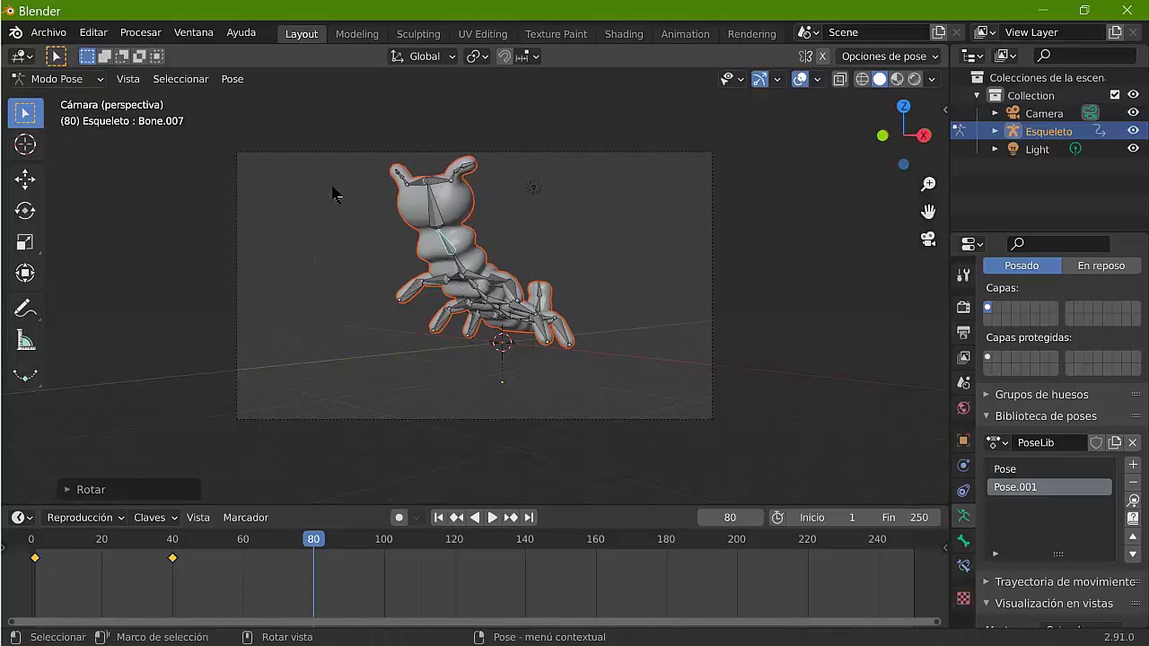
pyautogui.hotkey('ctrl', 'z')
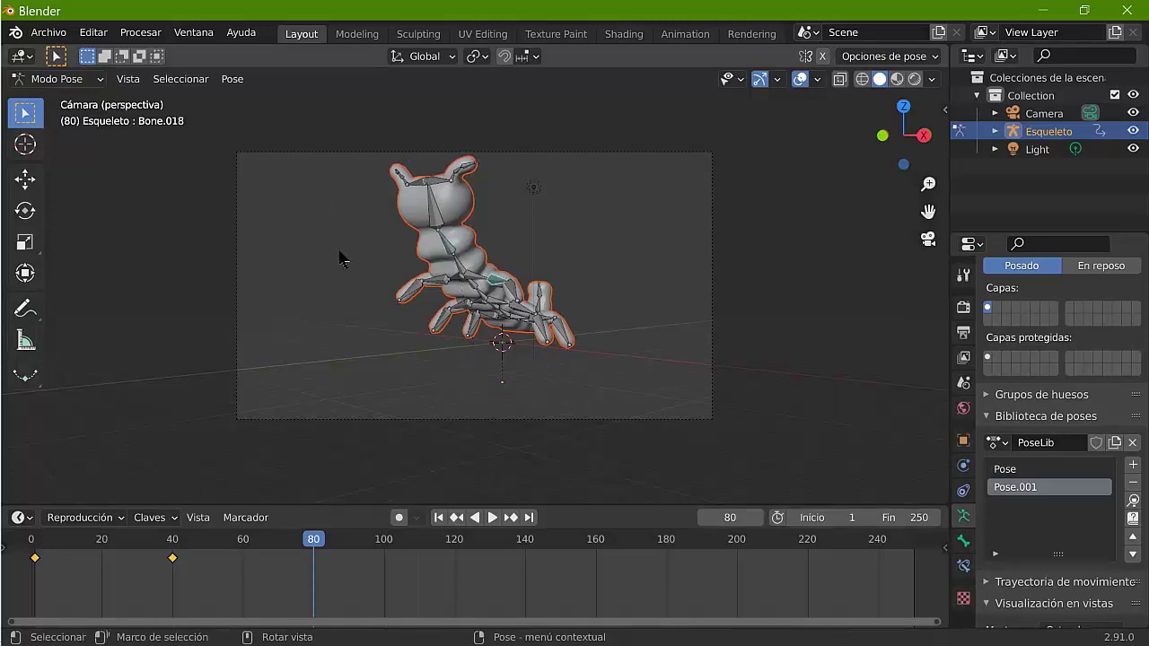
pyautogui.press('r')
pyautogui.click(351, 239)
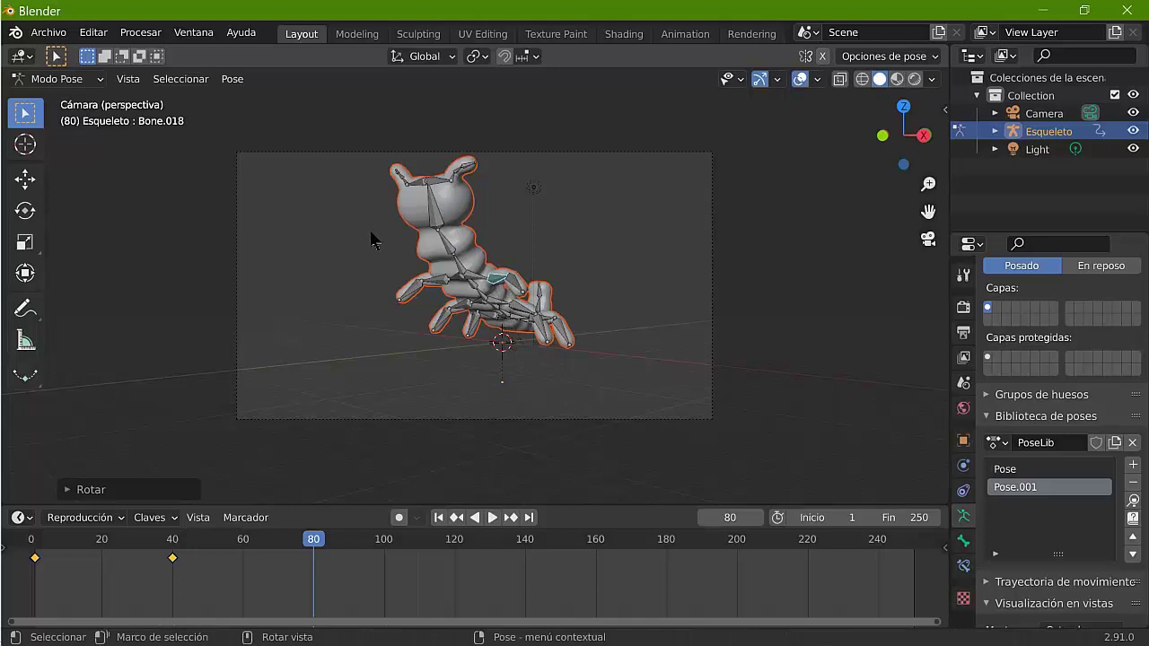
pyautogui.press('KP_3')
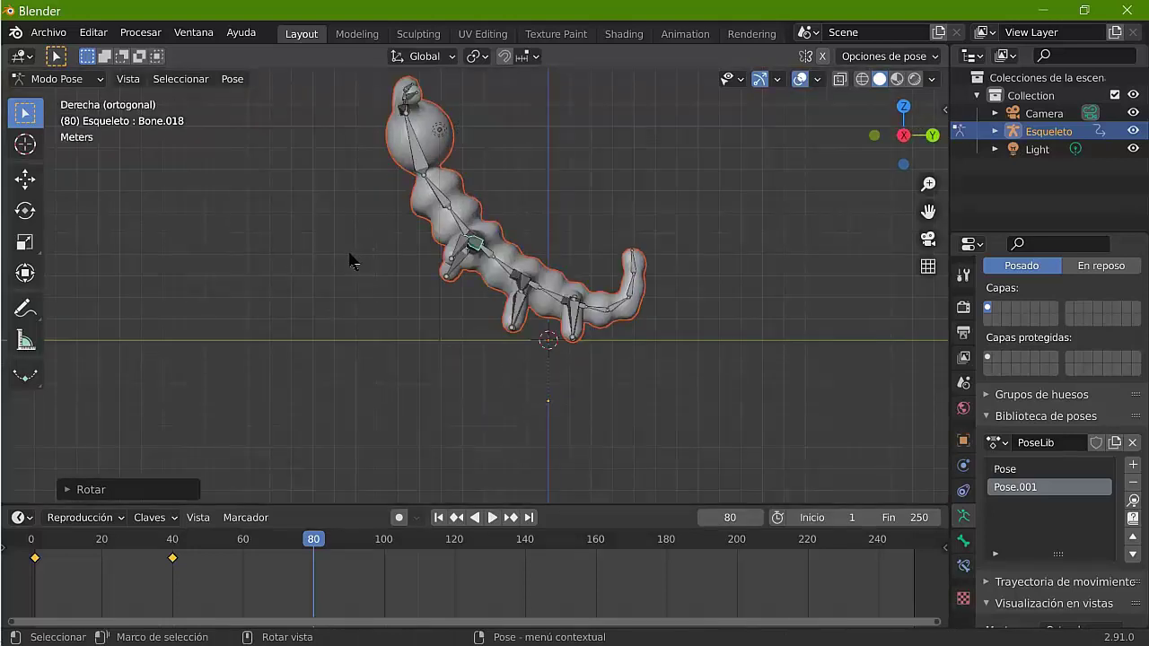
pyautogui.press('r')
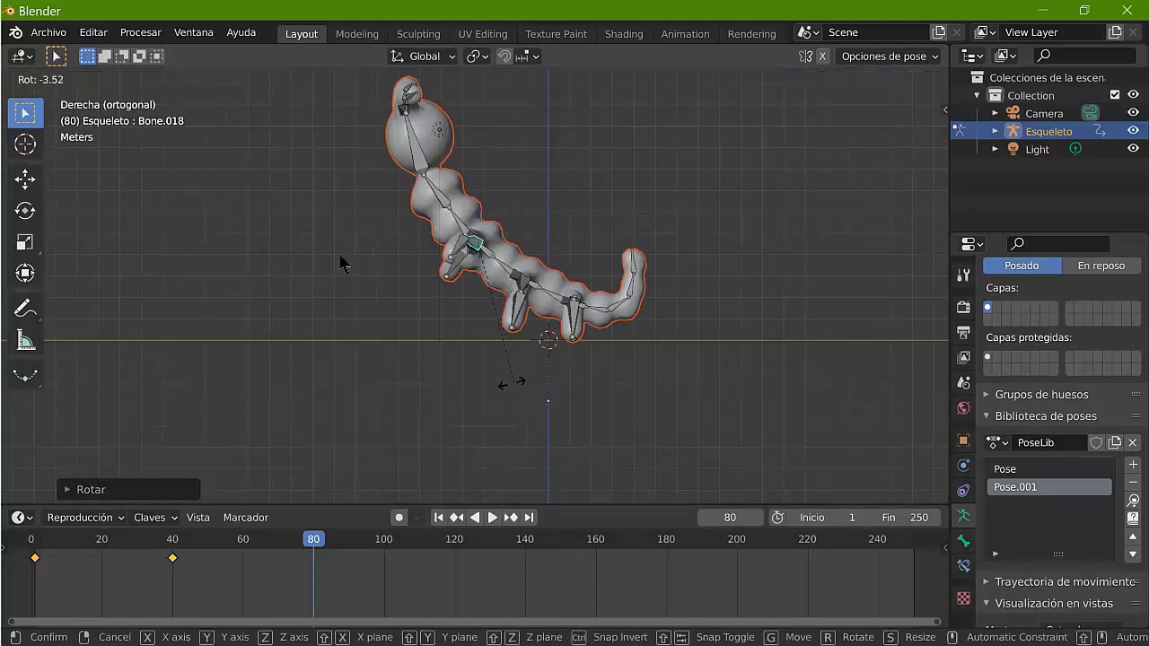
pyautogui.click(327, 261)
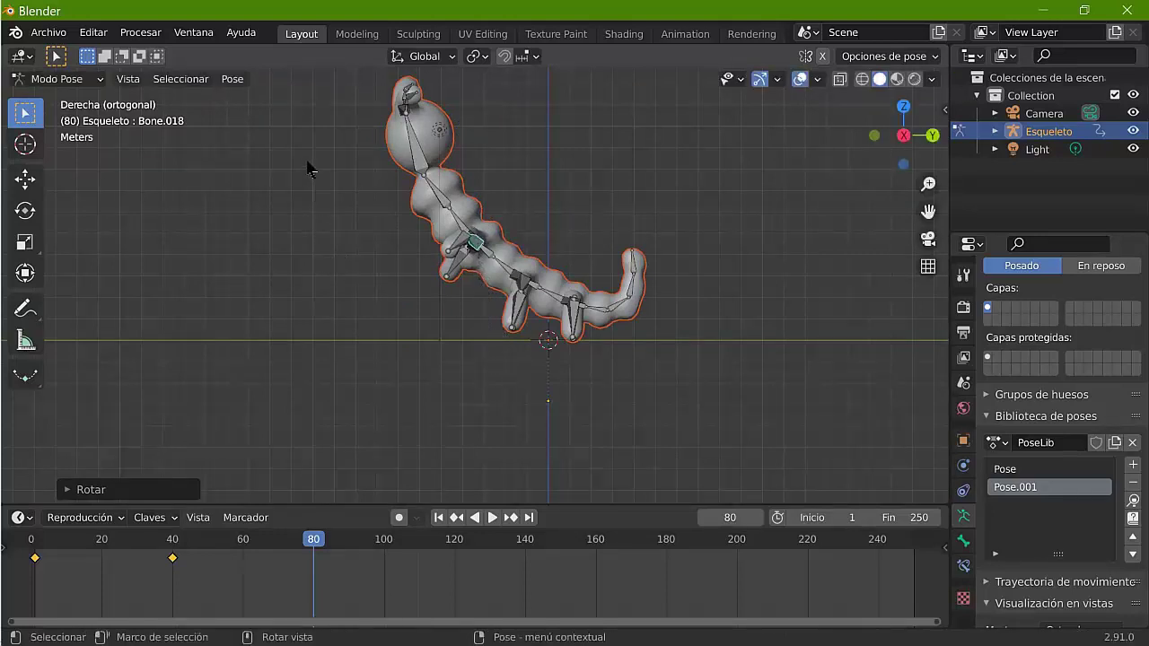
# Step: Rotate leg bones Bone.019, Bone.027 and Bone.028, the last about -12.20 degrees
pyautogui.hotkey('ctrl', 'z')
pyautogui.press('r')
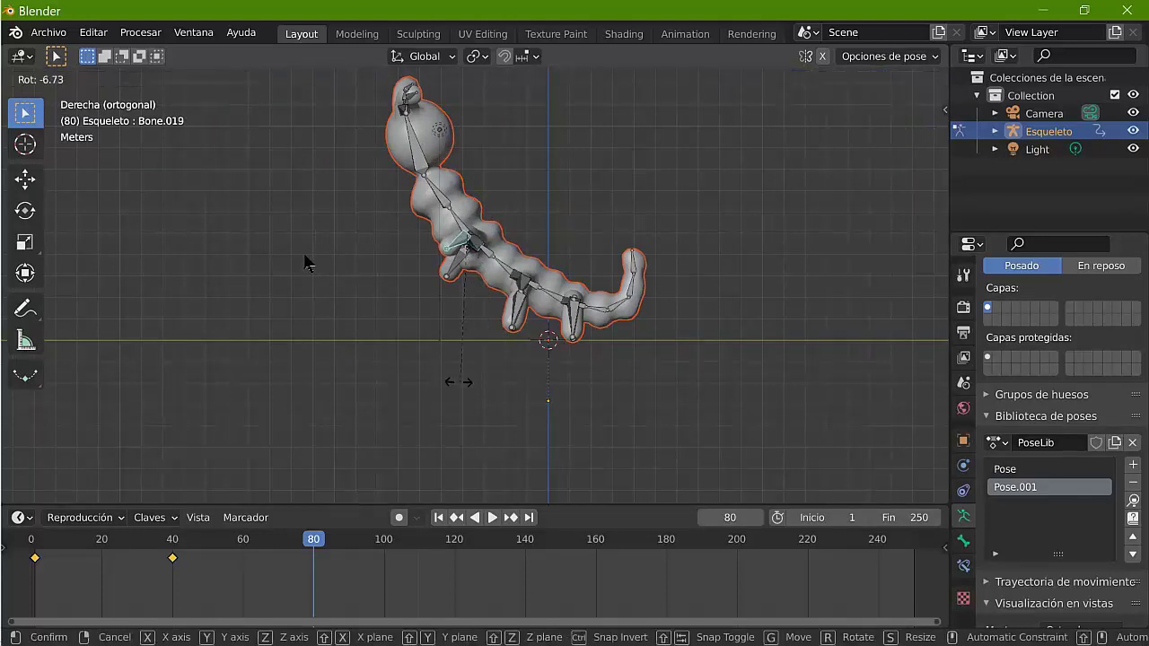
pyautogui.click(277, 231)
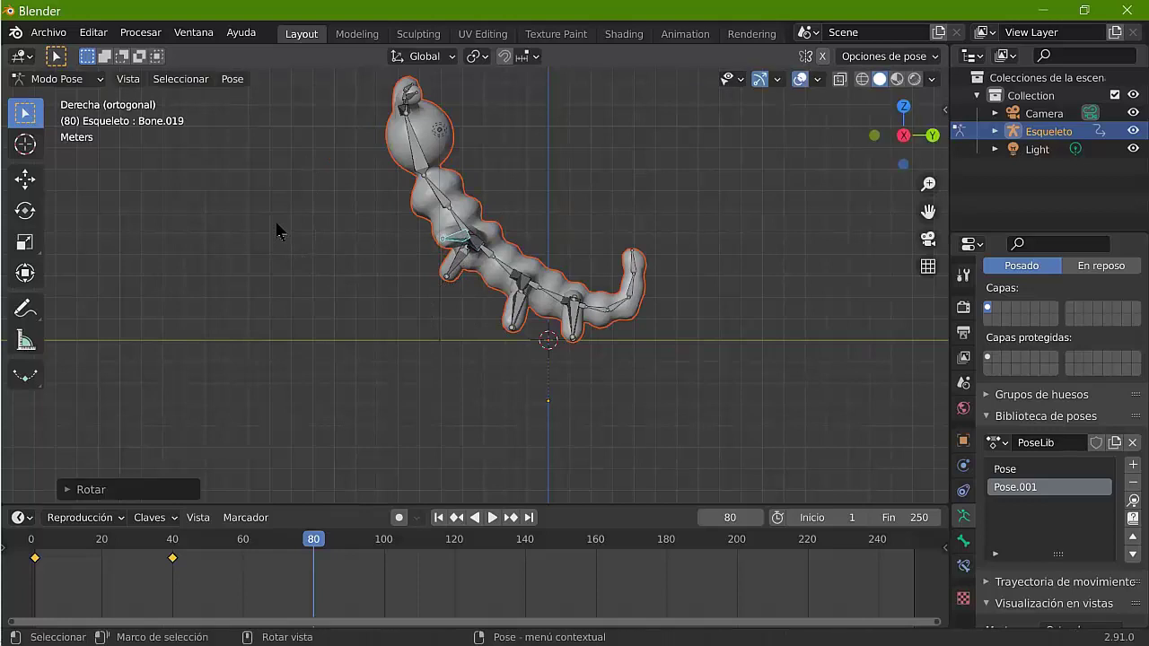
pyautogui.press(']')
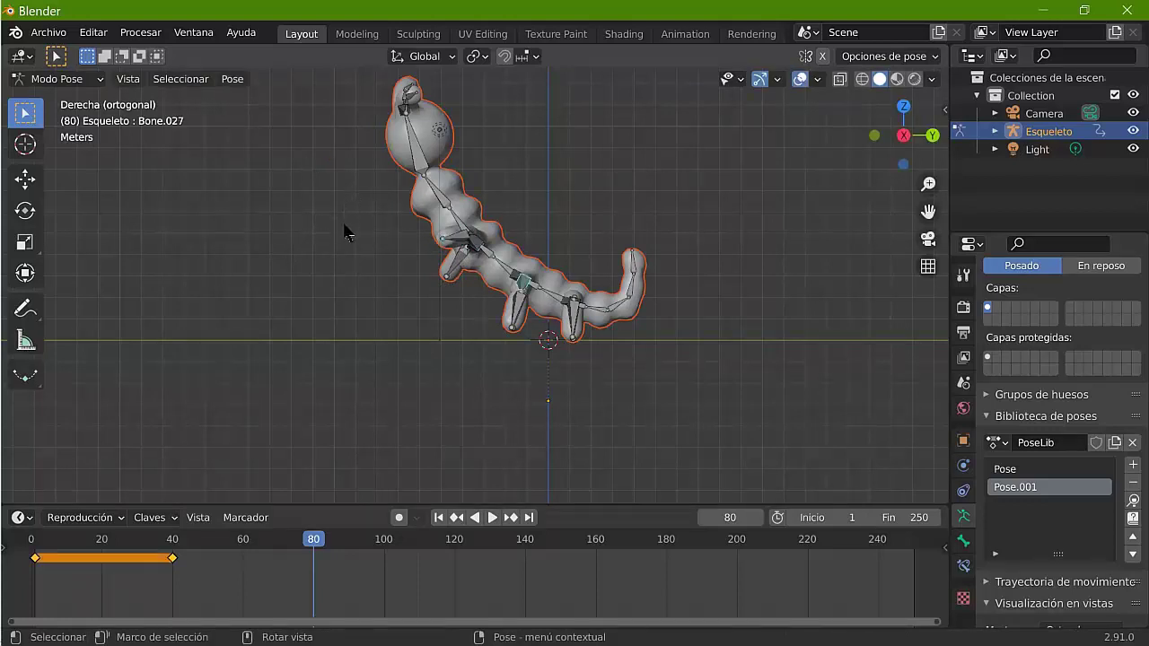
pyautogui.press('r')
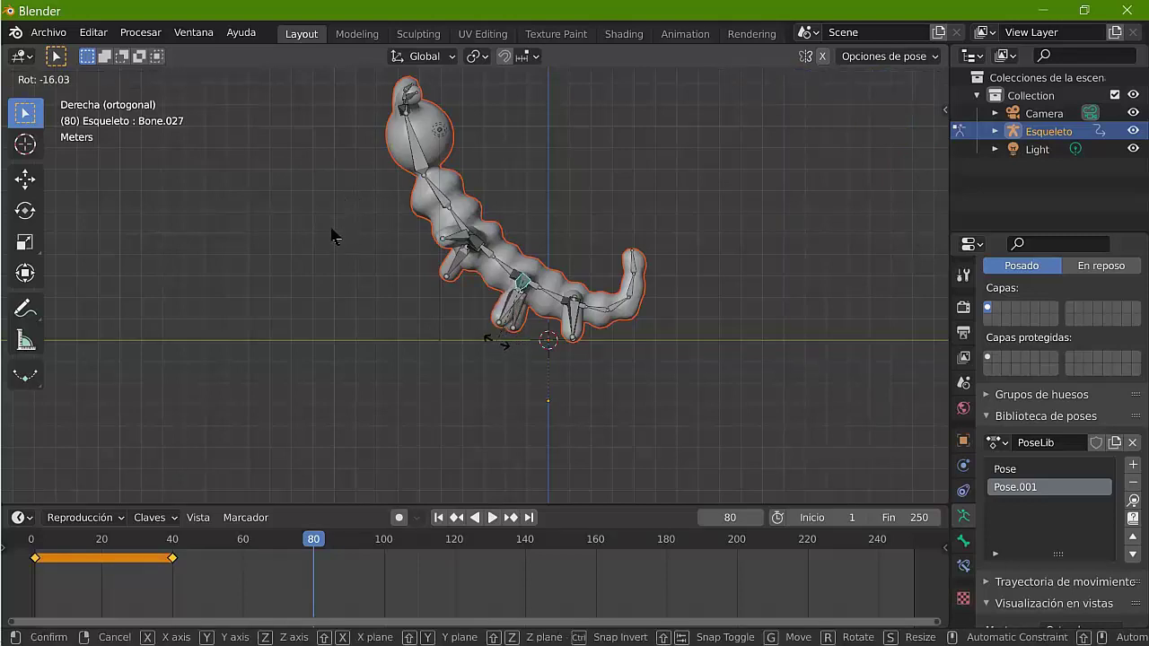
pyautogui.click(326, 233)
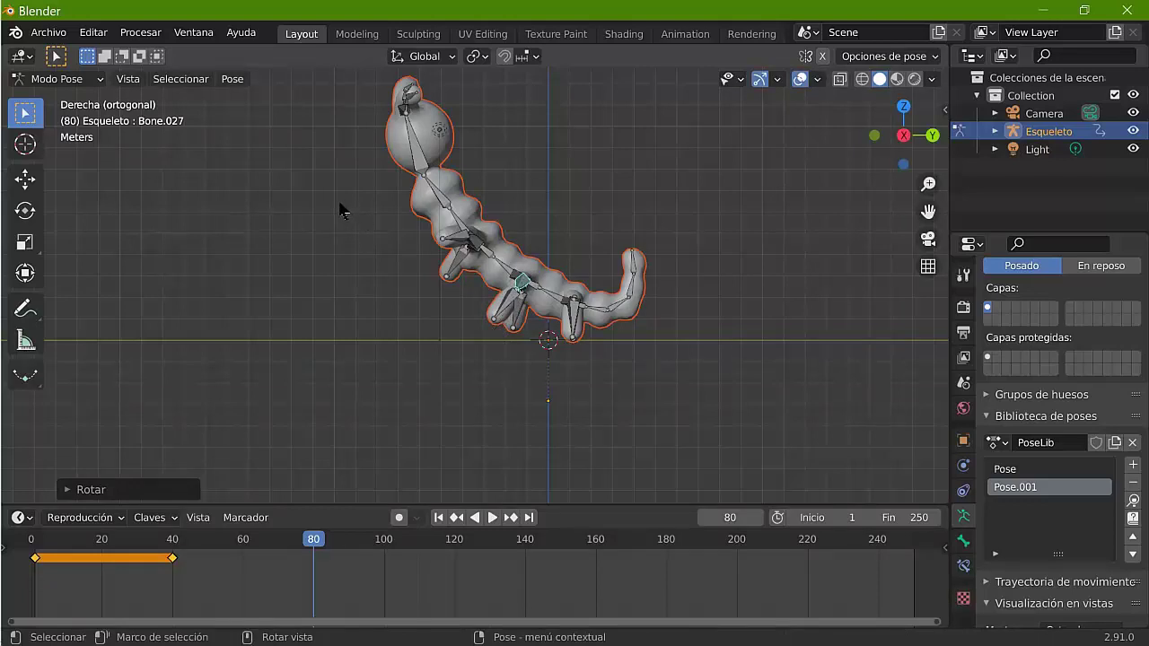
pyautogui.press(']')
pyautogui.press('r')
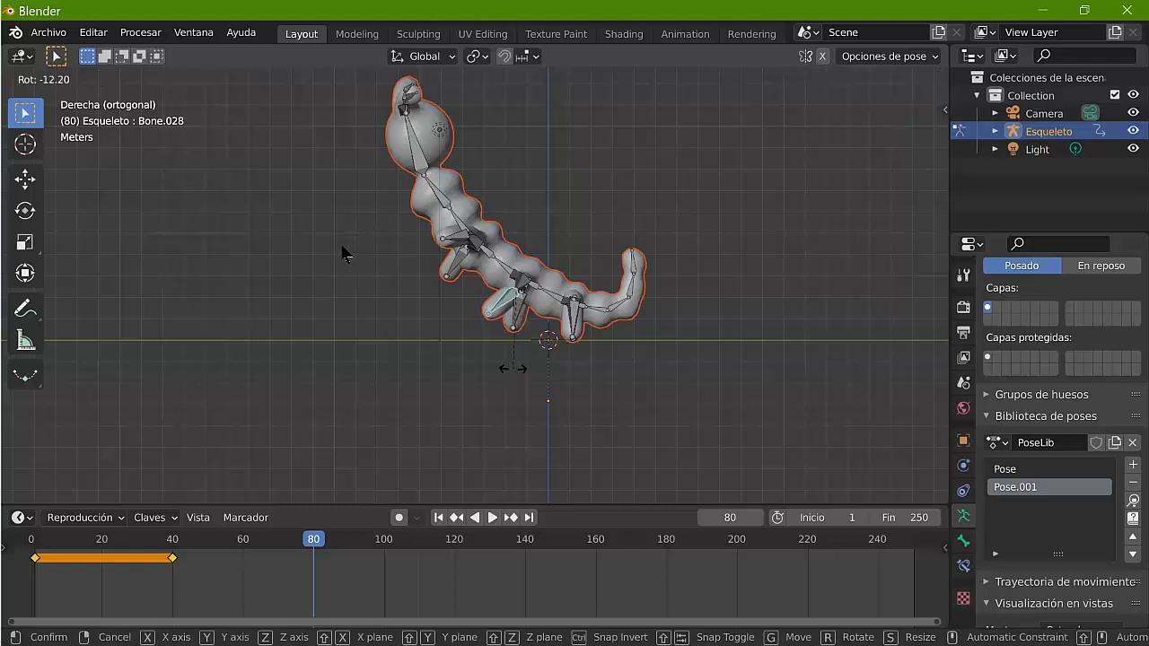
pyautogui.click(341, 253)
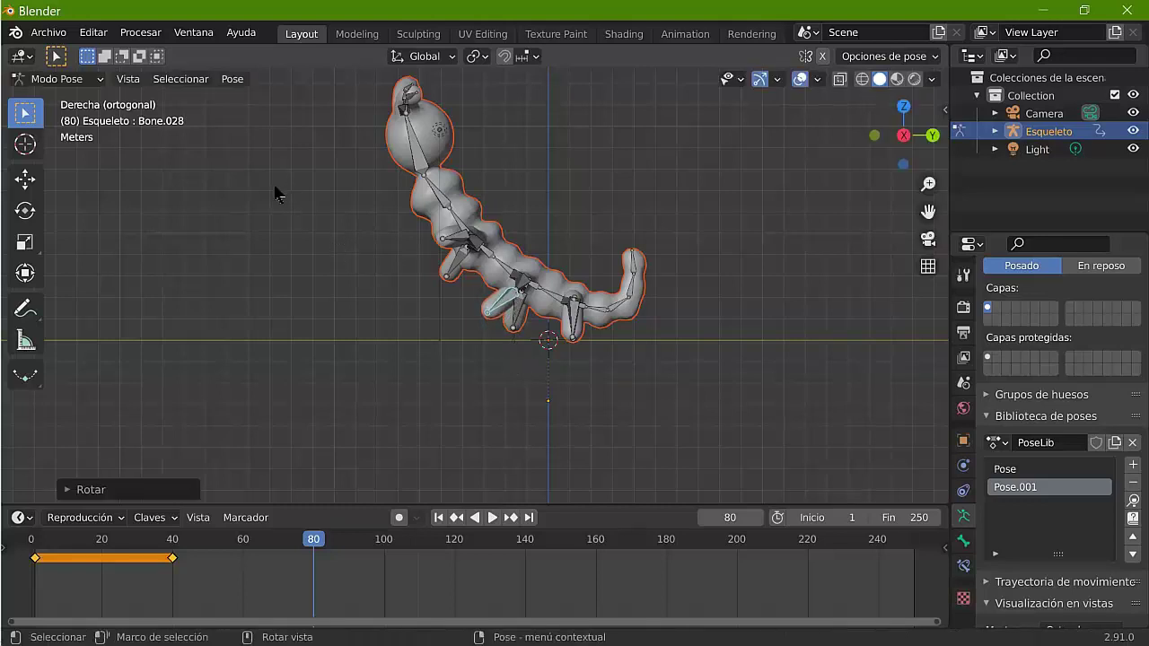
pyautogui.press('KP_1')
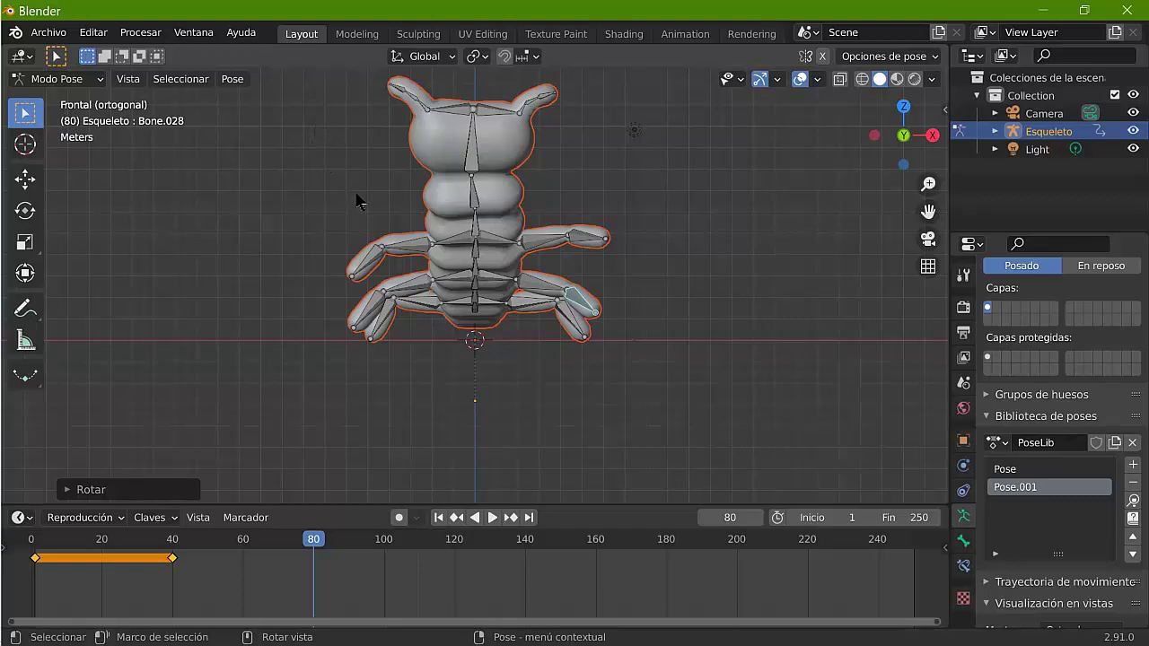
# Step: Rotate the lower-right leg bone and left leg Bone.024 slightly for the frame 80 pose
pyautogui.hotkey('ctrl', 'z')
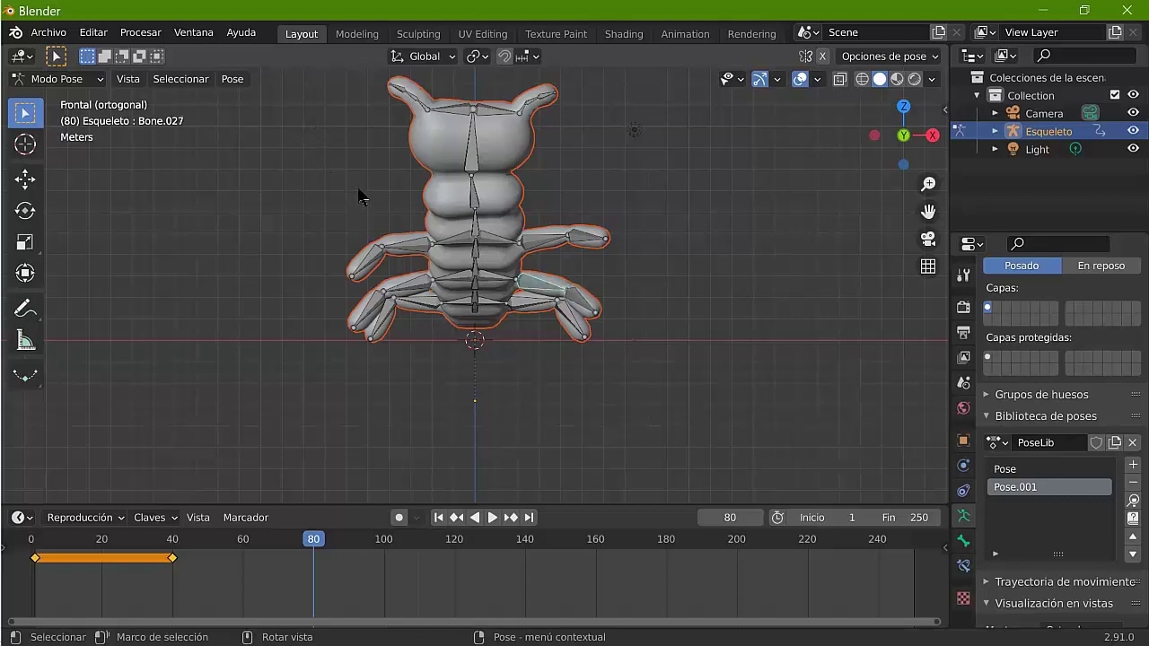
pyautogui.press('r')
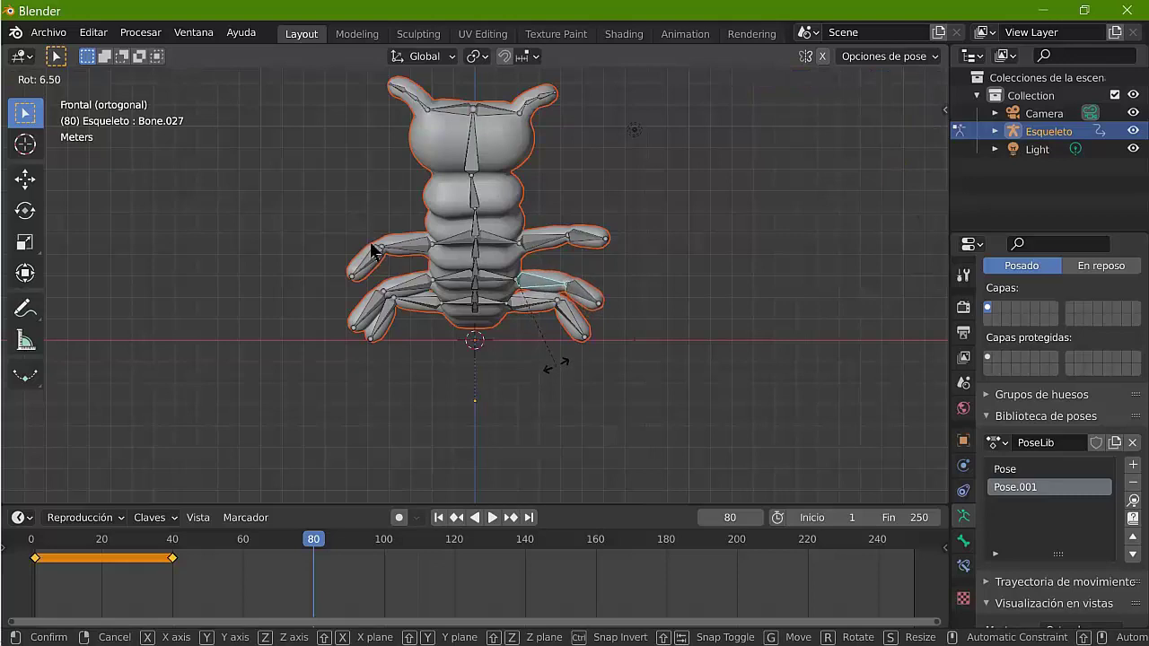
pyautogui.click(373, 253)
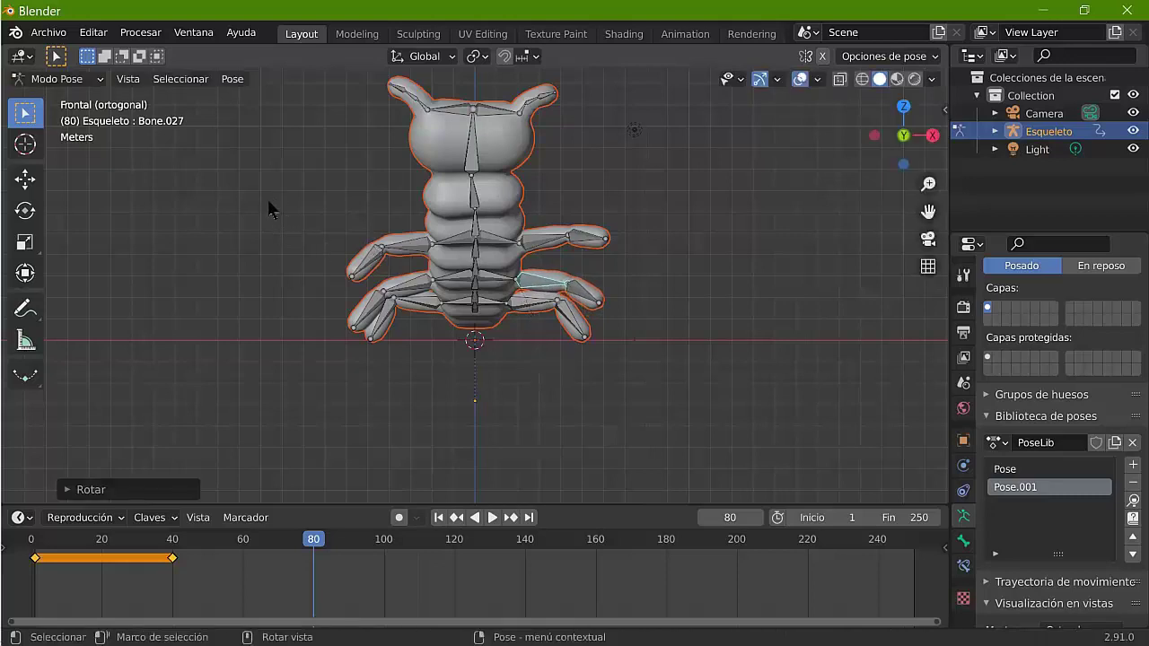
pyautogui.hotkey('ctrl', 'z')
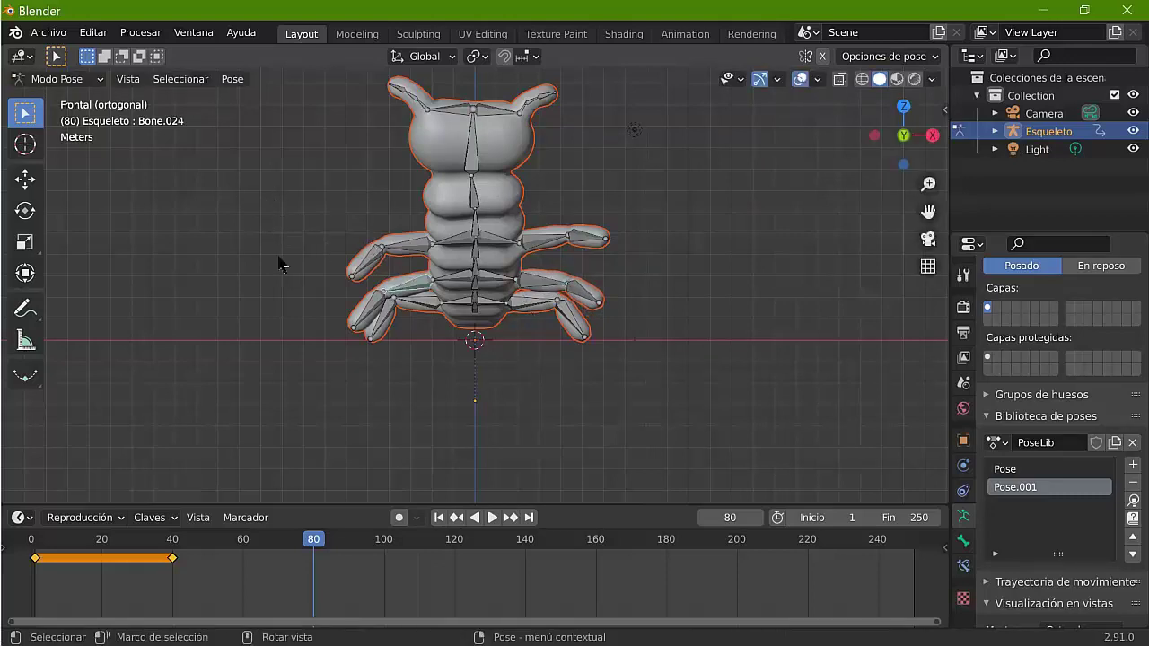
pyautogui.press('r')
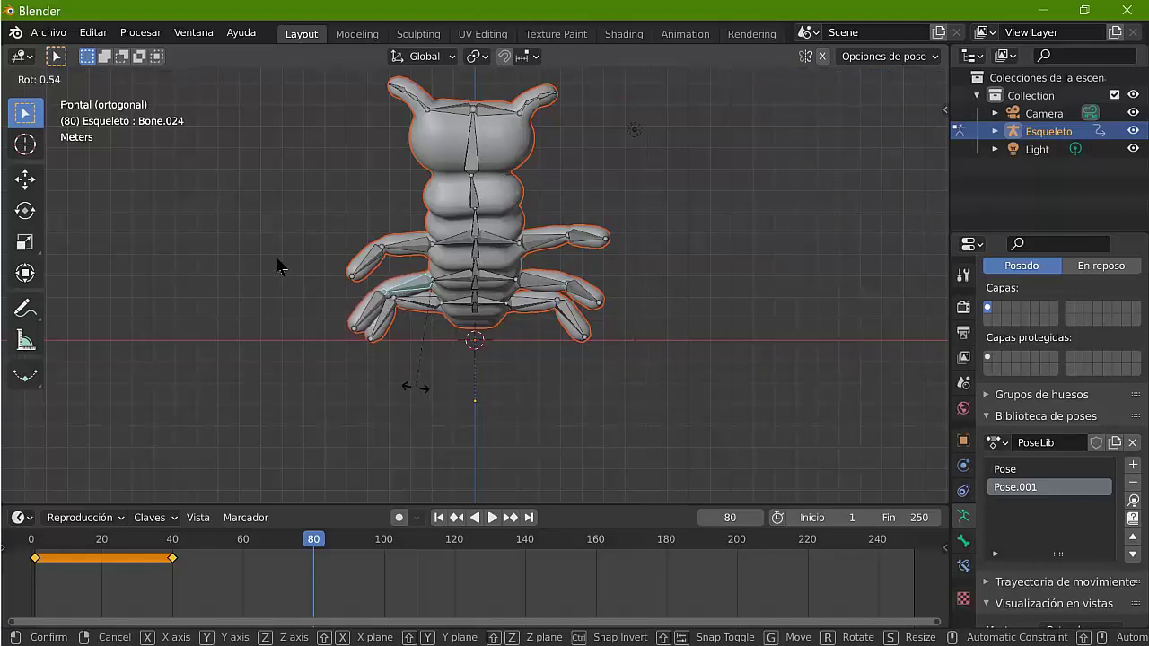
pyautogui.click(279, 266)
pyautogui.press(']')
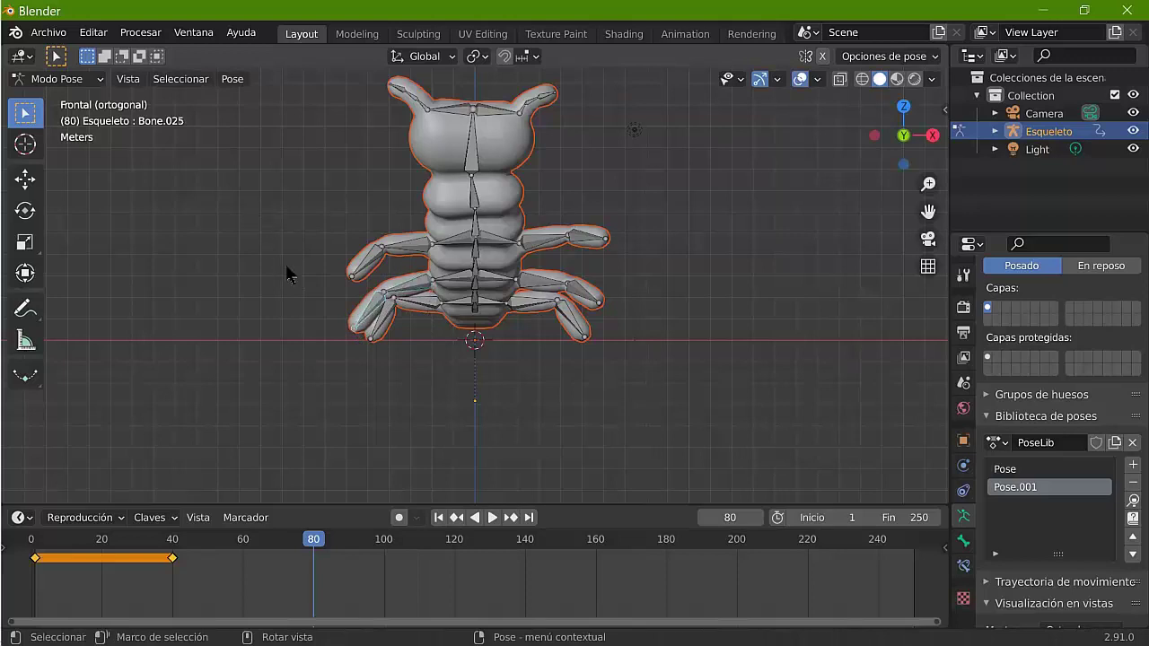
pyautogui.press('r')
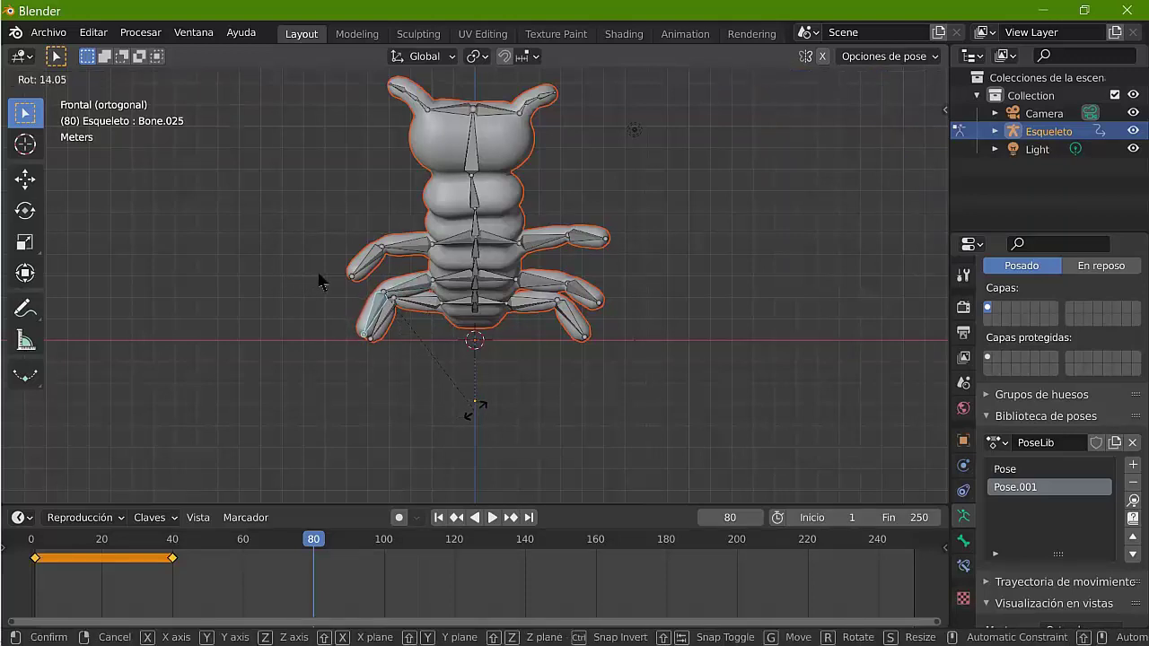
pyautogui.press('Escape')
pyautogui.press('[')
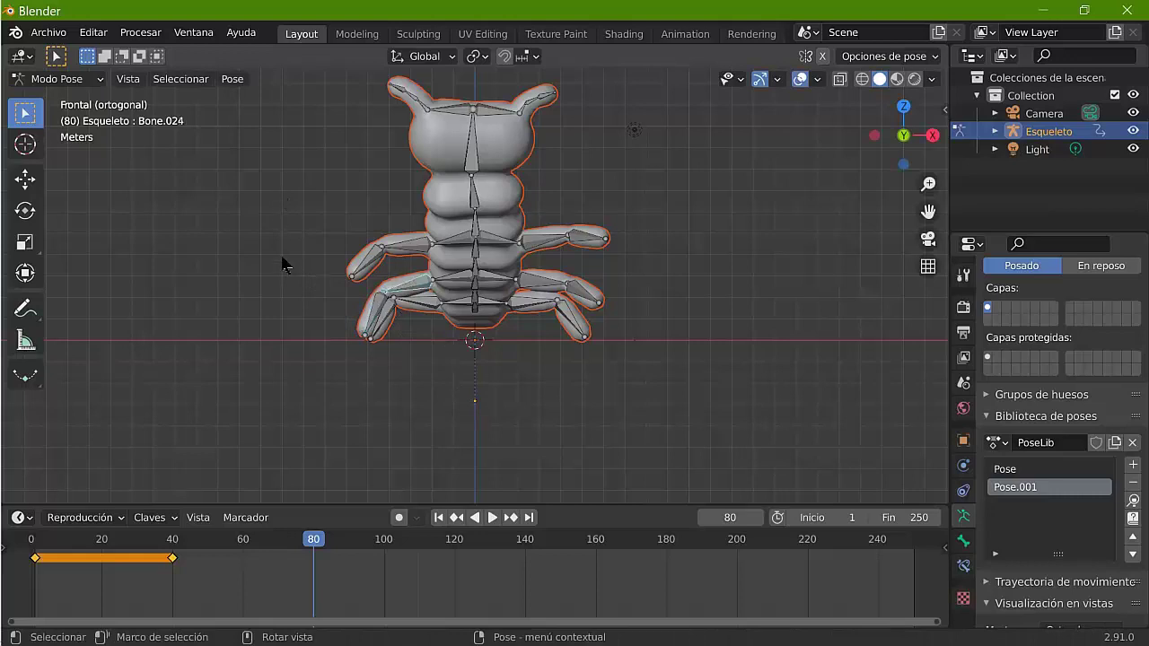
pyautogui.press('r')
pyautogui.click(289, 269)
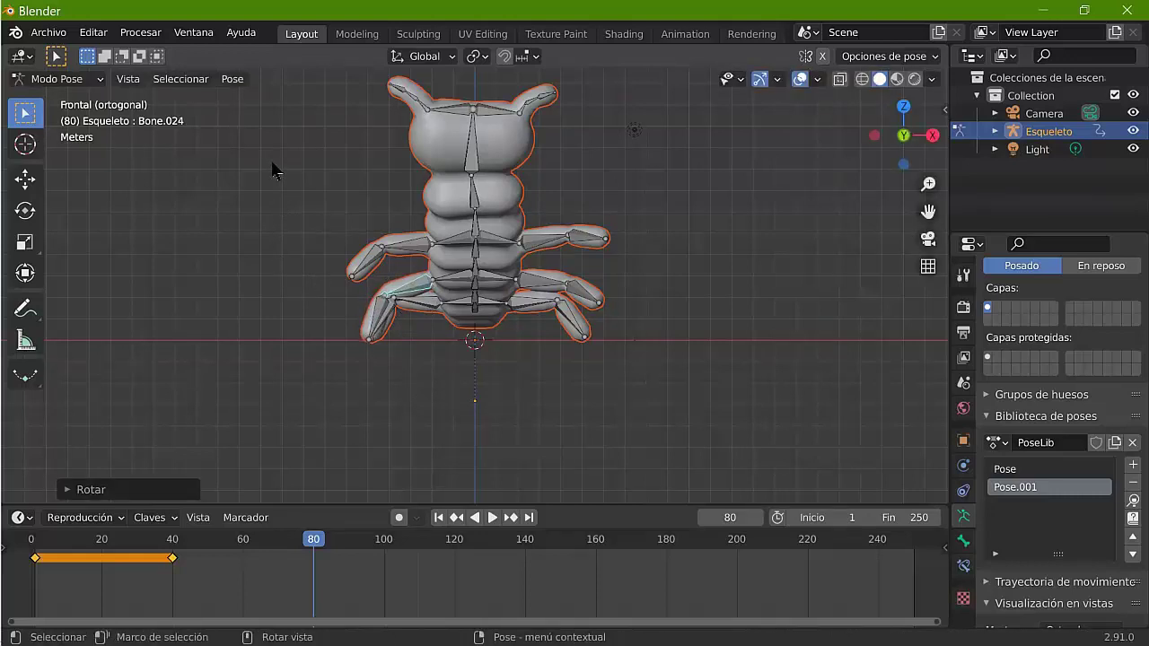
# Step: Rotate the upper-left leg bone Bone.021 and its tip
pyautogui.press('[')
pyautogui.press('r')
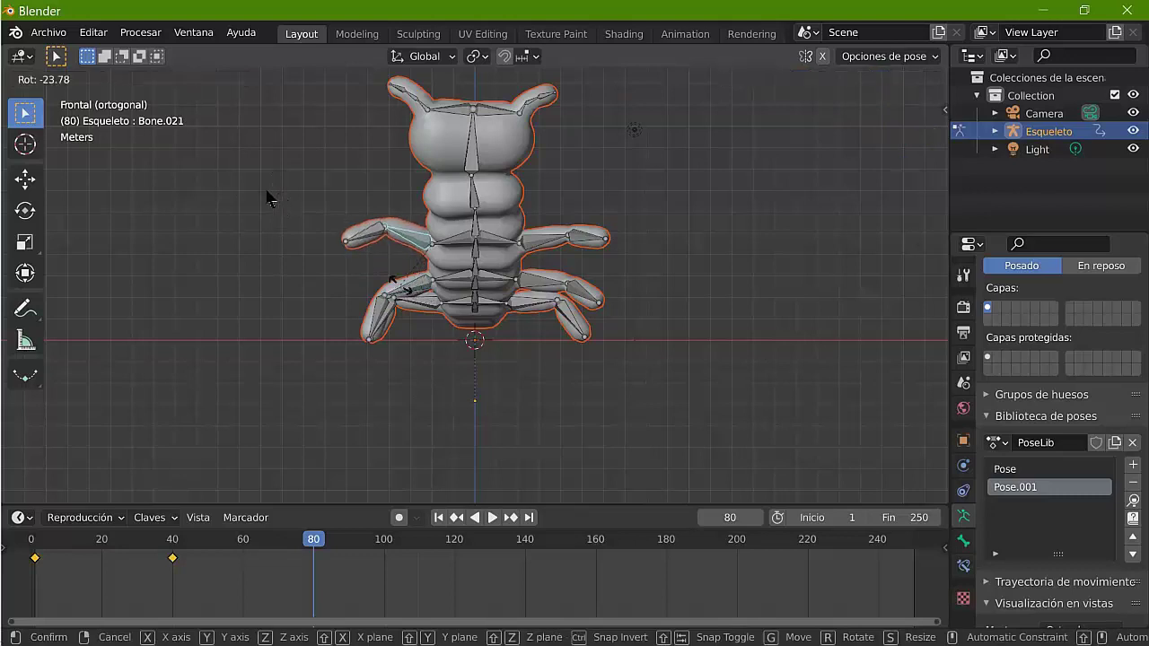
pyautogui.click(269, 198)
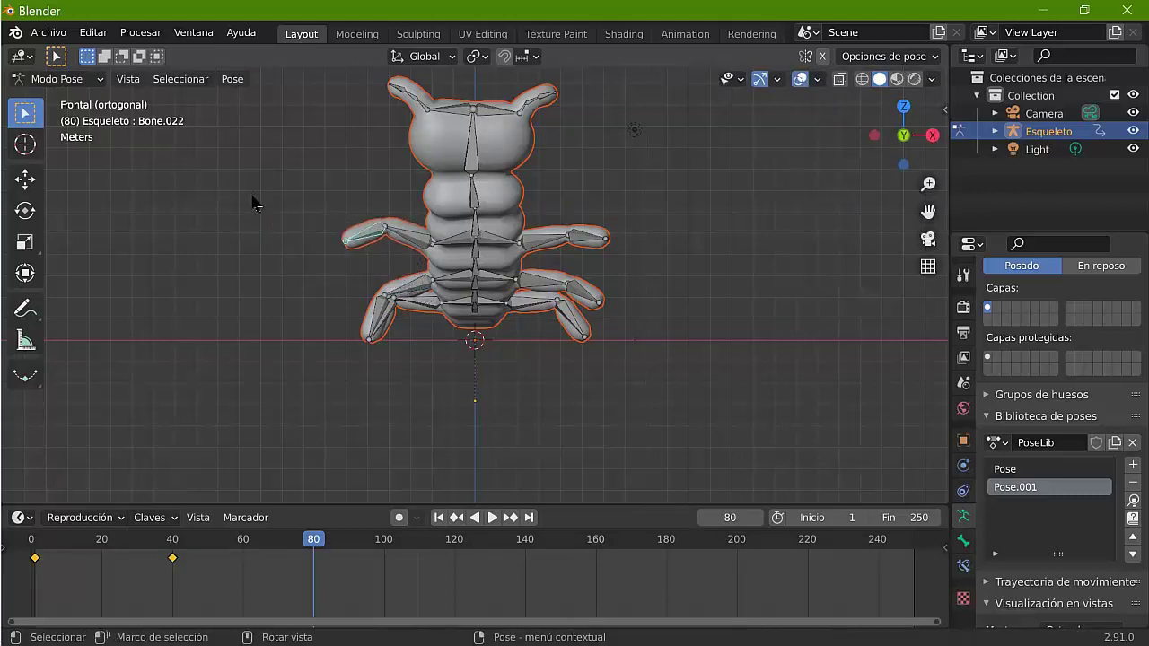
pyautogui.press('r')
pyautogui.click(233, 193)
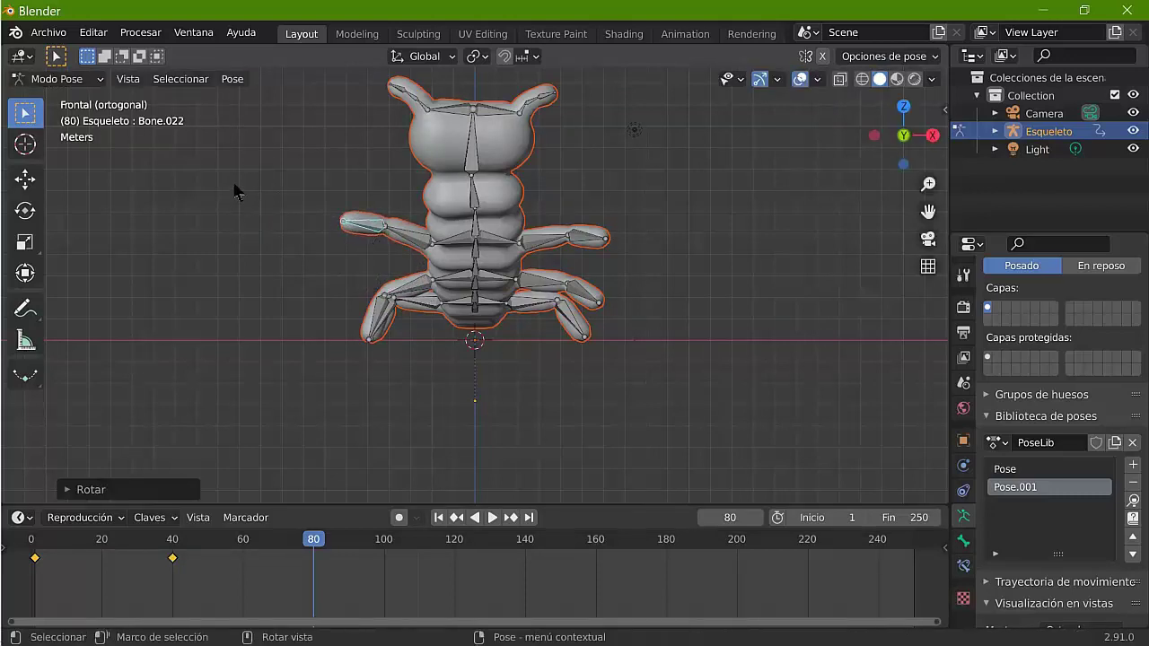
# Step: Tilt the upper body (Bone.007), the head (Bone.008) and Bone.009 near the head
pyautogui.press('[')
pyautogui.press('r')
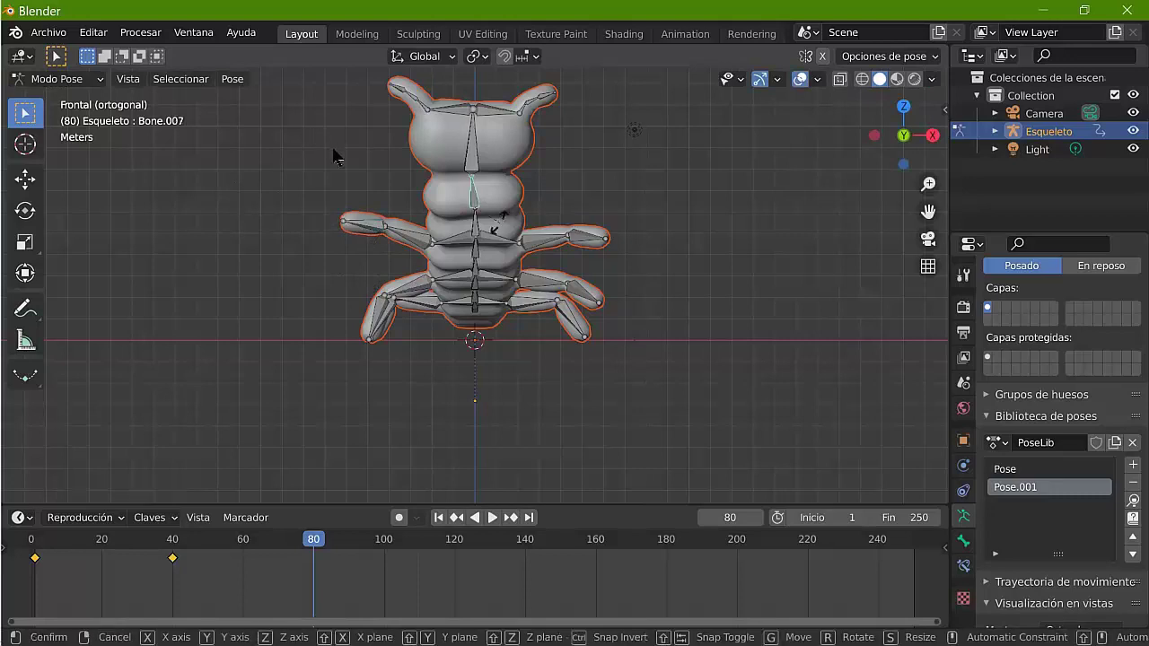
pyautogui.click(330, 162)
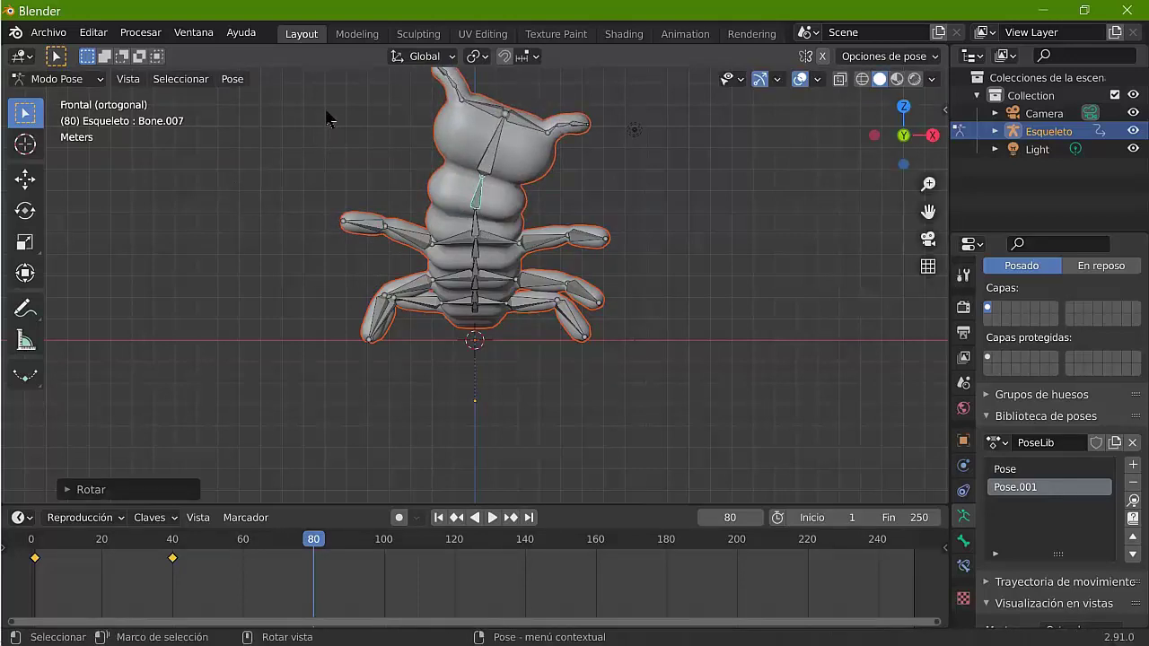
pyautogui.press(']')
pyautogui.press('r')
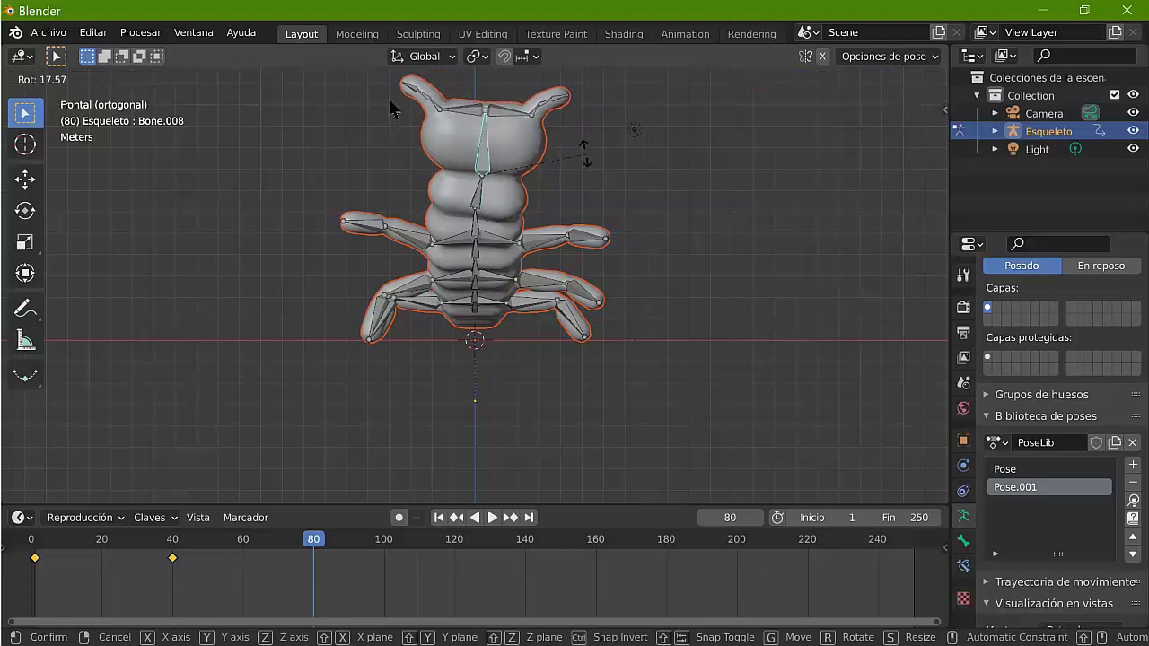
pyautogui.click(389, 105)
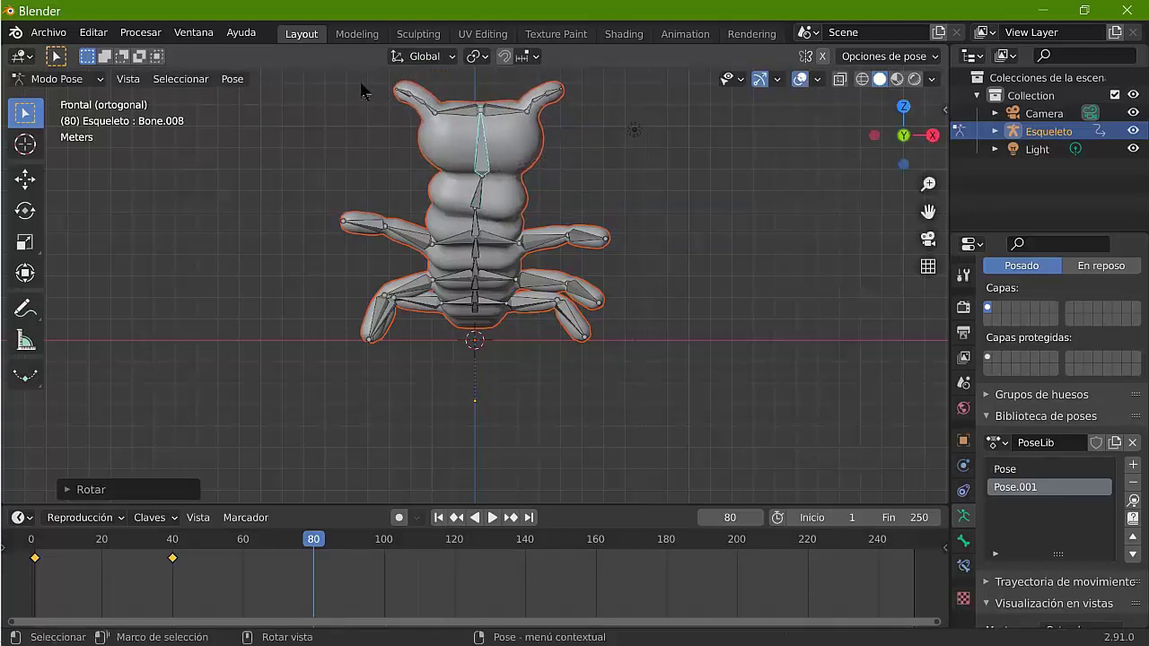
pyautogui.press(']')
pyautogui.press('r')
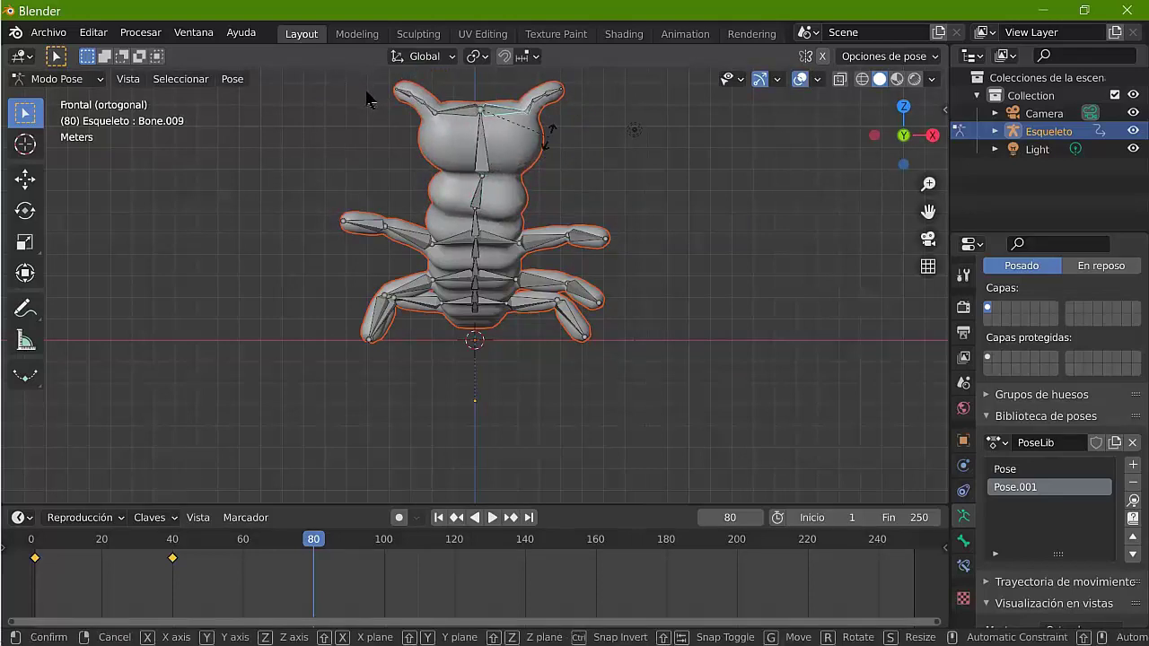
pyautogui.click(366, 105)
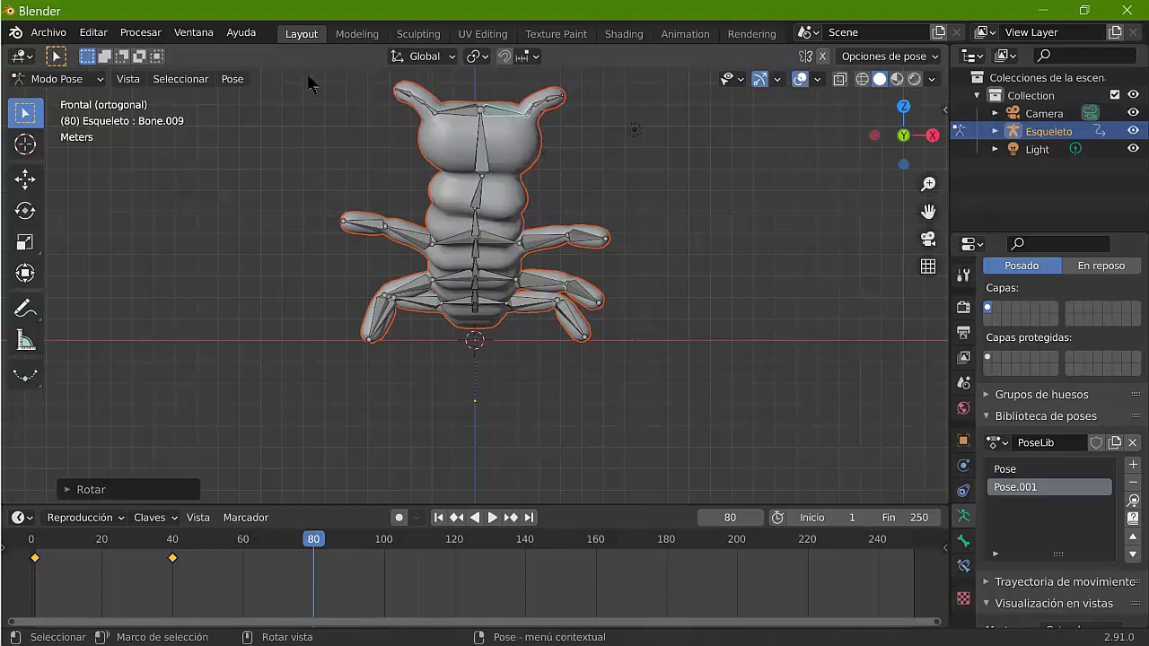
# Step: Rotate each bone of the left antenna, base to tip, upward and outward
pyautogui.press(']')
pyautogui.press('r')
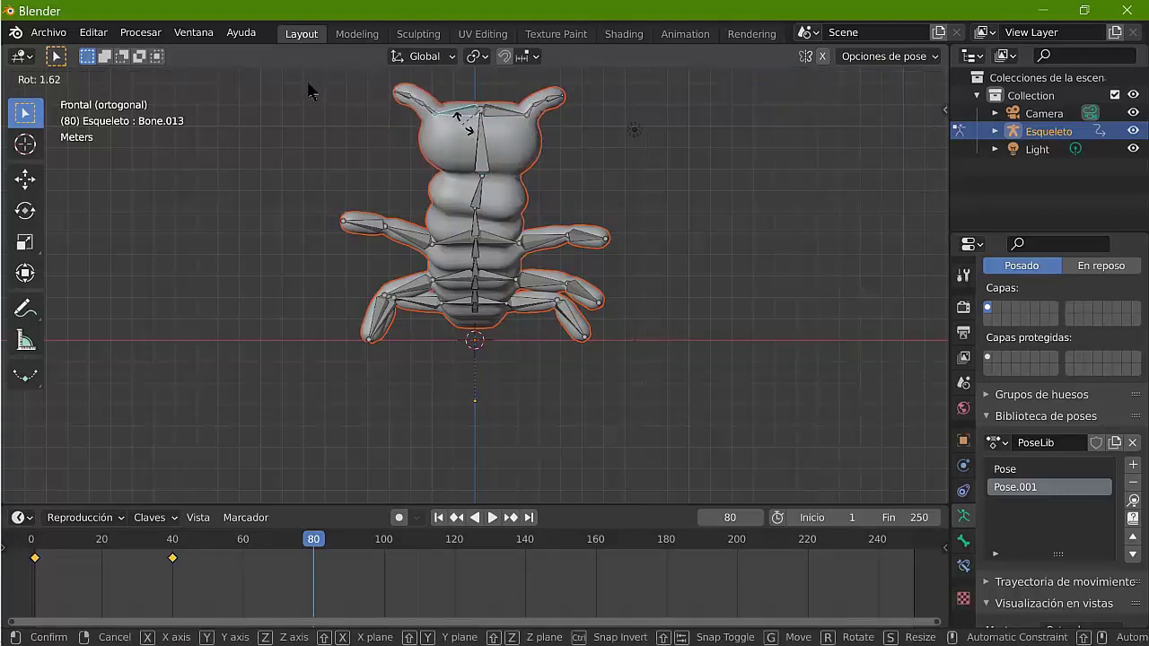
pyautogui.click(308, 91)
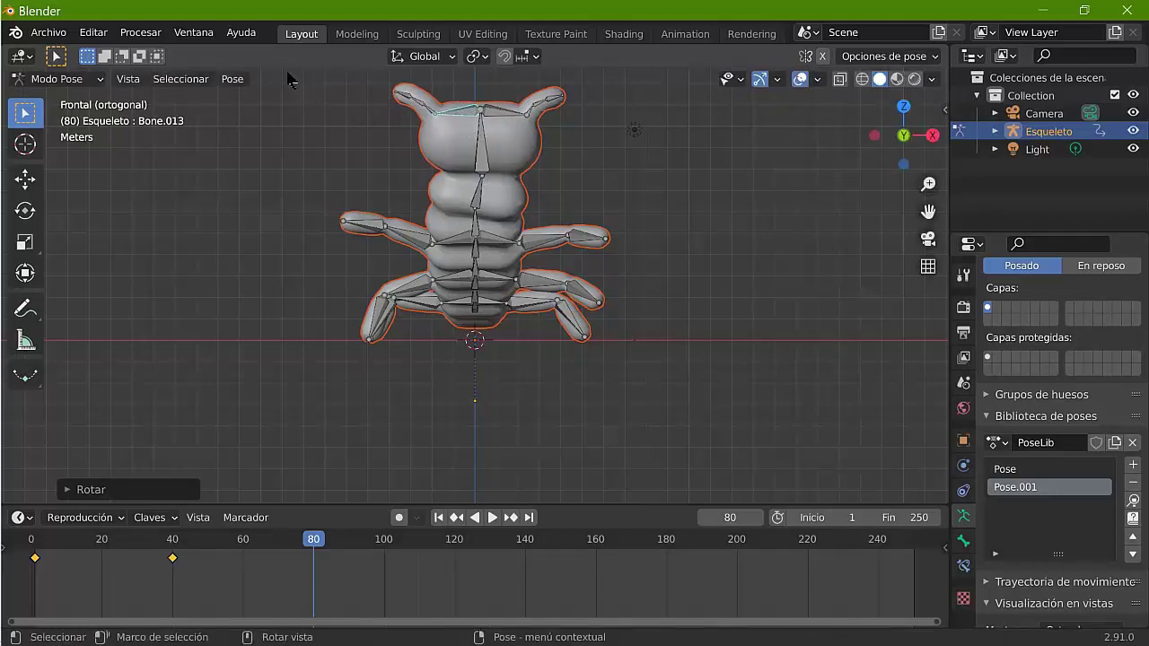
pyautogui.press(']')
pyautogui.press('r')
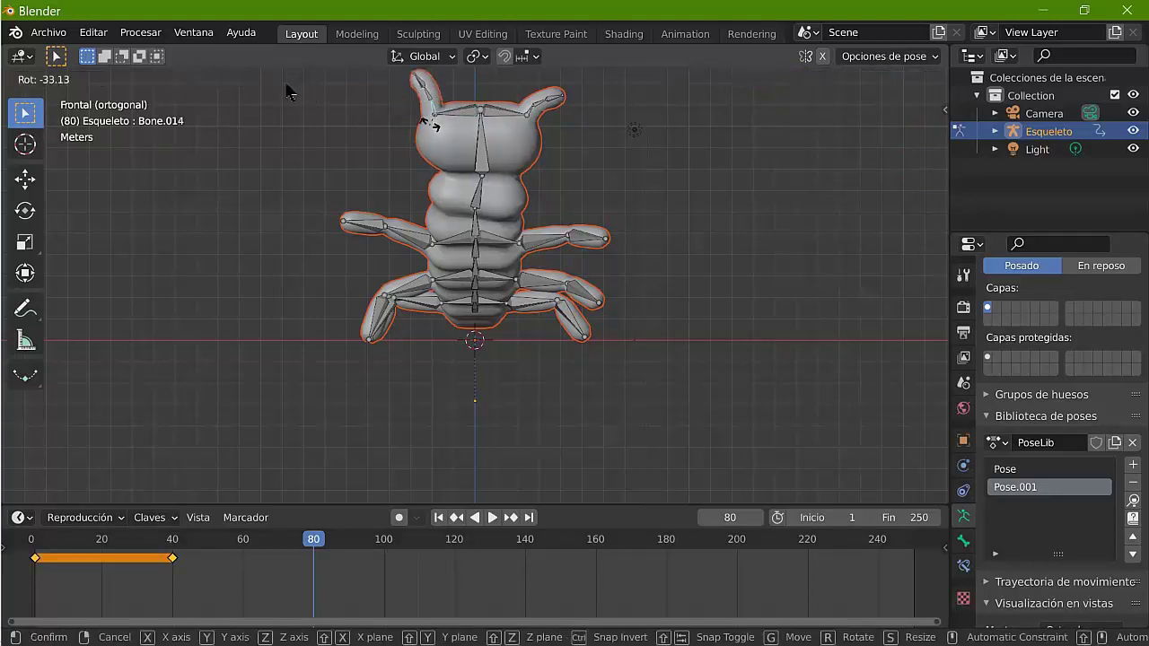
pyautogui.click(288, 88)
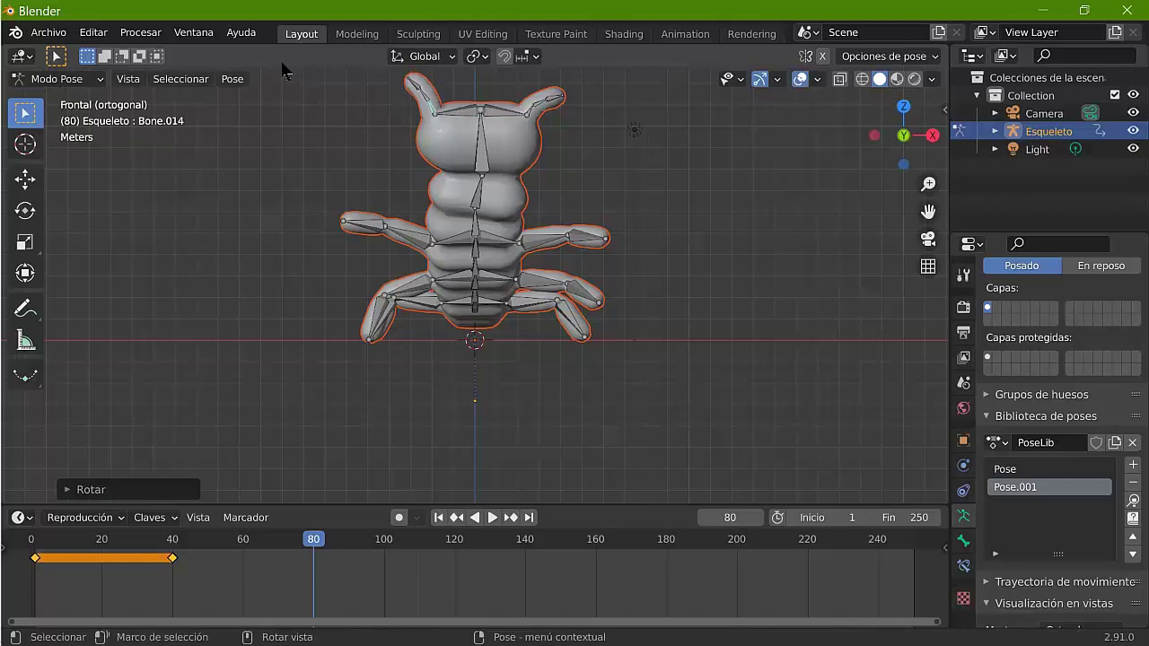
pyautogui.press(']')
pyautogui.press('r')
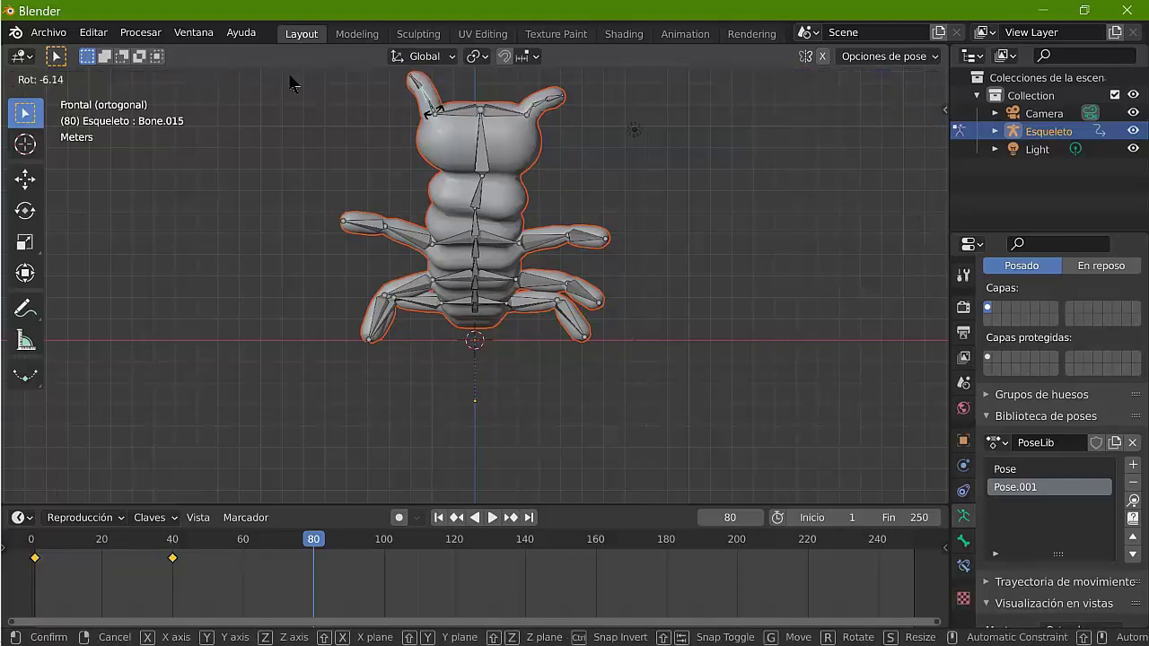
pyautogui.click(290, 84)
pyautogui.press(']')
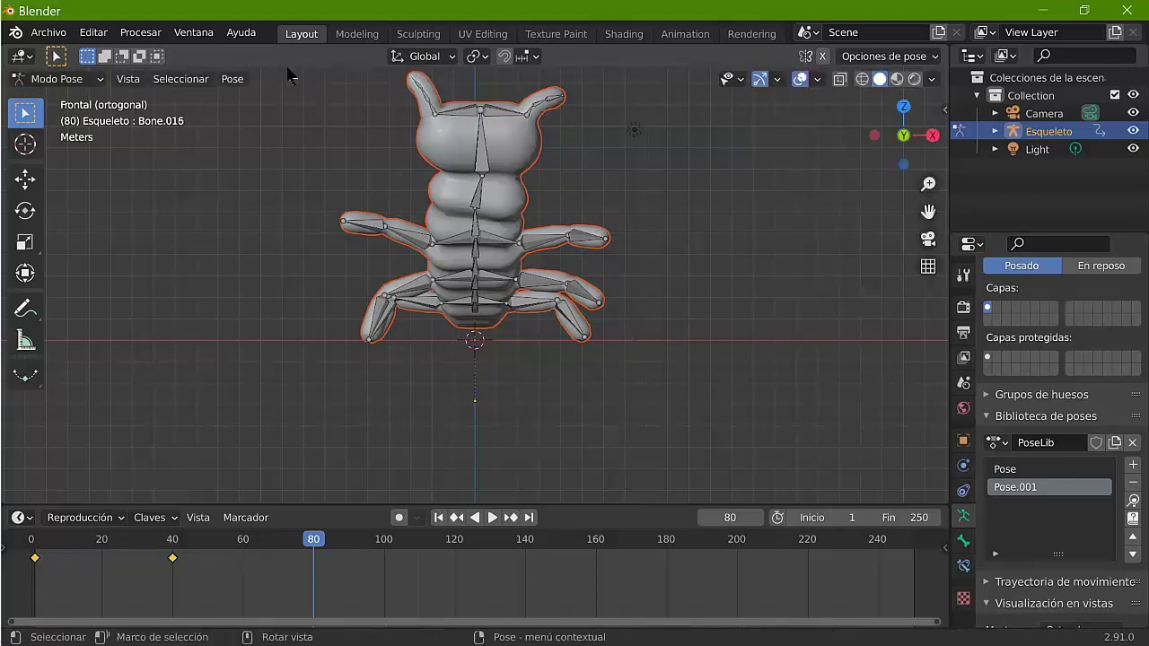
pyautogui.press('r')
pyautogui.click(285, 79)
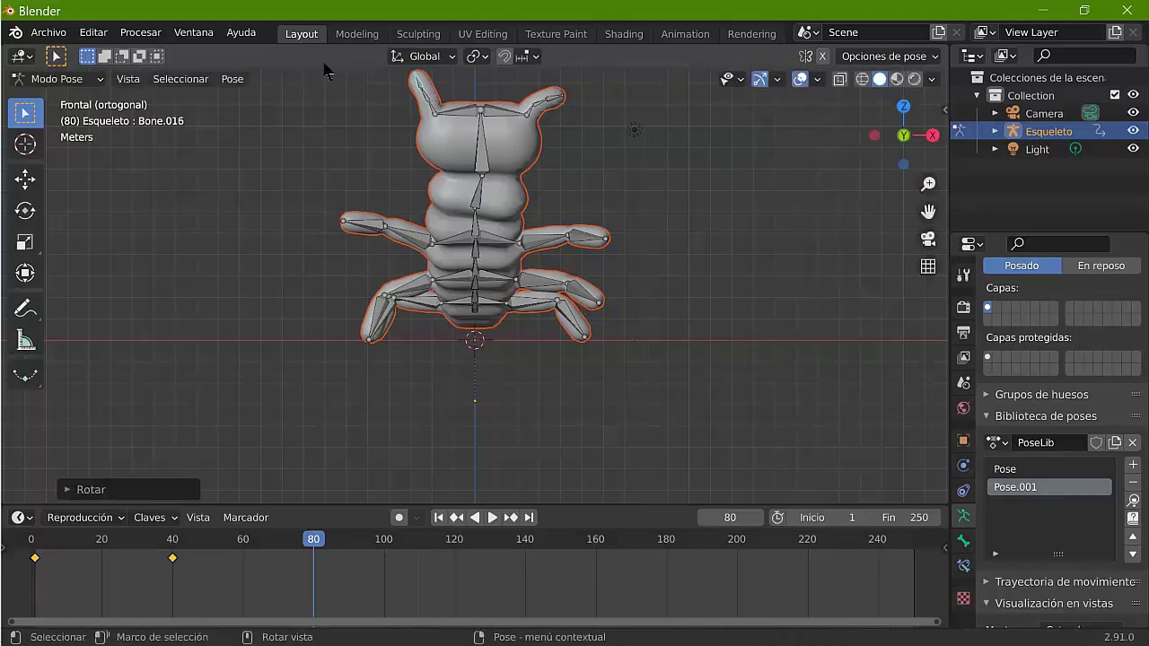
# Step: Rotate the right antenna's base and upper bones outward
pyautogui.press(']')
pyautogui.press('r')
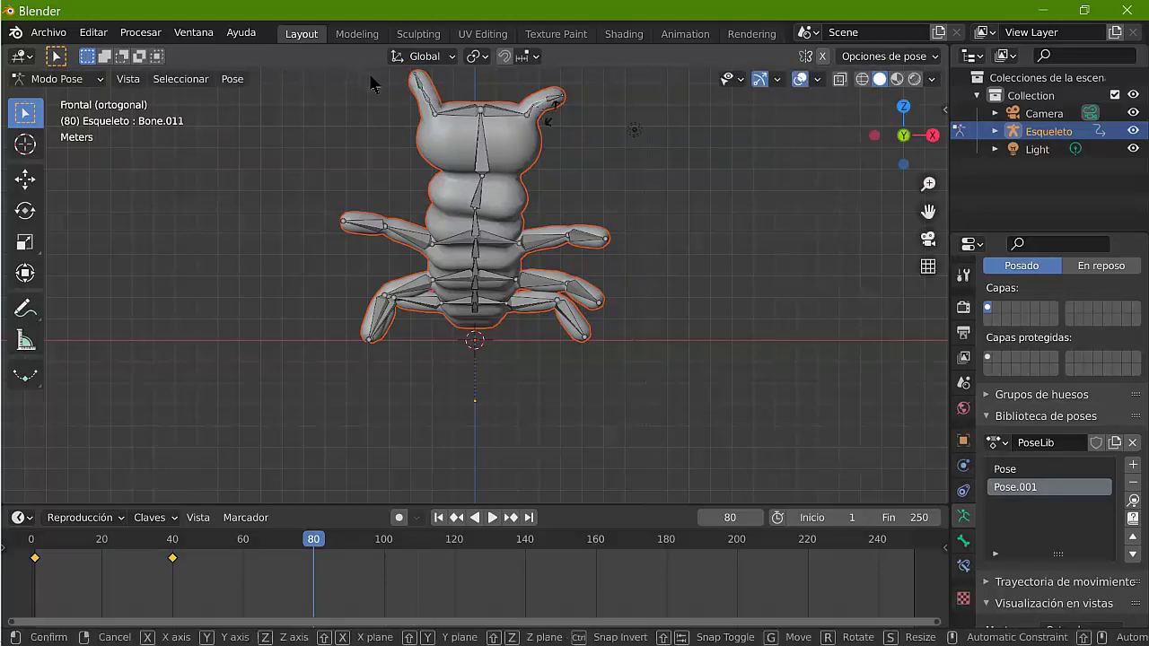
pyautogui.click(376, 78)
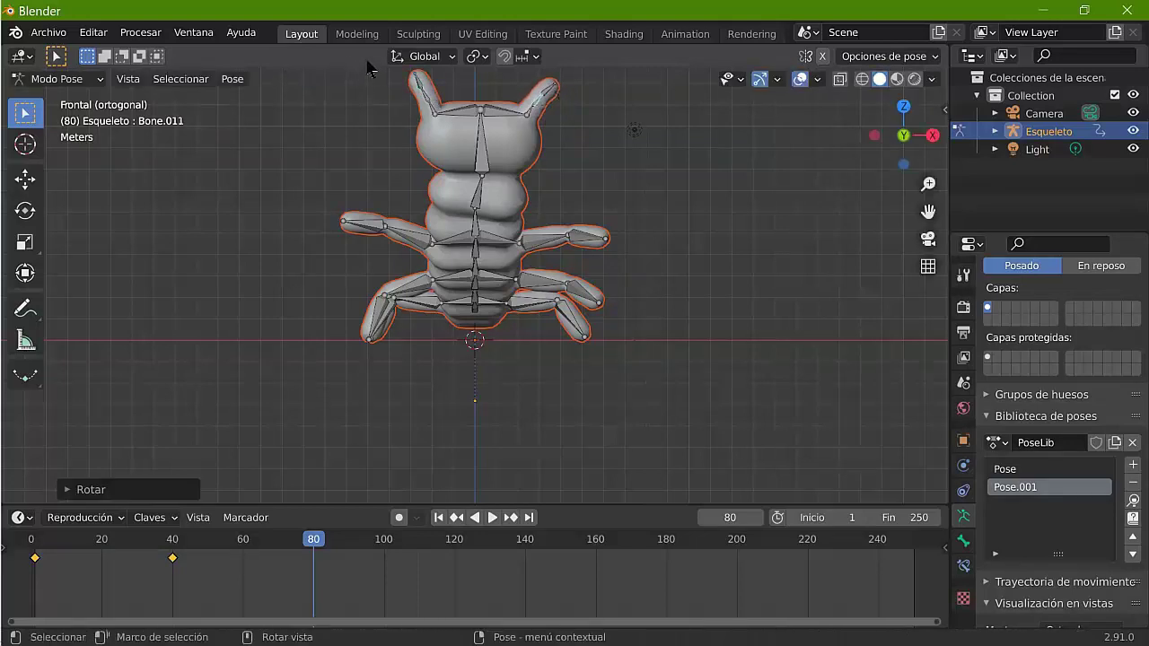
pyautogui.press(']')
pyautogui.press('r')
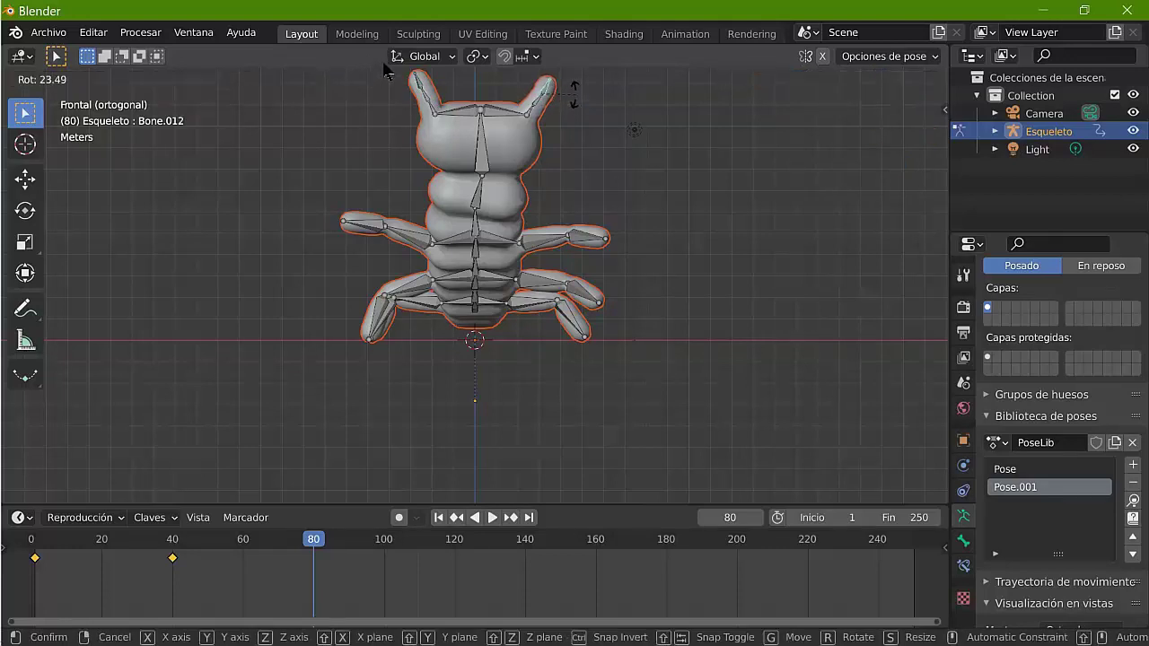
pyautogui.click(379, 79)
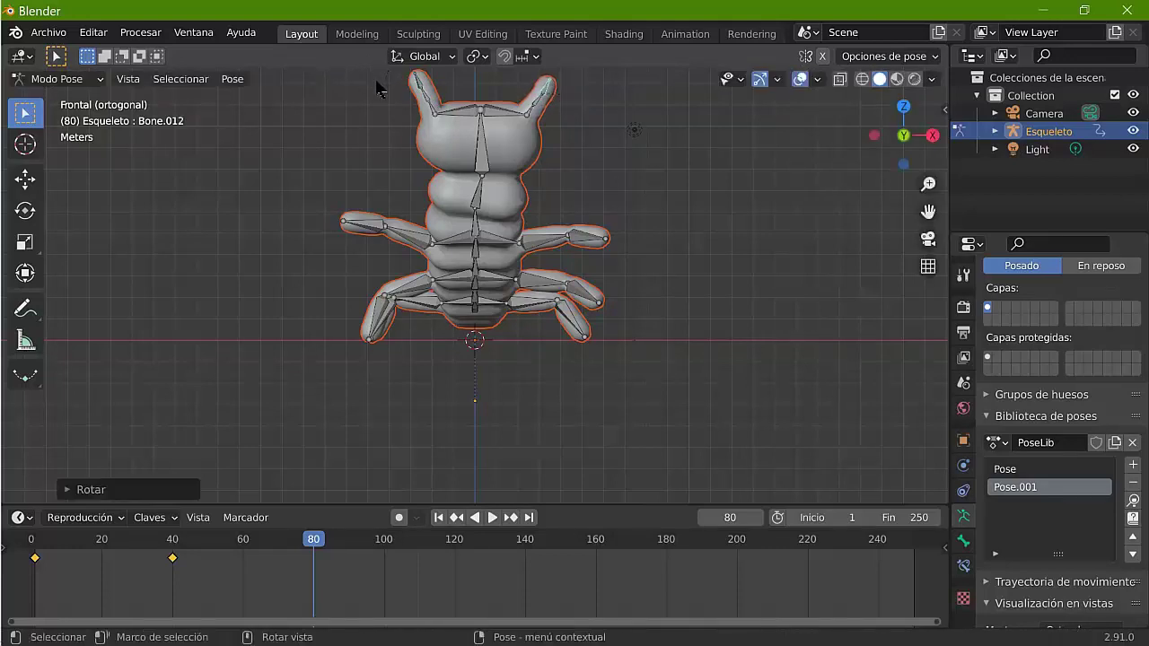
pyautogui.press('[')
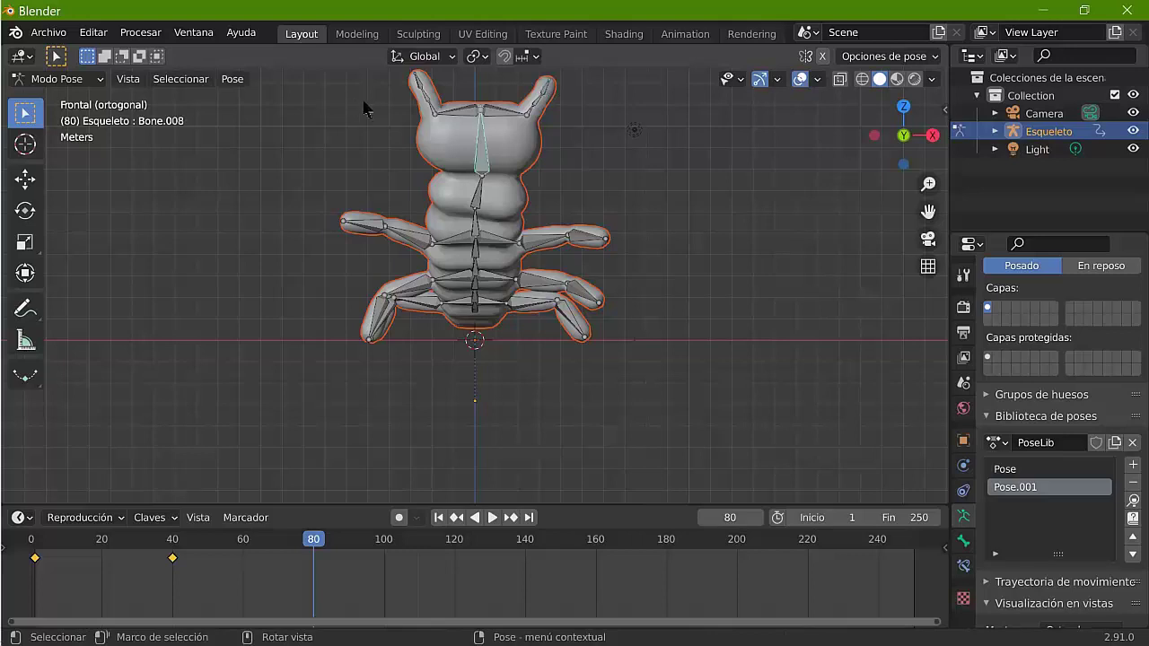
# Step: In Right view, tilt the head bone and neck bone further back
pyautogui.press('KP_3')
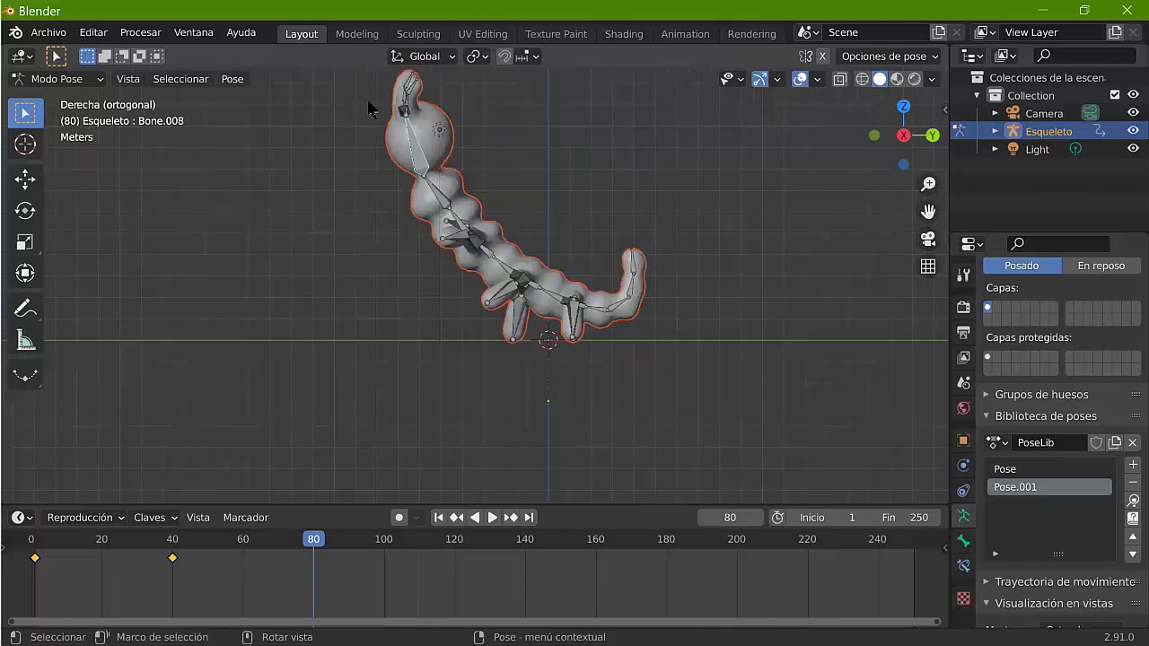
pyautogui.press('r')
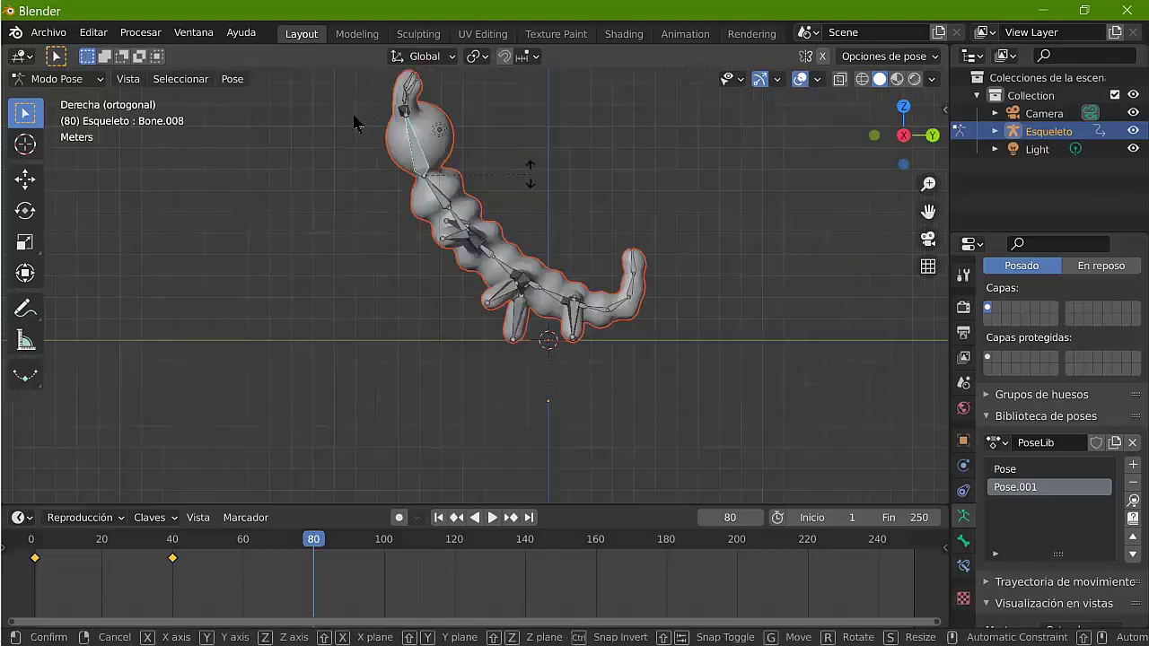
pyautogui.click(359, 110)
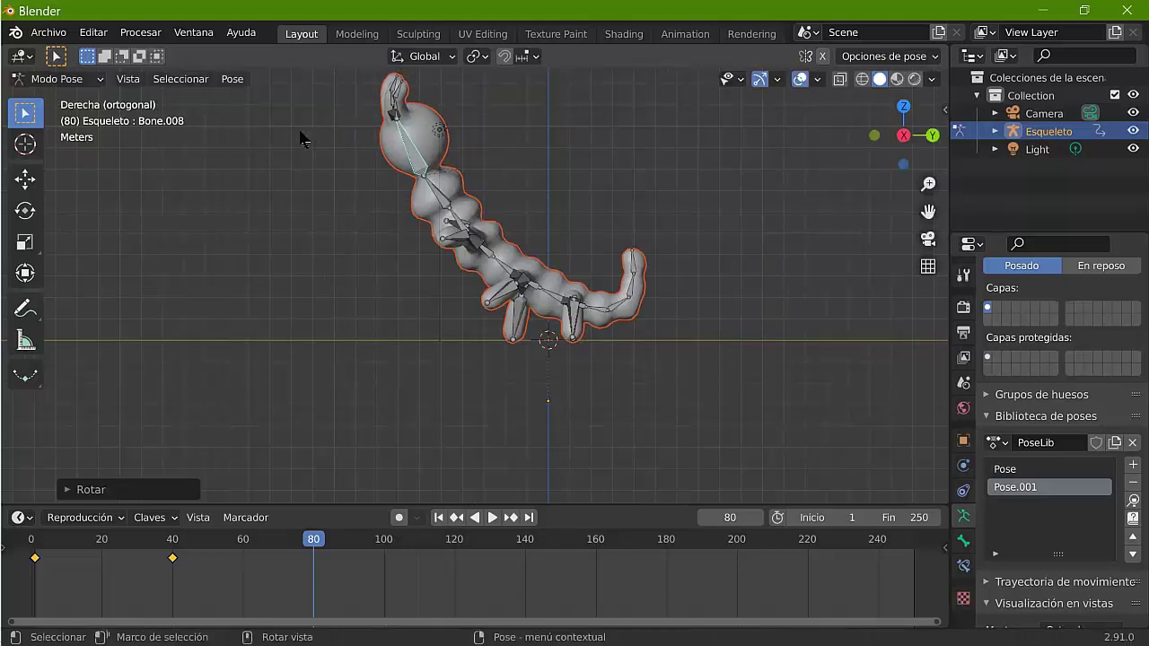
pyautogui.press('[')
pyautogui.press('r')
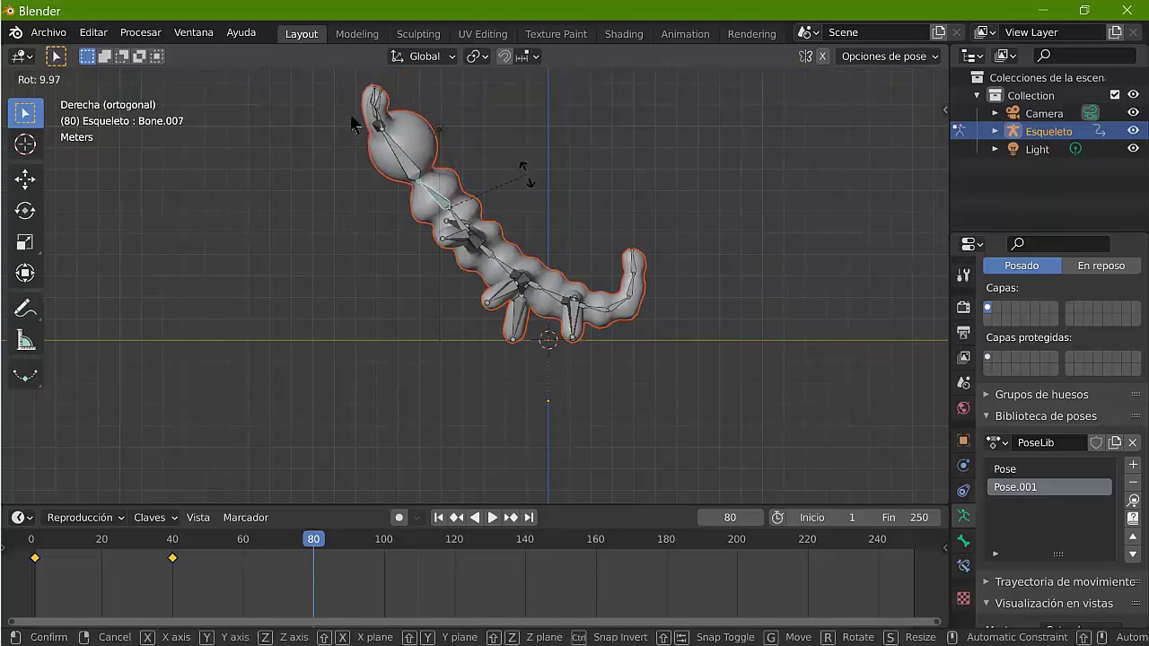
pyautogui.click(352, 122)
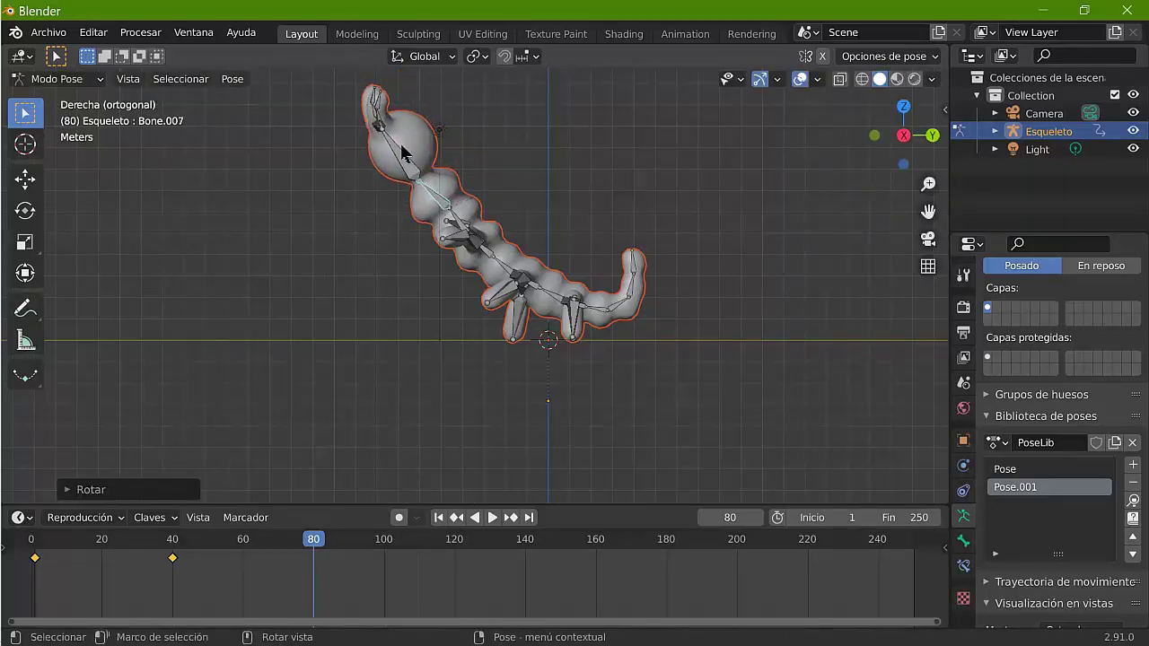
# Step: Rotate the three tail bones, Bone.035 to Bone.037, to raise the tail tip
pyautogui.click(414, 207)
pyautogui.press('r')
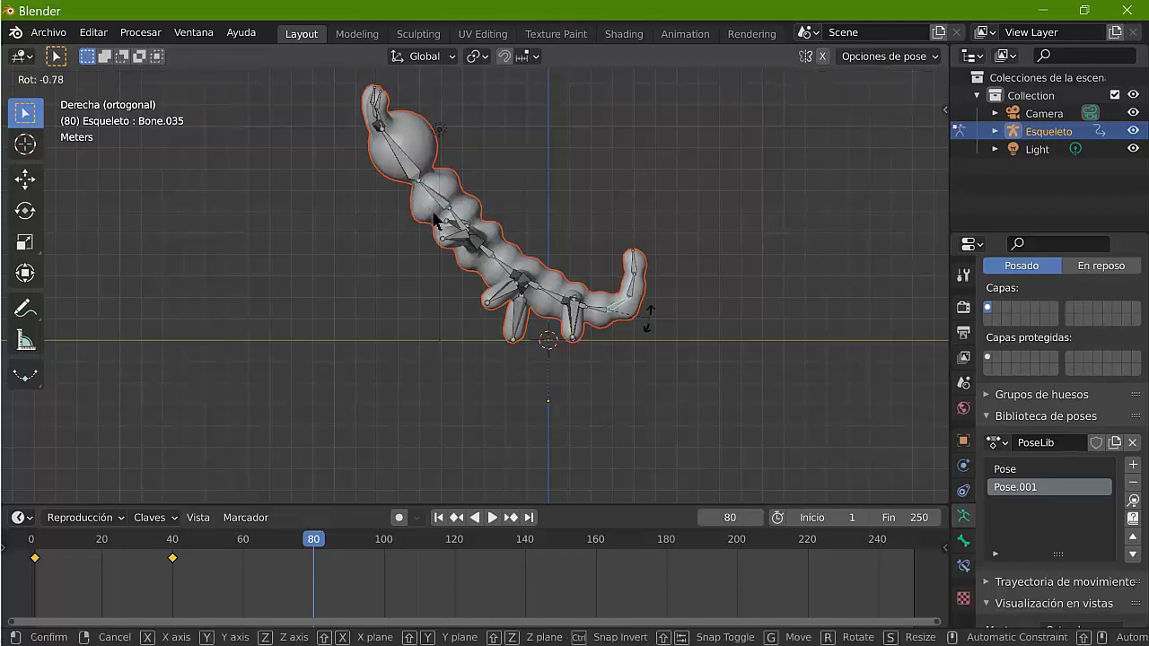
pyautogui.click(435, 222)
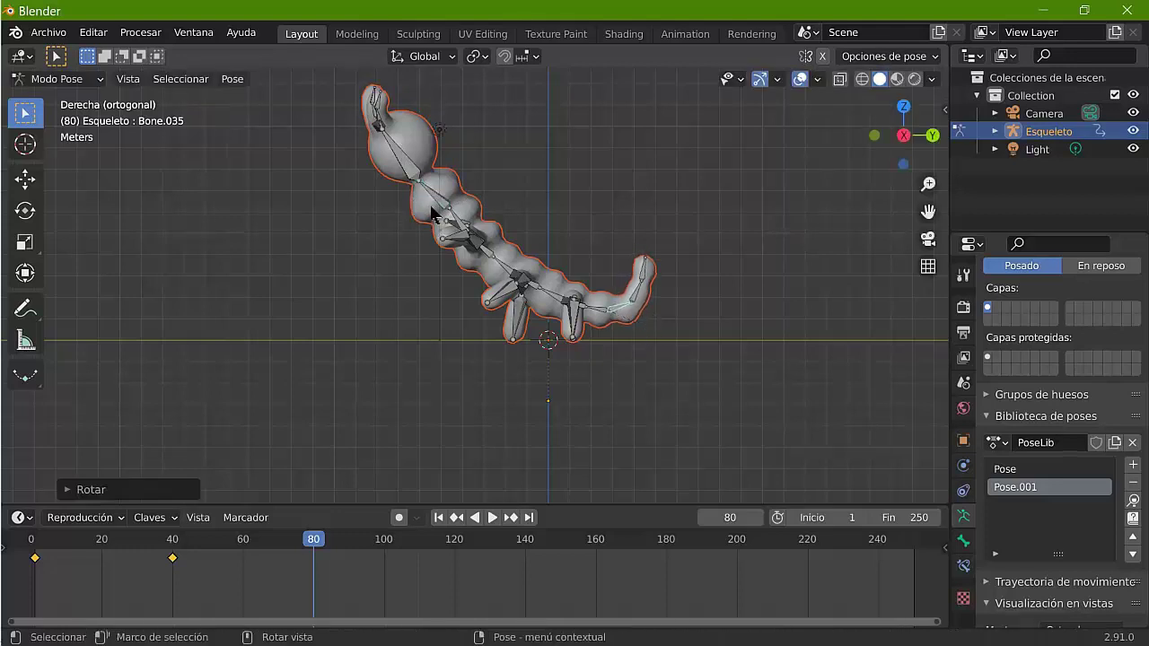
pyautogui.click(446, 216)
pyautogui.press('r')
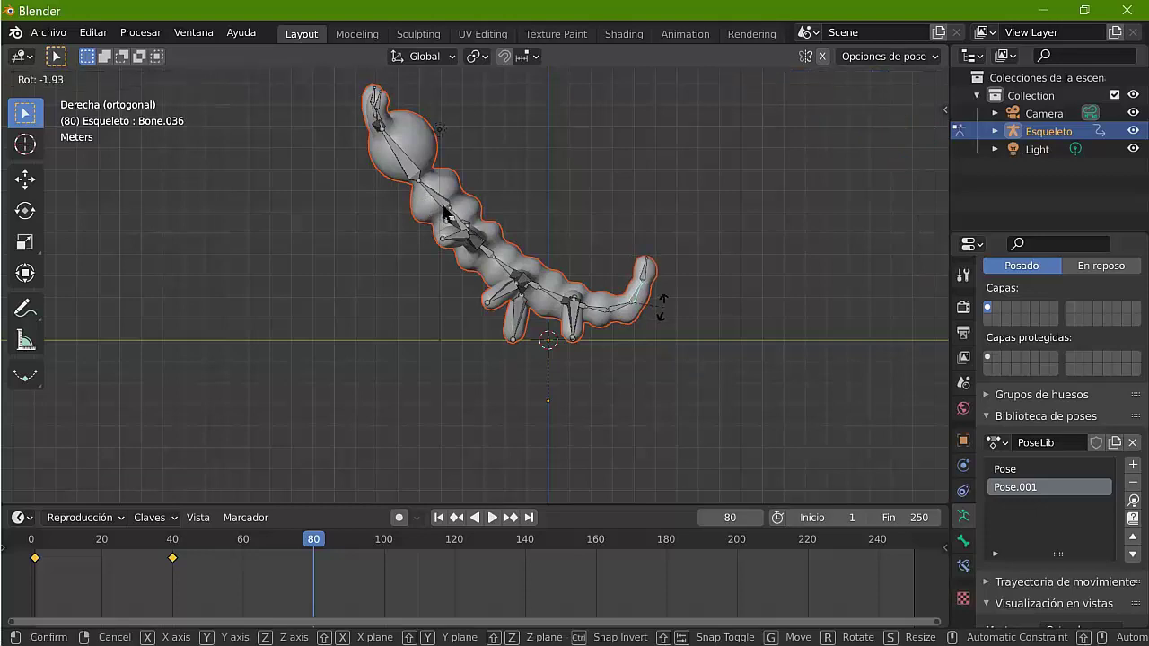
pyautogui.click(446, 215)
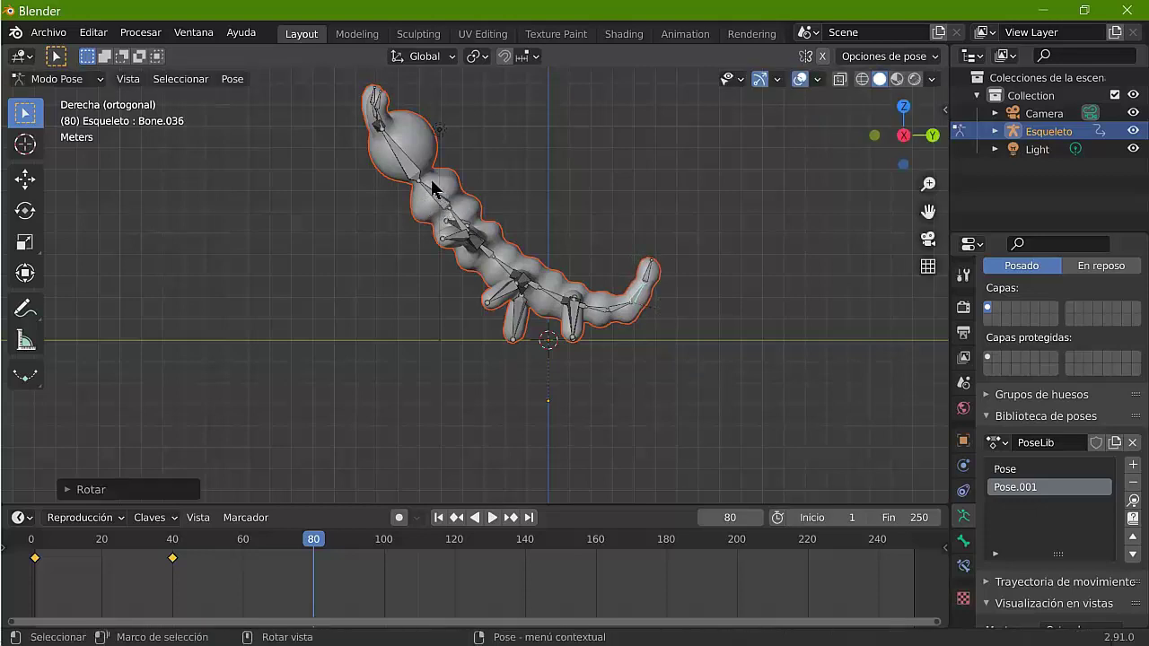
pyautogui.click(432, 186)
pyautogui.press('r')
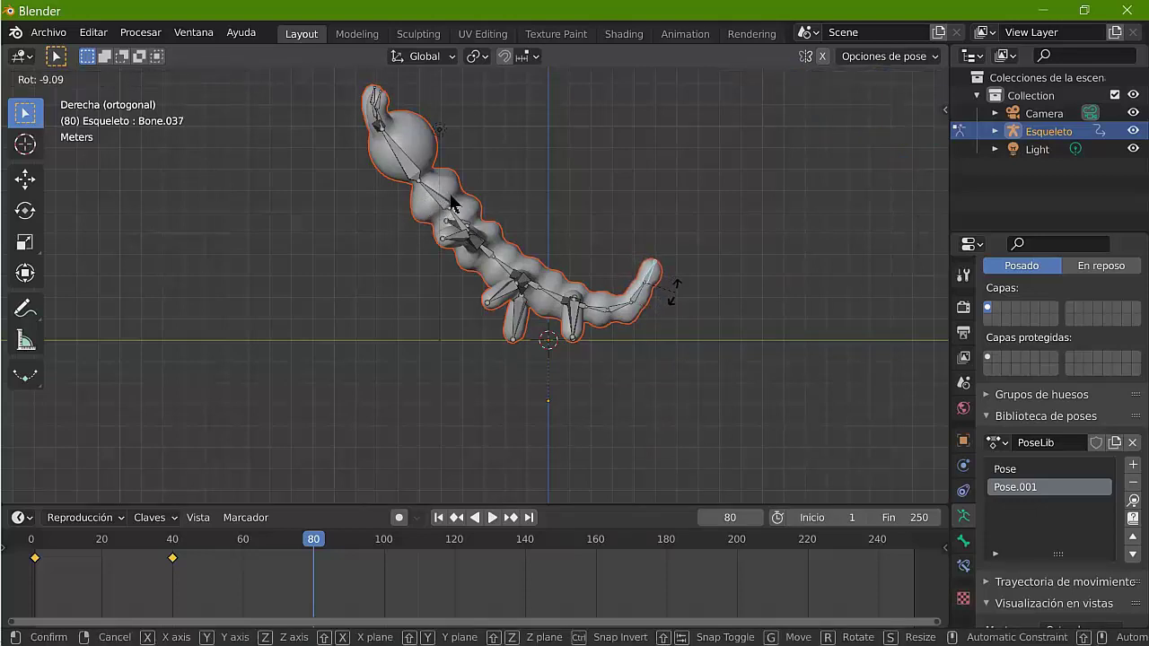
pyautogui.click(453, 206)
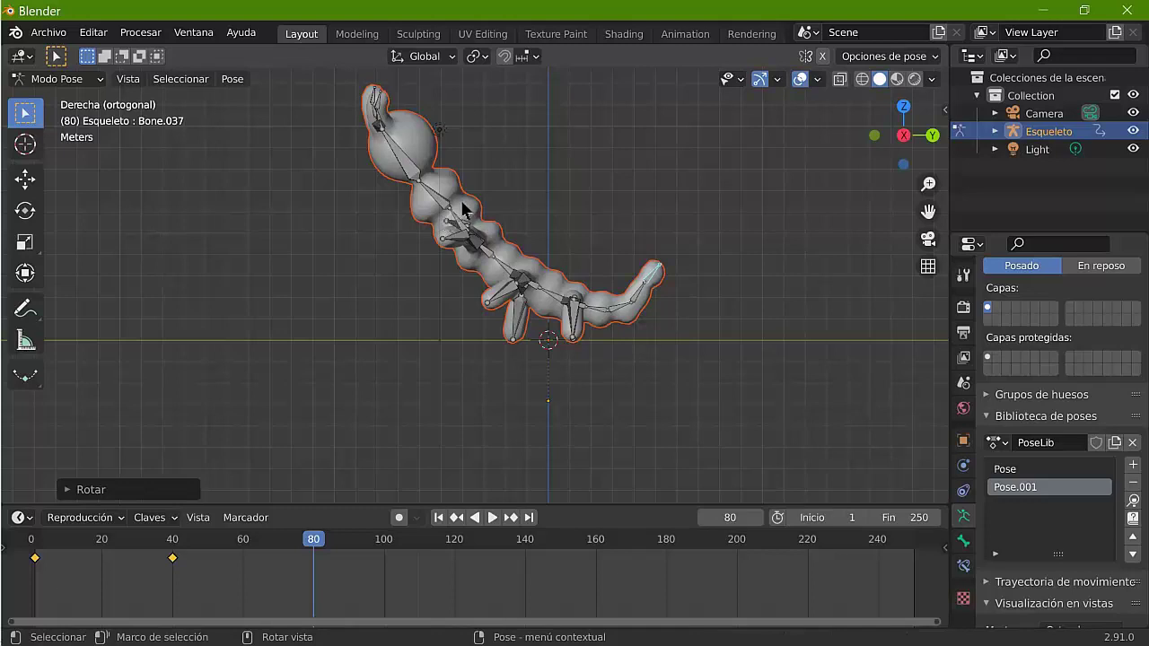
# Step: Select all bones and save the pose to the pose library as Pose.002
pyautogui.press('a')
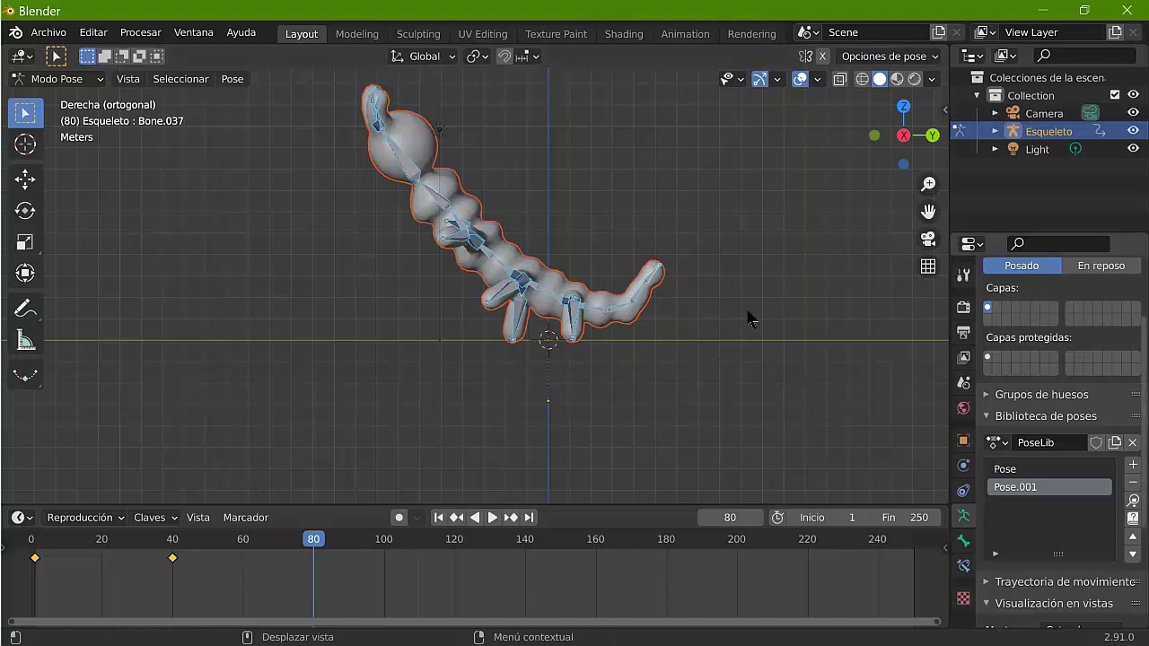
pyautogui.hotkey('shift', 'l')
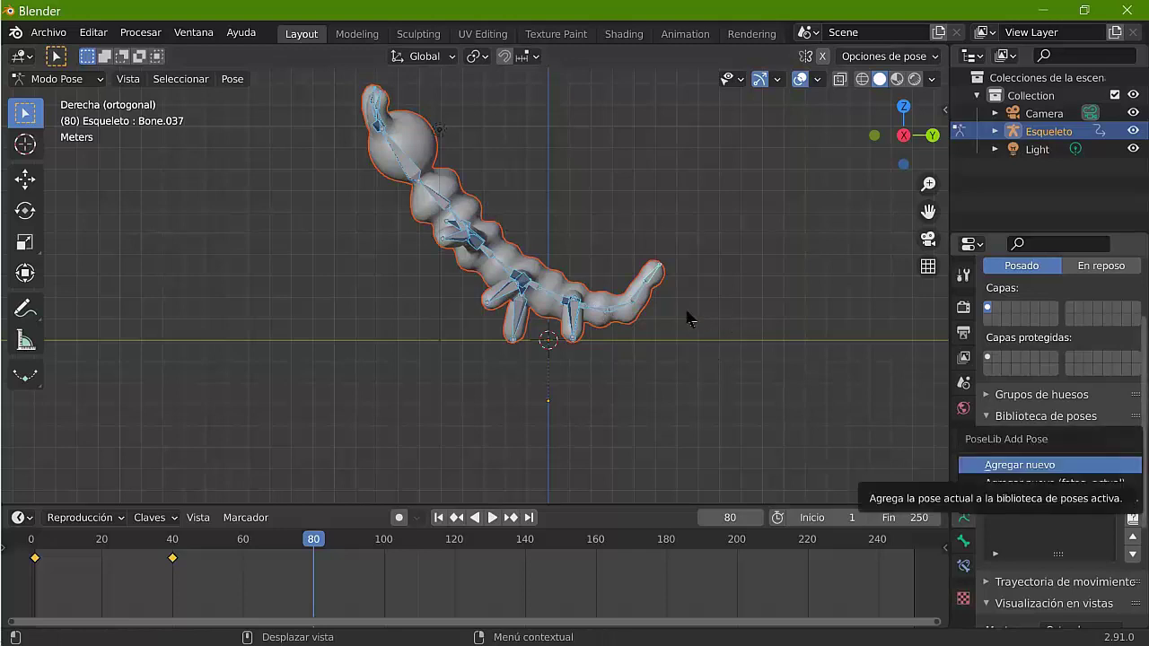
pyautogui.press('Return')
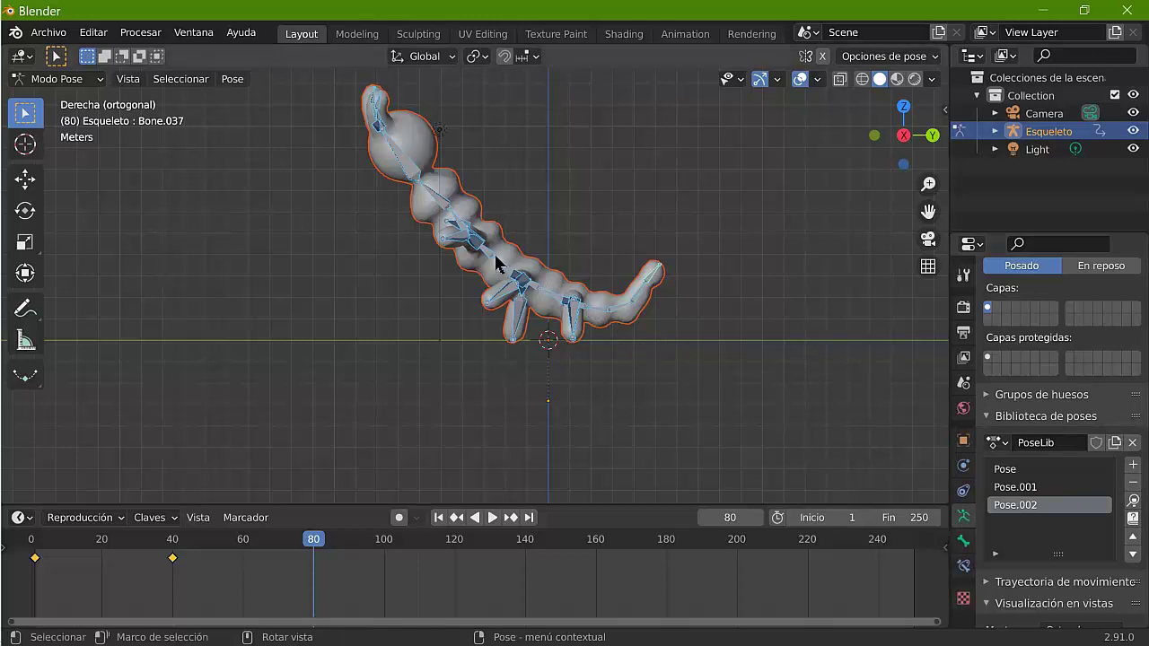
# Step: Keyframe the whole character at frame 80 and return to frame 1
pyautogui.press('i')
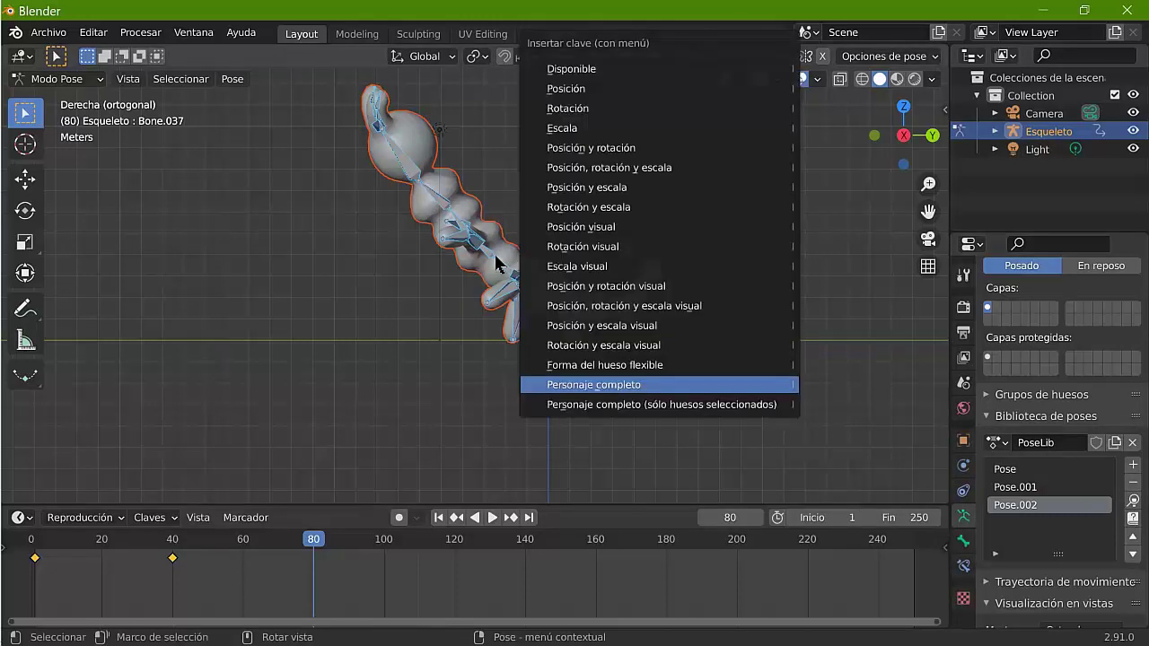
pyautogui.press('Return')
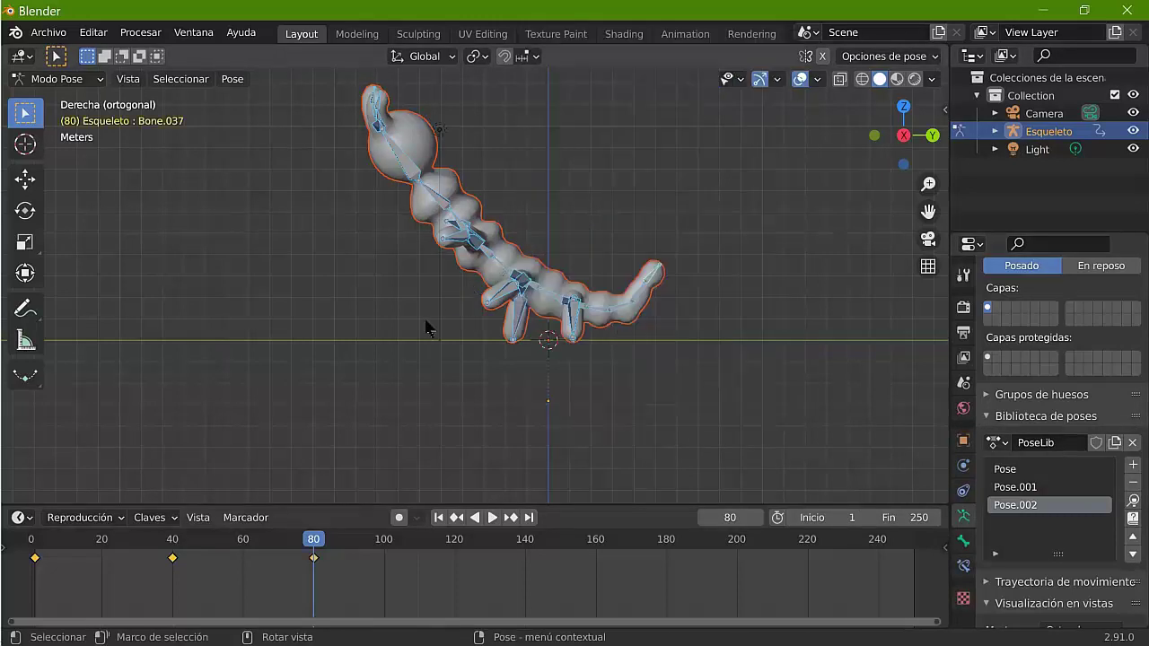
pyautogui.hotkey('shift', 'Left')
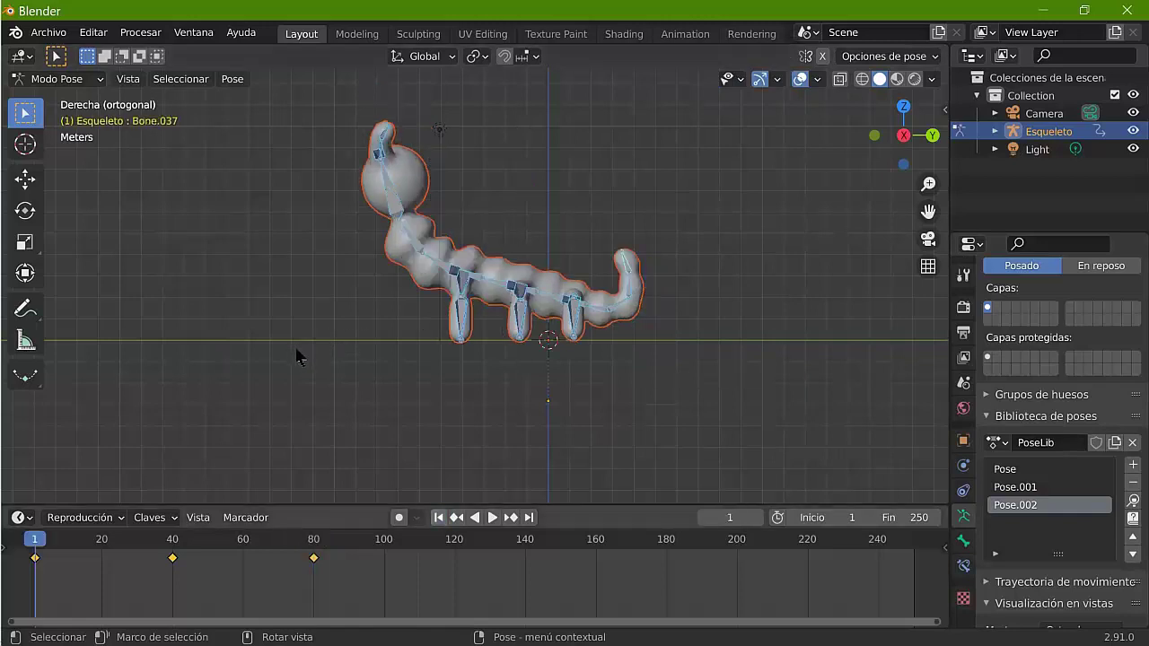
# Step: Play the animation through the keys at frames 1, 40 and 80, then stop it
pyautogui.press('space')
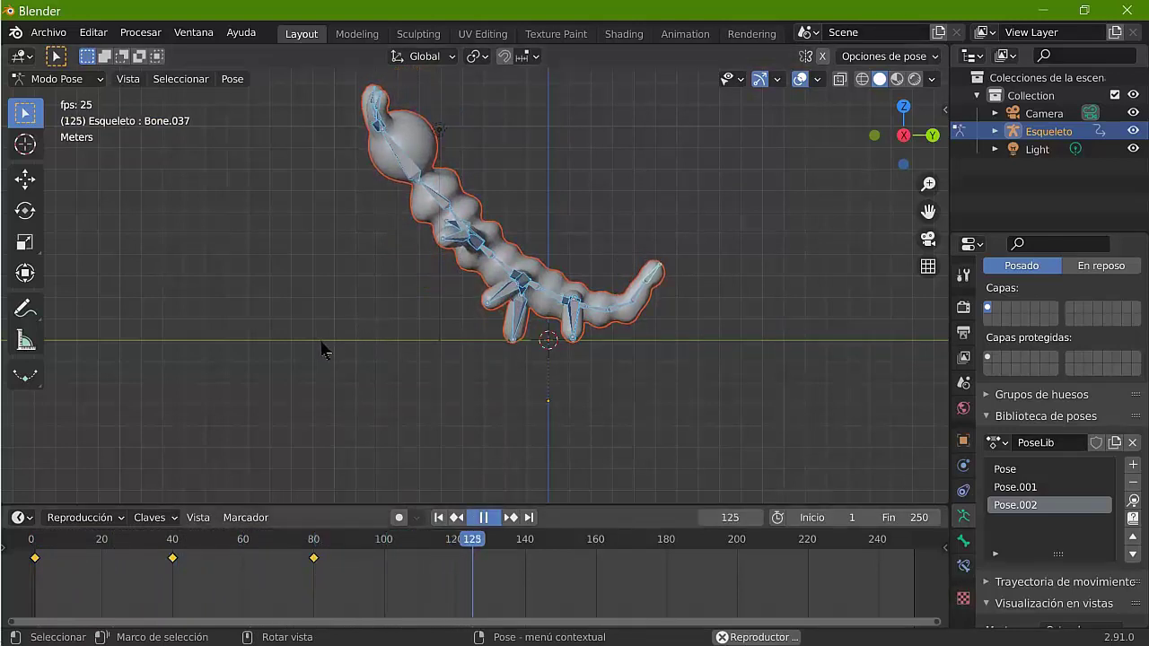
pyautogui.press('space')
pyautogui.keyDown('alt'); pyautogui.scroll(5, 305, 367); pyautogui.keyUp('alt')
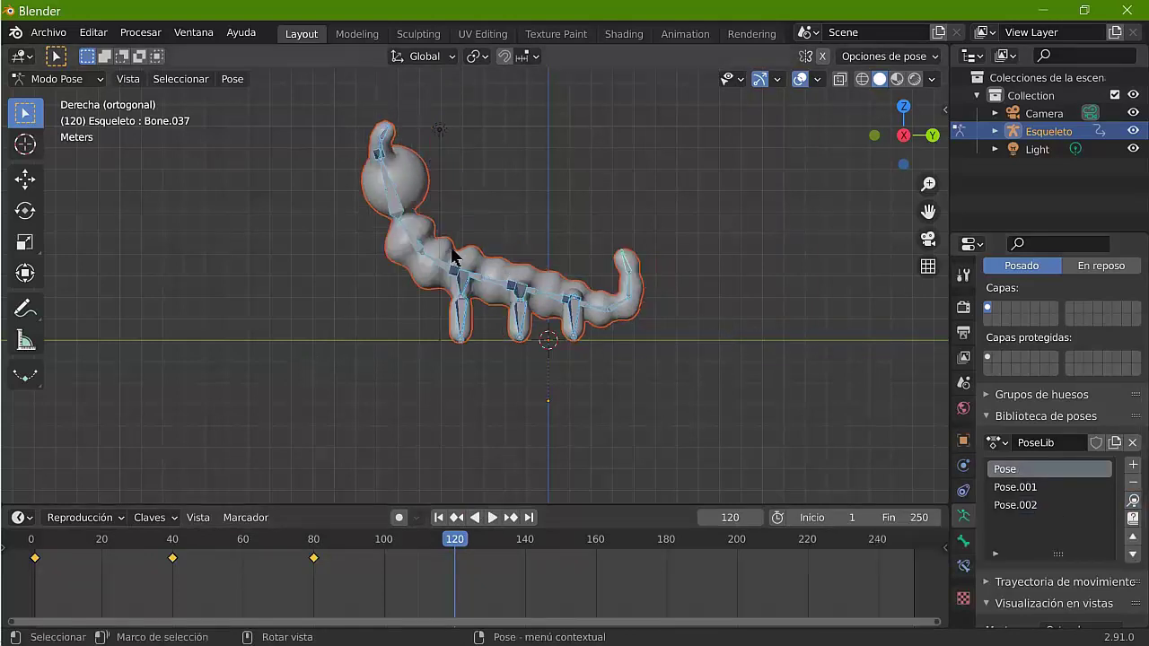
# Step: Keyframe the whole character at frame 120, then move to frame 145
pyautogui.press('k')
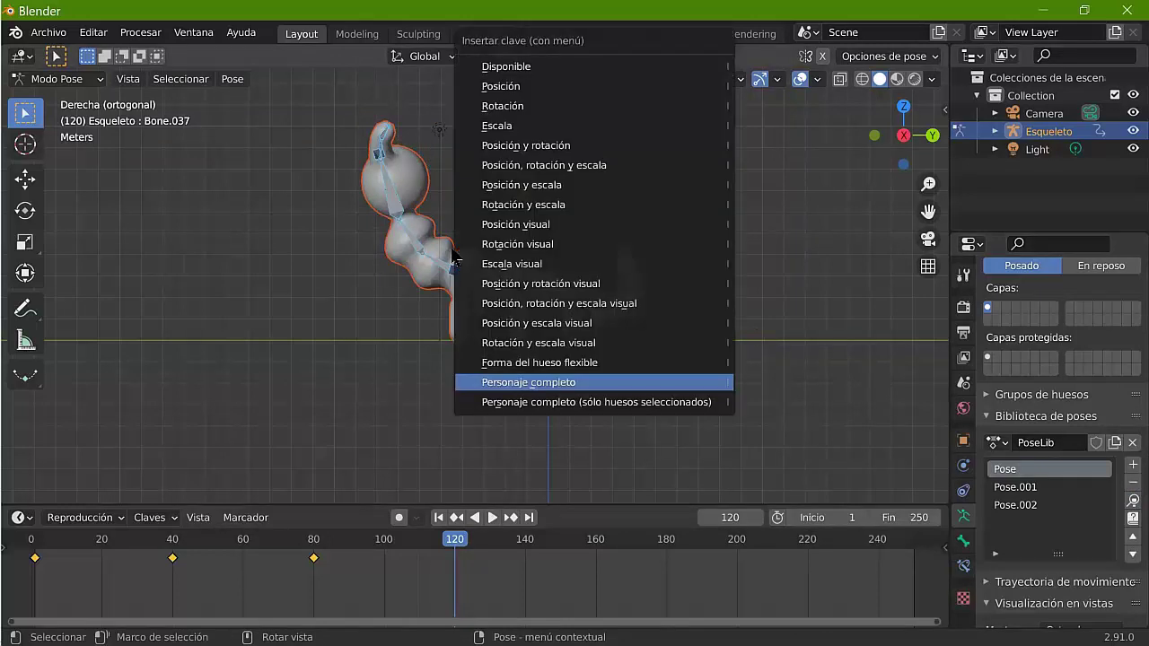
pyautogui.press('Return')
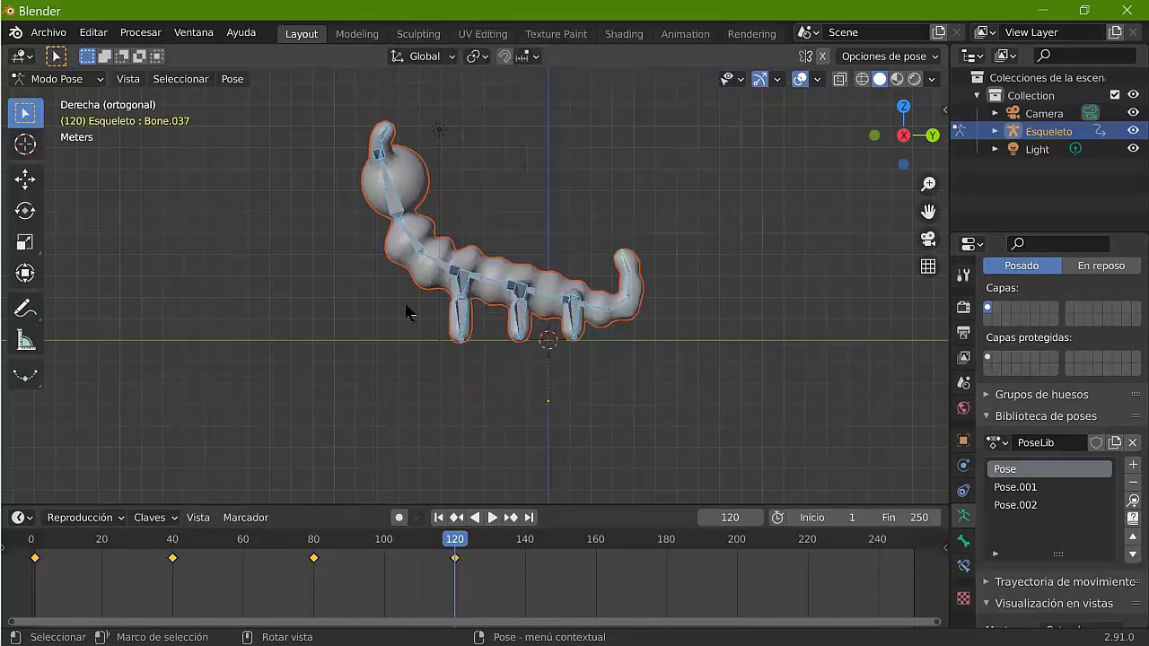
pyautogui.keyDown('alt'); pyautogui.scroll(-20, 352, 368); pyautogui.keyUp('alt')
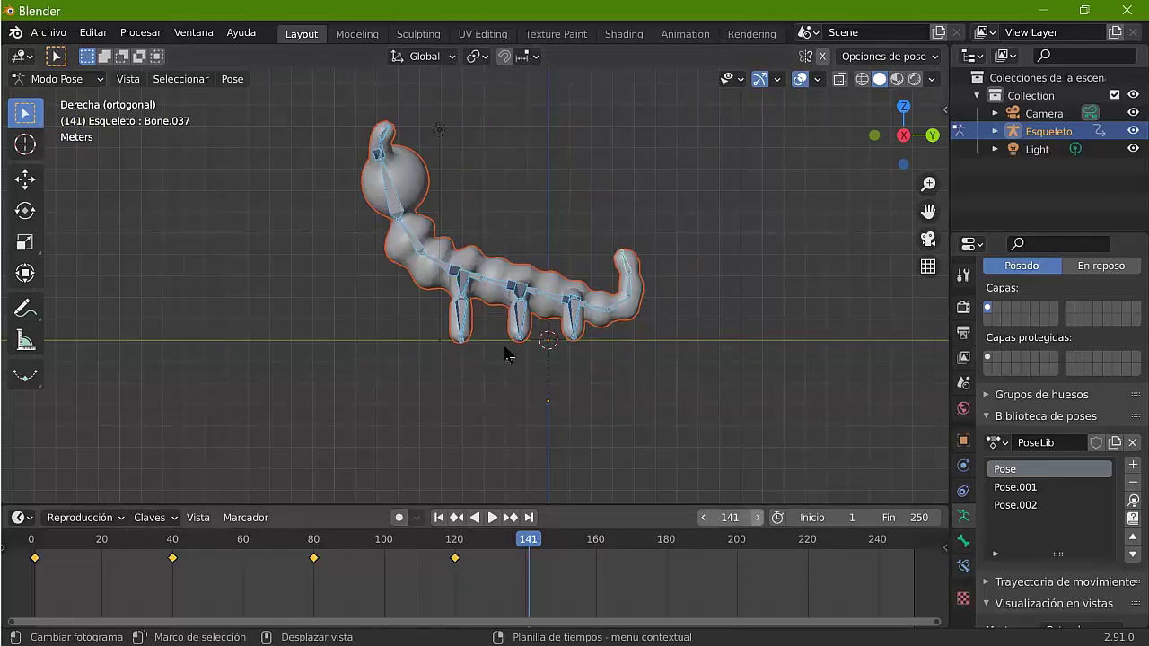
pyautogui.keyDown('alt'); pyautogui.scroll(-1, 506, 353); pyautogui.keyUp('alt')
pyautogui.keyDown('alt'); pyautogui.scroll(-1, 508, 352); pyautogui.keyUp('alt')
pyautogui.keyDown('alt'); pyautogui.scroll(-1, 507, 353); pyautogui.keyUp('alt')
pyautogui.keyDown('alt'); pyautogui.scroll(-1, 507, 353); pyautogui.keyUp('alt')
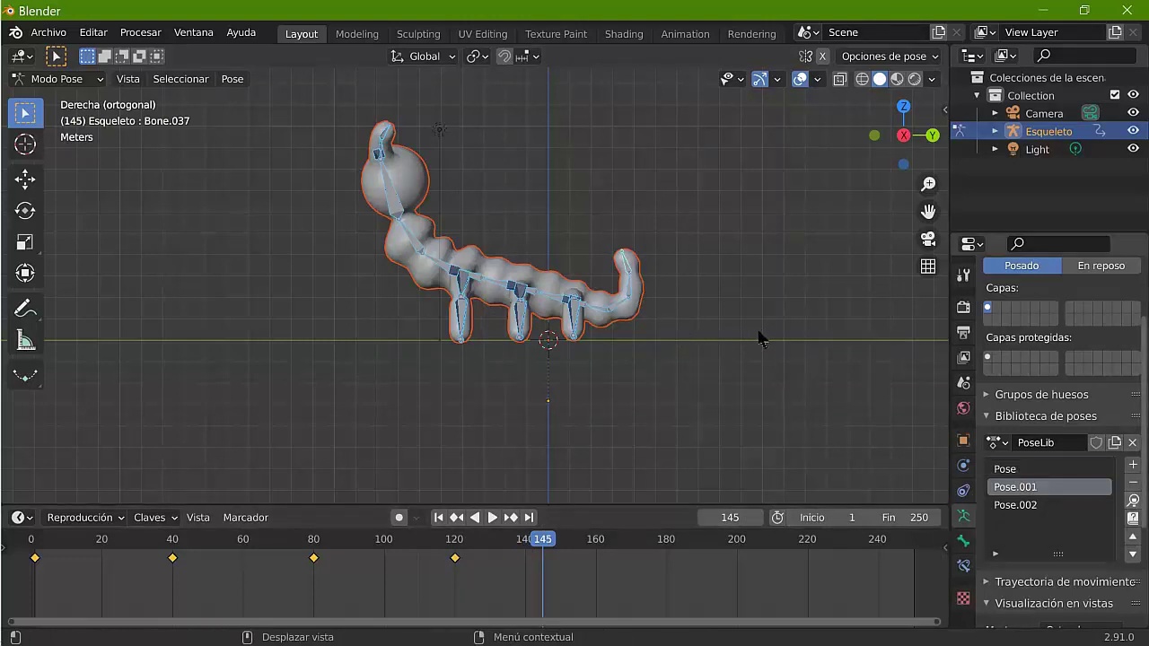
# Step: Apply the curled Pose.001 and keyframe the whole character at frame 145
pyautogui.hotkey('ctrl', 'l')
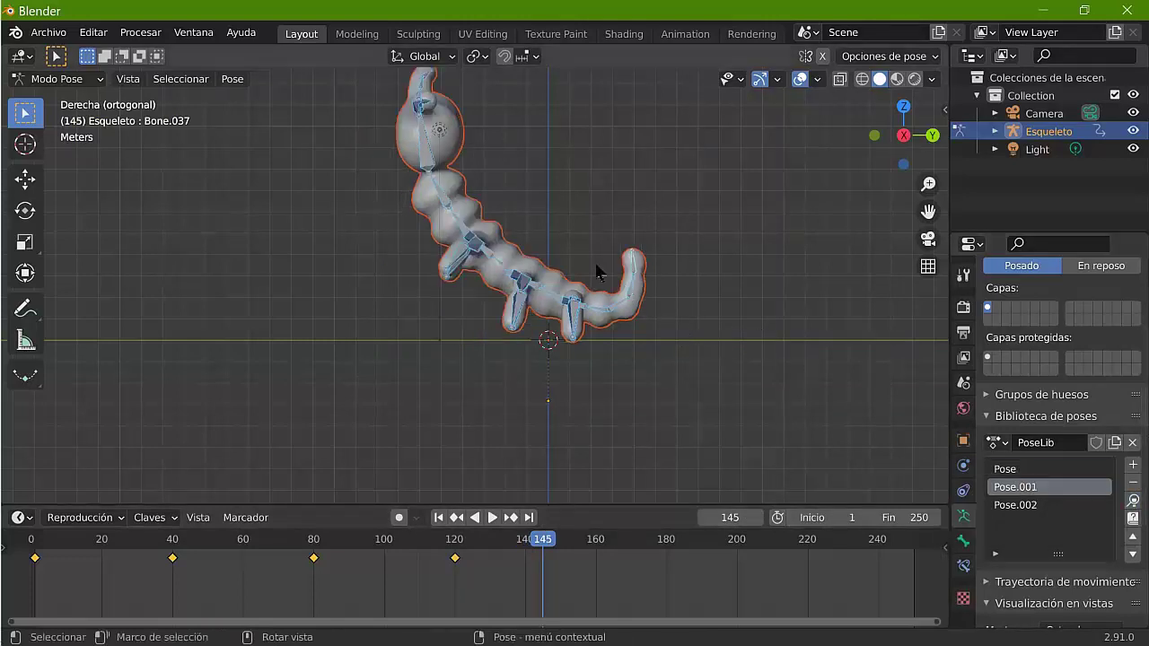
pyautogui.press('i')
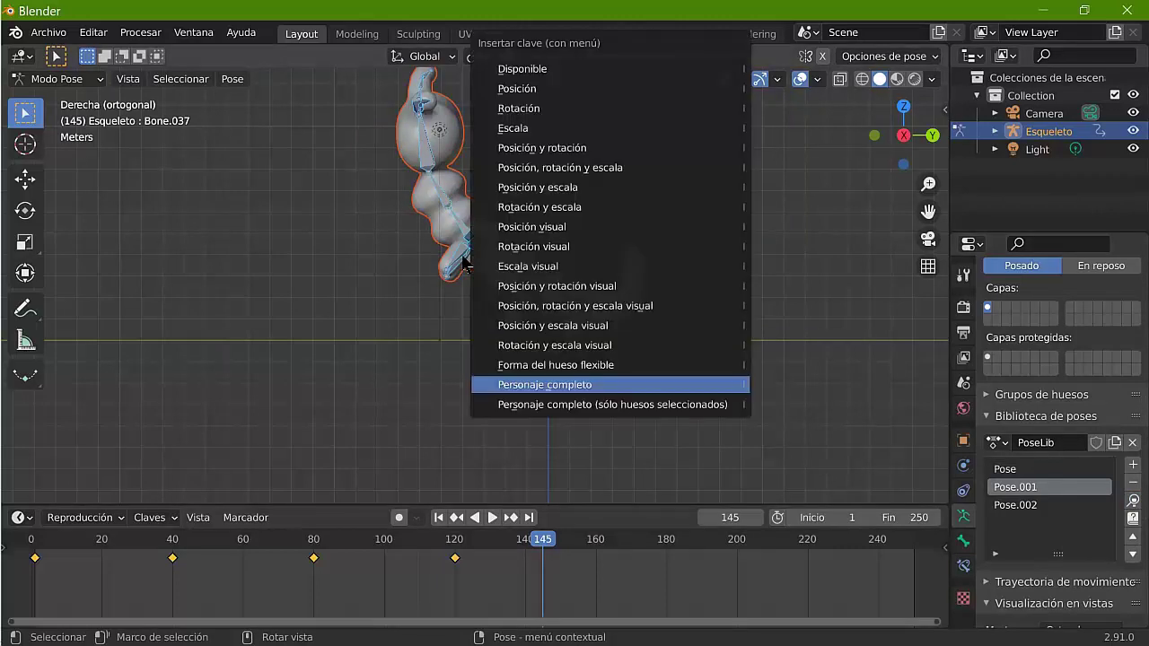
pyautogui.press('Return')
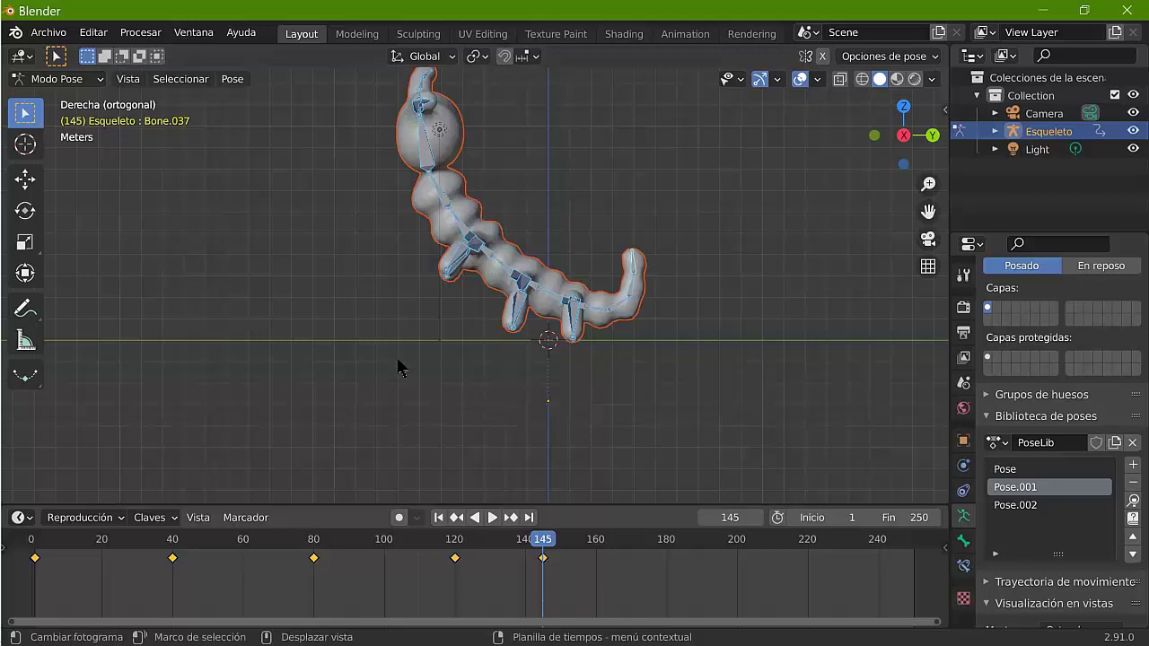
pyautogui.press('space')
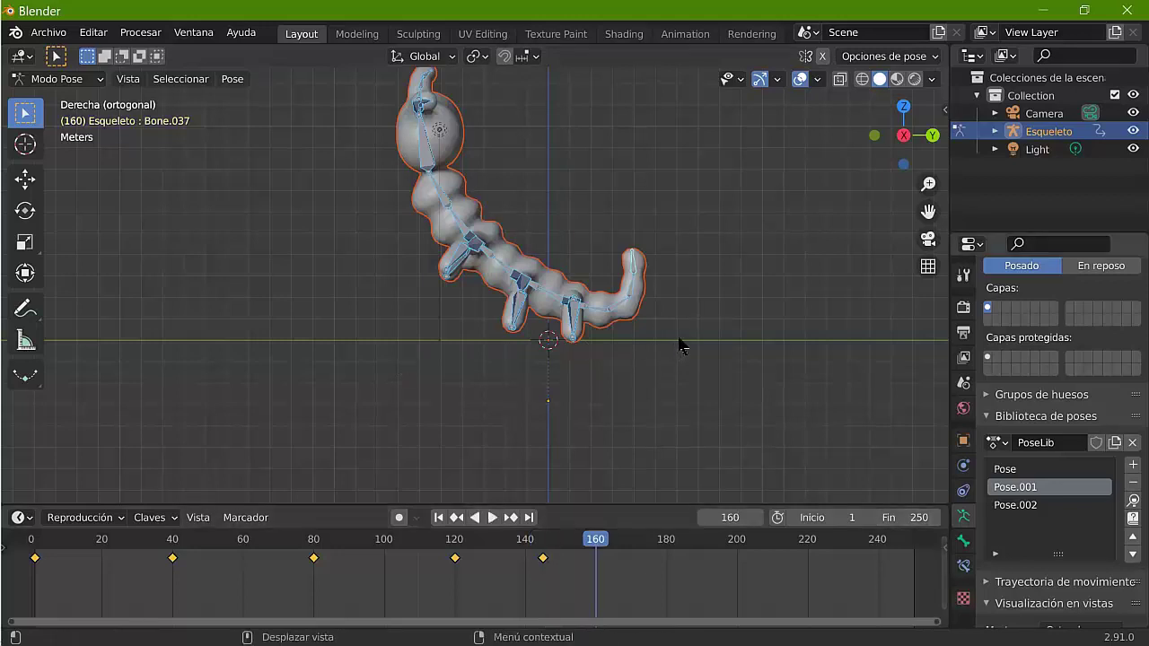
# Step: Apply the library Pose and keyframe the whole character at frame 160
pyautogui.hotkey('ctrl', 'z')
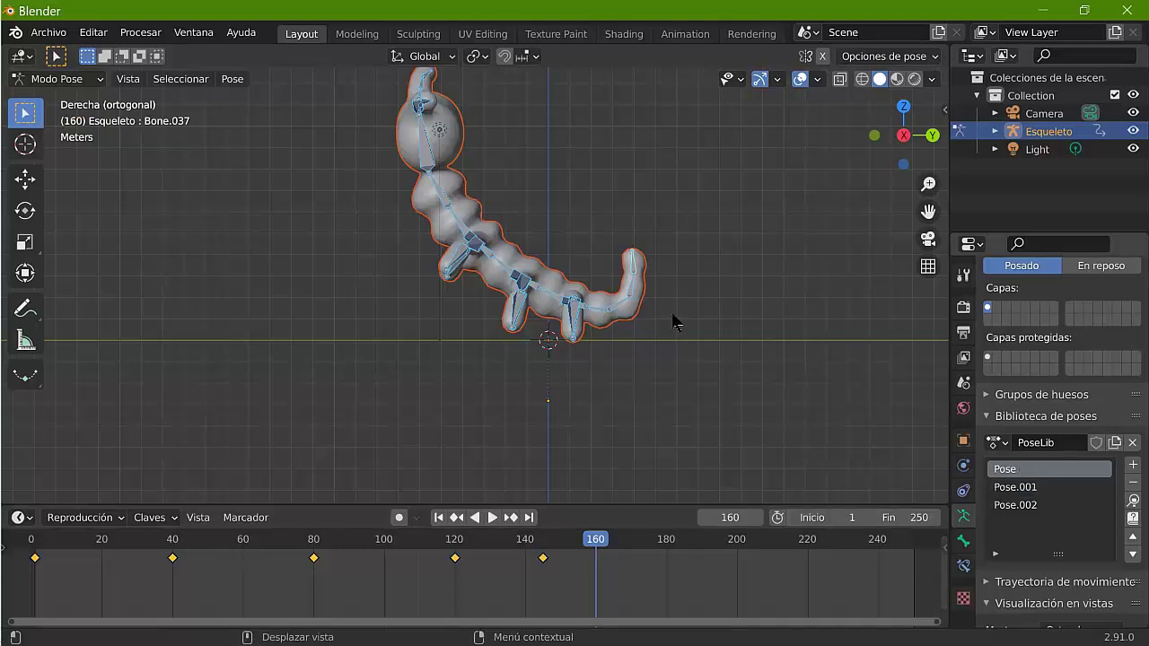
pyautogui.hotkey('ctrl', 'z')
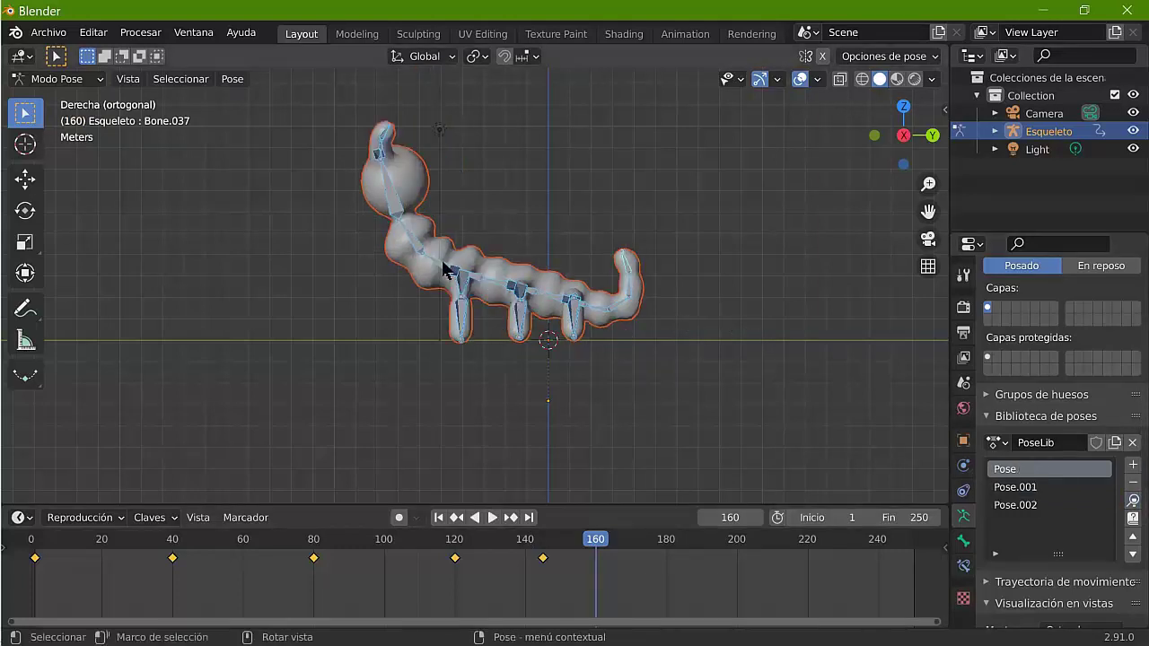
pyautogui.press('i')
pyautogui.press('Return')
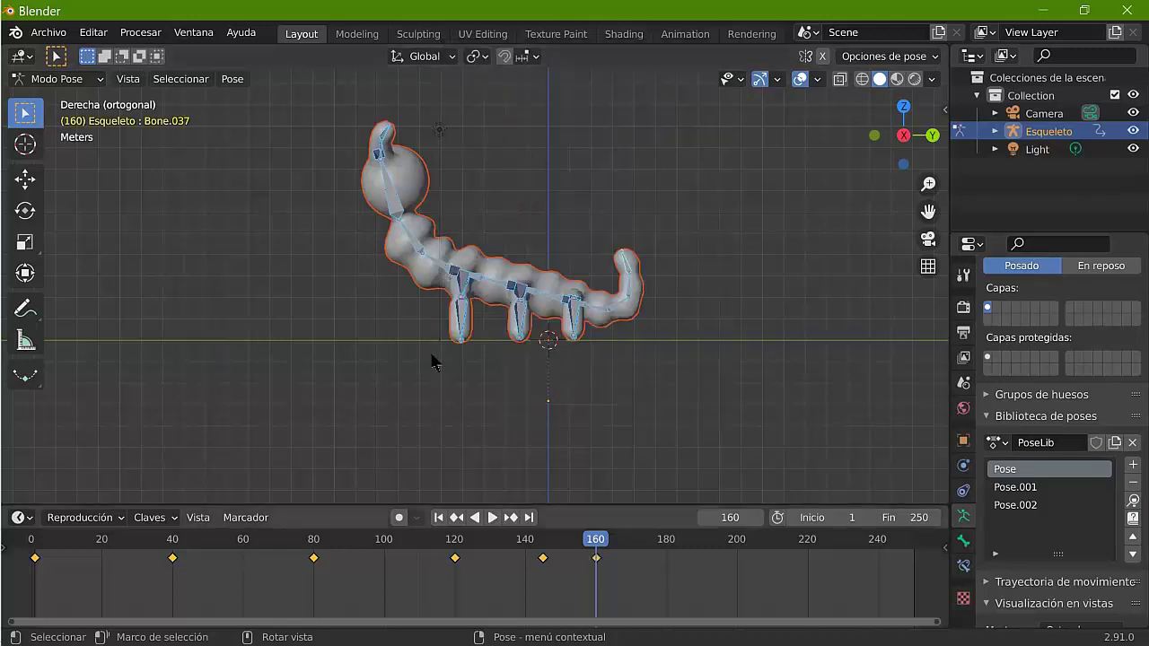
pyautogui.press('space')
pyautogui.press('space')
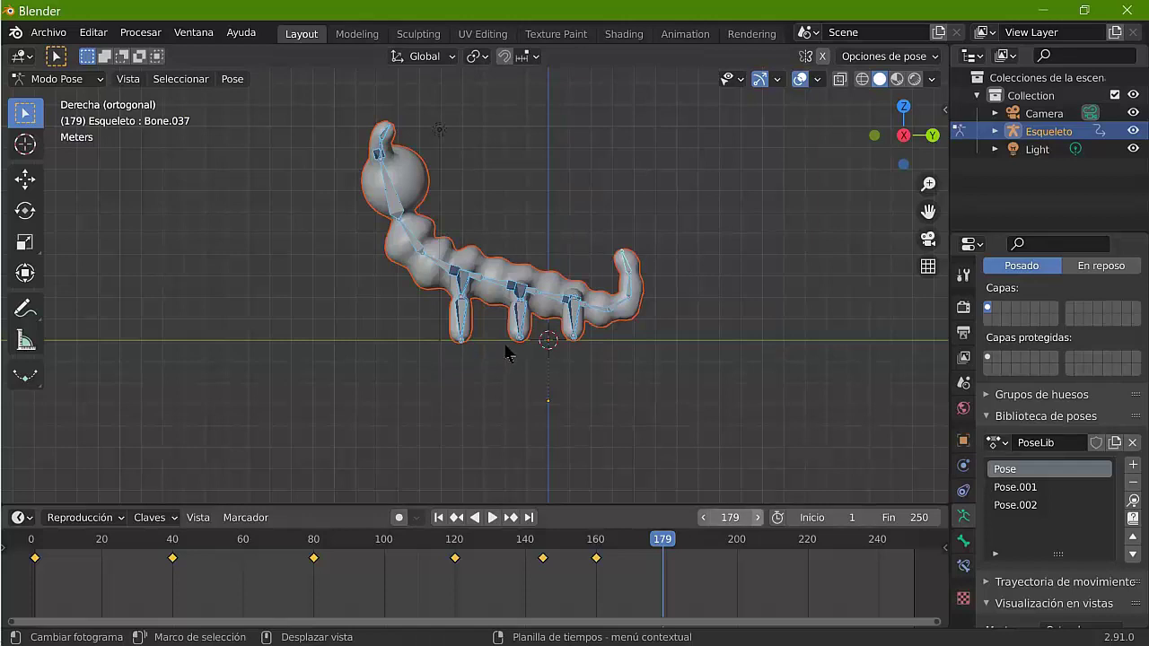
# Step: Apply Pose.002 and keyframe the whole character at frame 180
pyautogui.press('Right')
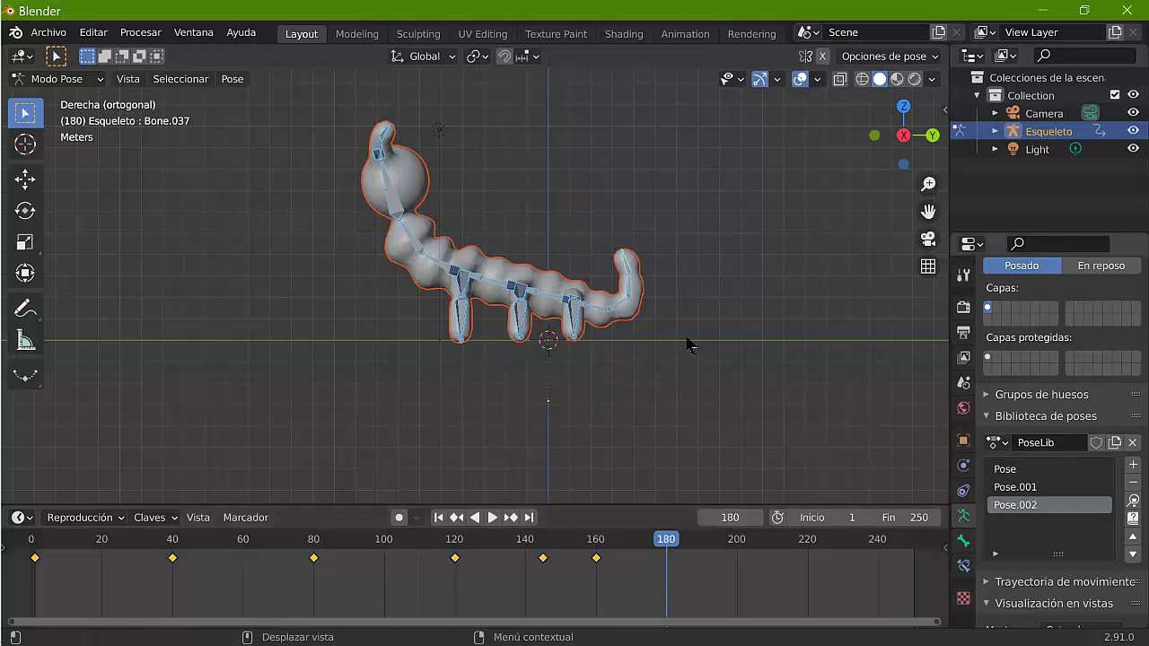
pyautogui.hotkey('ctrl', 'l')
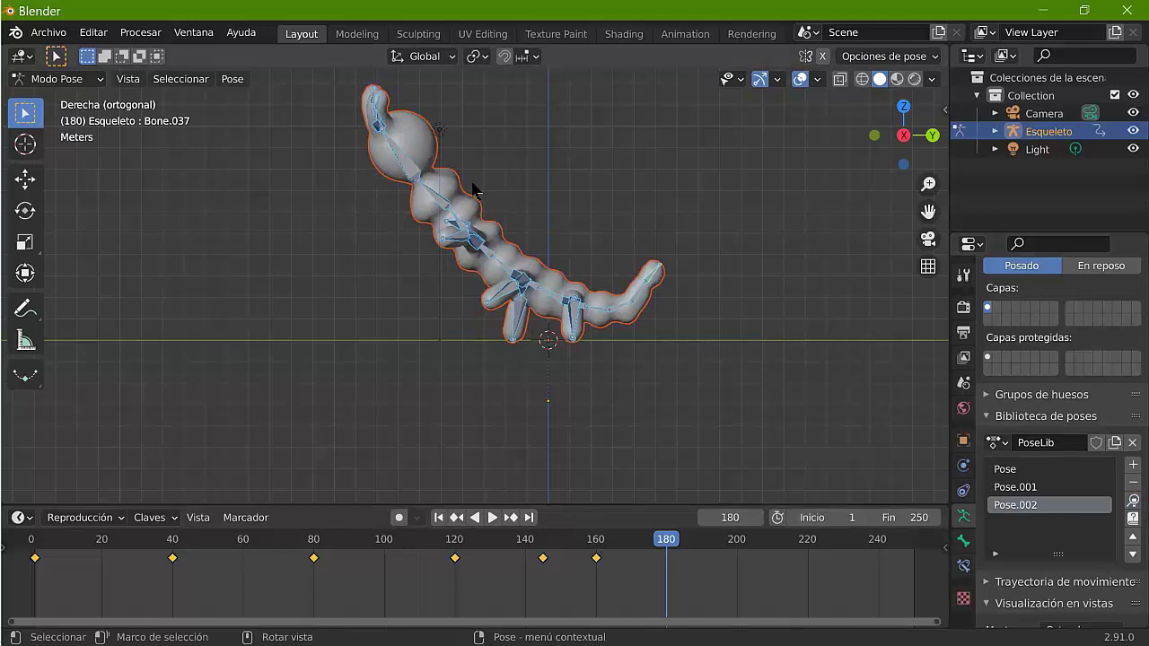
pyautogui.press('i')
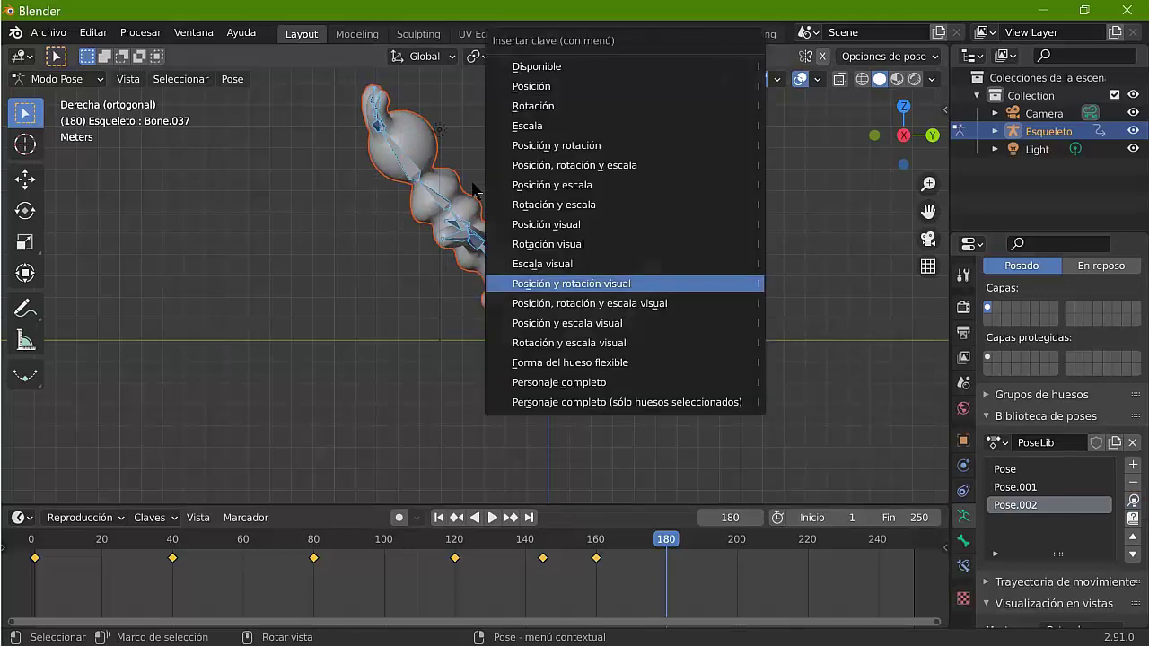
pyautogui.press('Down')
pyautogui.press('Down')
pyautogui.press('Down')
pyautogui.press('Down')
pyautogui.press('Return')
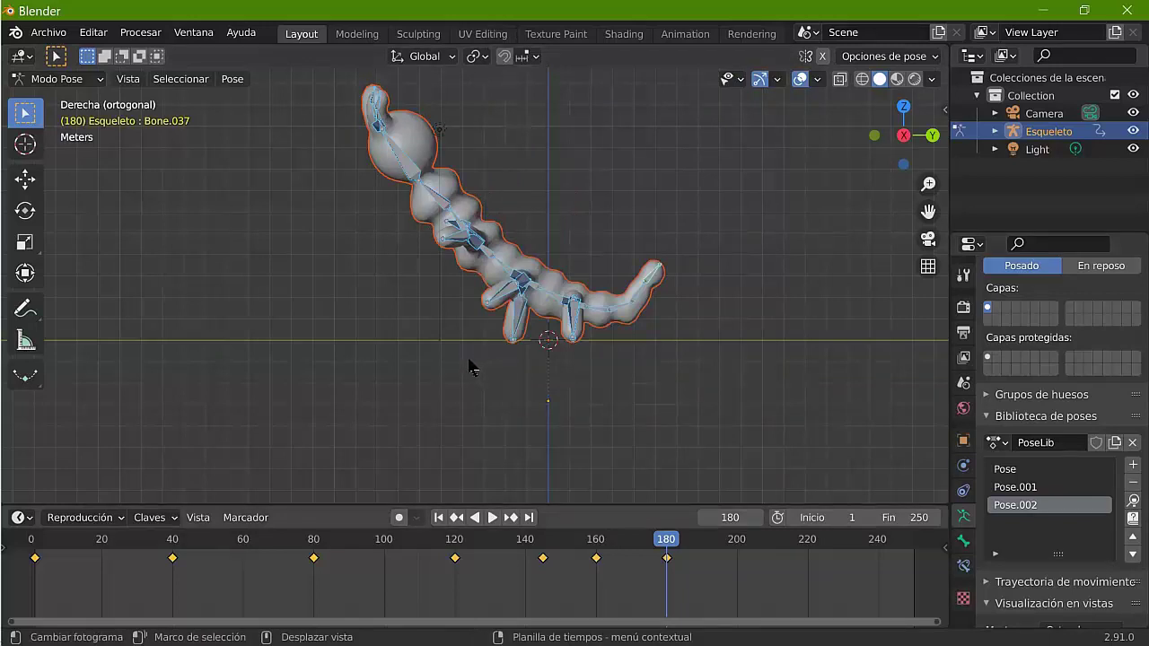
# Step: Advance to frame 200, apply Pose.001, and keyframe the whole character
pyautogui.press('Up')
pyautogui.press('space')
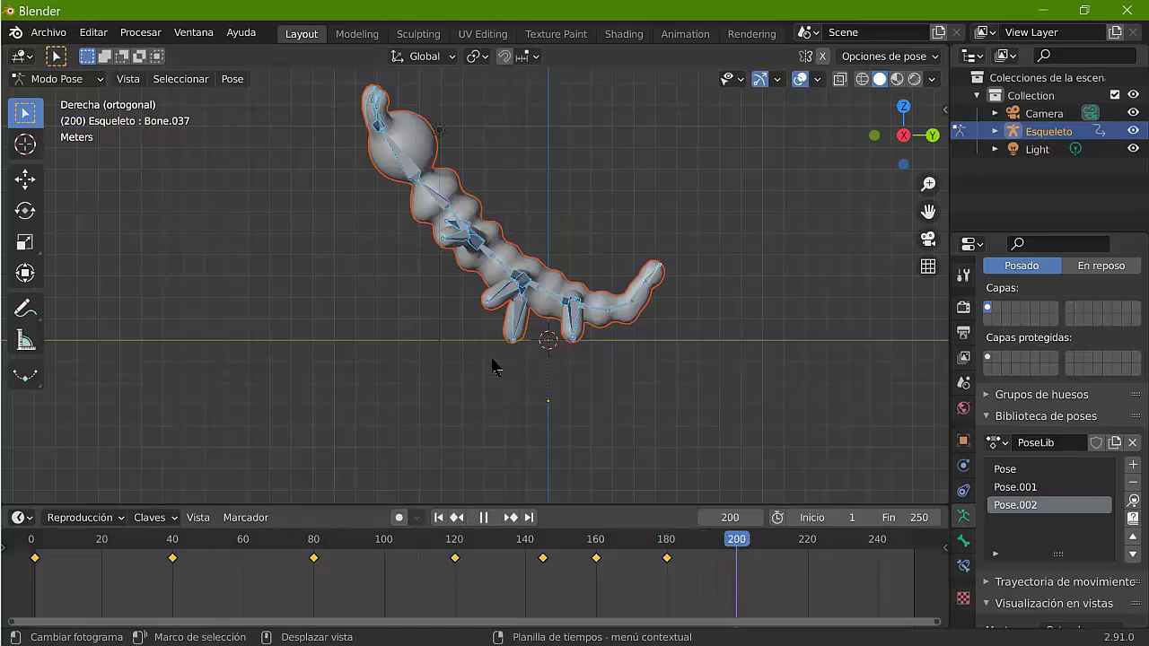
pyautogui.press('space')
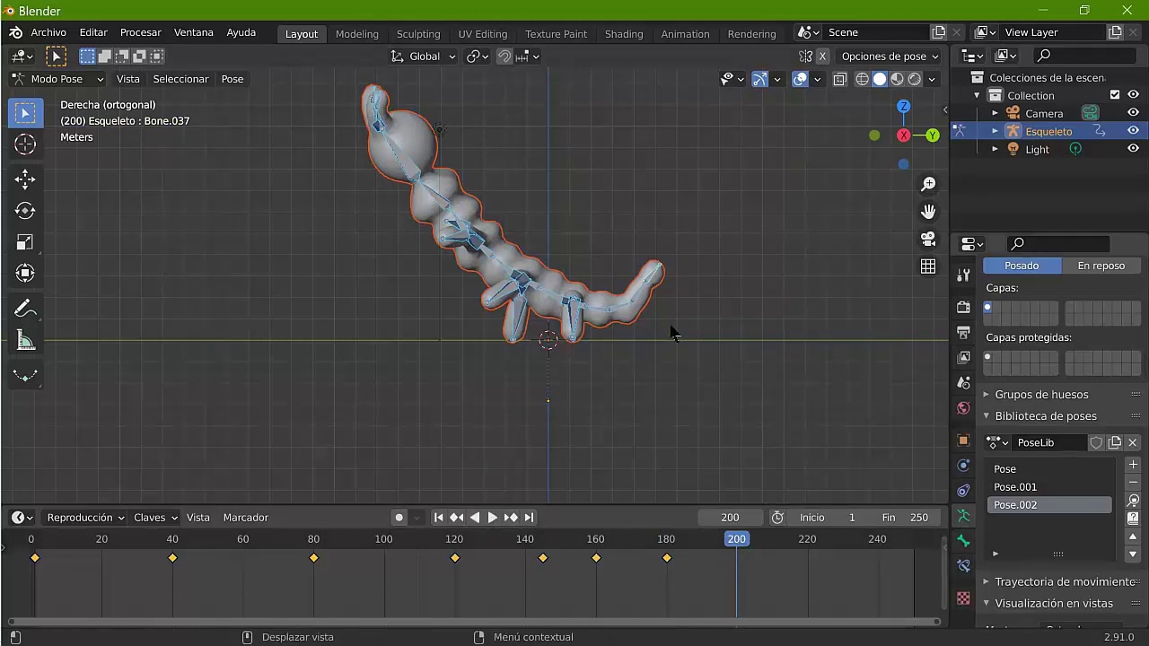
pyautogui.press('Up')
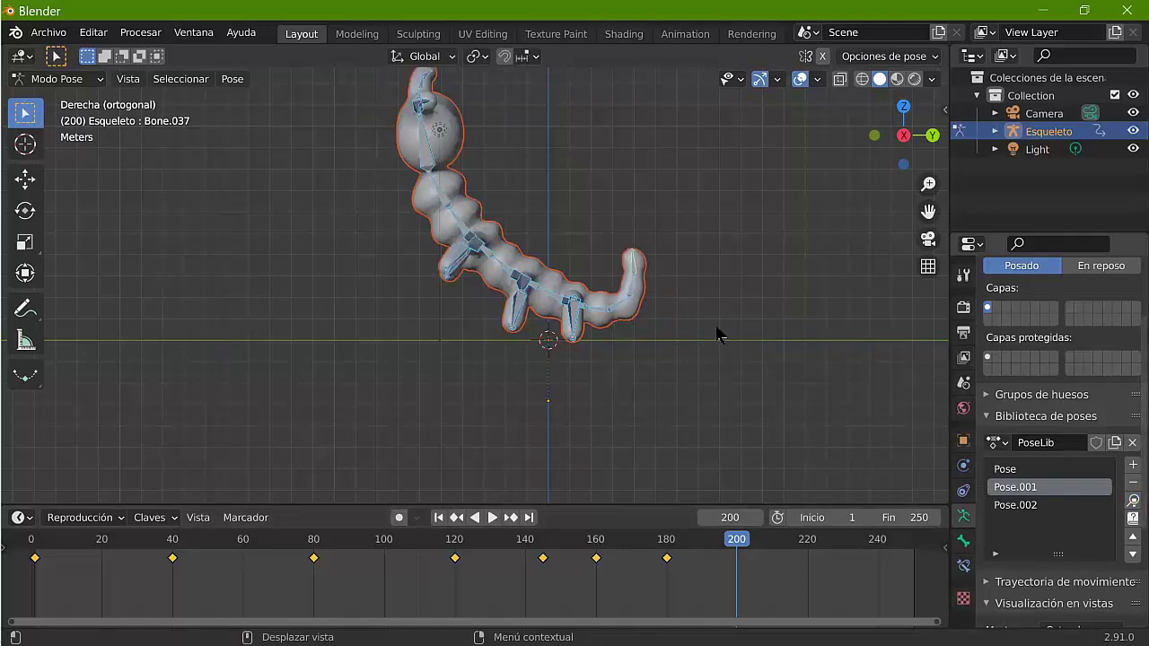
pyautogui.press('i')
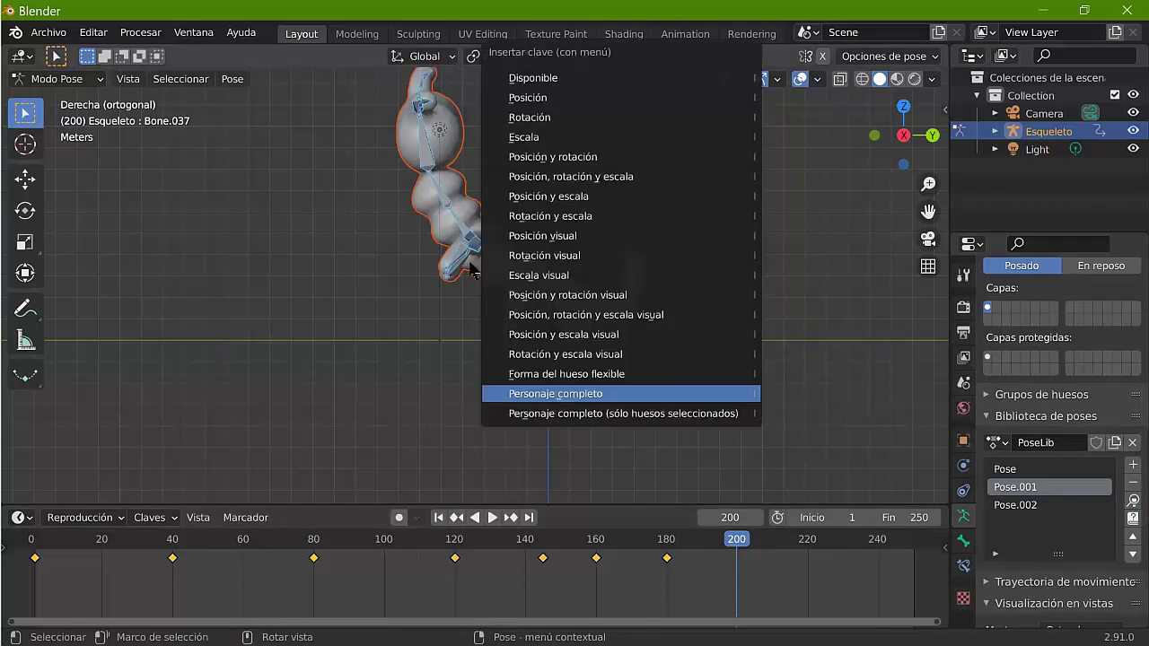
pyautogui.press('Return')
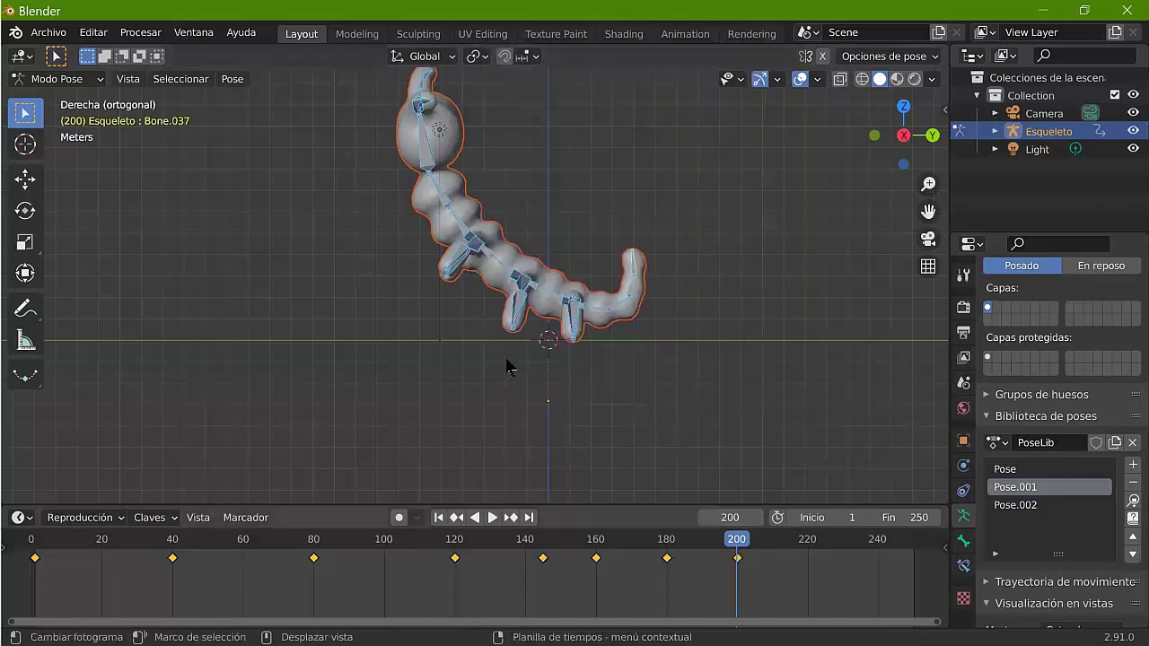
# Step: Advance to frame 220, apply Pose.002, and keyframe the whole character
pyautogui.press('Up')
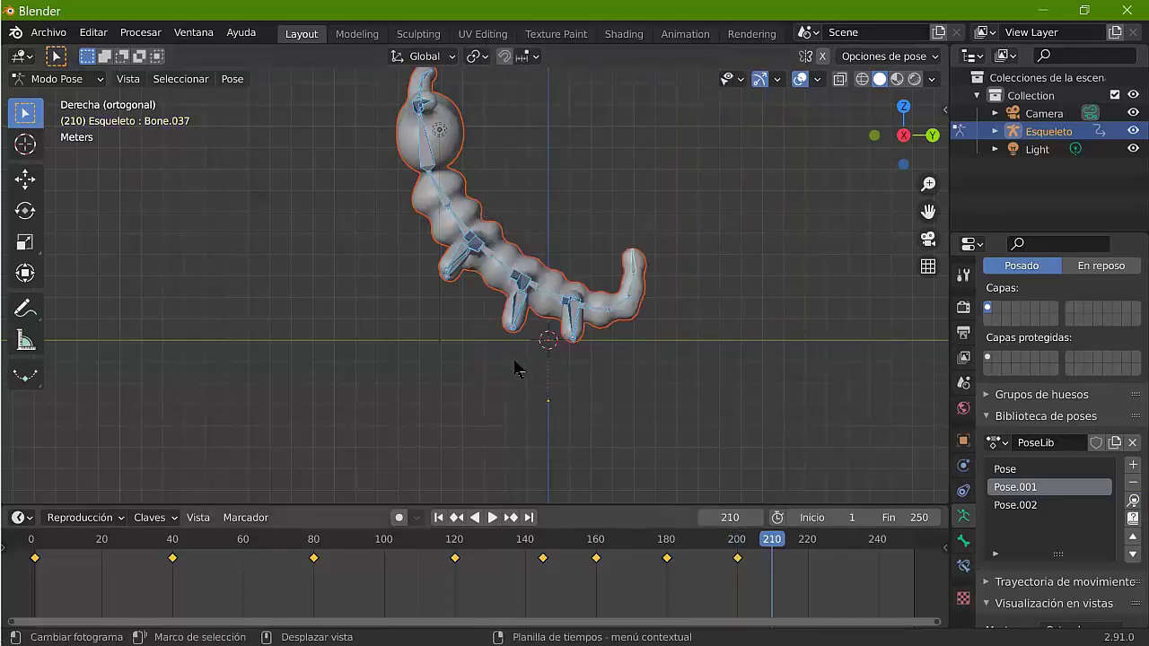
pyautogui.press('space')
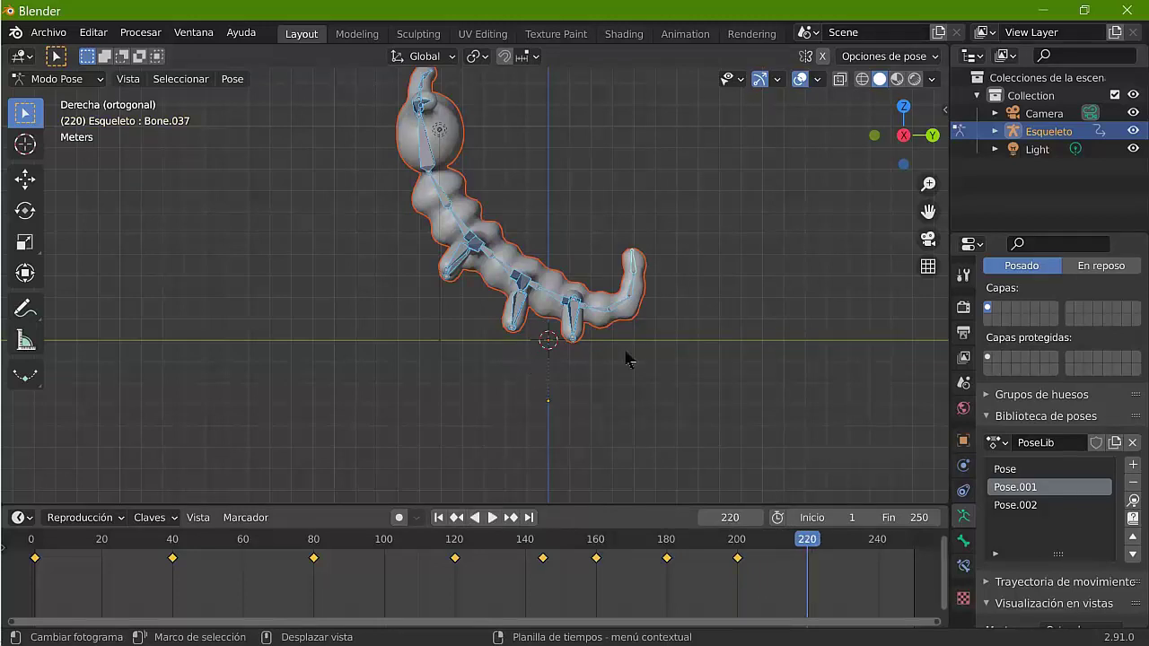
pyautogui.press('space')
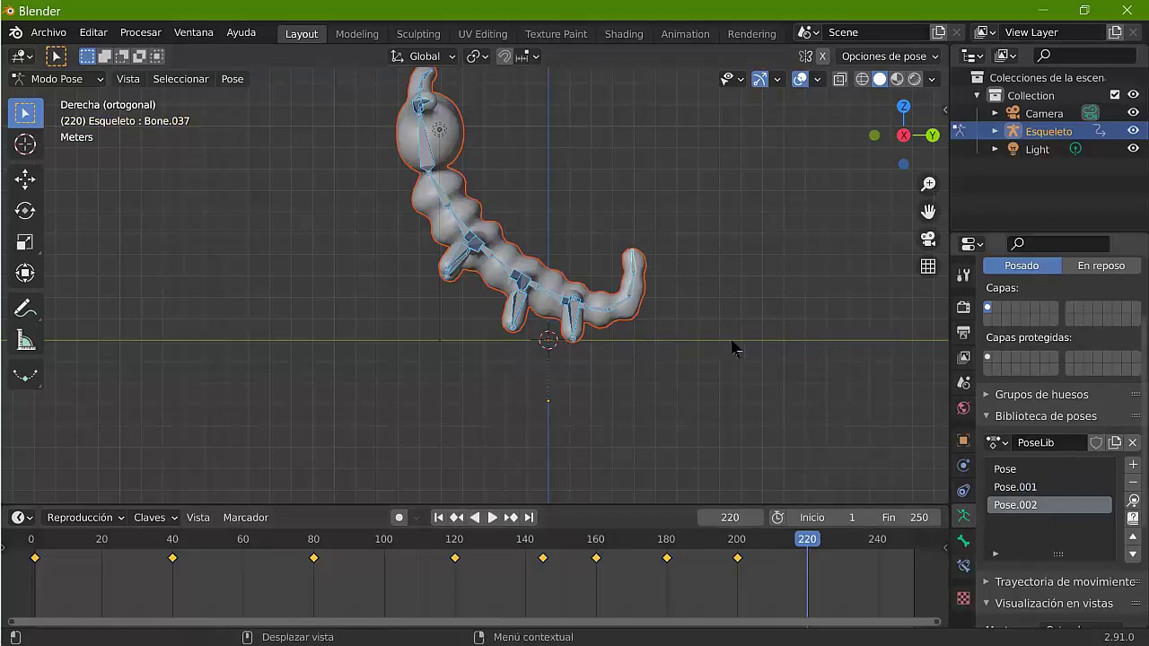
pyautogui.hotkey('ctrl', 'l')
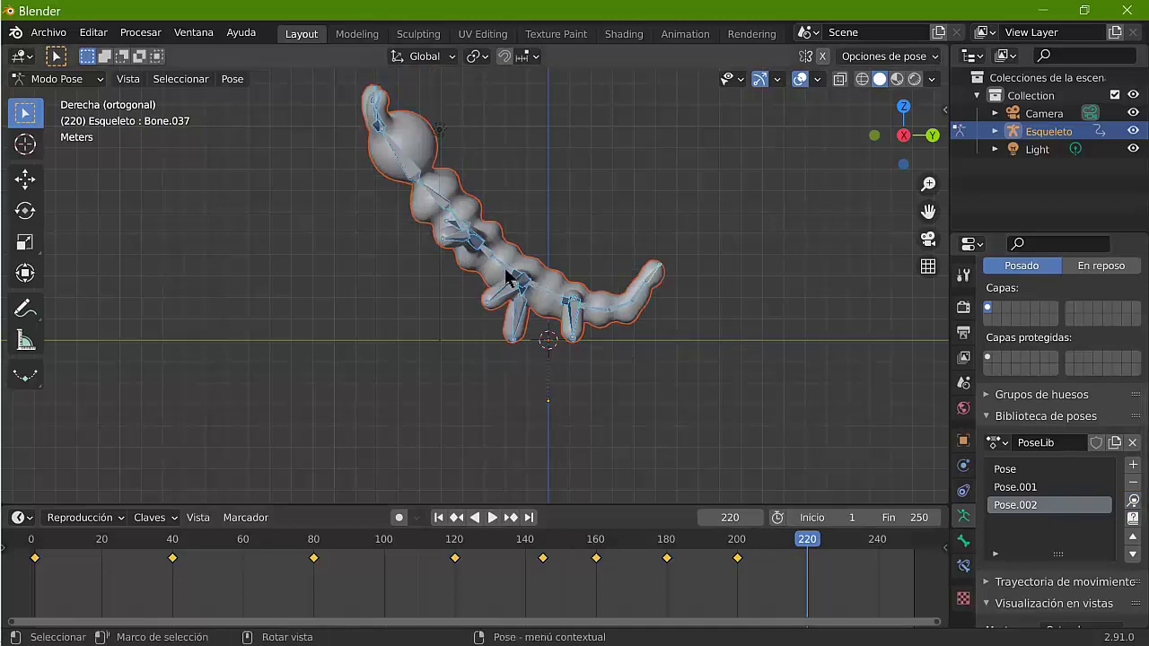
pyautogui.press('i')
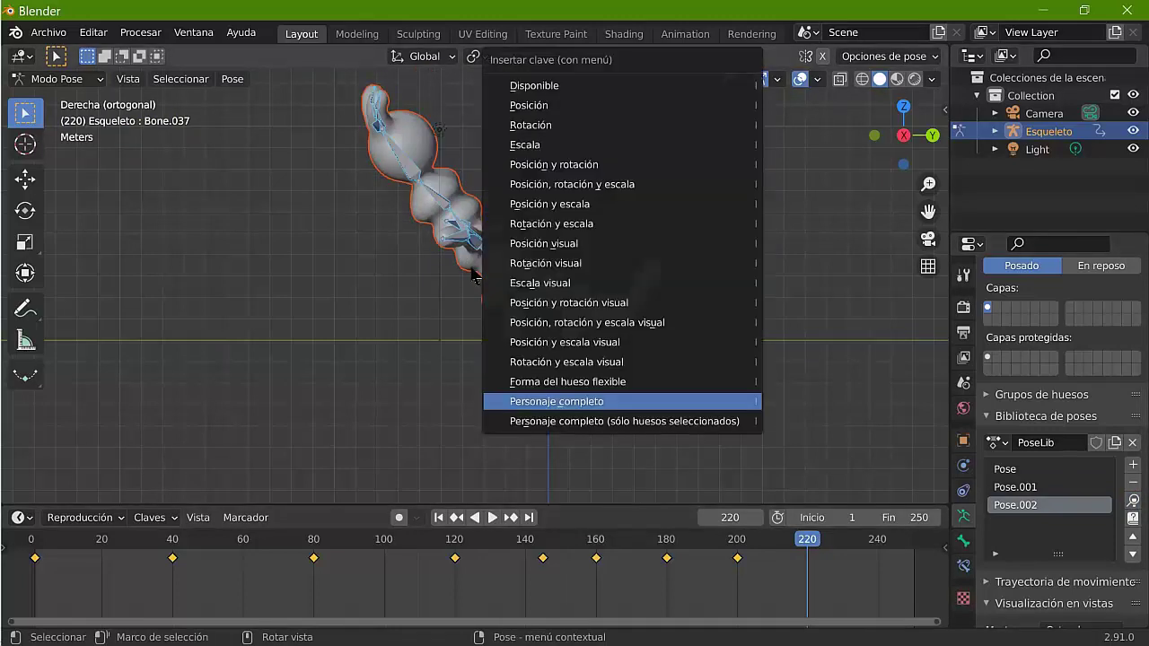
pyautogui.press('Return')
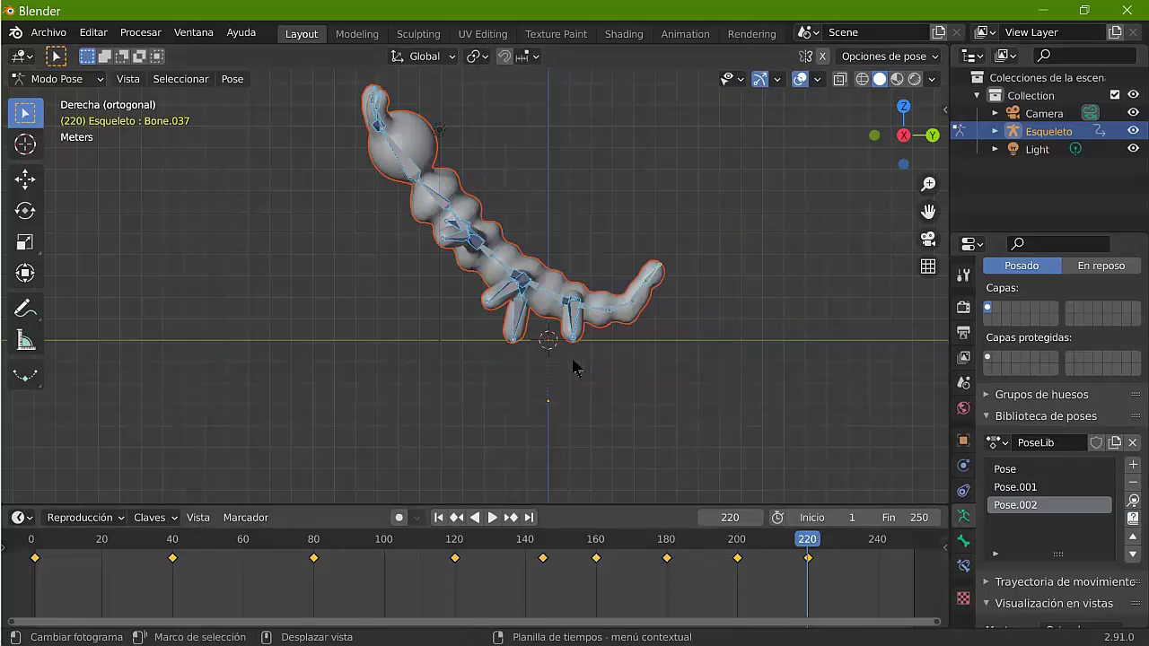
# Step: Key the whole character in the first library Pose at frame 235, then rewind to frame 1
pyautogui.press('Right')
pyautogui.press('Right')
pyautogui.press('Right')
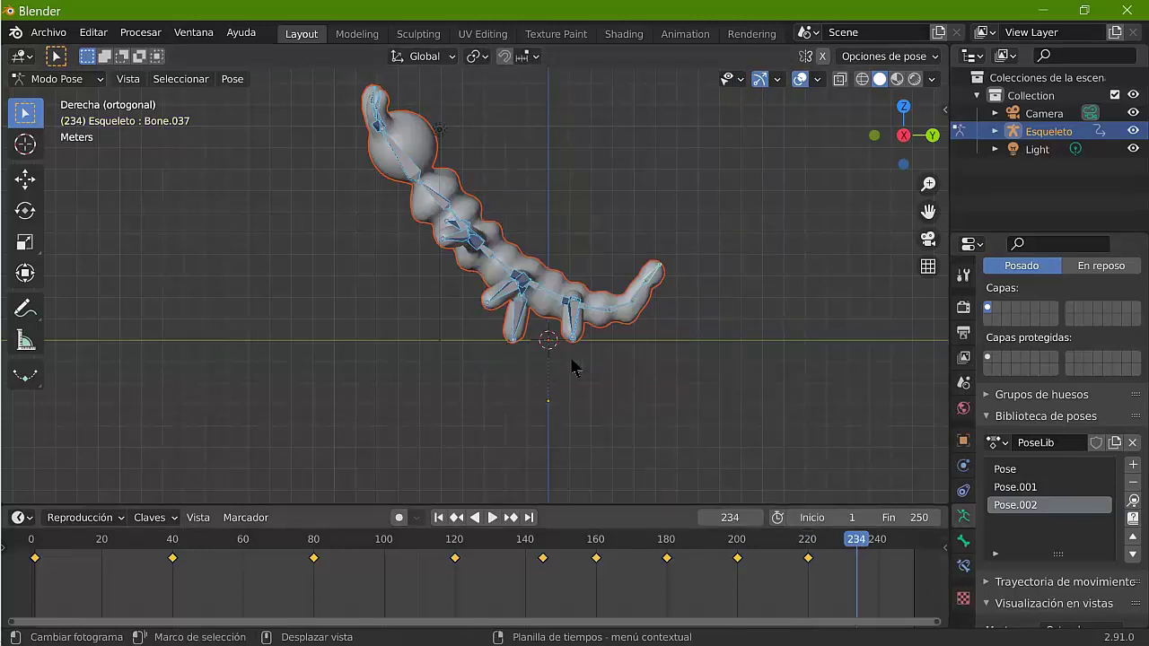
pyautogui.press('Right')
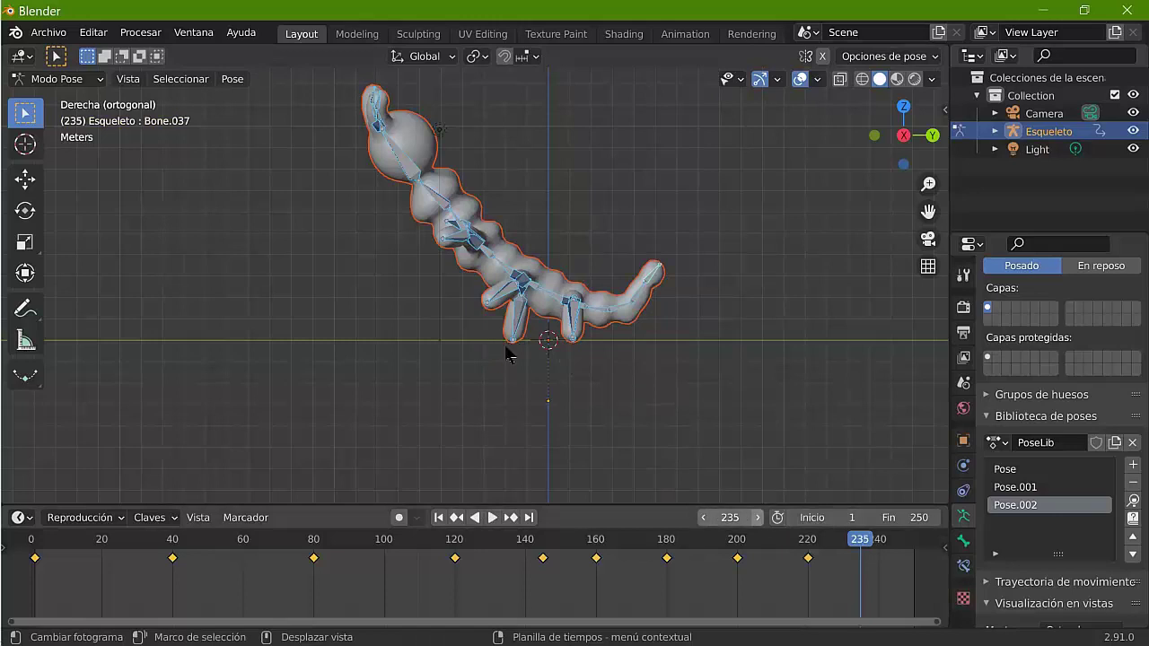
pyautogui.hotkey('ctrl', 'l')
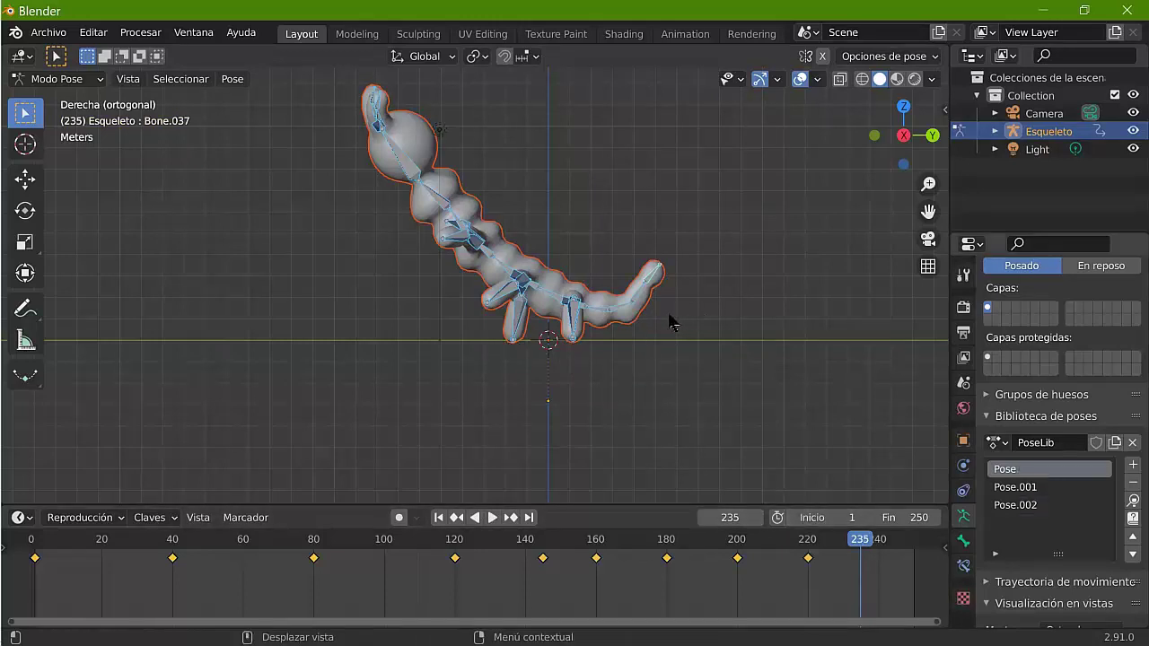
pyautogui.press('Escape')
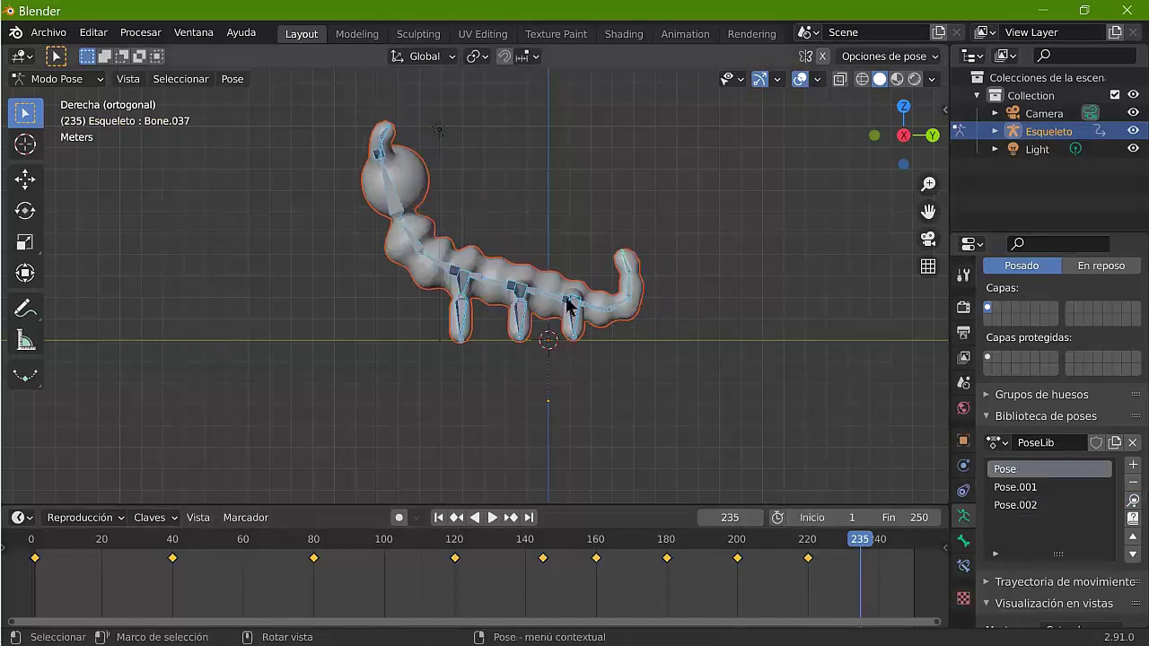
pyautogui.press('k')
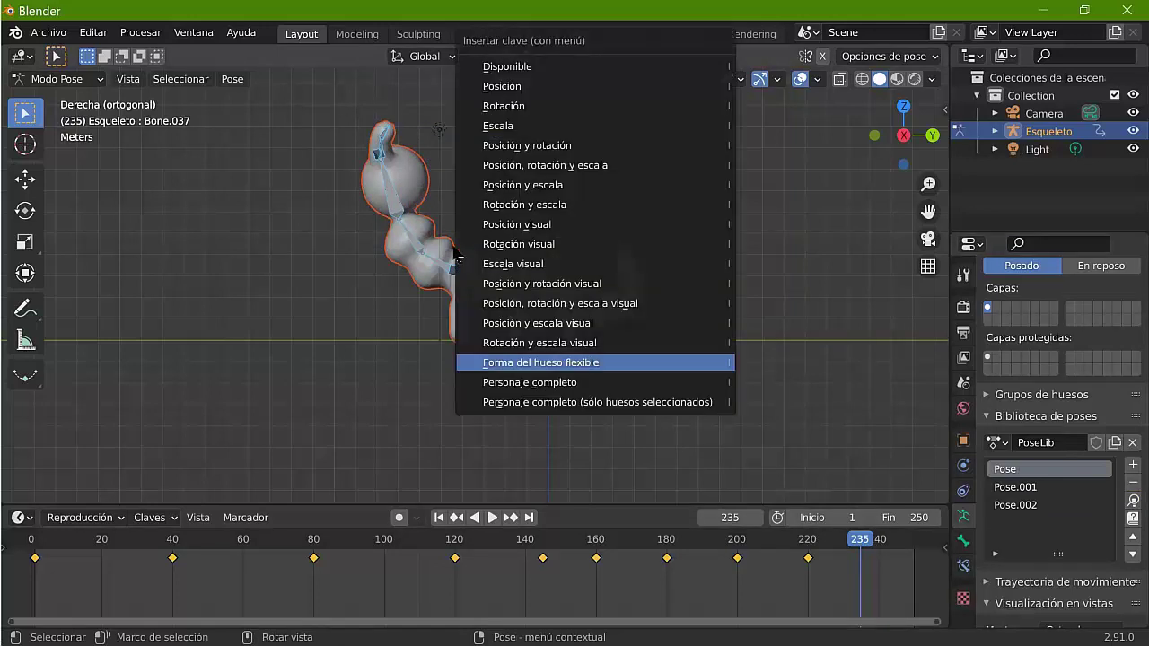
pyautogui.press('Down')
pyautogui.press('Return')
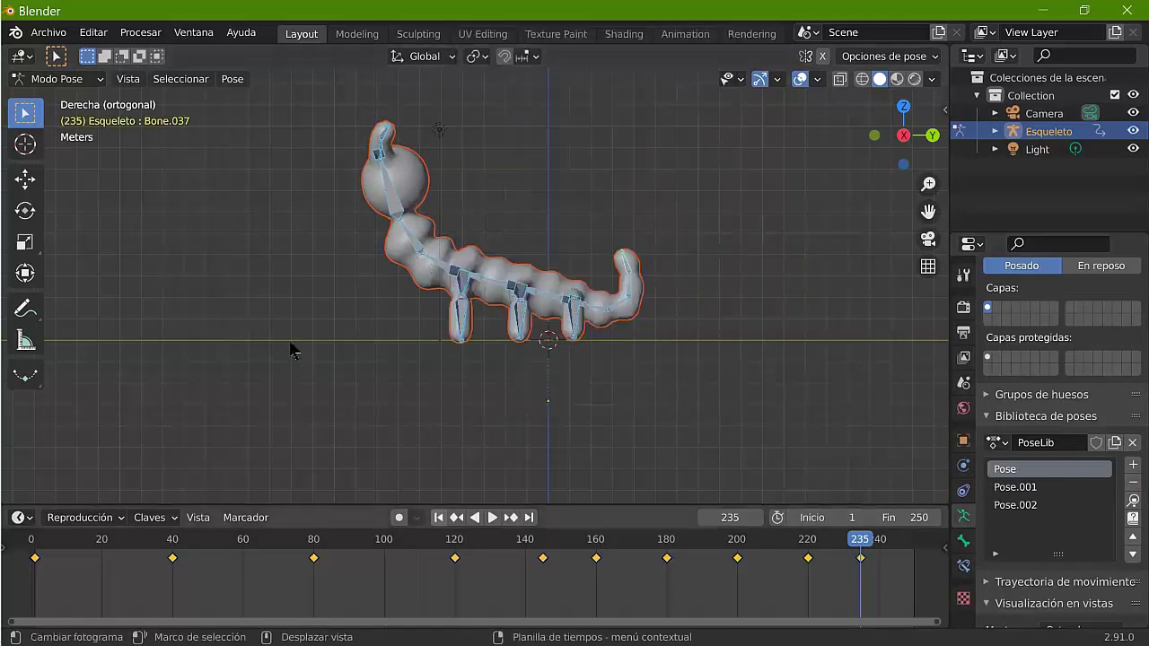
pyautogui.hotkey('shift', 'Left')
# Step: Play the crawl through the scene camera (Numpad 0), stop it, and rewind to frame 1
pyautogui.press('space')
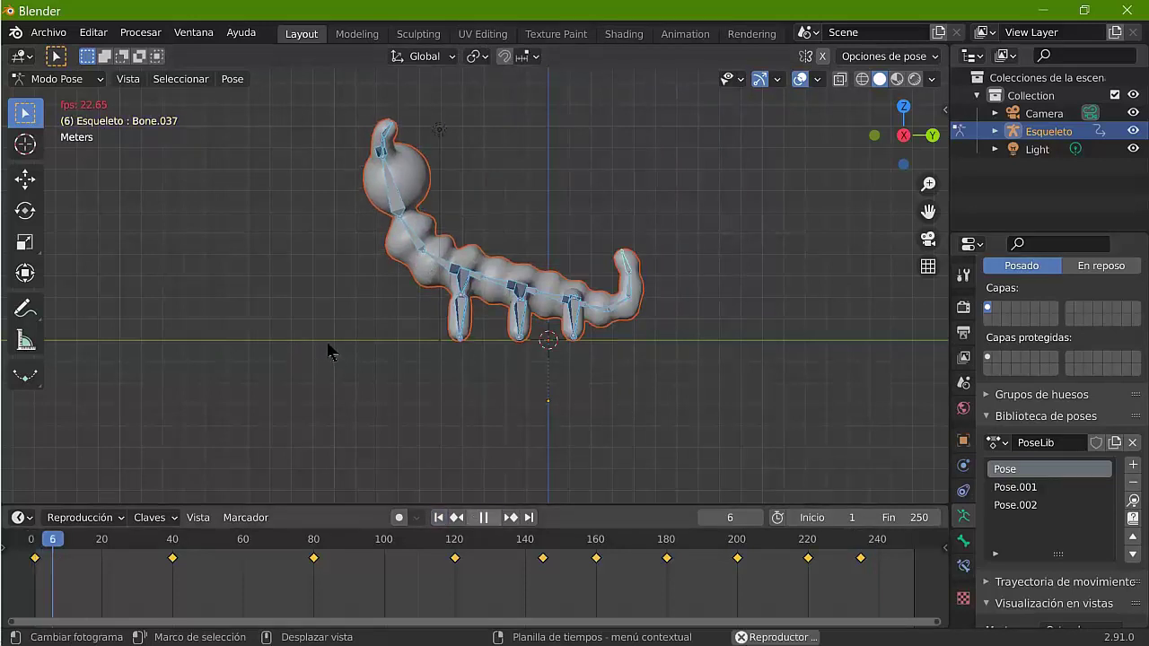
pyautogui.press('KP_0')
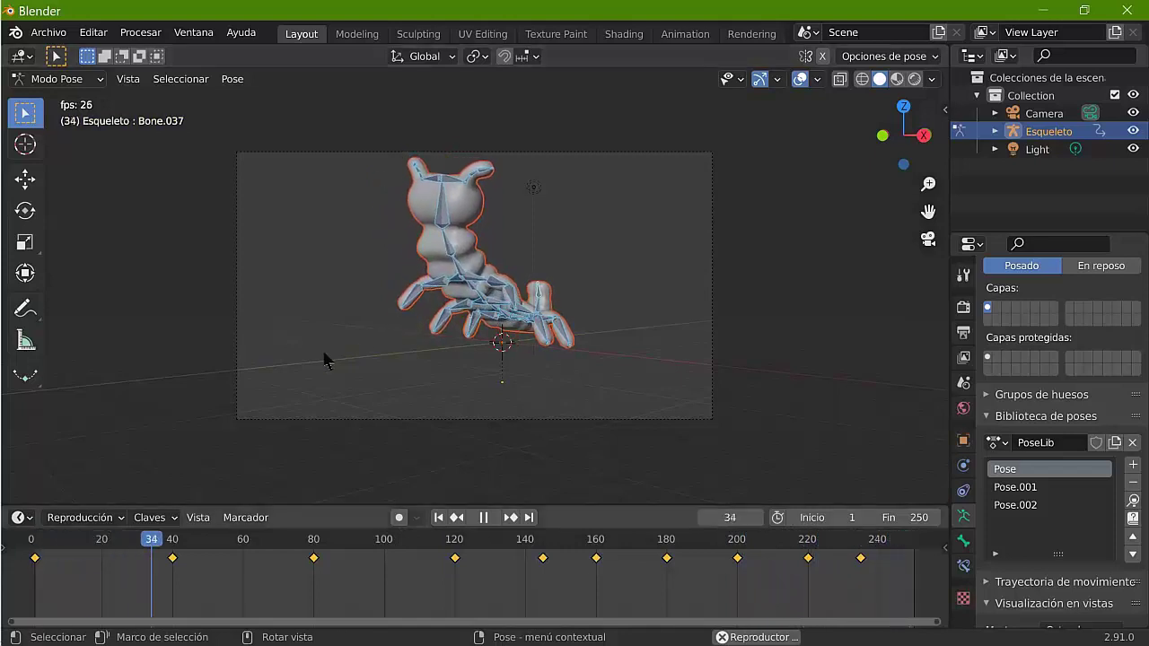
pyautogui.press('space')
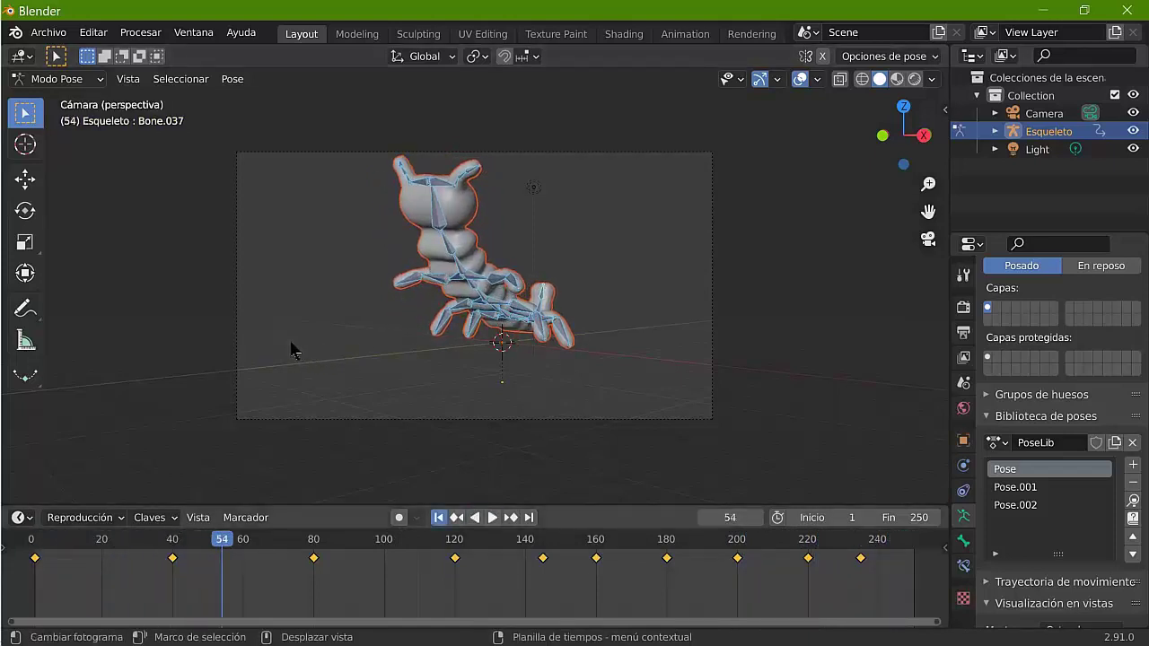
pyautogui.hotkey('shift', 'Left')
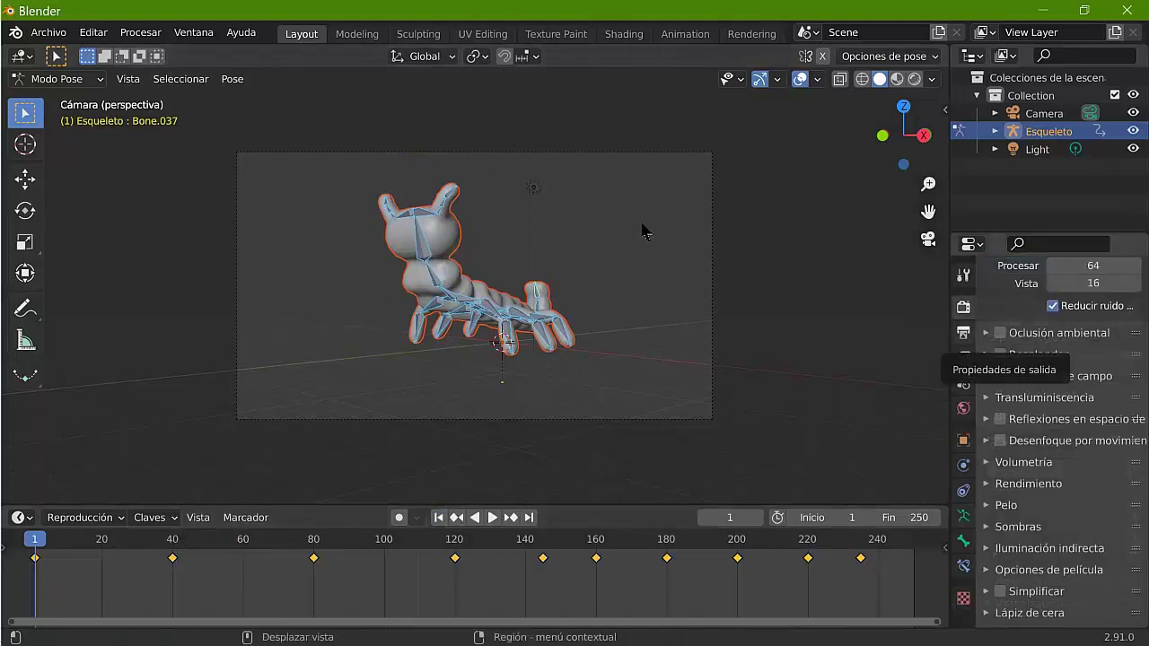
# Step: Set the output resolution to the HDTV 720p preset (1280×720)
pyautogui.click(964, 332)
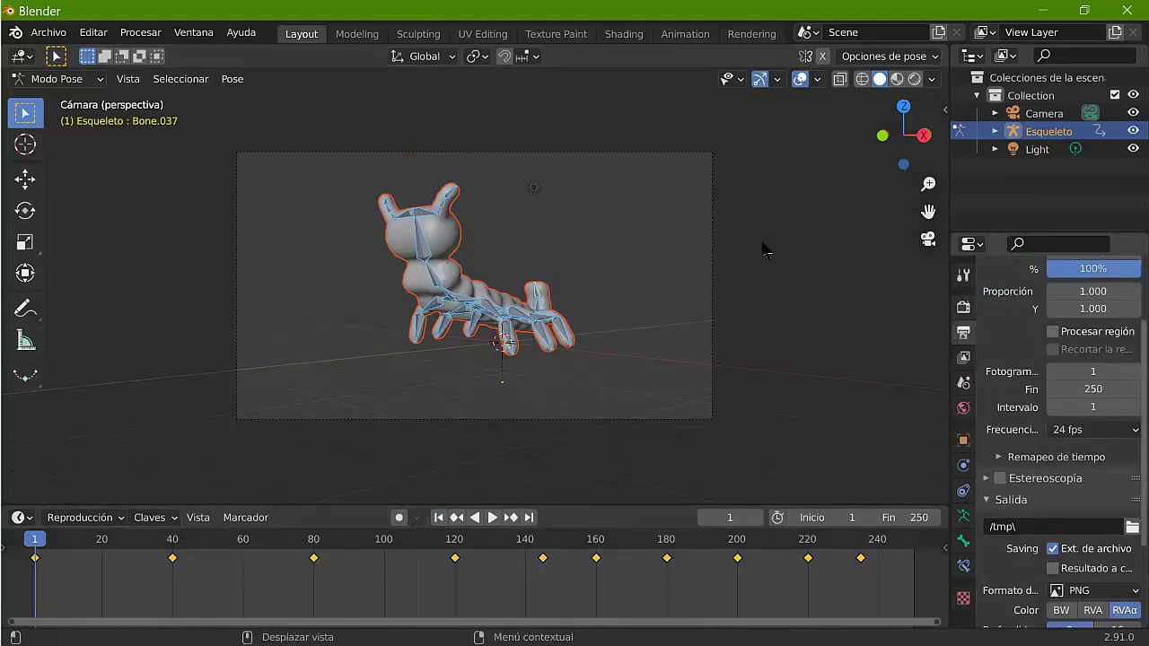
pyautogui.scroll(3, 1050, 360)
pyautogui.click(1117, 298)
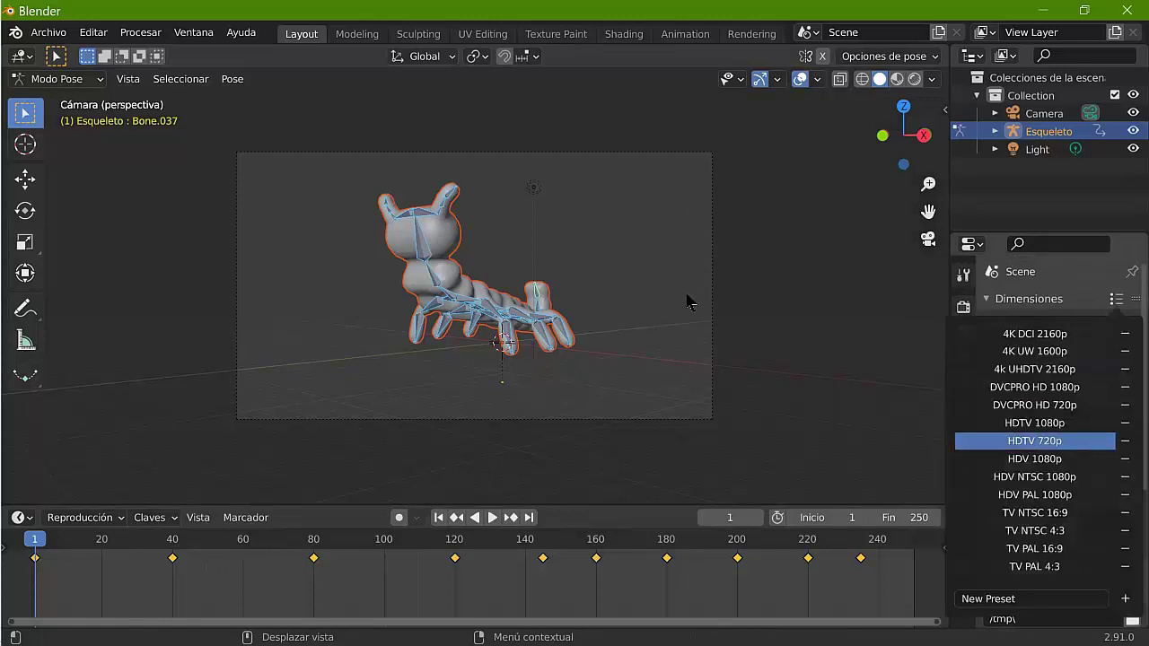
pyautogui.click(1032, 442)
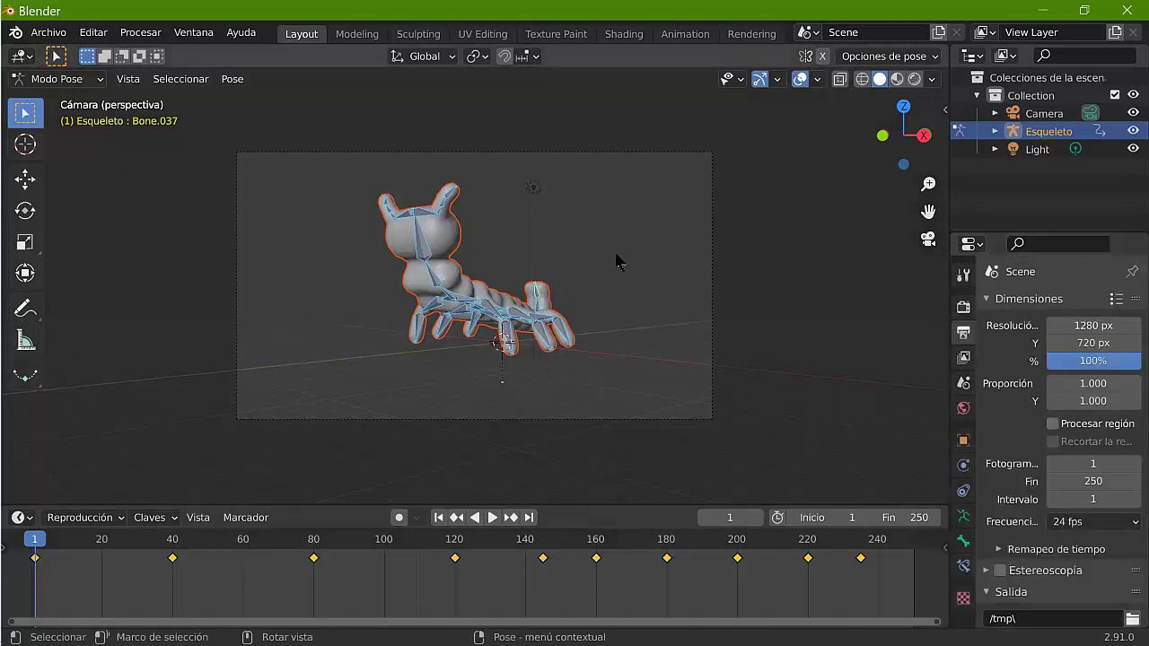
# Step: Point the render output to a new Desktop folder named ORUGA CON ESQUELETO ANIMADA EN EEVEE 2.91
pyautogui.click(1133, 619)
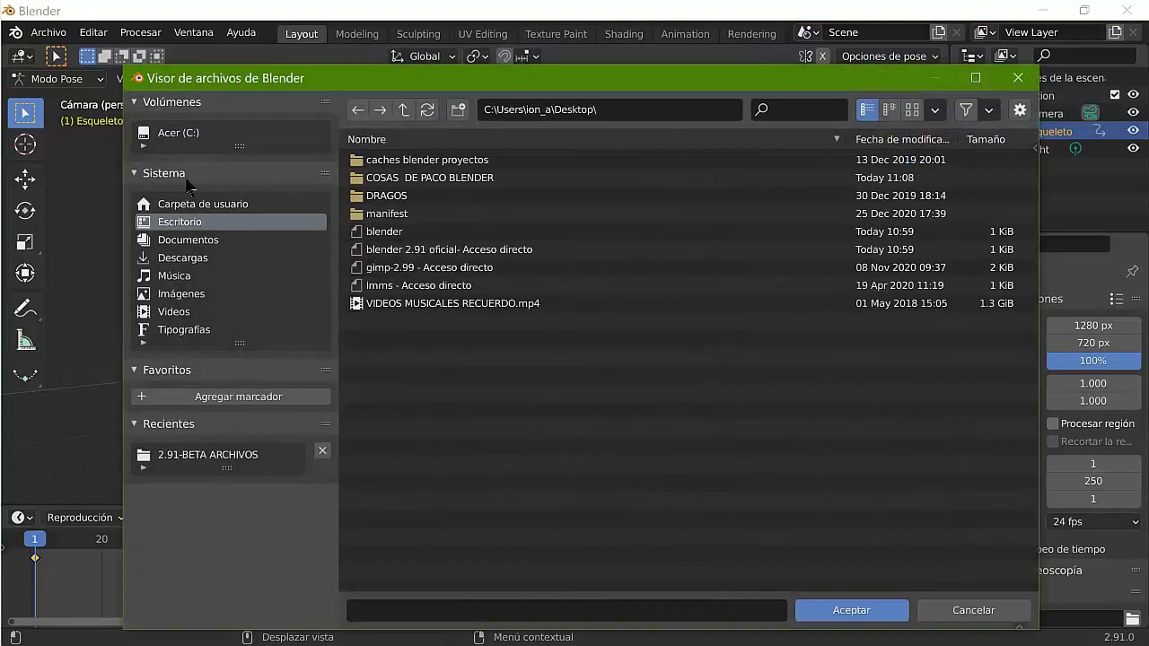
pyautogui.press('i')
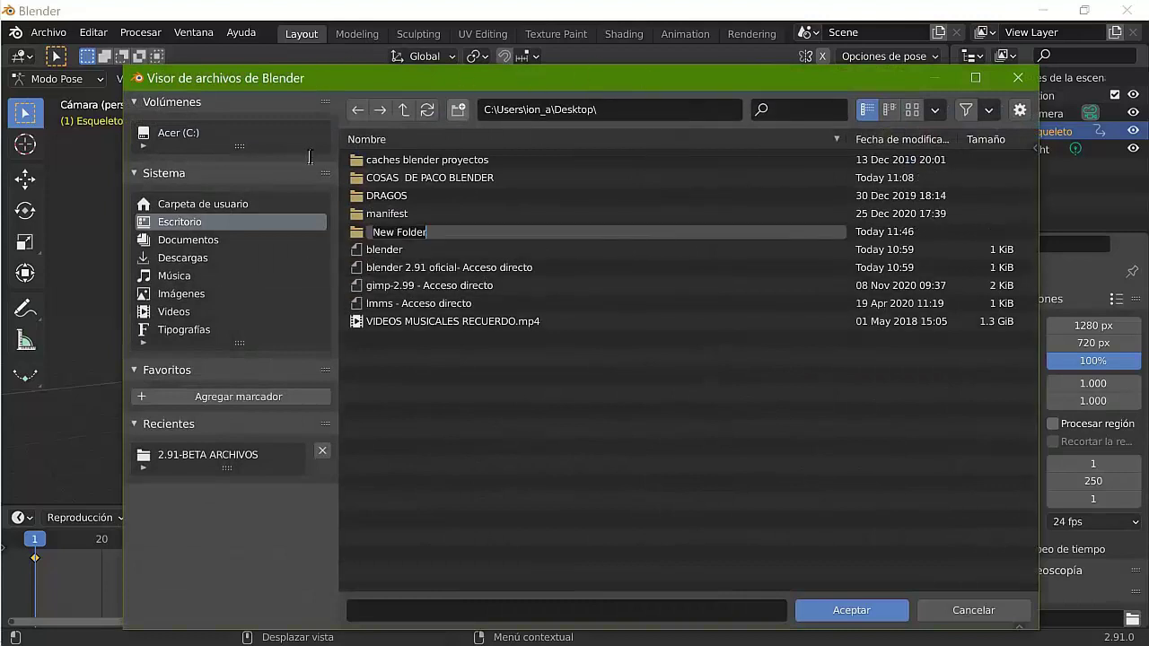
pyautogui.press('capslock')
pyautogui.write('ORUGA CON ESQUELETO ANIMADA EN EEVEE 2.91')
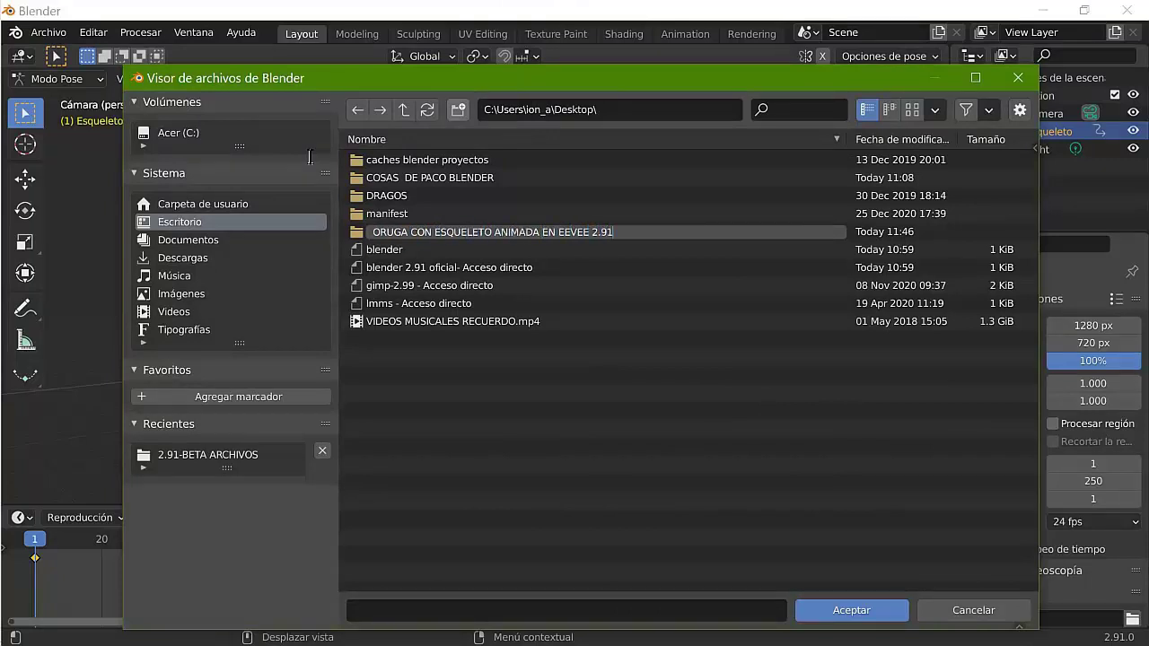
pyautogui.press('Return')
pyautogui.press('Return')
pyautogui.press('Return')
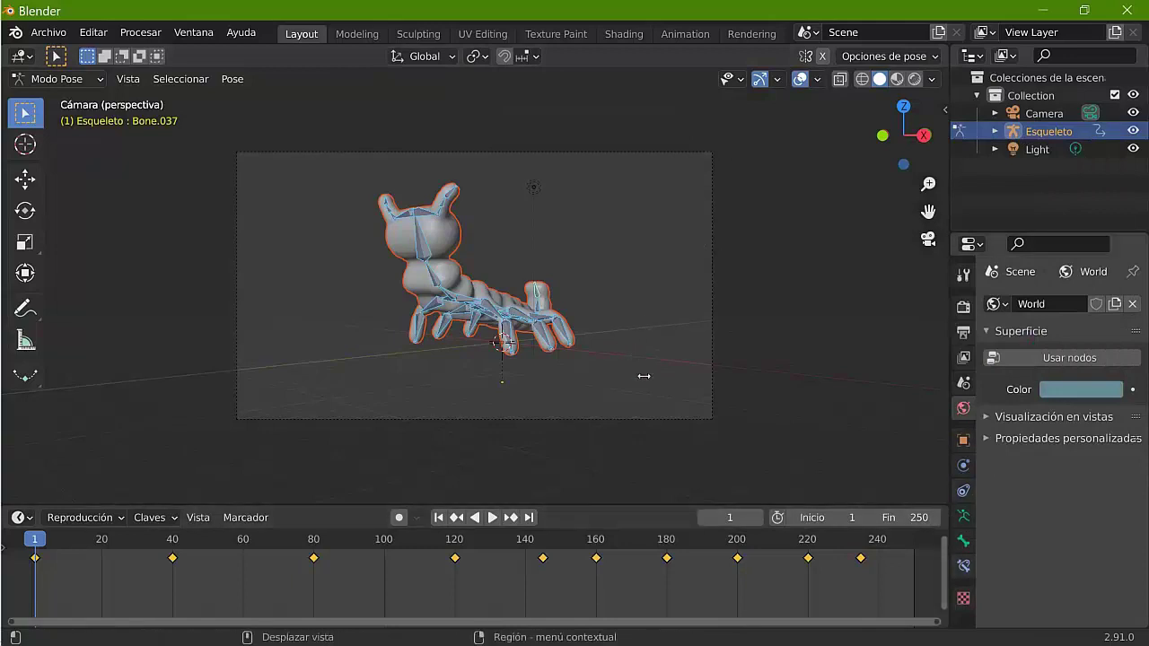
# Step: Switch to Object Mode and filter the Preferences add-ons list to the Material category
pyautogui.click(61, 79)
pyautogui.click(54, 99)
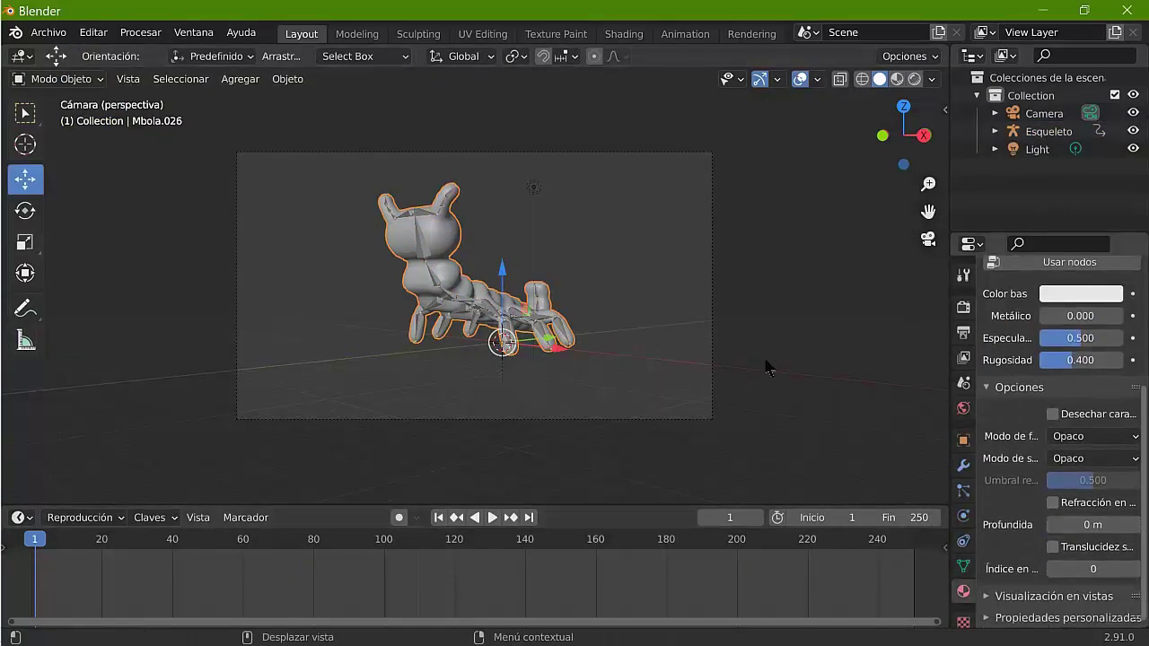
pyautogui.click(94, 32)
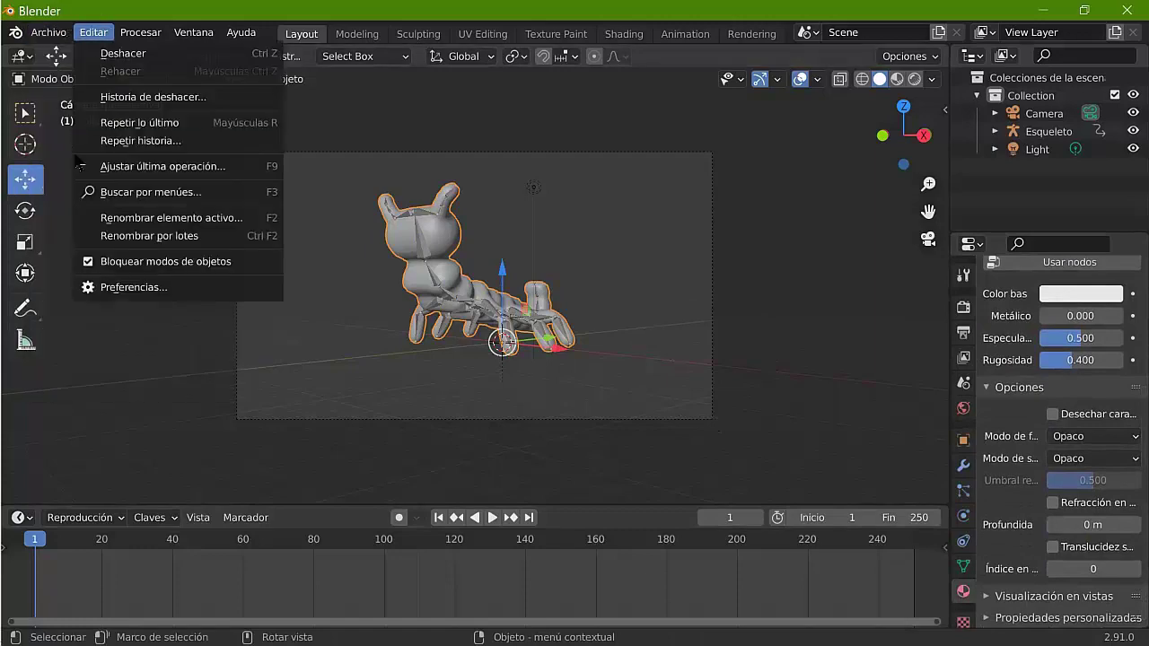
pyautogui.click(134, 288)
pyautogui.click(79, 241)
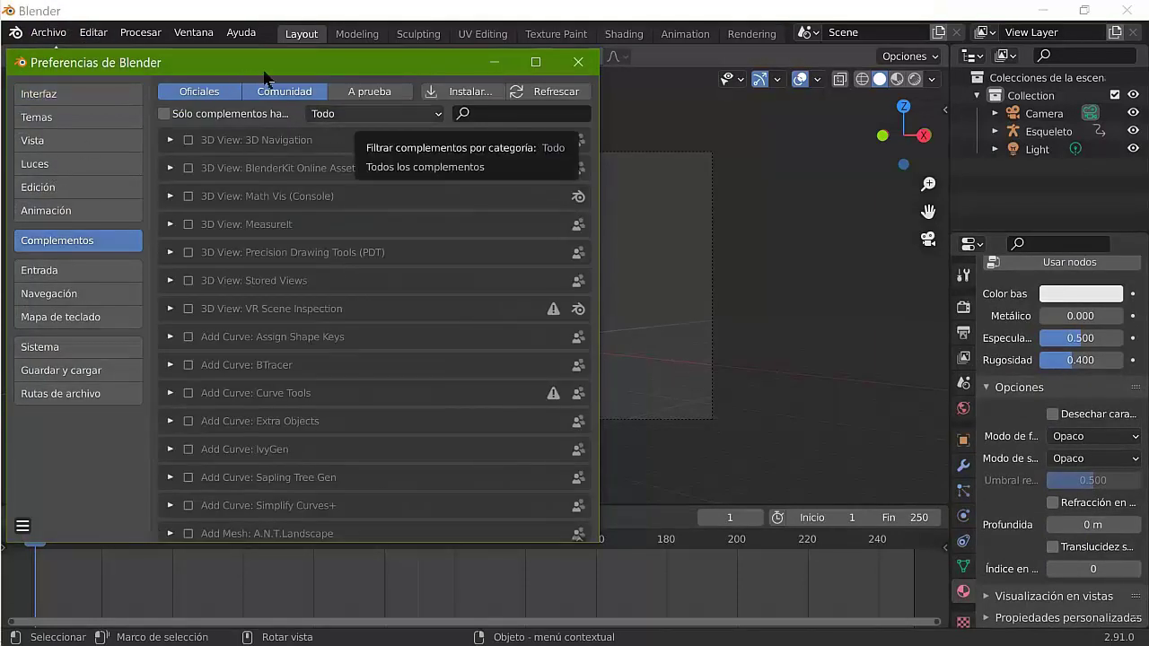
pyautogui.hotkey('ctrl', 'f')
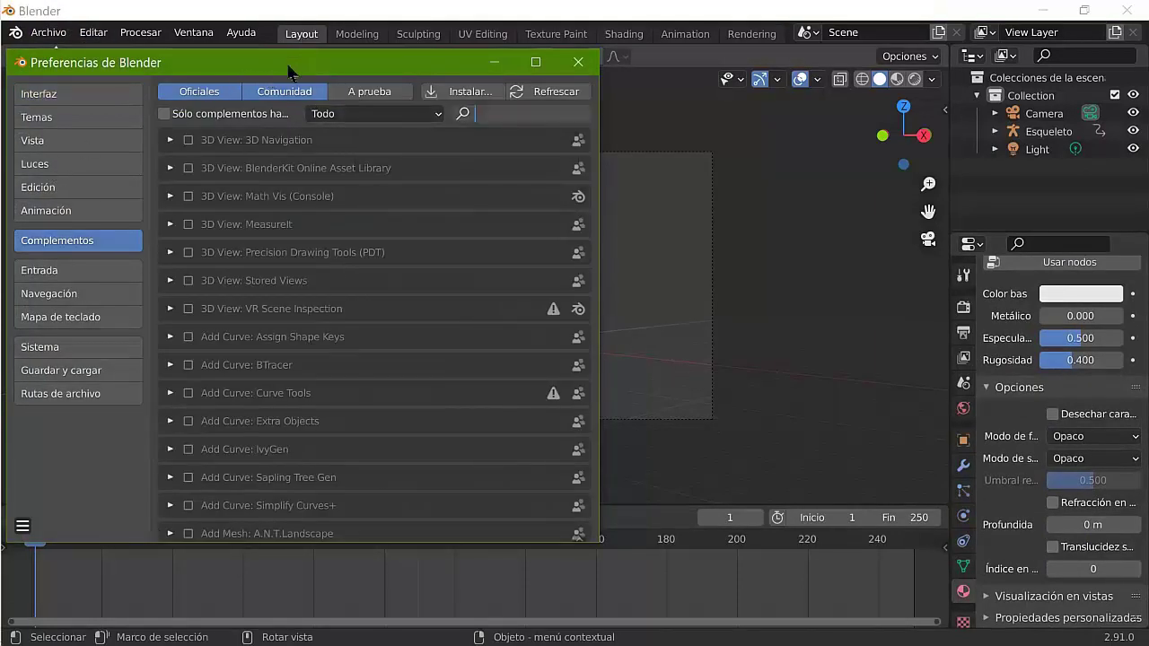
pyautogui.click(359, 114)
pyautogui.click(440, 134)
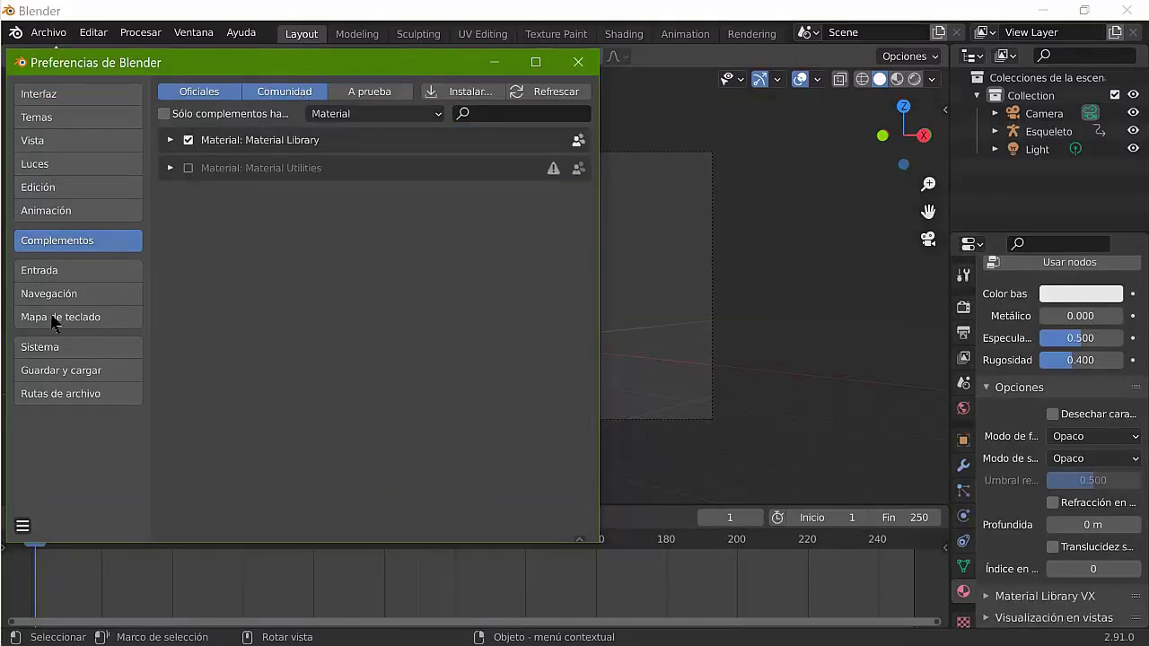
pyautogui.click(383, 47)
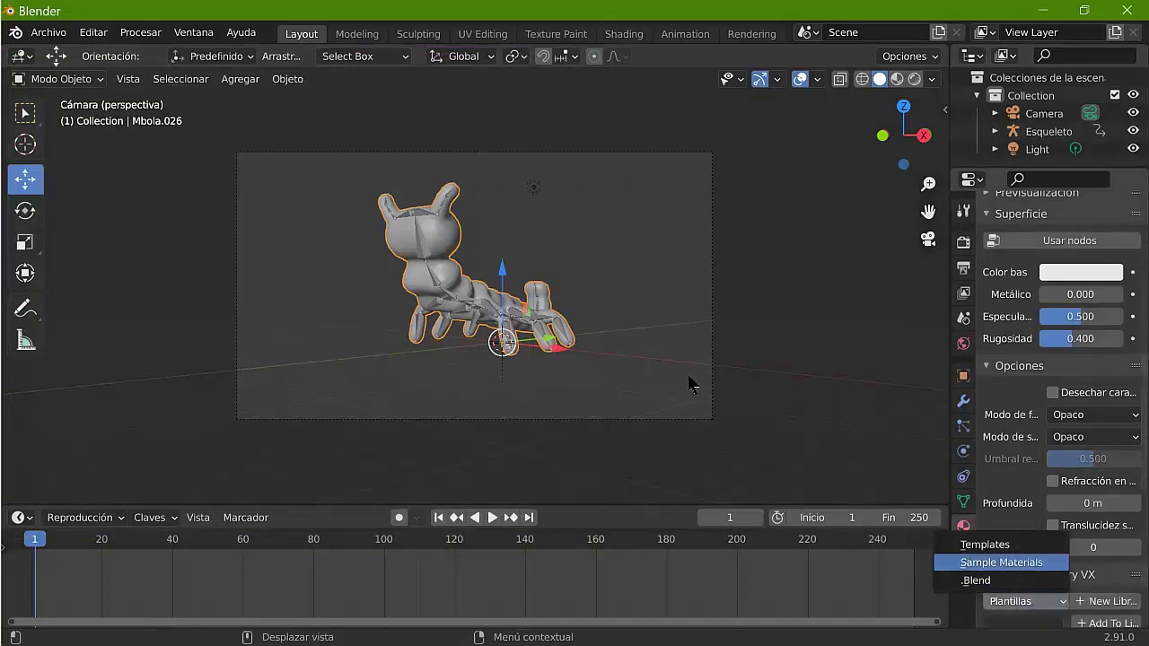
# Step: Set the Material Library source to .Blend in the material settings
pyautogui.press('Down')
pyautogui.press('Return')
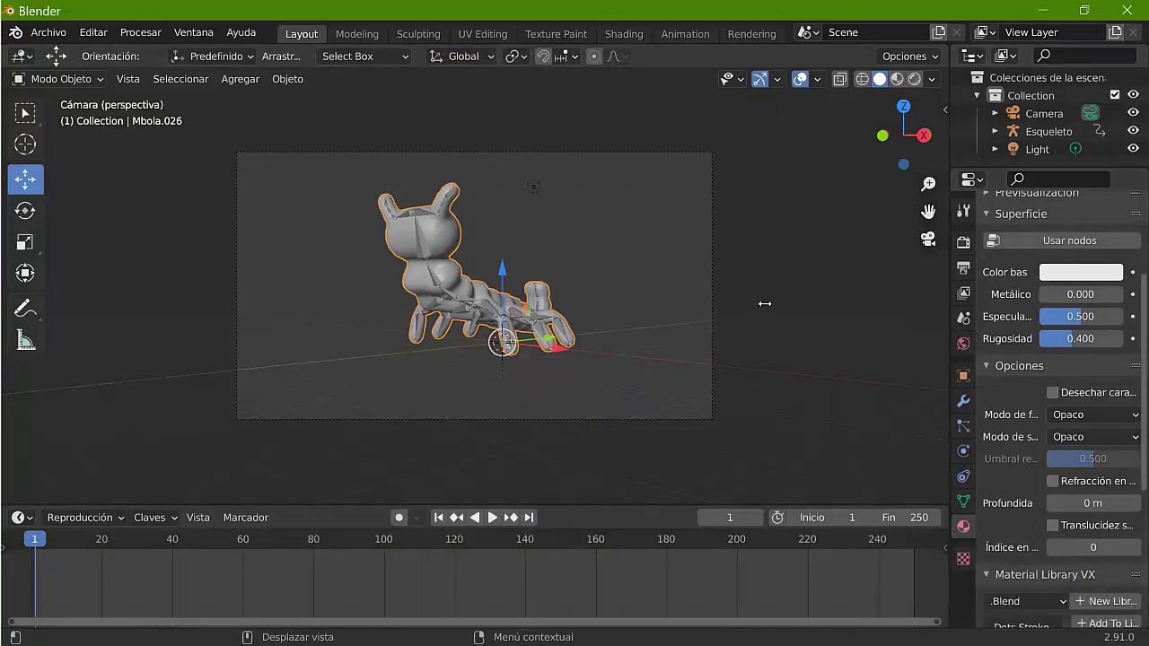
pyautogui.press('Down')
# Step: Apply the Molten sample material to the caterpillar and start File > Save As
pyautogui.press('Return')
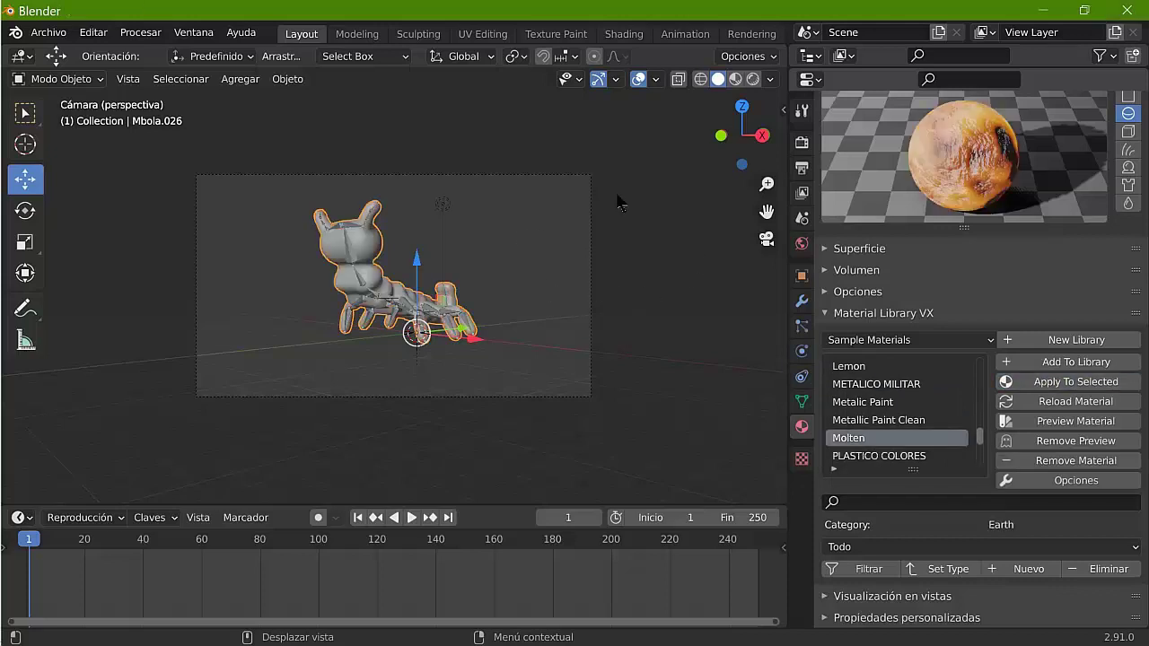
pyautogui.click(48, 32)
pyautogui.click(53, 149)
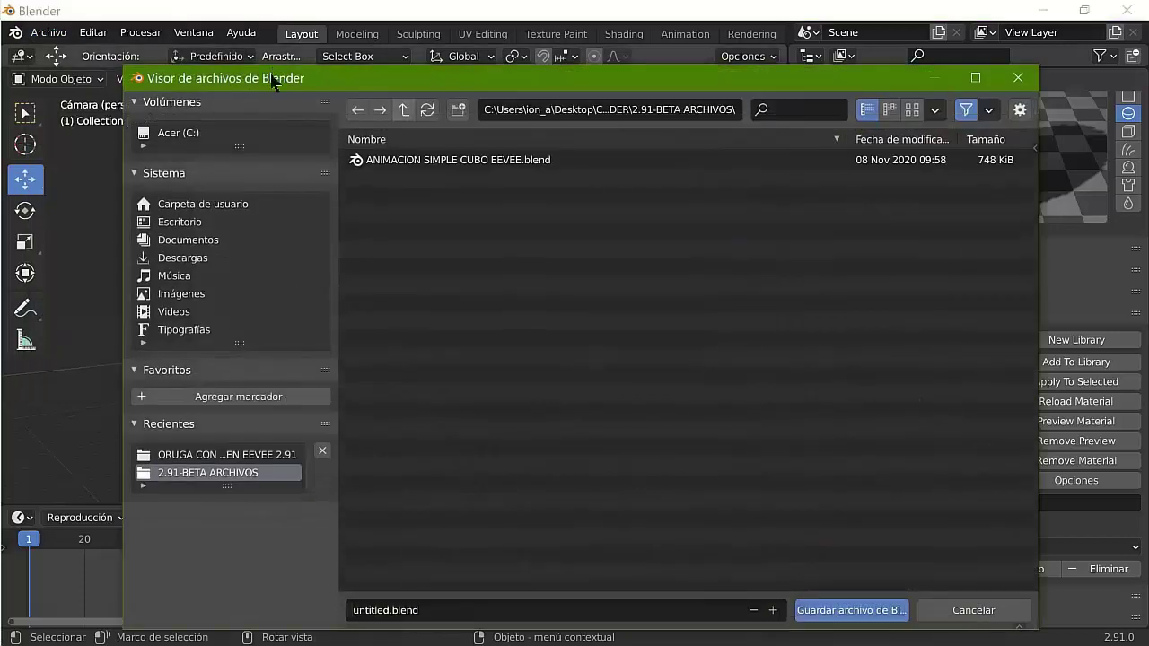
# Step: Save the scene as ORUGA ANIMADA METABOLAS RIGH.blend in the Desktop's ORUGA CON ESQUELETO ANIMADA EN EEVEE 2.91 folder
pyautogui.press('BackSpace')
pyautogui.press('BackSpace')
pyautogui.press('Down')
pyautogui.press('Down')
pyautogui.press('Down')
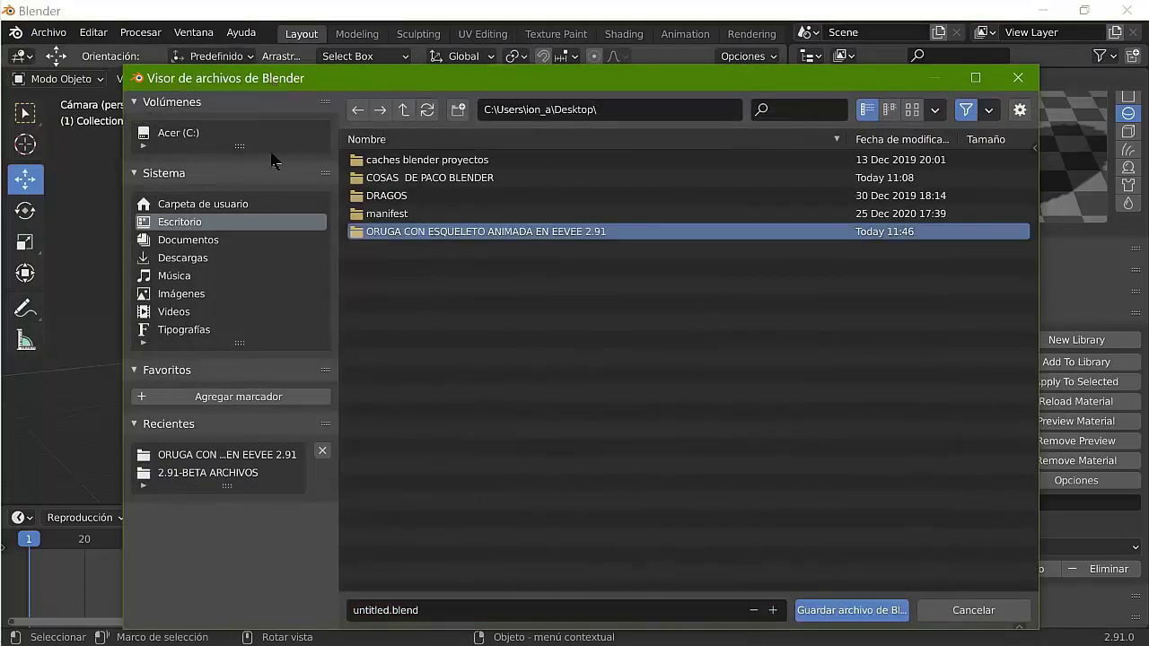
pyautogui.press('Return')
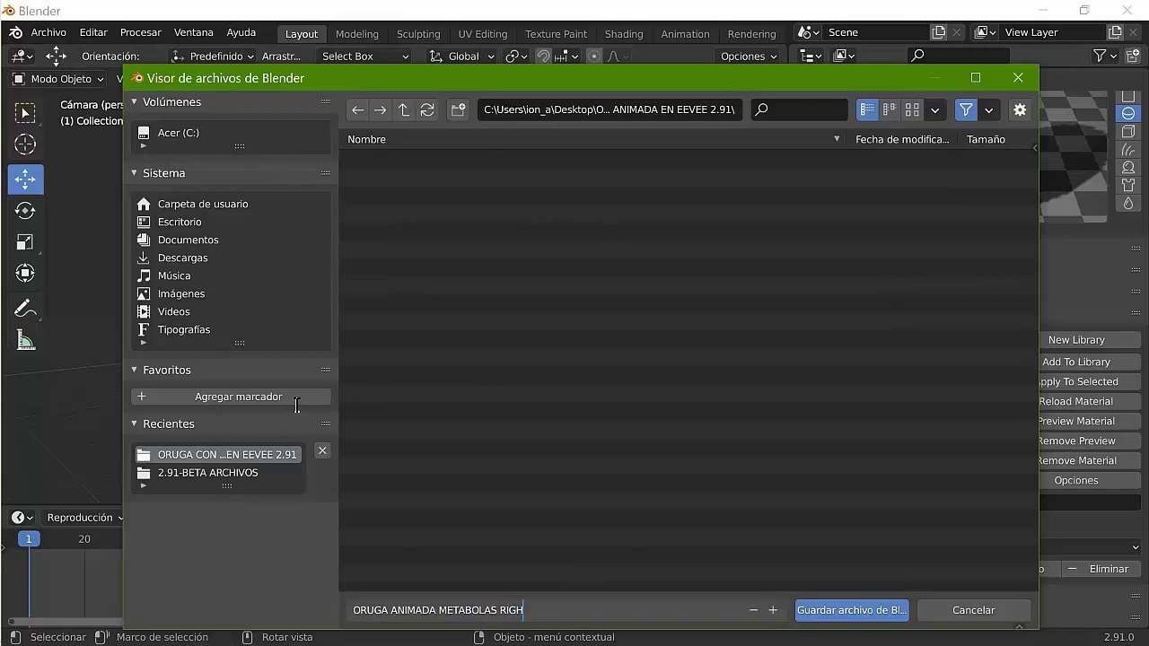
pyautogui.press('Return')
pyautogui.press('Return')
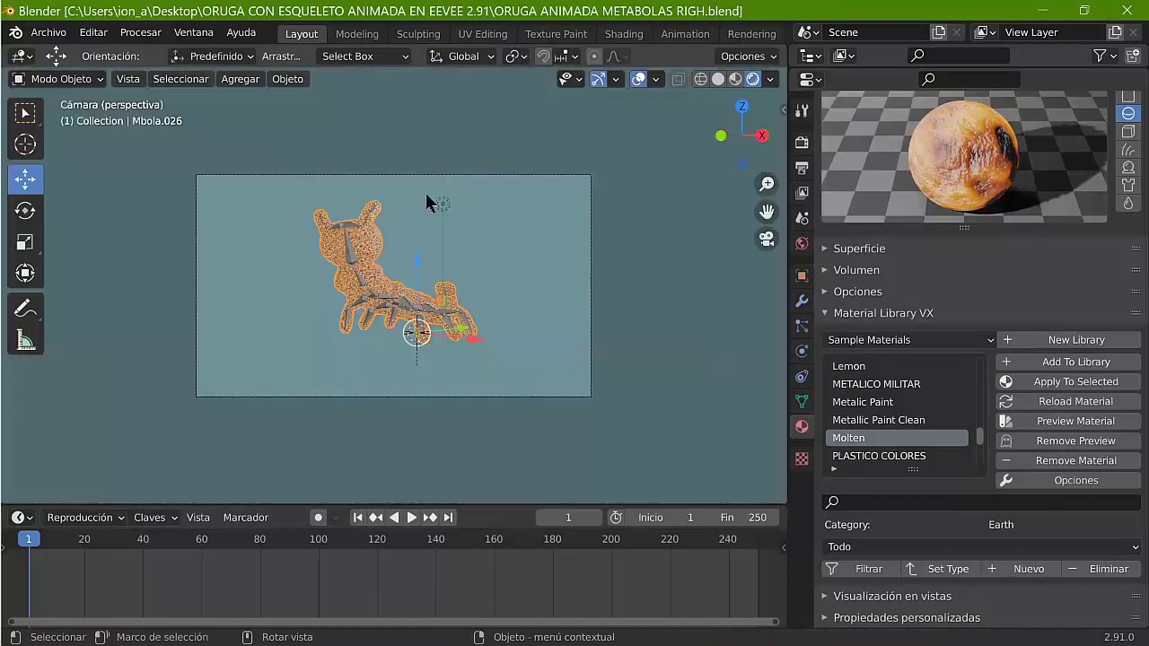
# Step: Give the caterpillar the Fresnel material and preview it in rendered shading
pyautogui.click(717, 79)
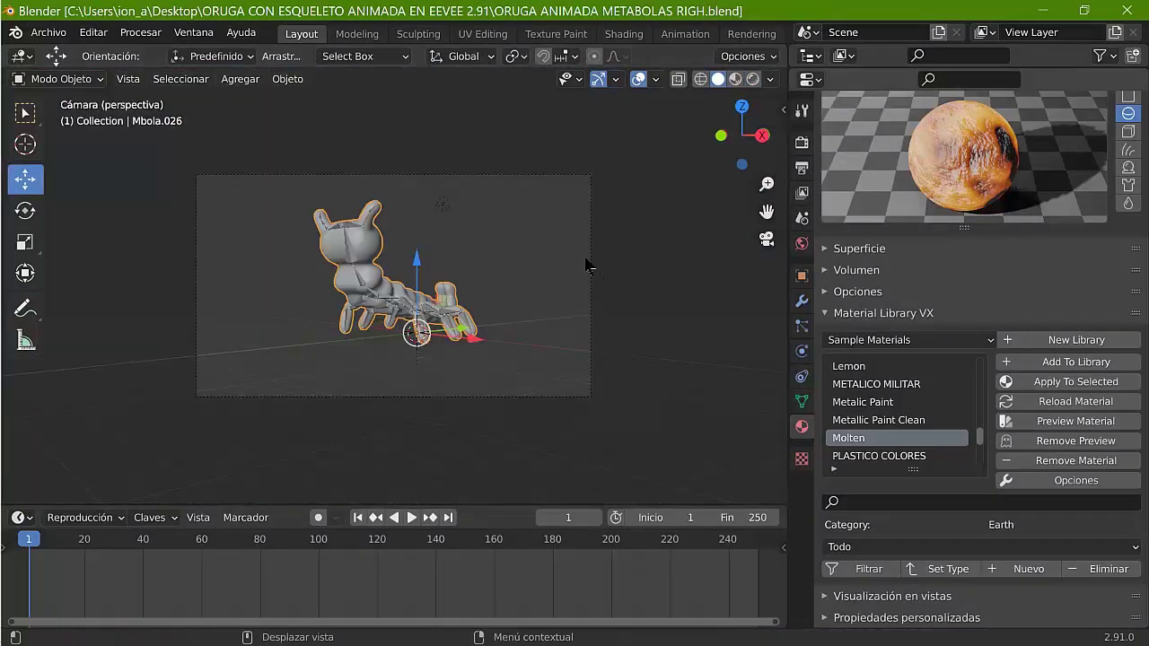
pyautogui.hotkey('ctrl', 'z')
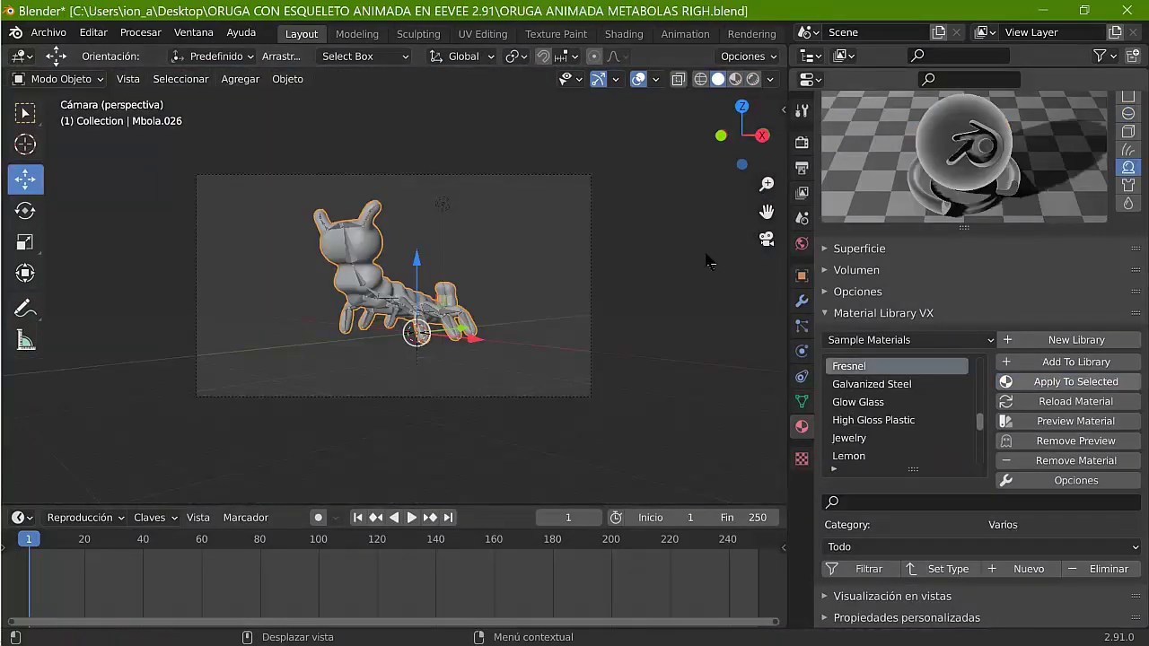
pyautogui.press('z')
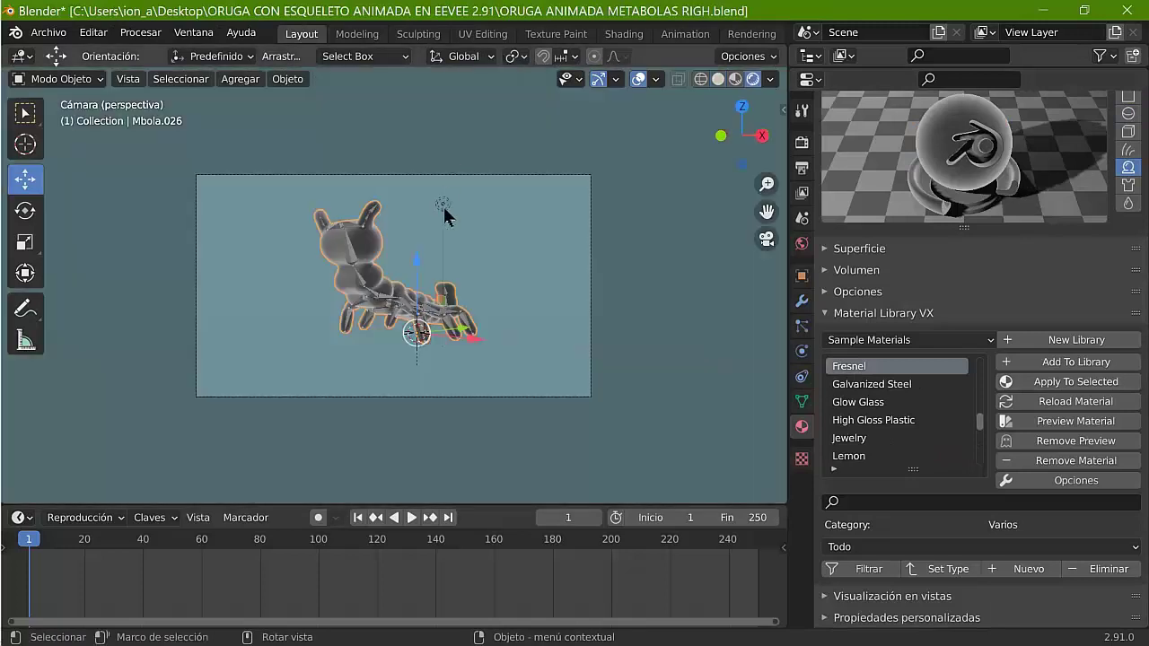
pyautogui.scroll(2, 356, 218)
pyautogui.scroll(2, 376, 189)
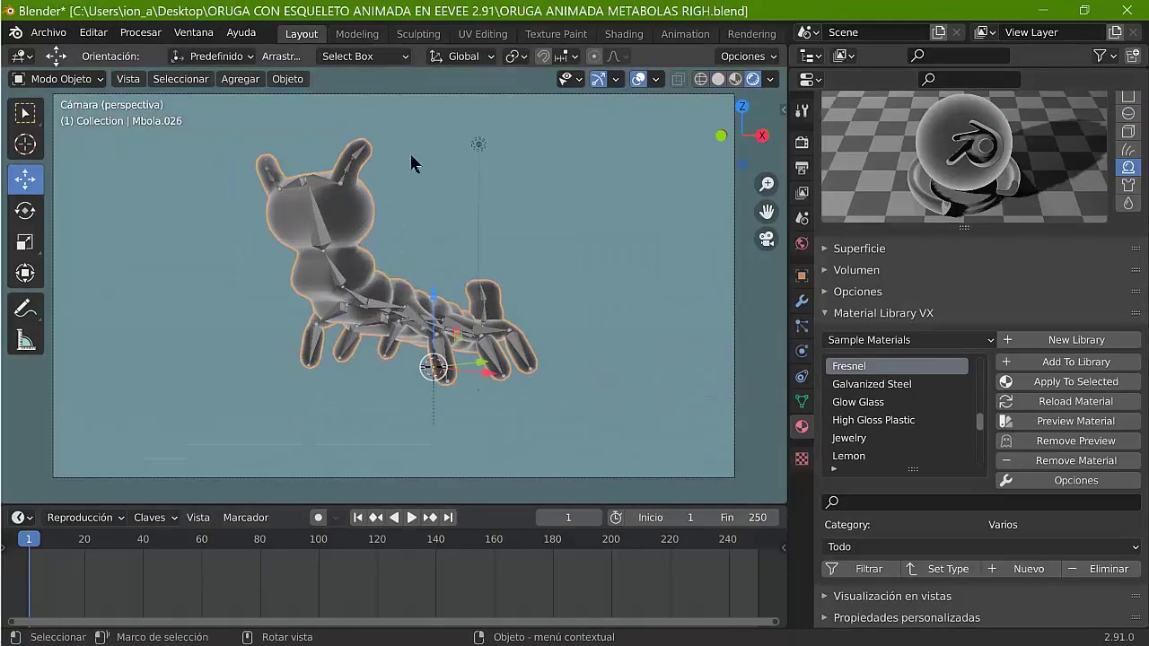
pyautogui.click(717, 79)
# Step: Save the file and render the whole caterpillar animation
pyautogui.click(48, 32)
pyautogui.click(54, 150)
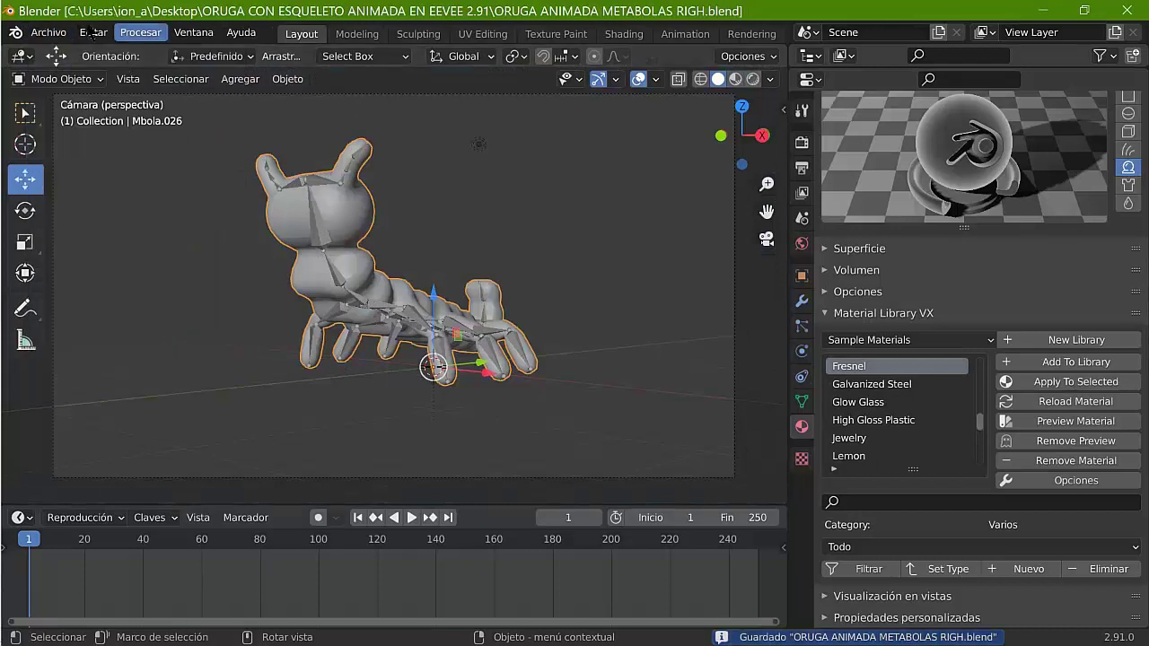
pyautogui.click(141, 32)
pyautogui.click(175, 70)
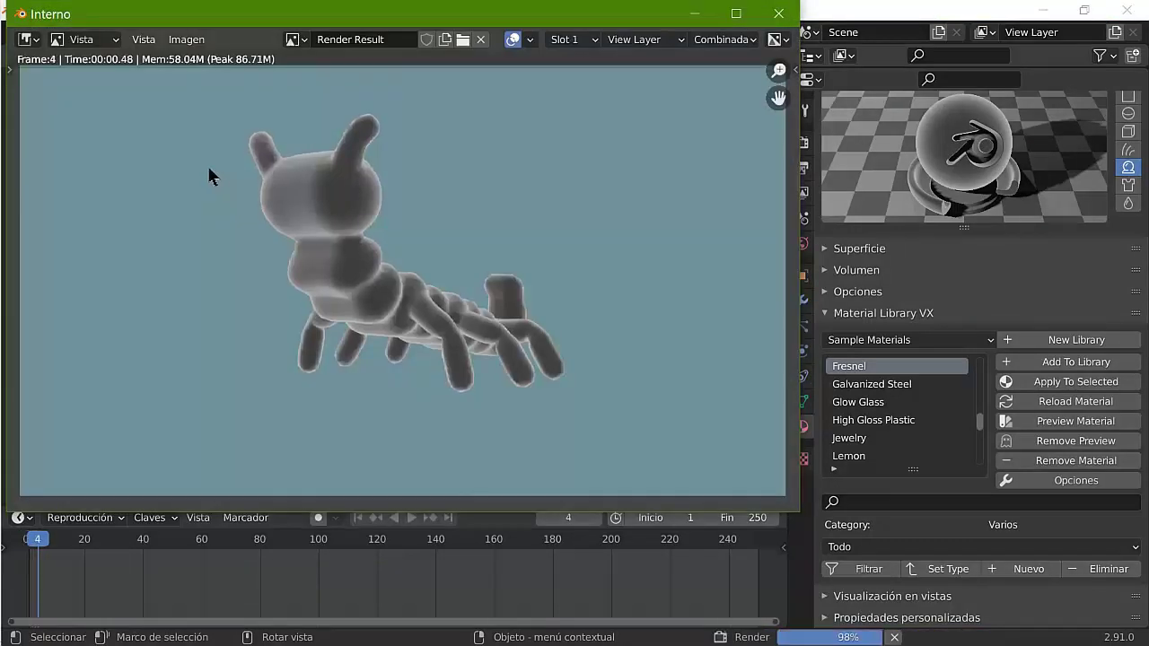